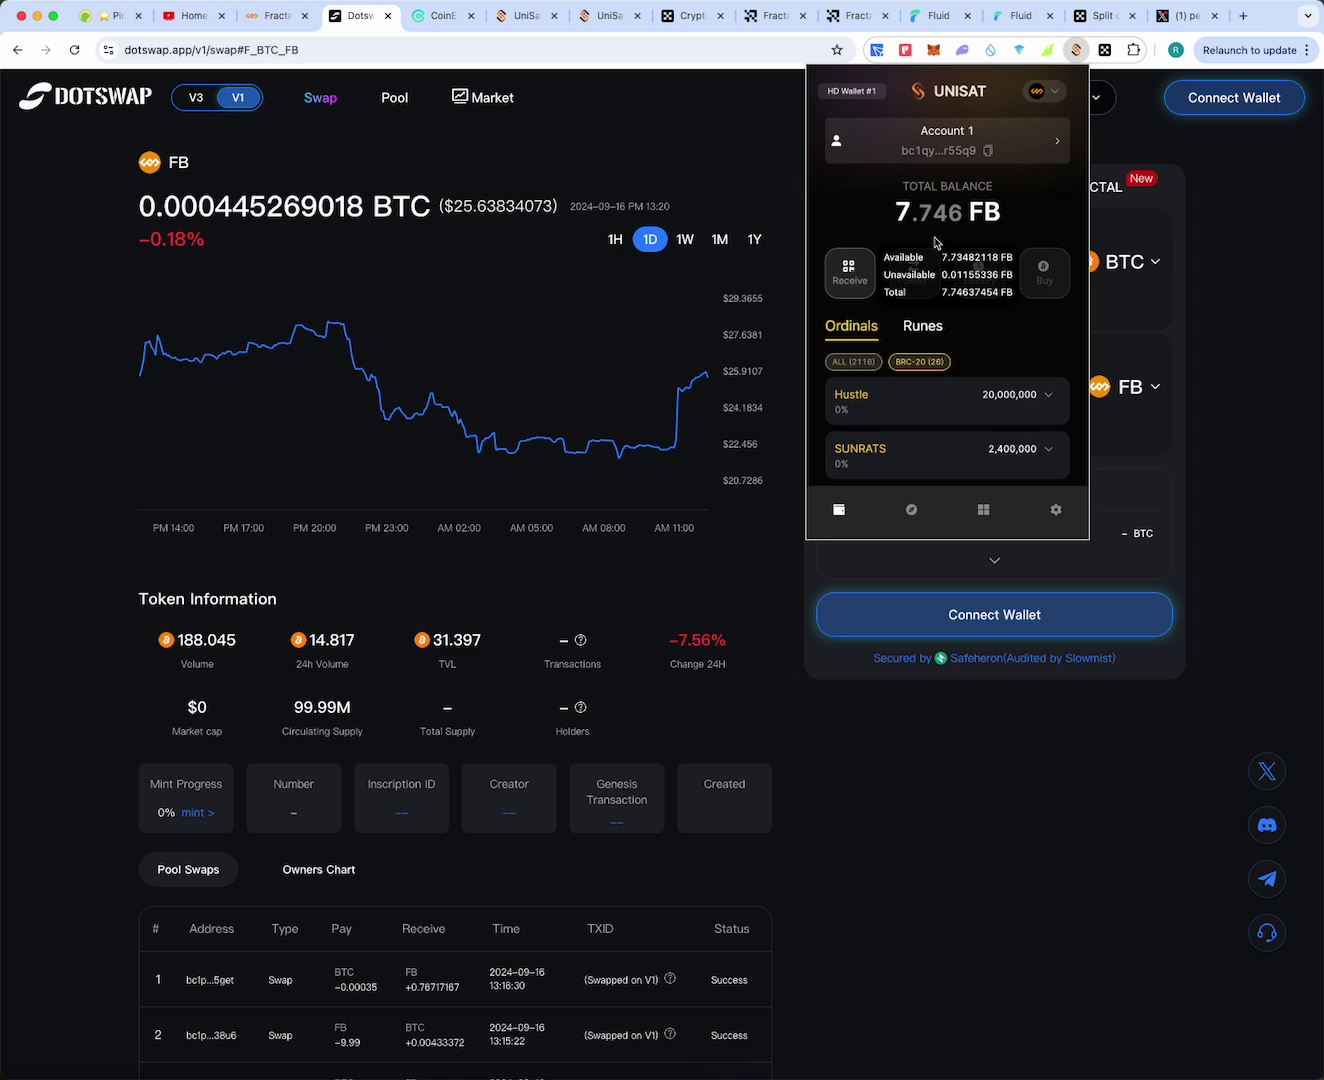
Review the FB balance in the UniSat wallet, closing the wallet when finished
click(1230, 376)
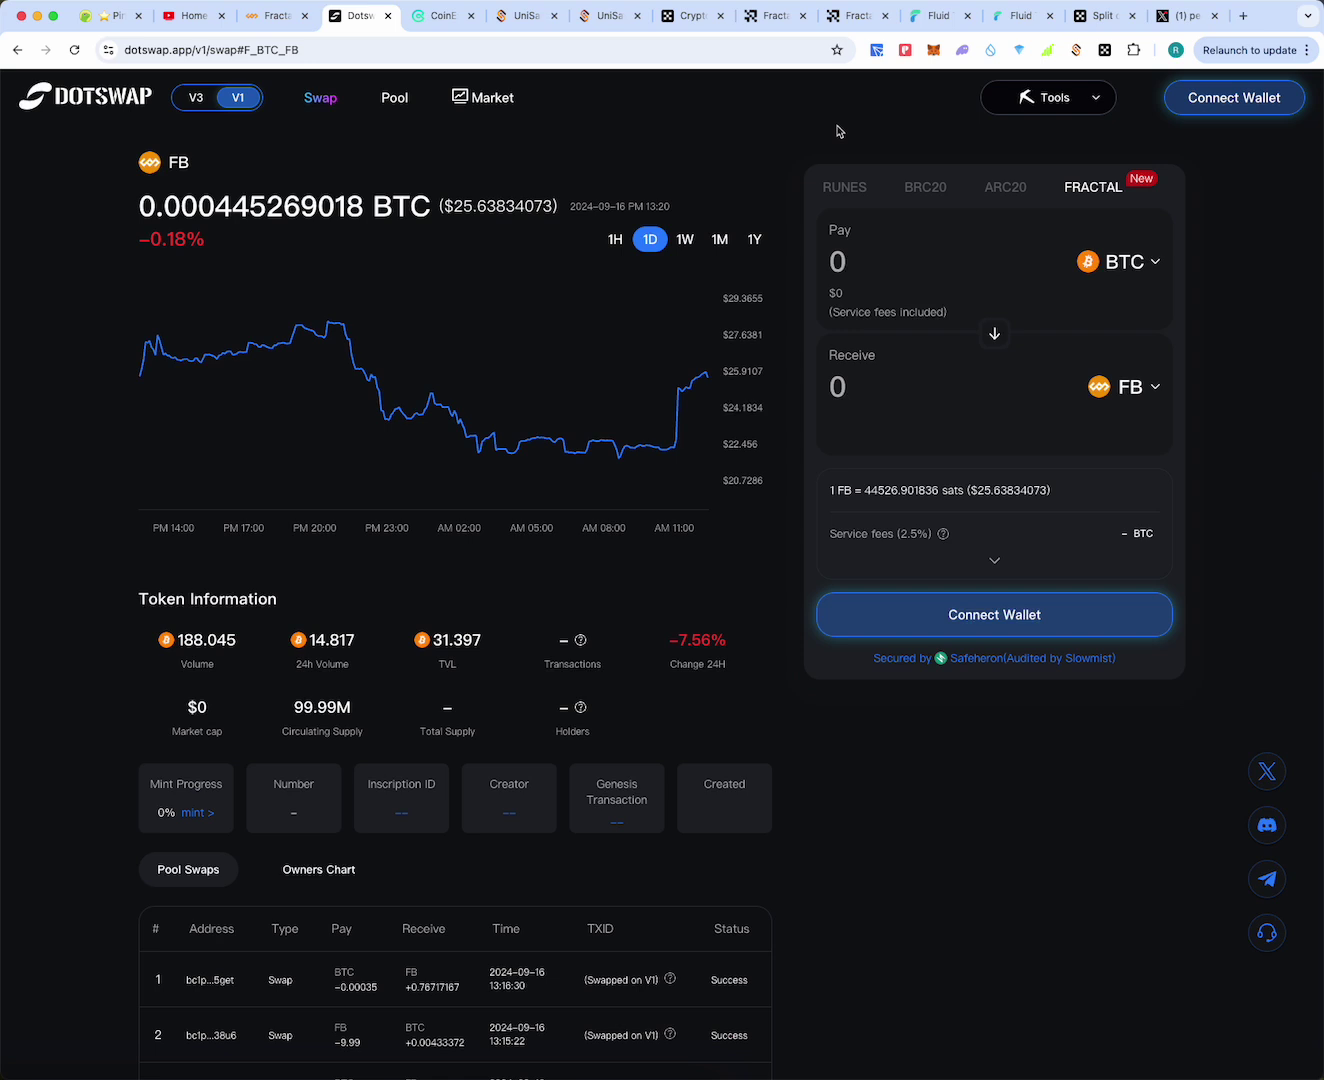
click(1076, 49)
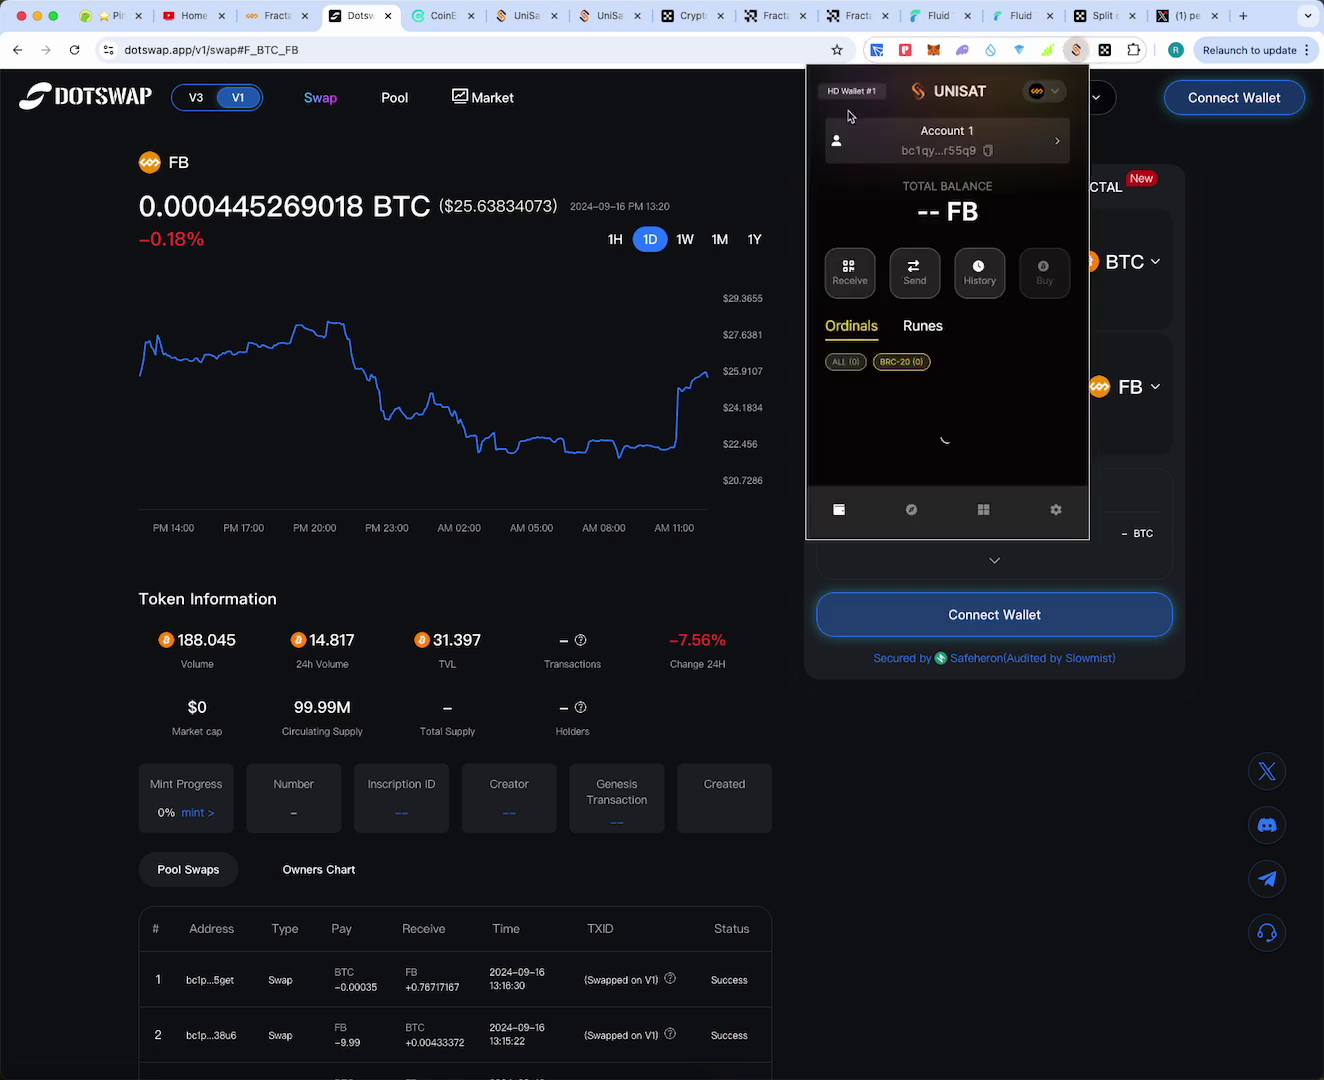
click(1189, 176)
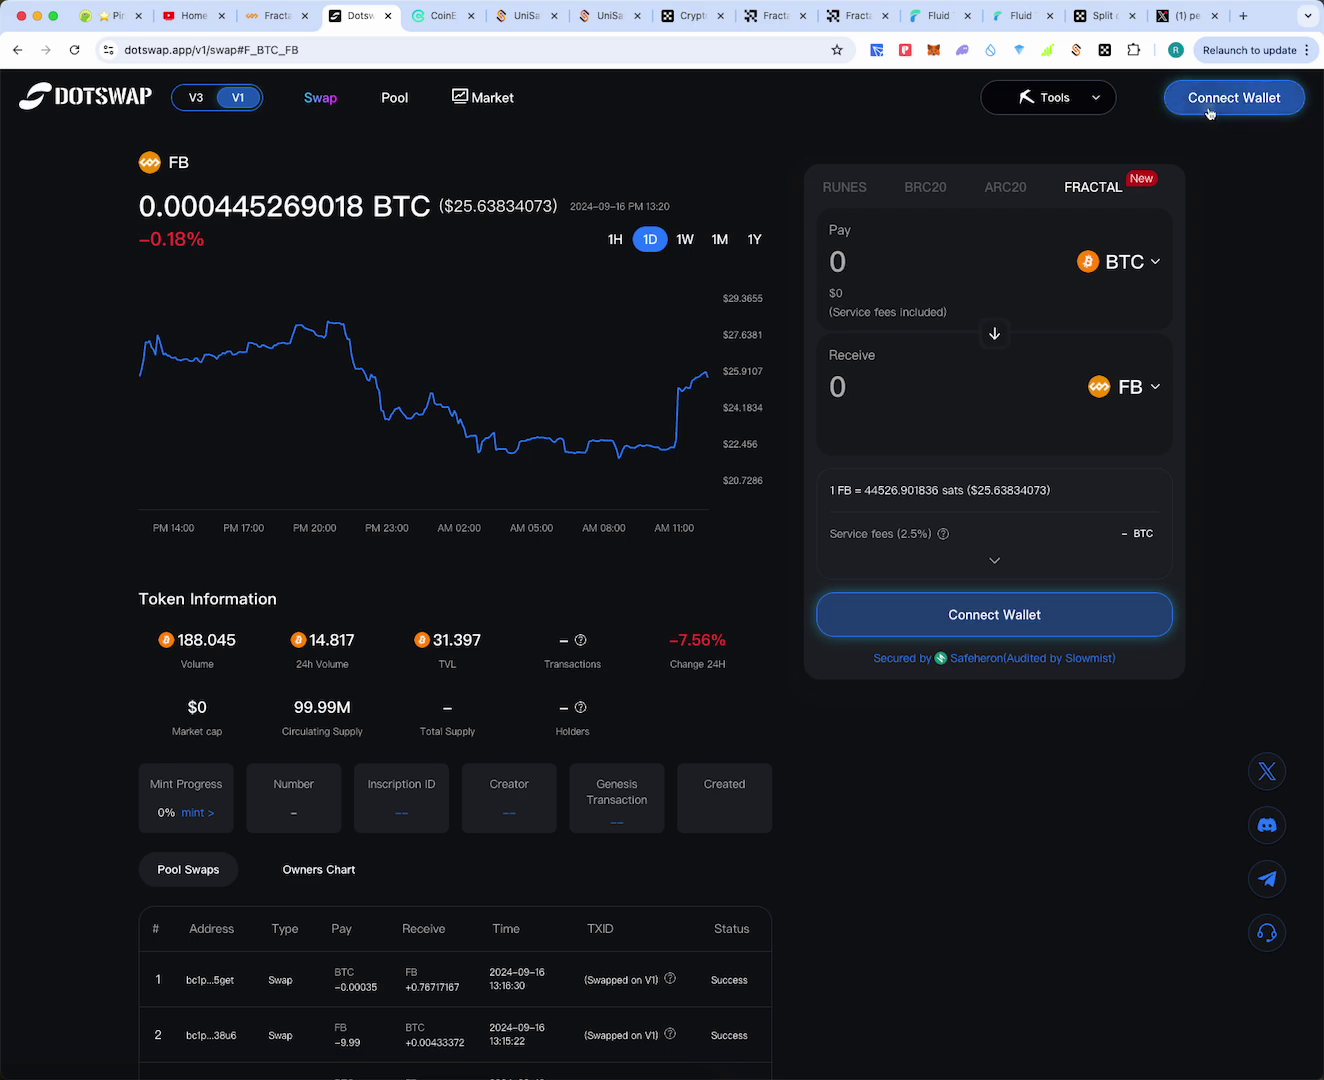
Connect the UniSat Wallet to DotSwap and approve the wallet's connection requests
click(1209, 101)
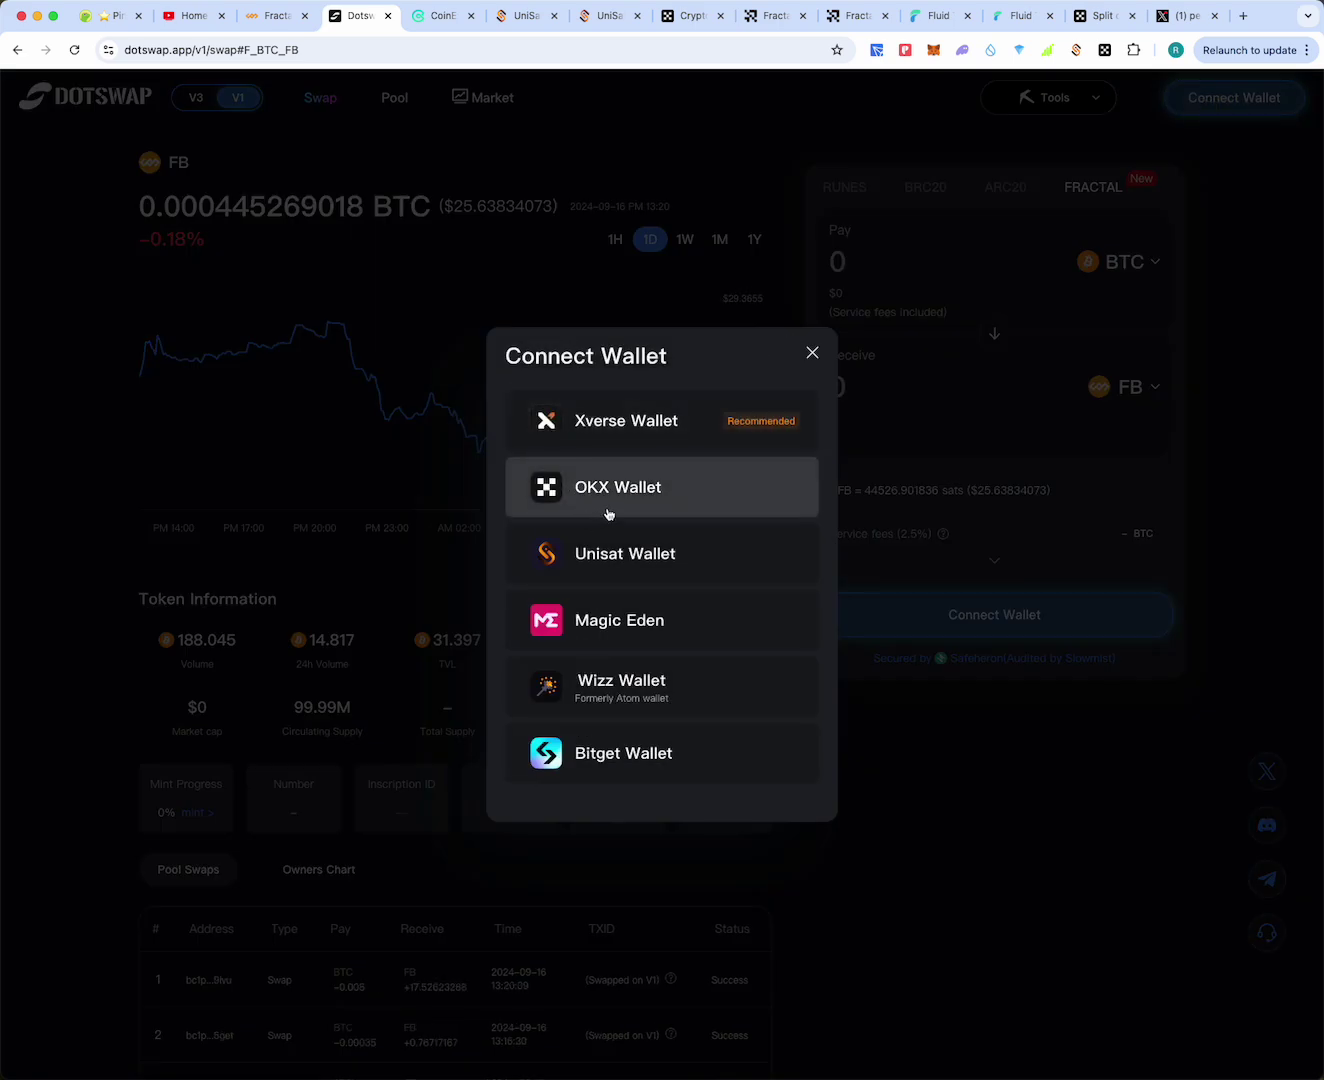
click(600, 556)
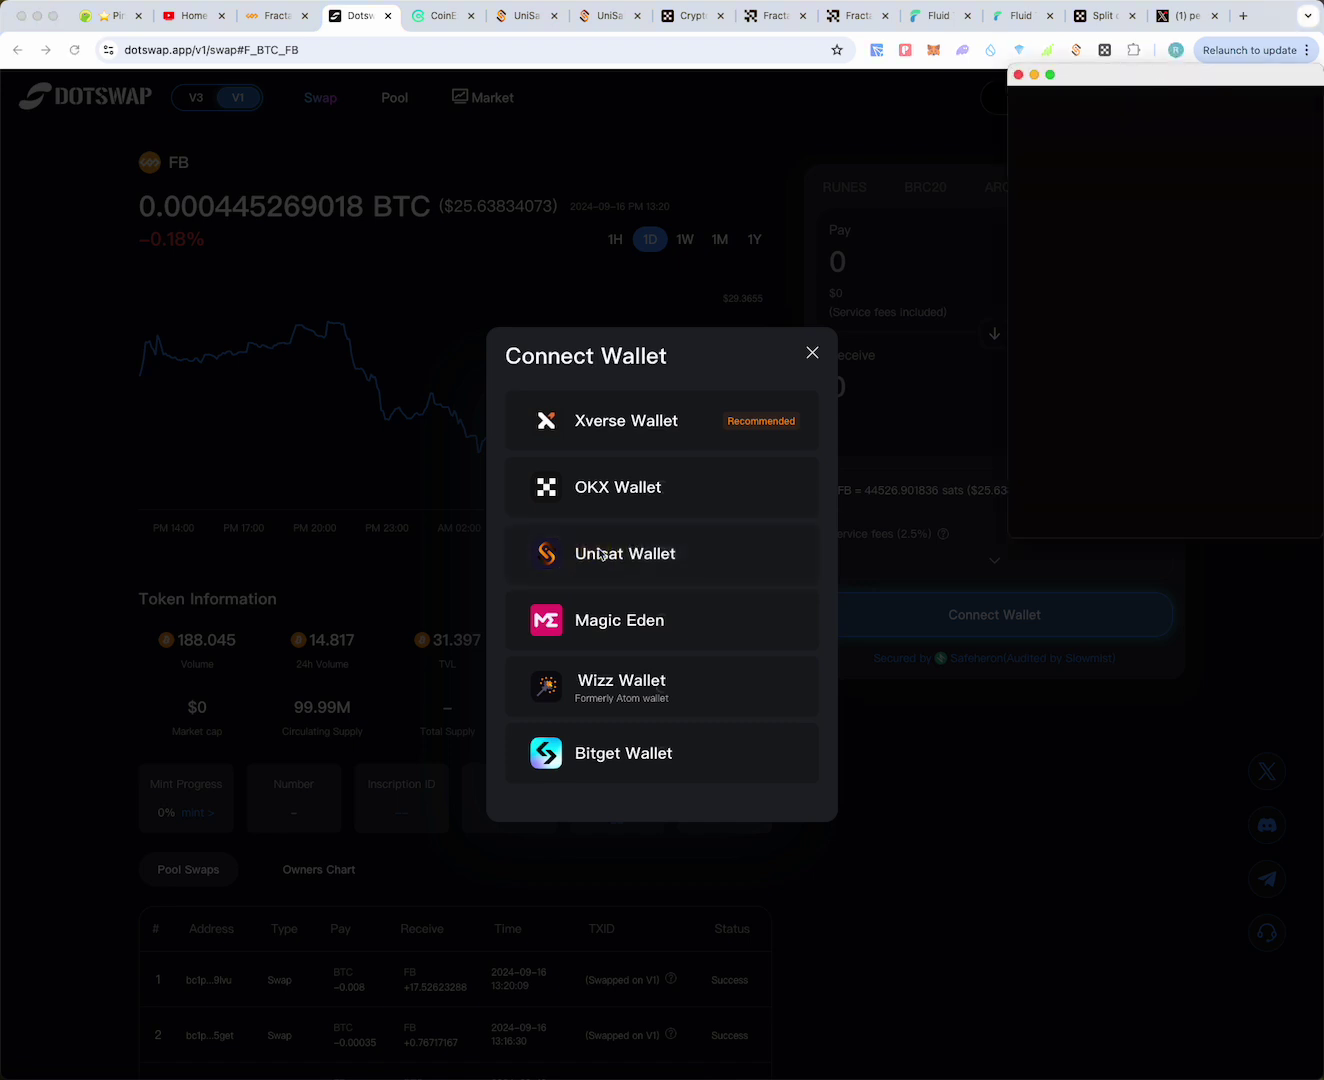
click(1211, 510)
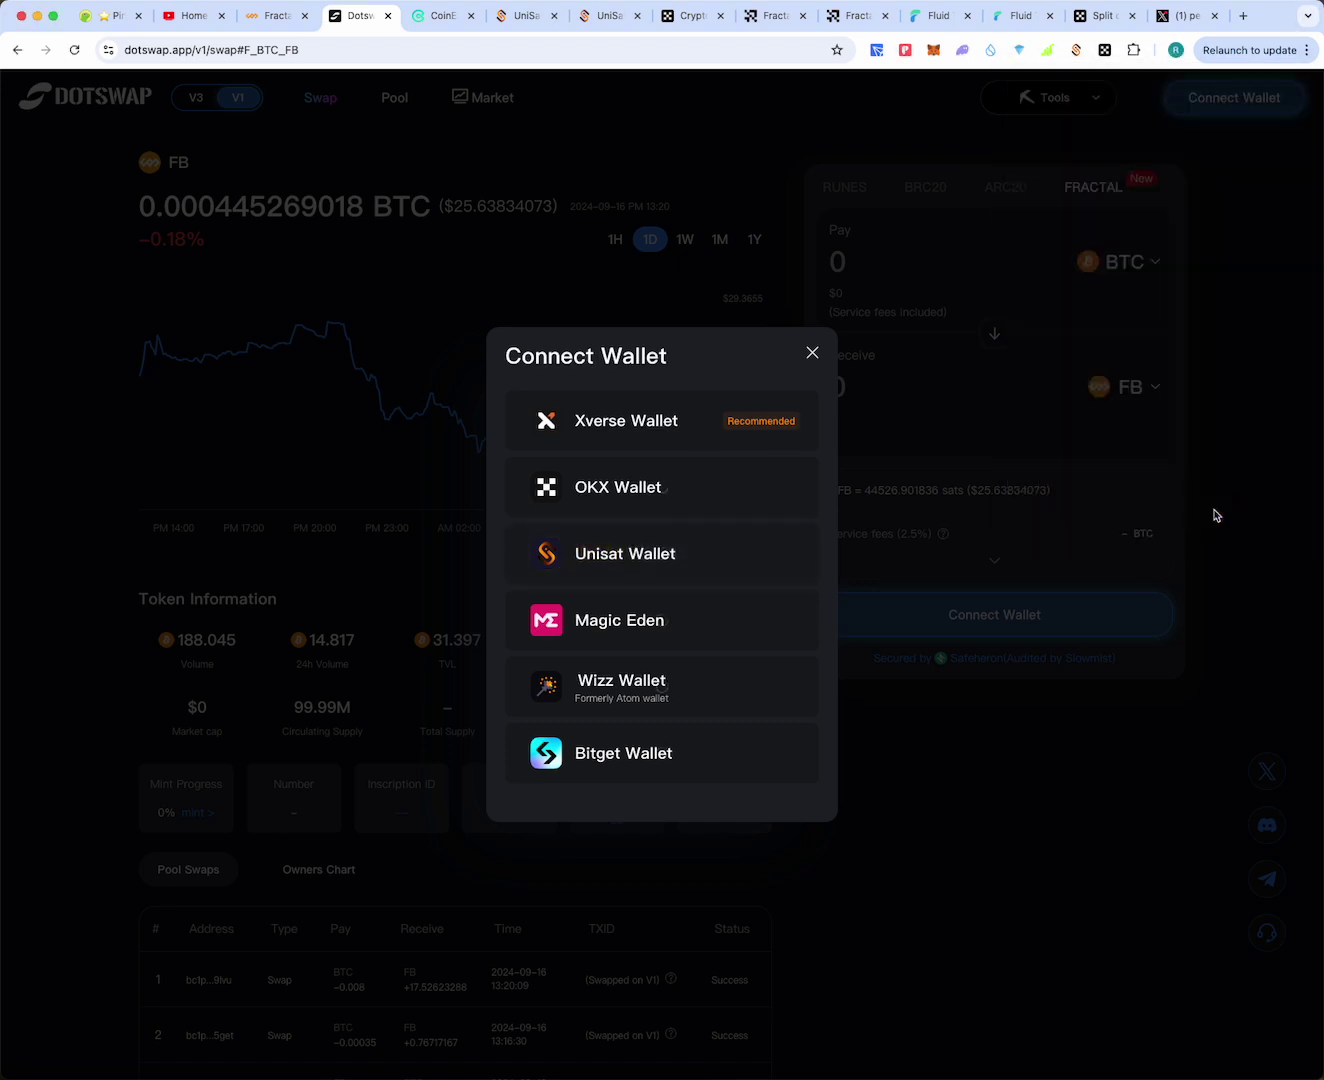
click(1213, 511)
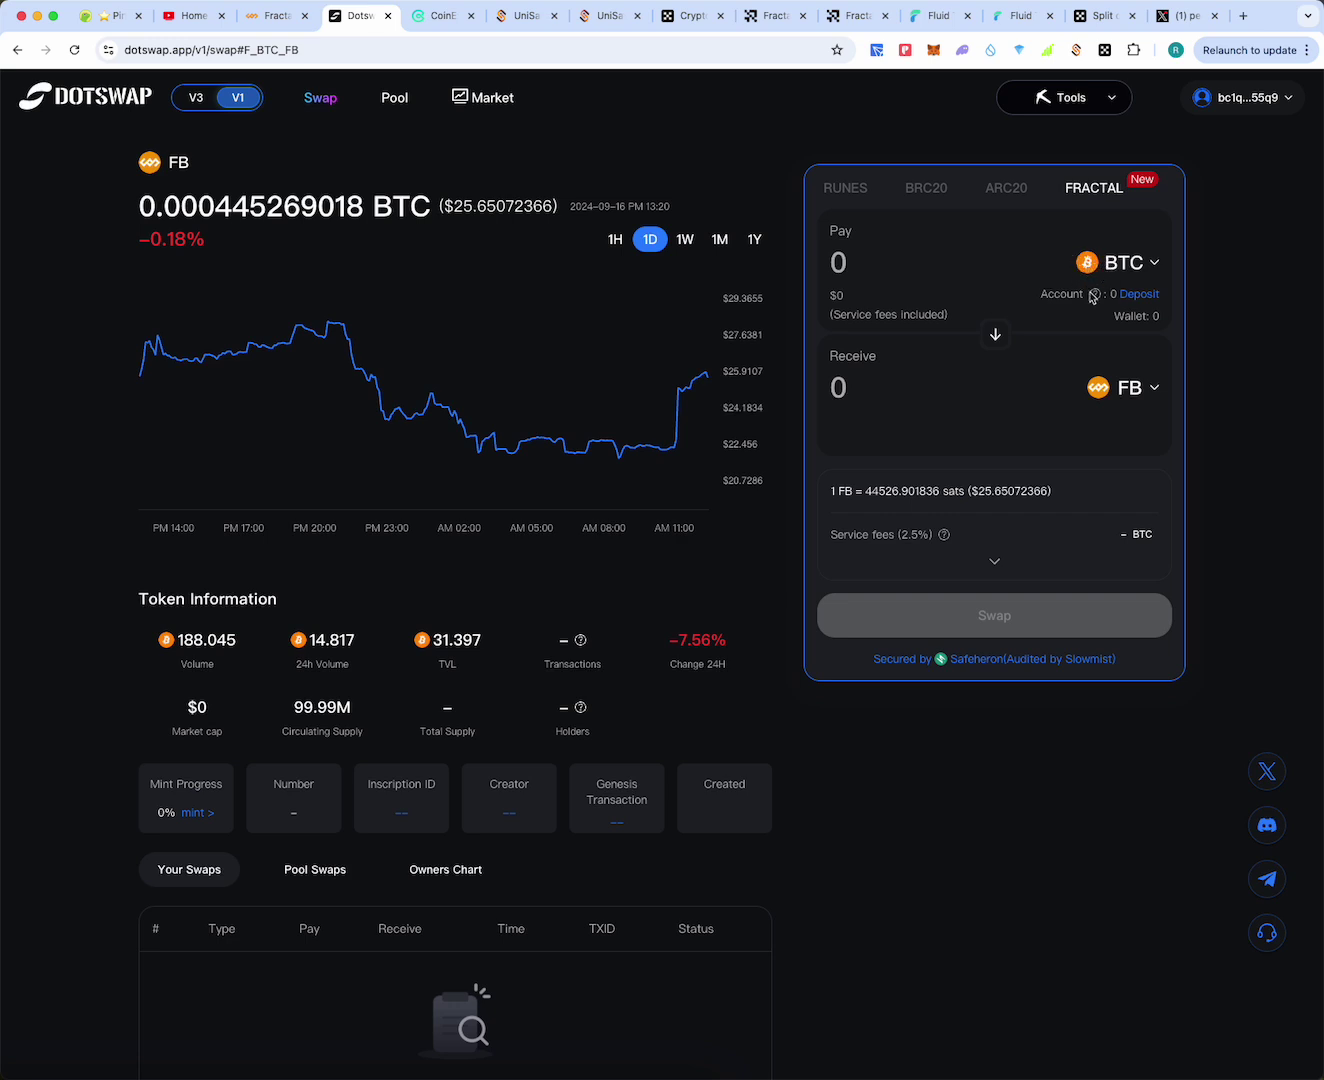
Open the BTC deposit form from the DotSwap account page
click(1134, 299)
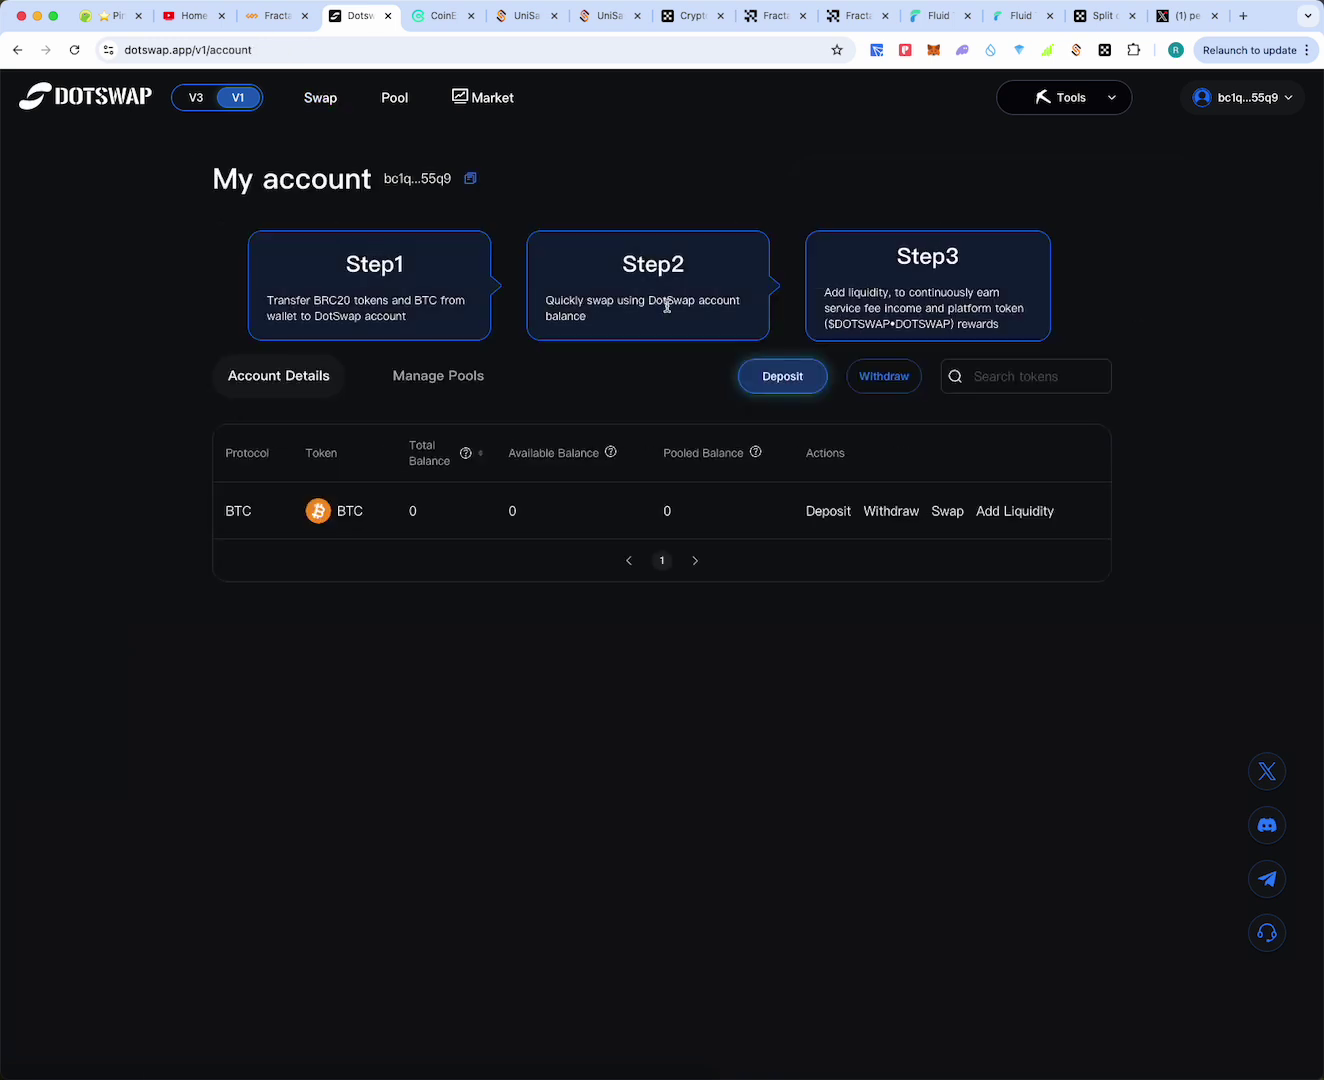
click(818, 515)
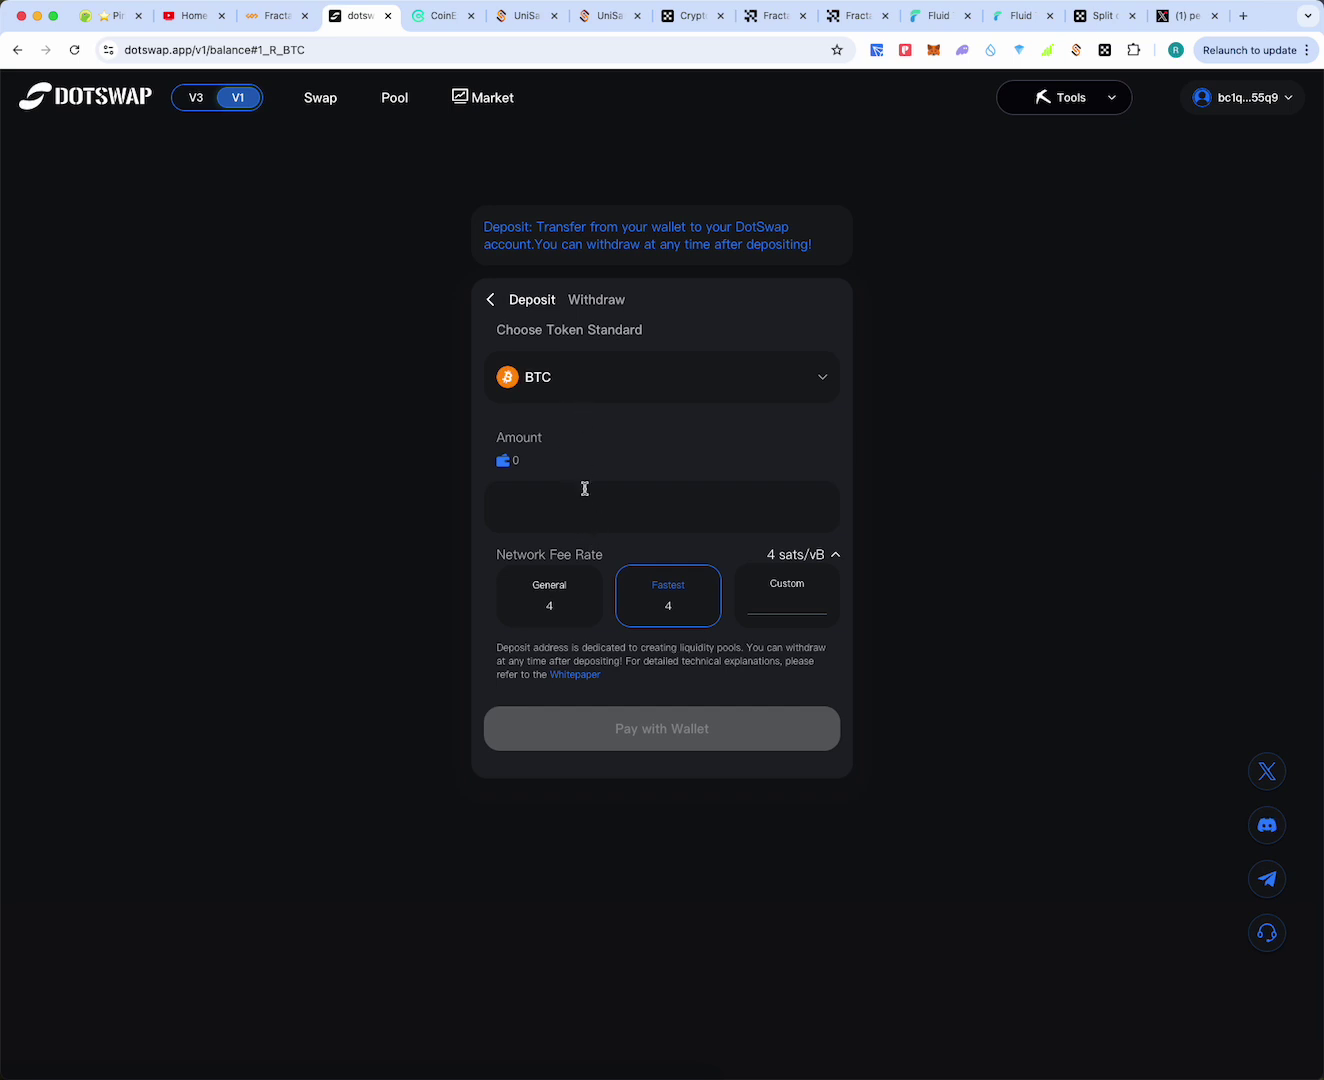
Return to the $FB swap through the DotSwap home page and check the UniSat wallet's BTC balance breakdown
click(106, 101)
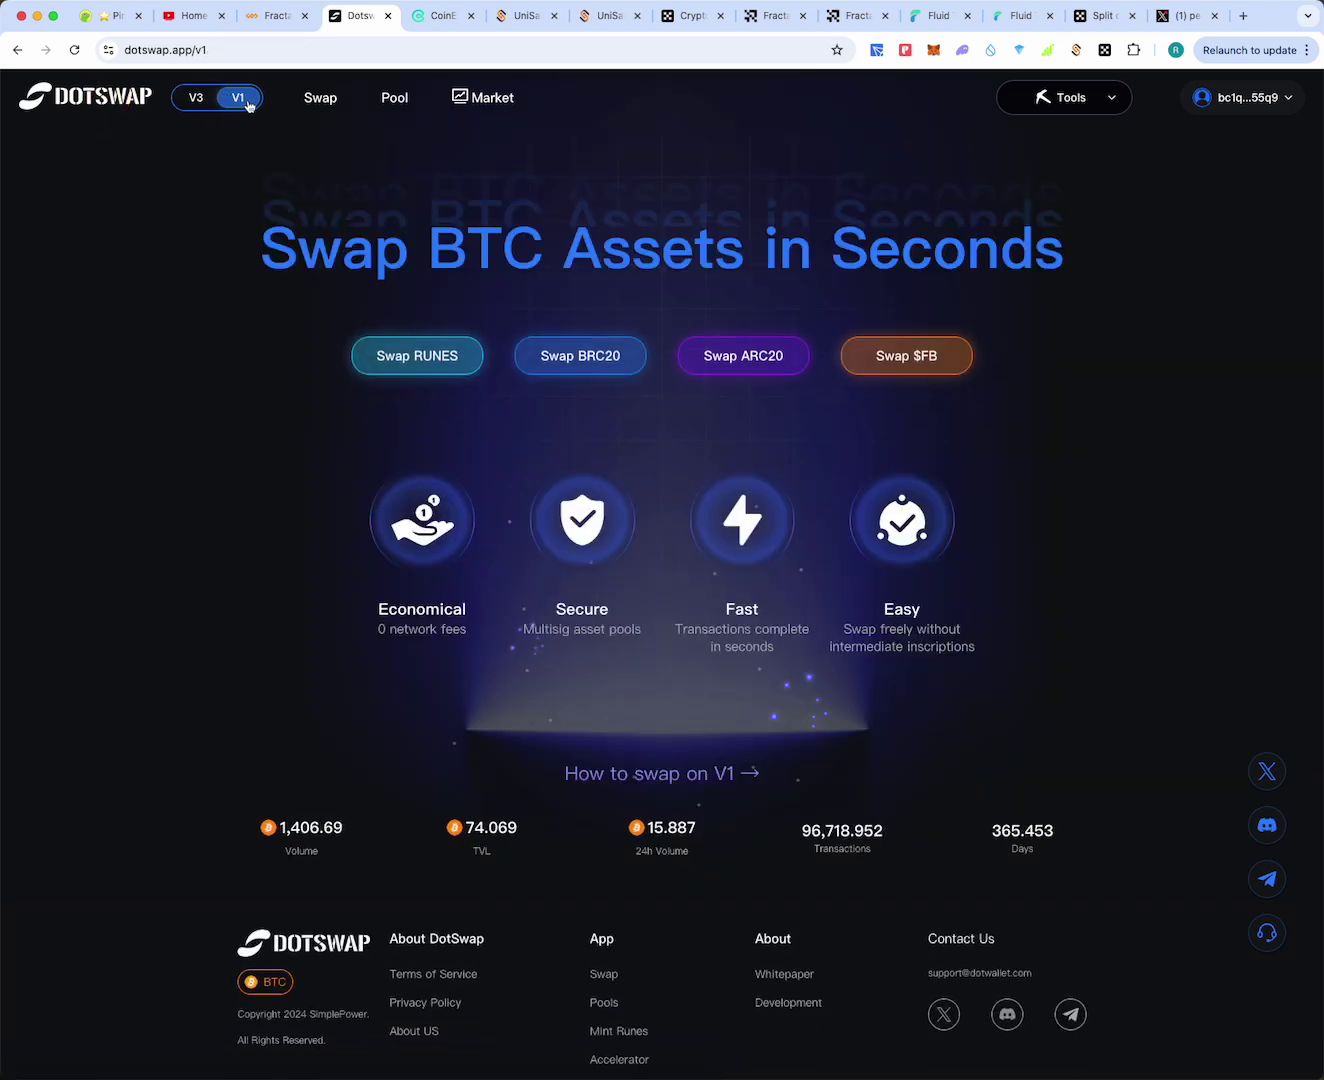
click(873, 364)
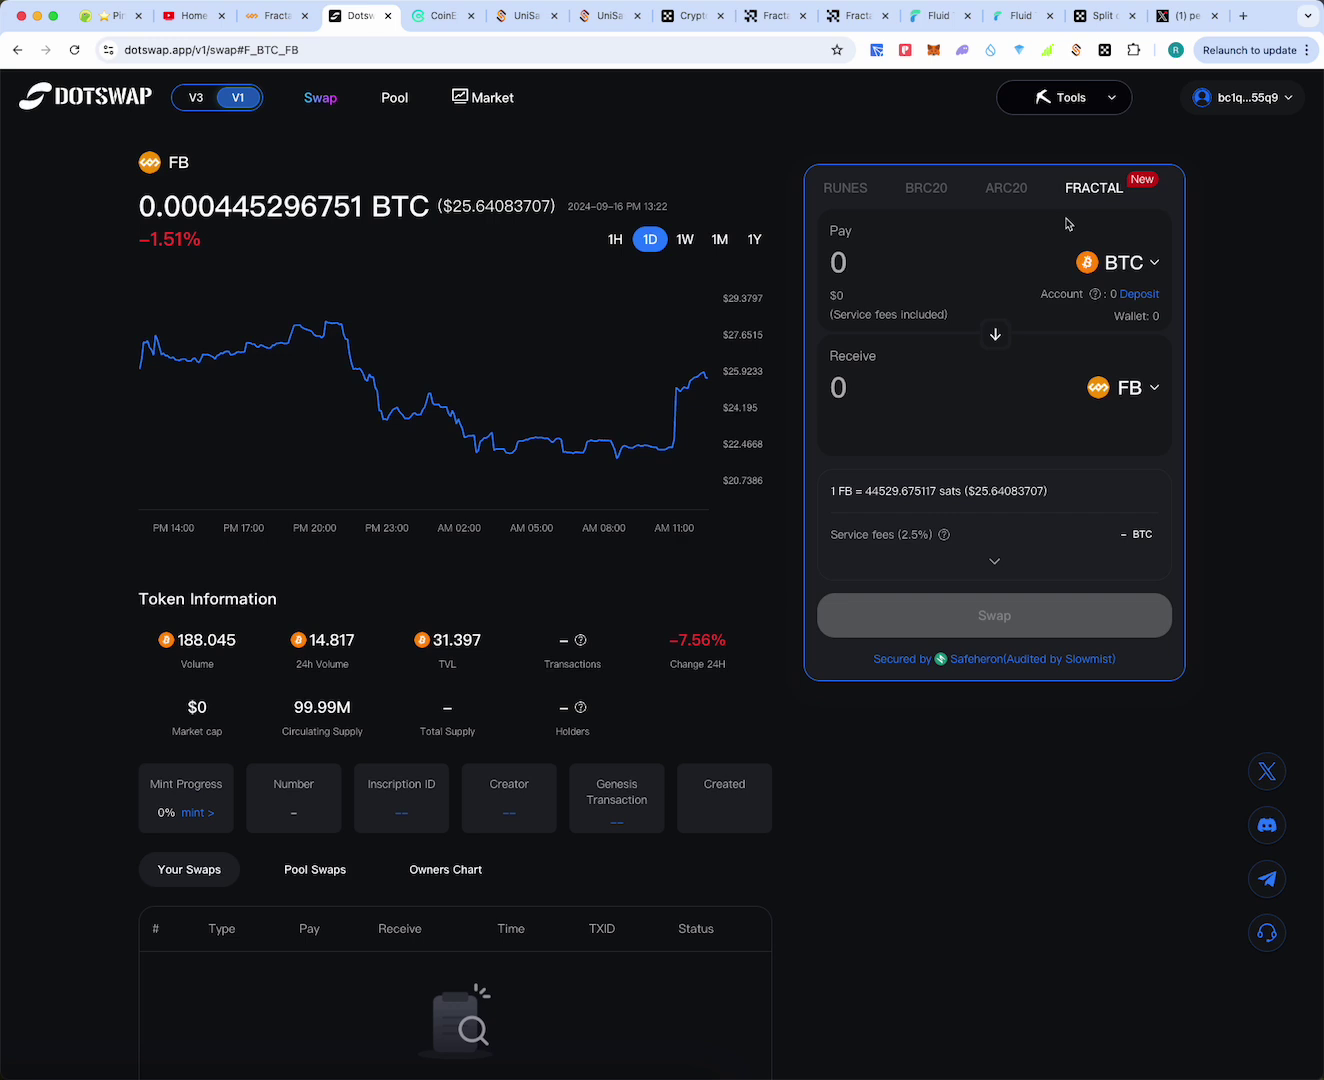
click(1076, 50)
mouse_move(990, 210)
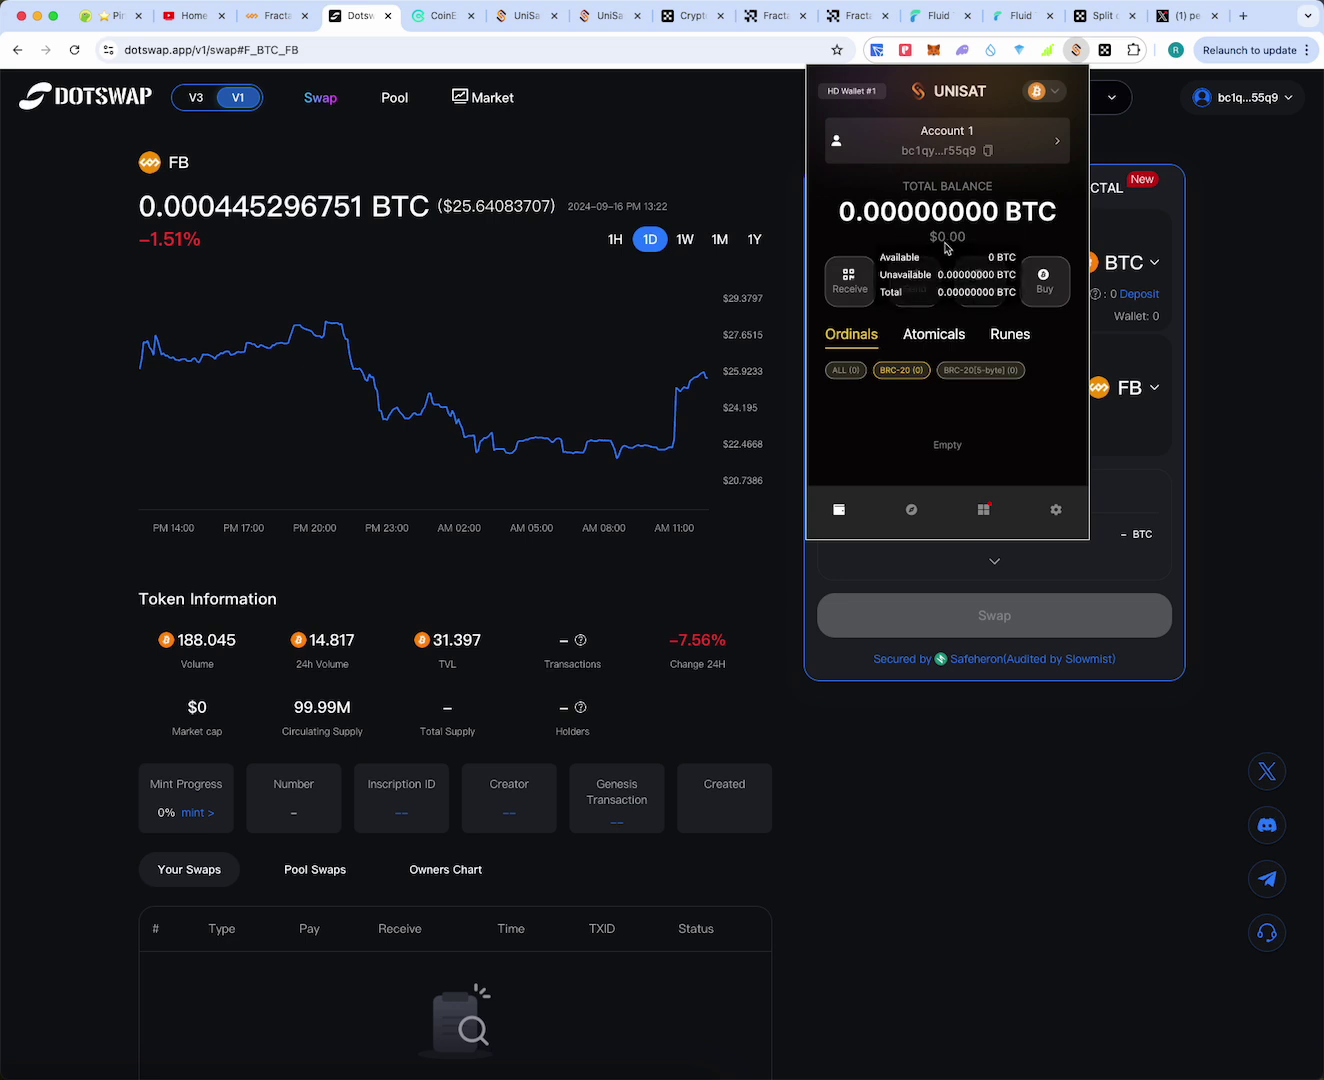
click(1240, 376)
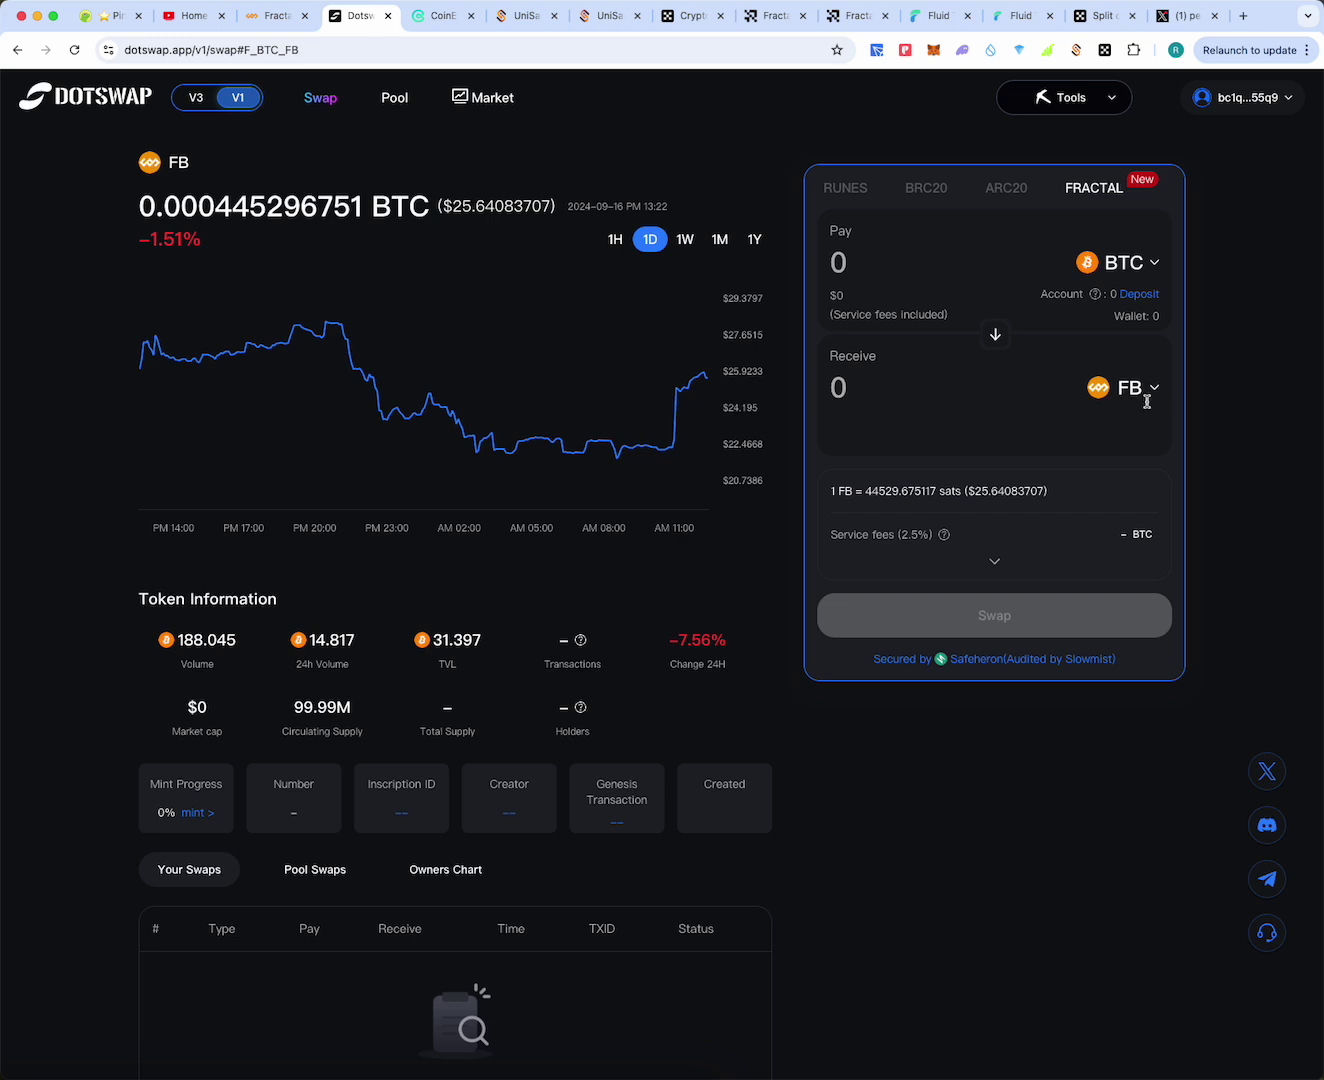
click(1240, 406)
Go to the CoinEx site, switch the UniSat wallet to Fractal Bitcoin Mainnet and copy the account address
click(448, 20)
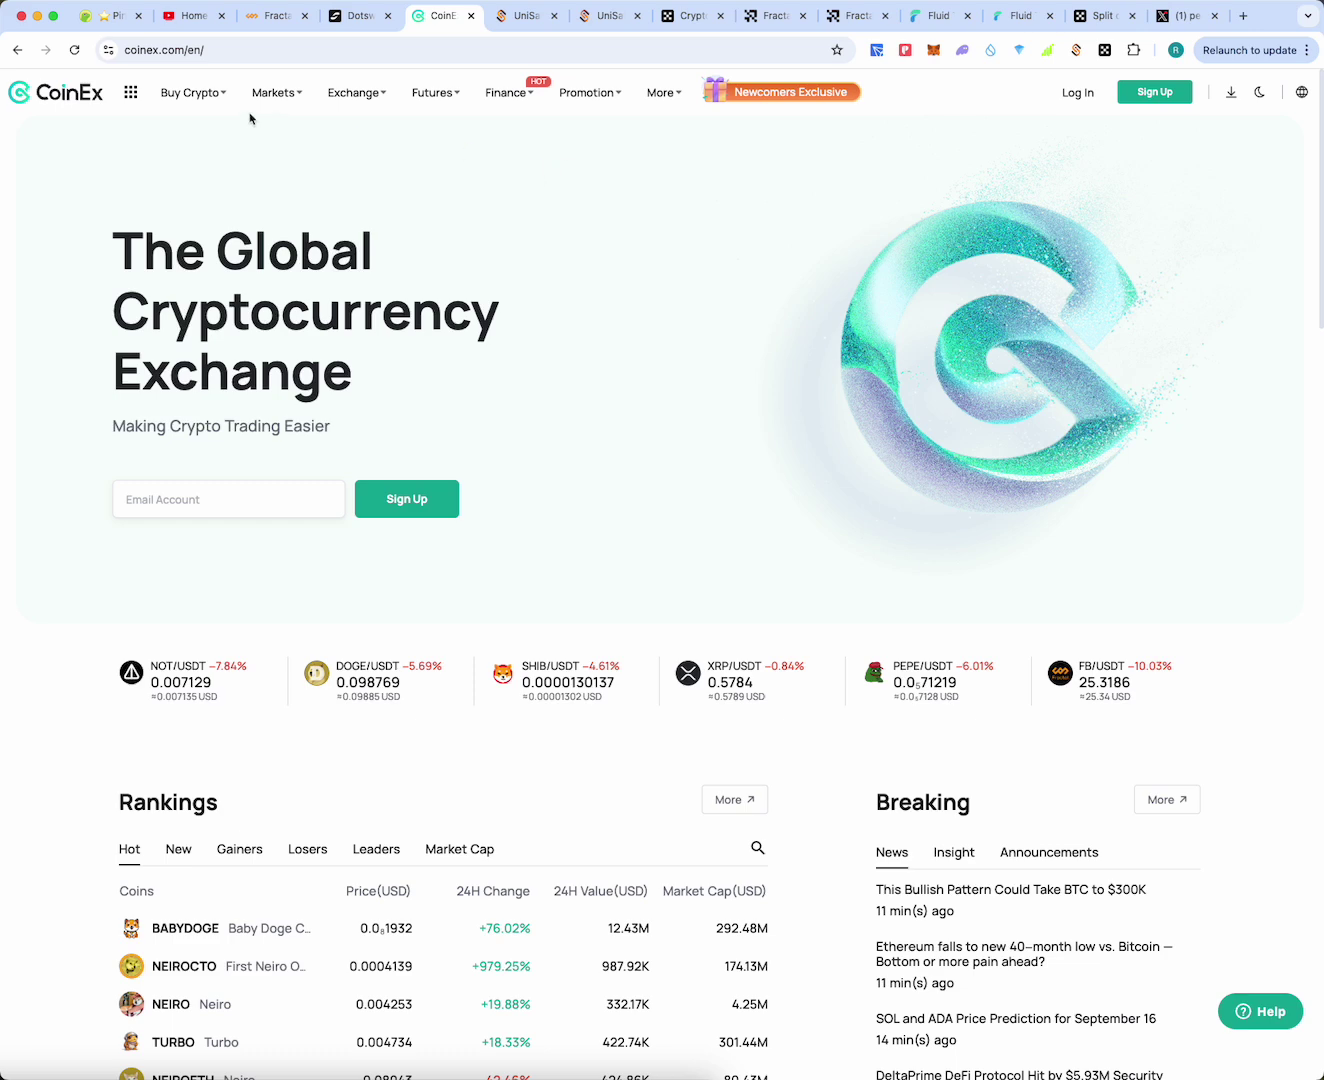
mouse_move(150, 96)
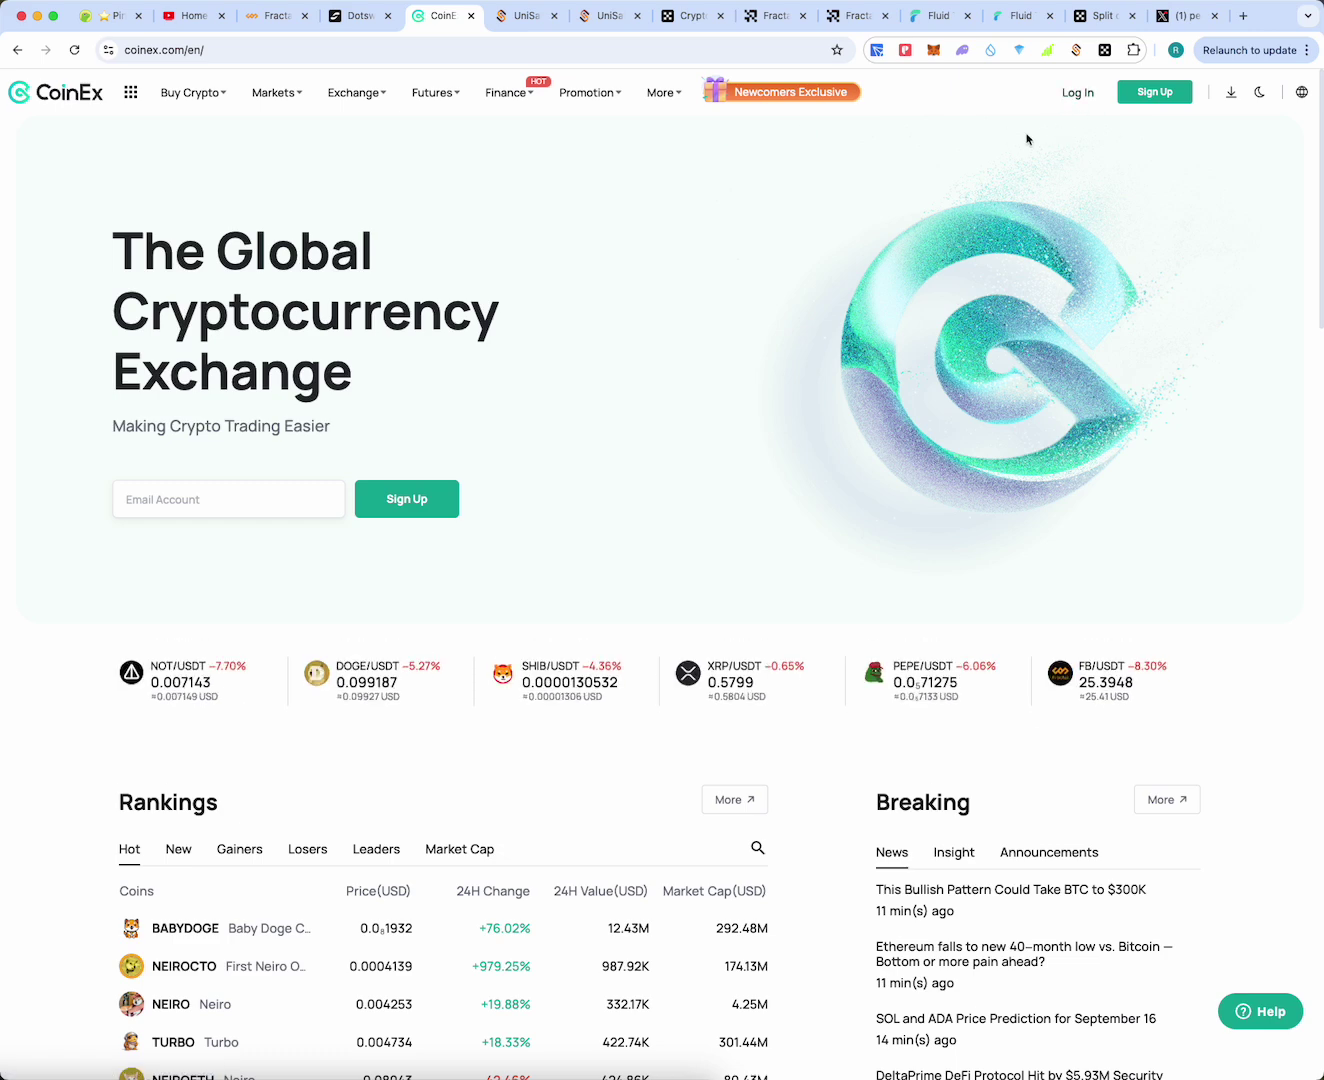
click(1076, 50)
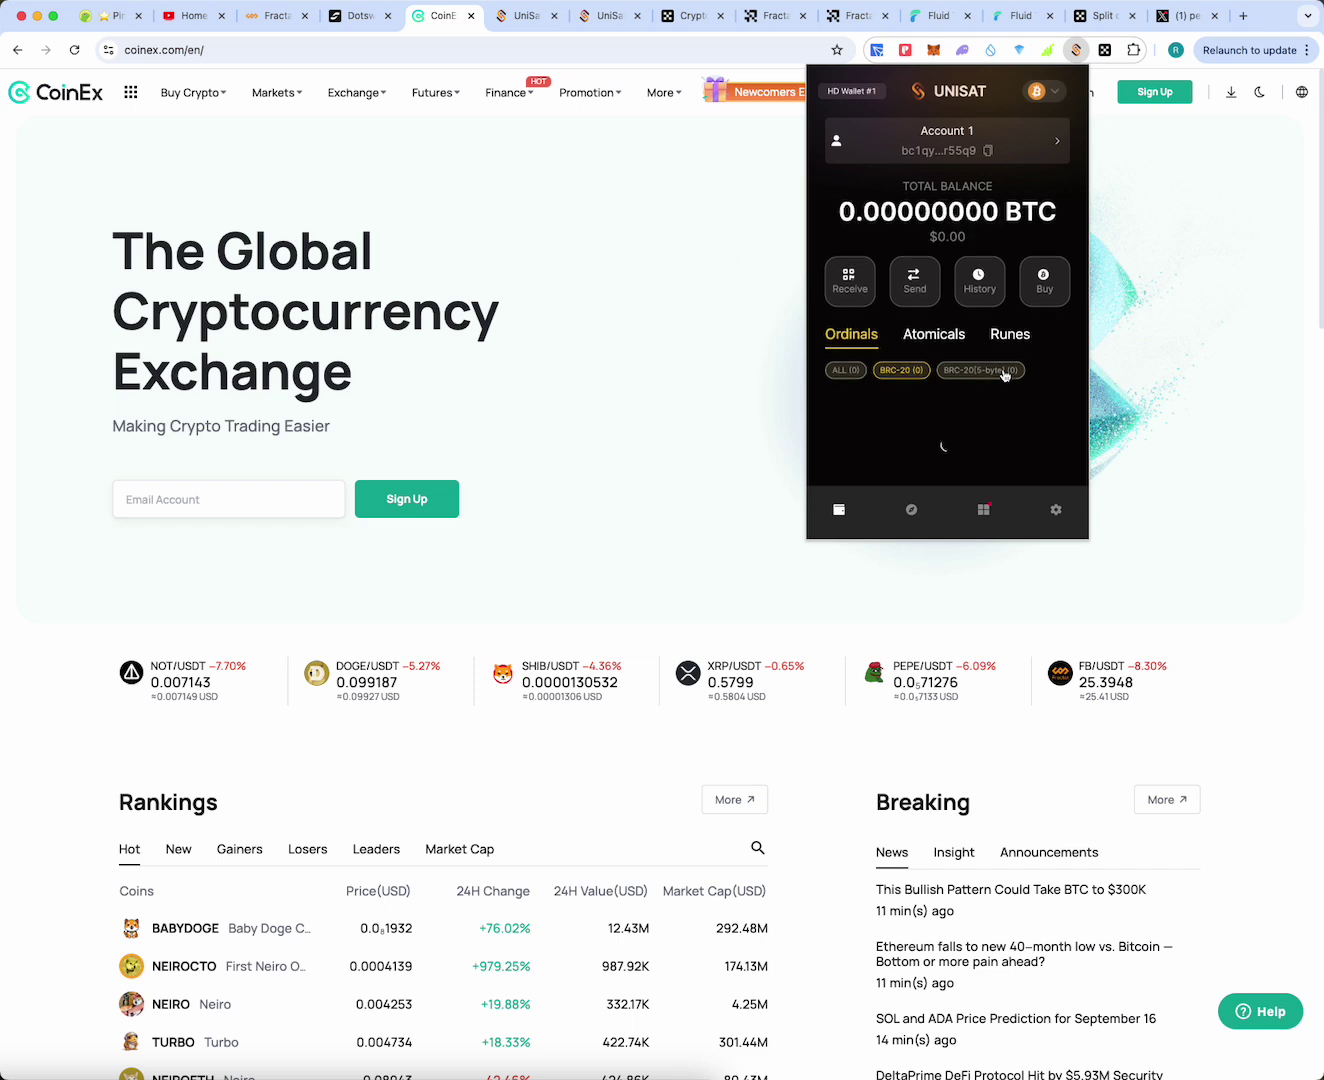
mouse_move(1000, 221)
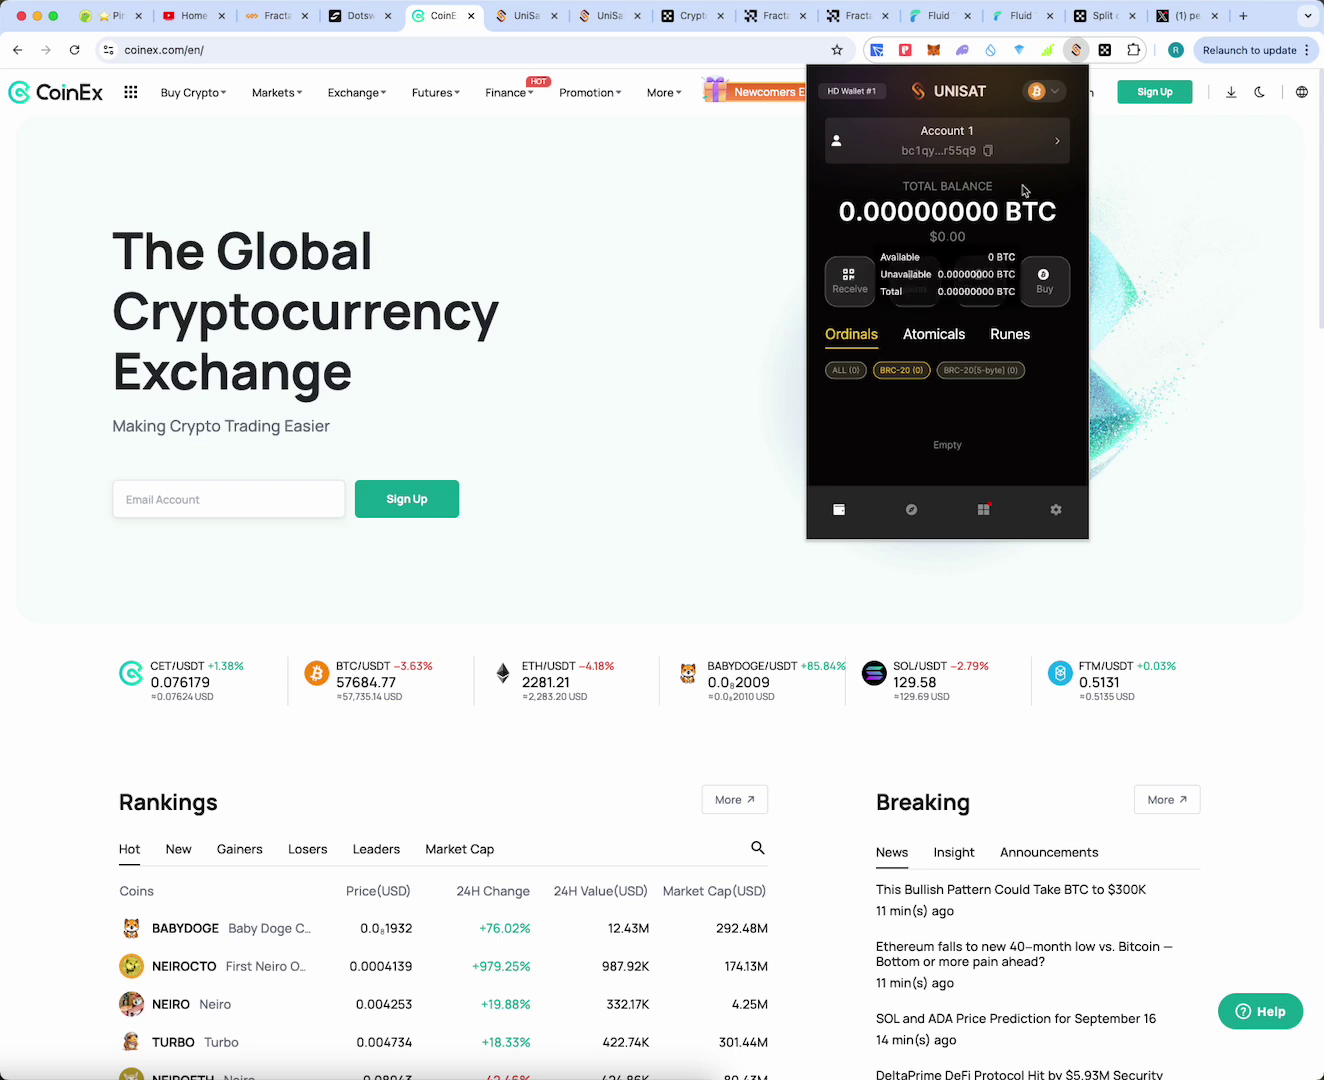
click(1047, 99)
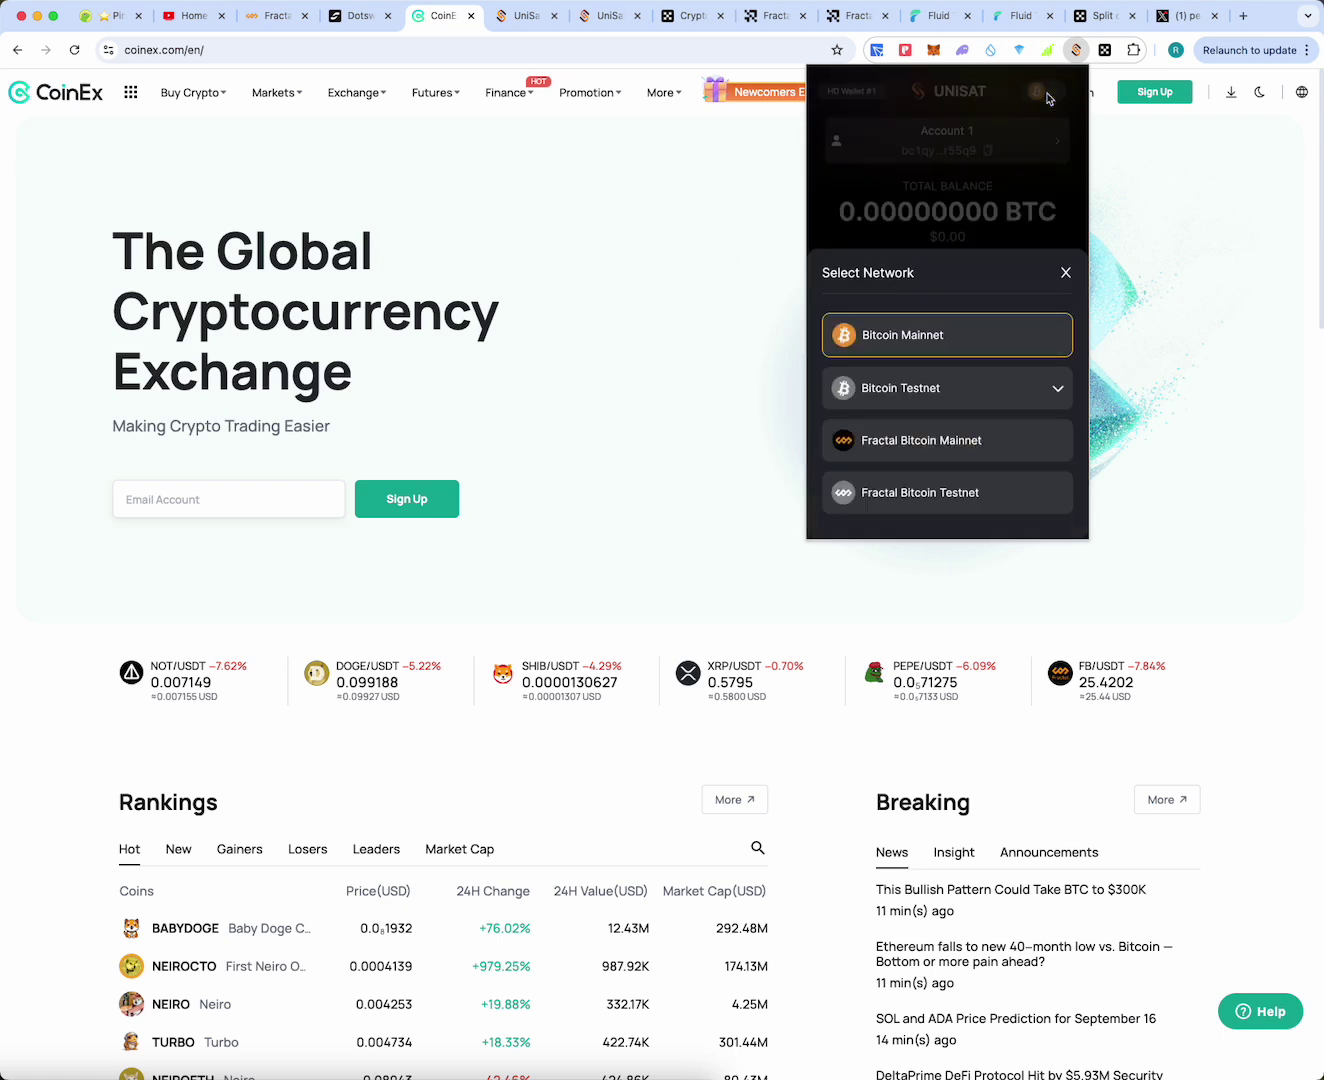
click(951, 444)
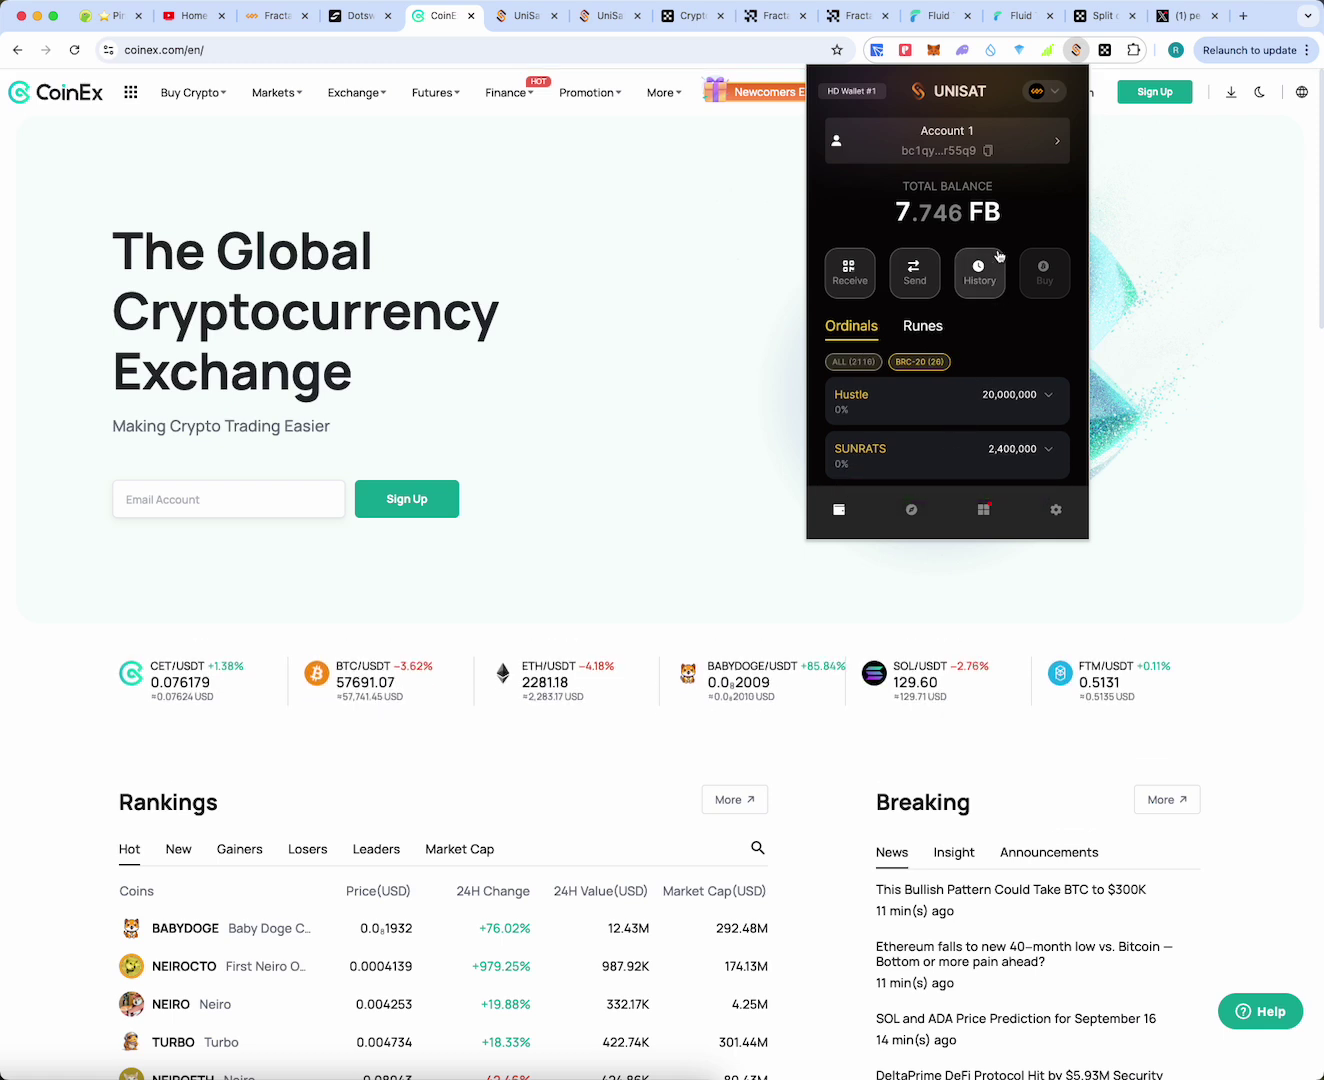
click(989, 151)
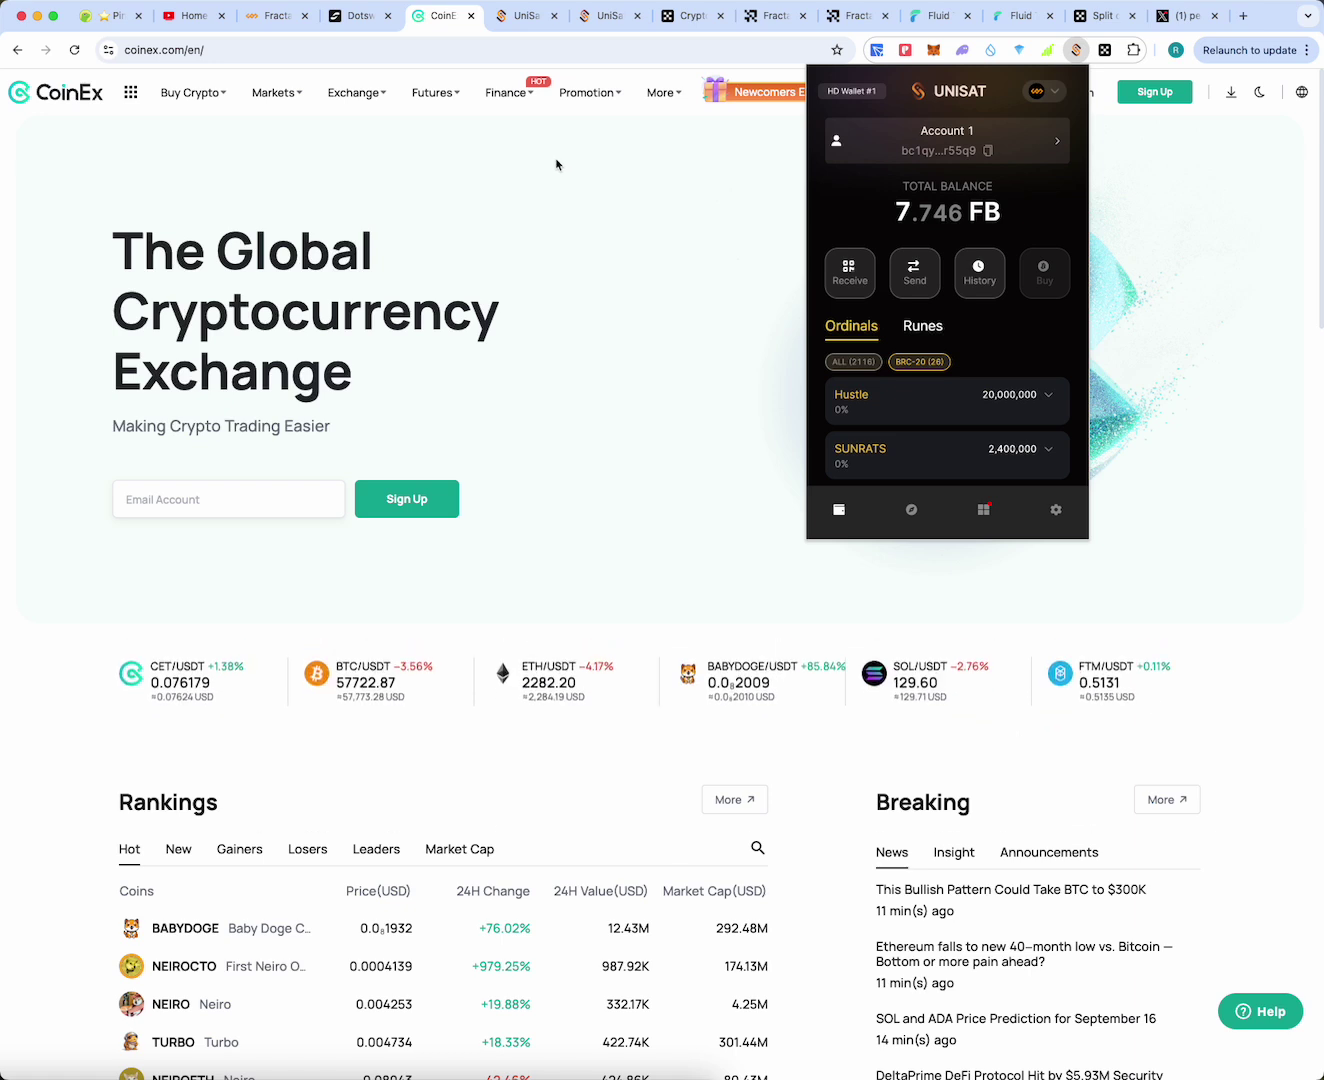
Switch the UniSat wallet to Bitcoin Mainnet and check its BTC balance breakdown
click(1043, 93)
click(934, 337)
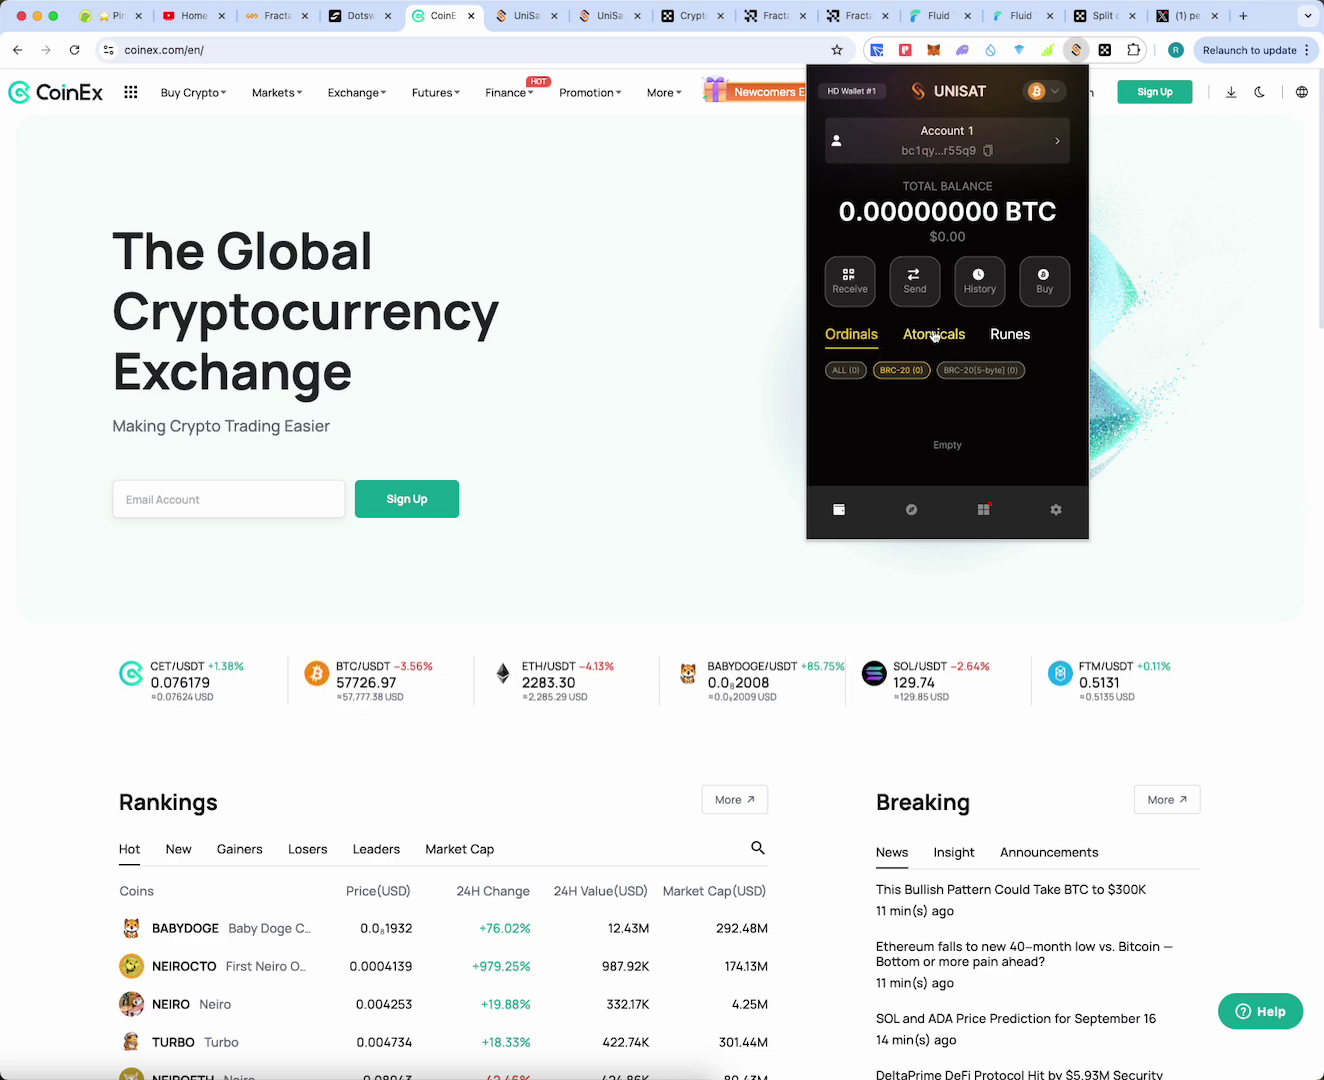
mouse_move(1030, 180)
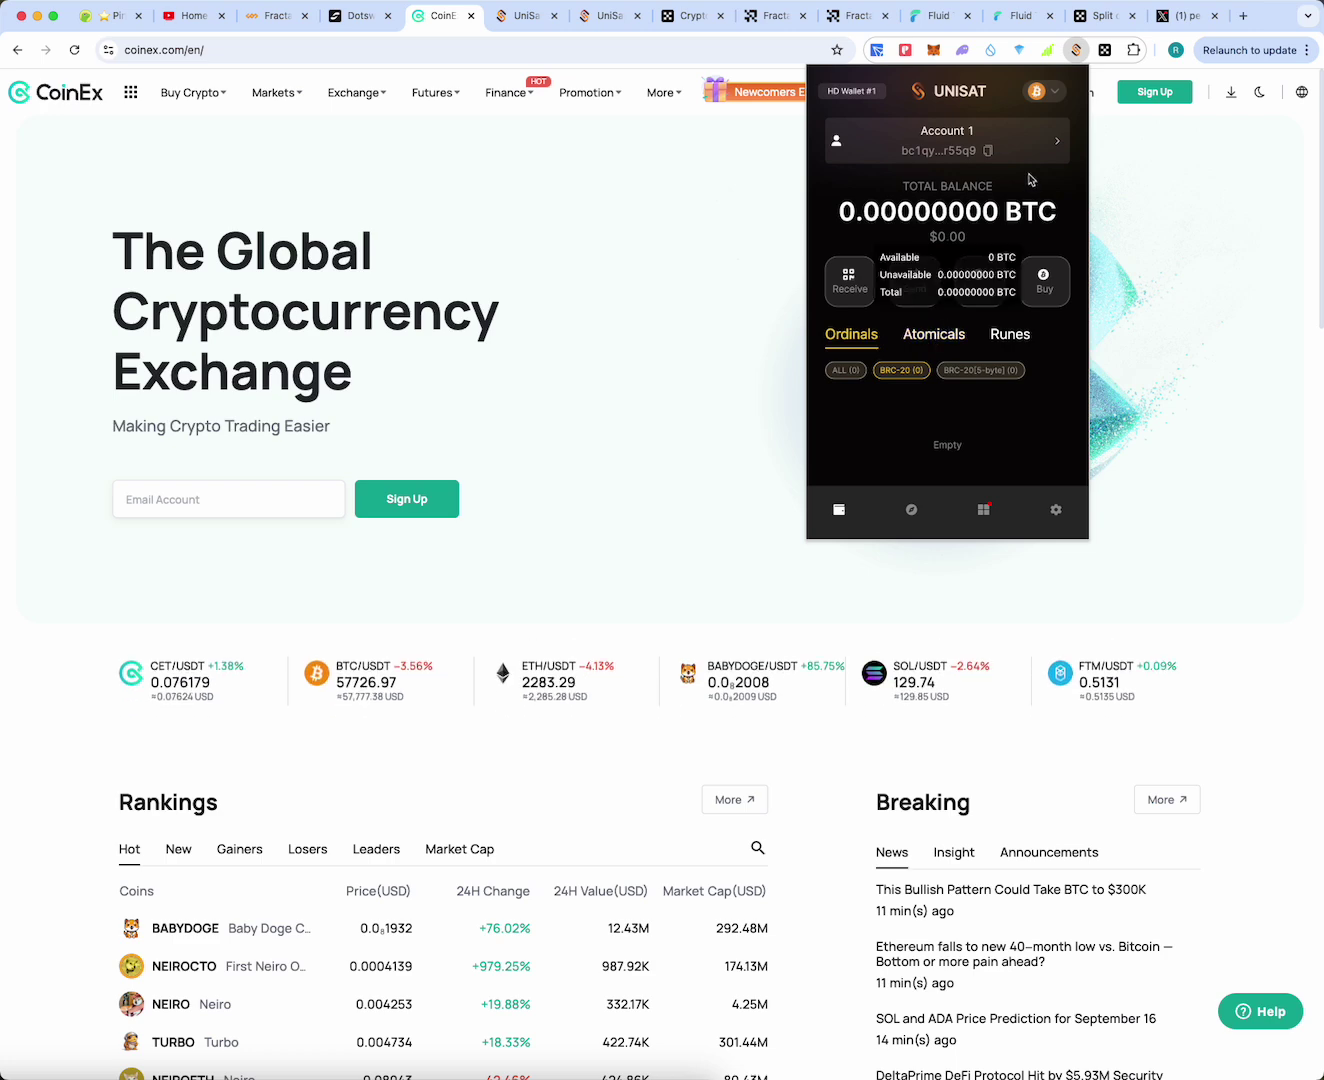
Set the UniSat wallet back to Fractal Bitcoin Mainnet, copy the account address and check the FB balance breakdown
click(1043, 97)
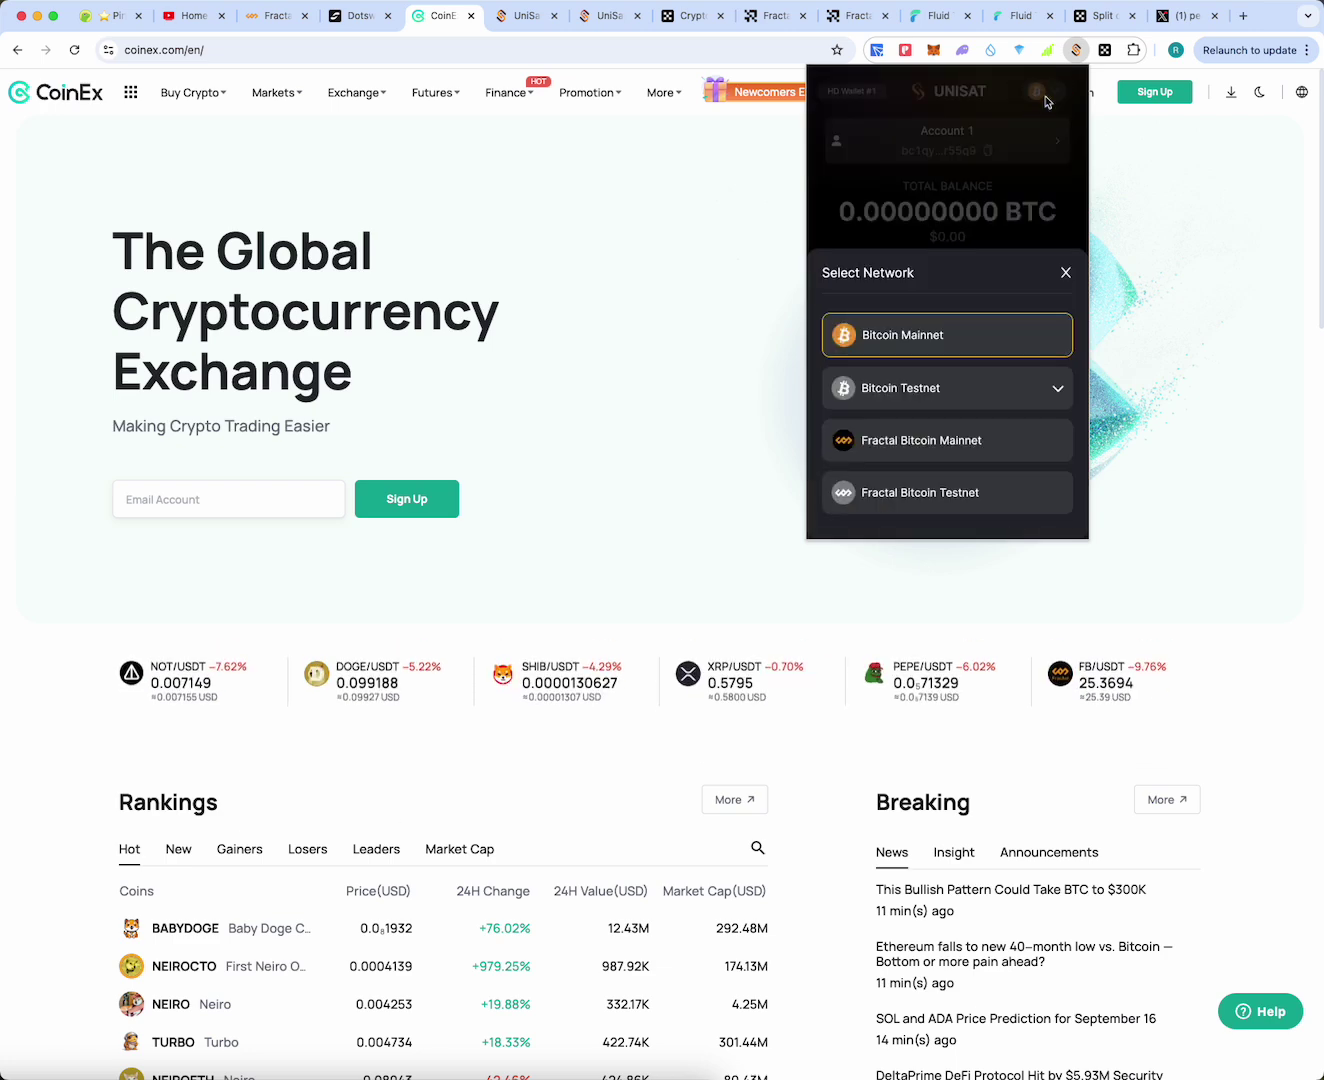
click(955, 437)
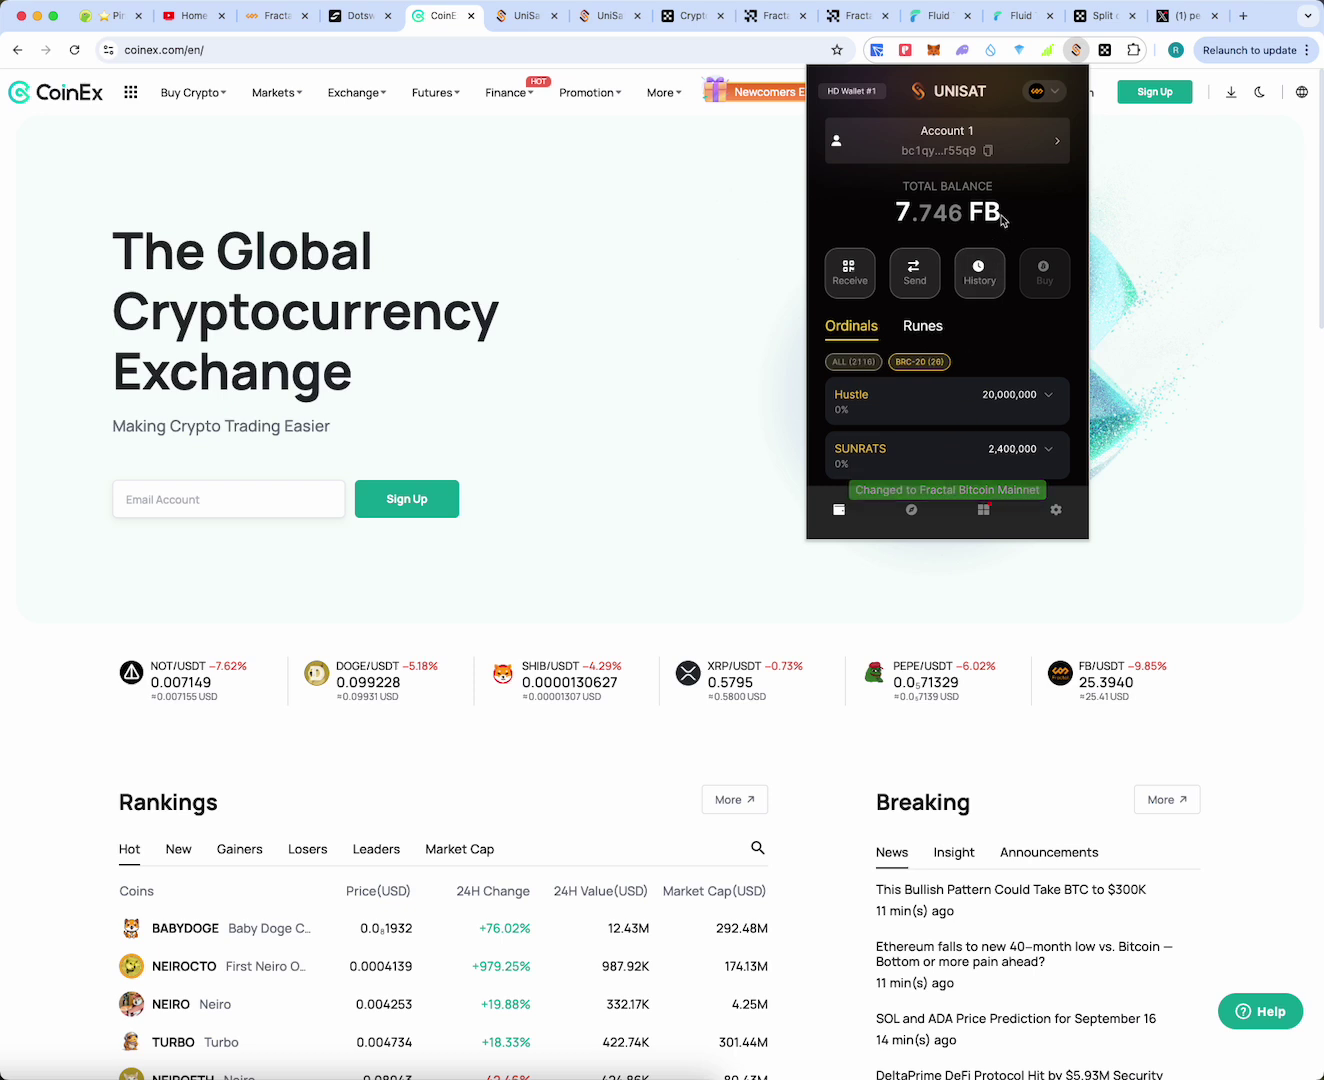
click(988, 152)
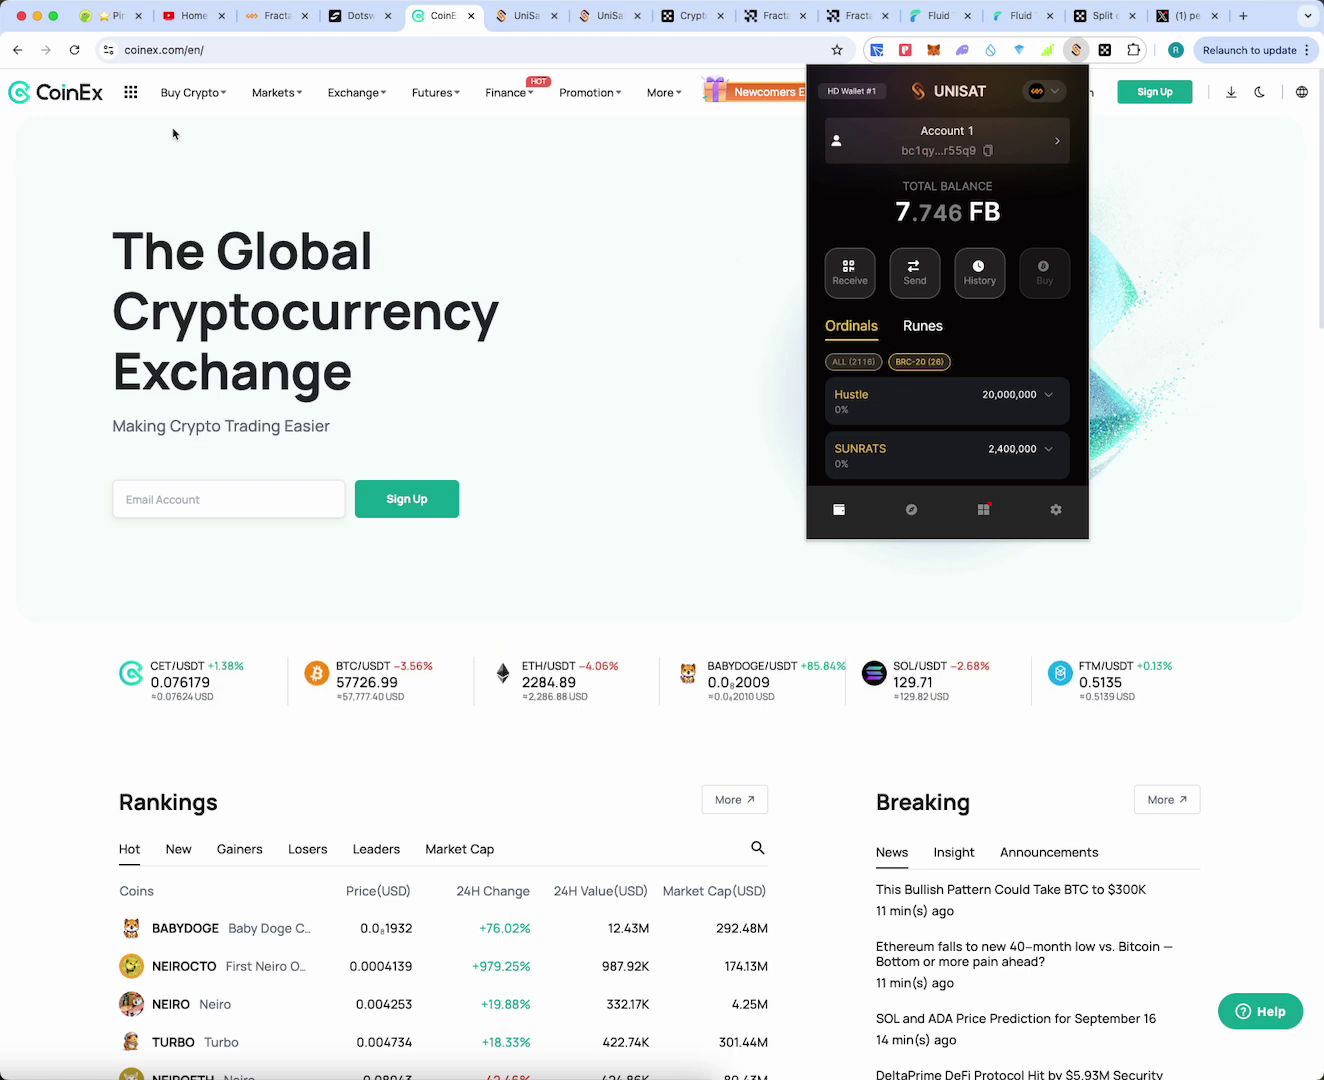
mouse_move(920, 226)
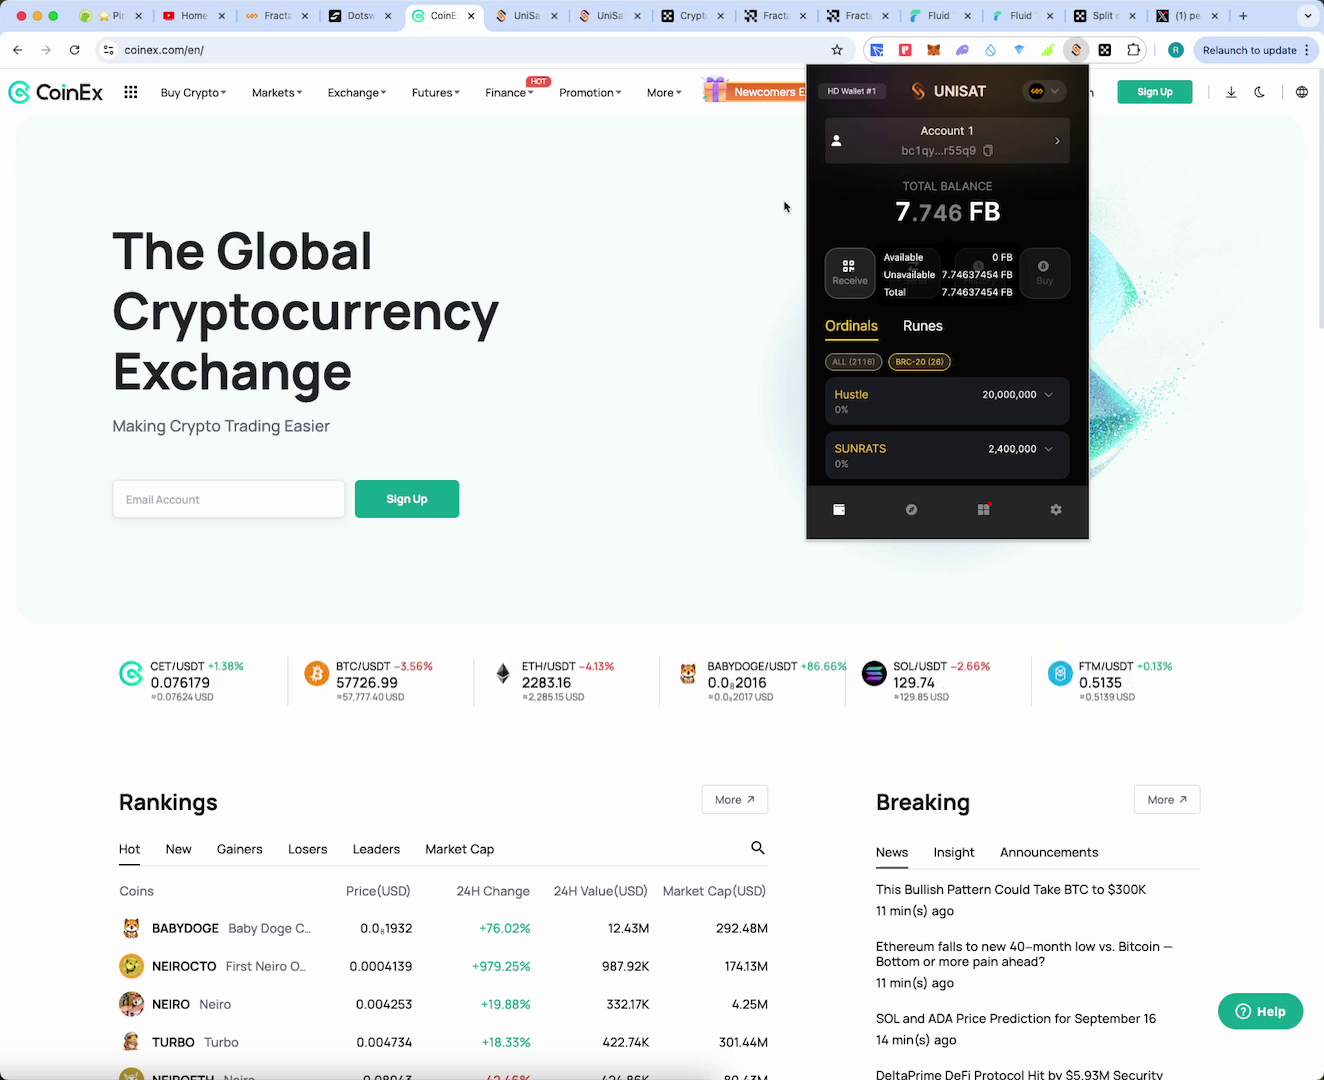
click(756, 223)
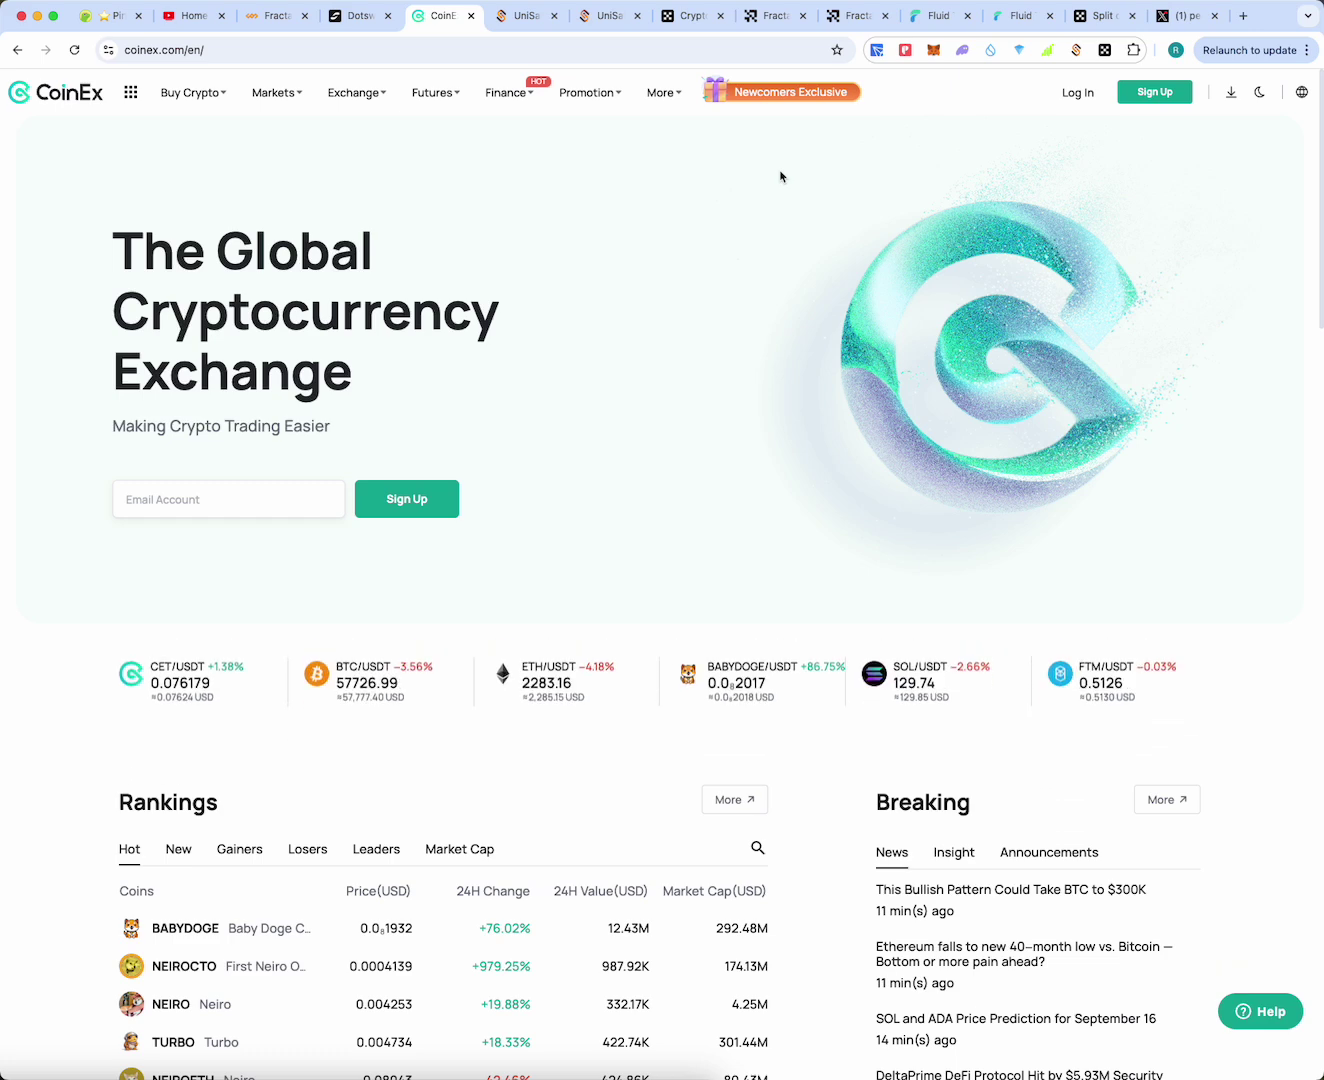
Go to the UniSat explorer's Fractal Mainnet brc-20 list and look through the tokens matching "op"
click(356, 15)
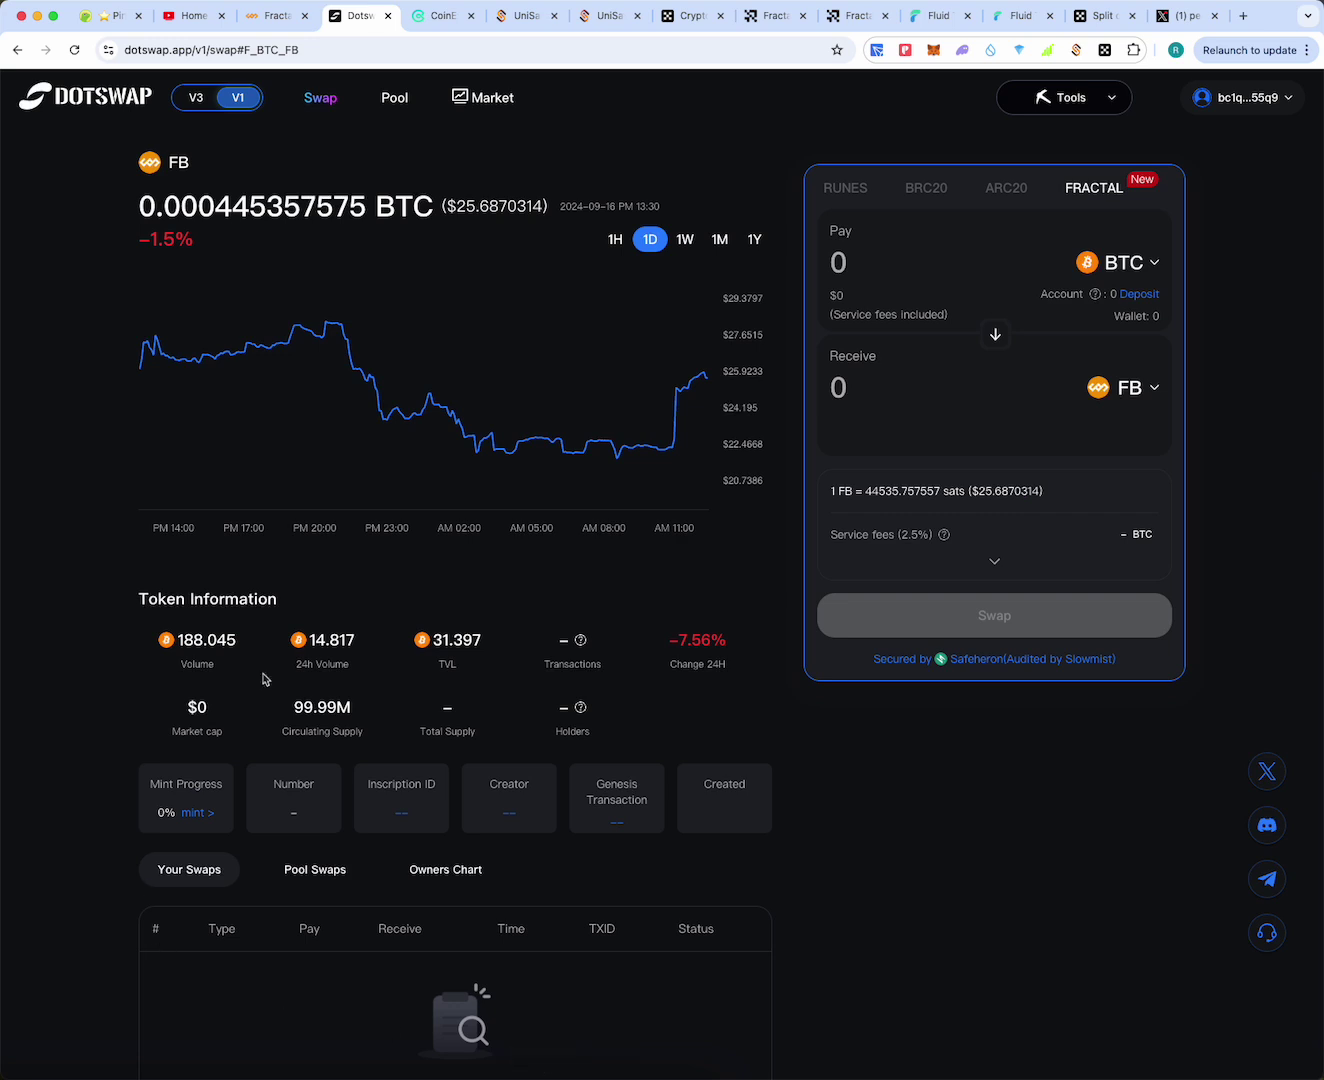
click(526, 17)
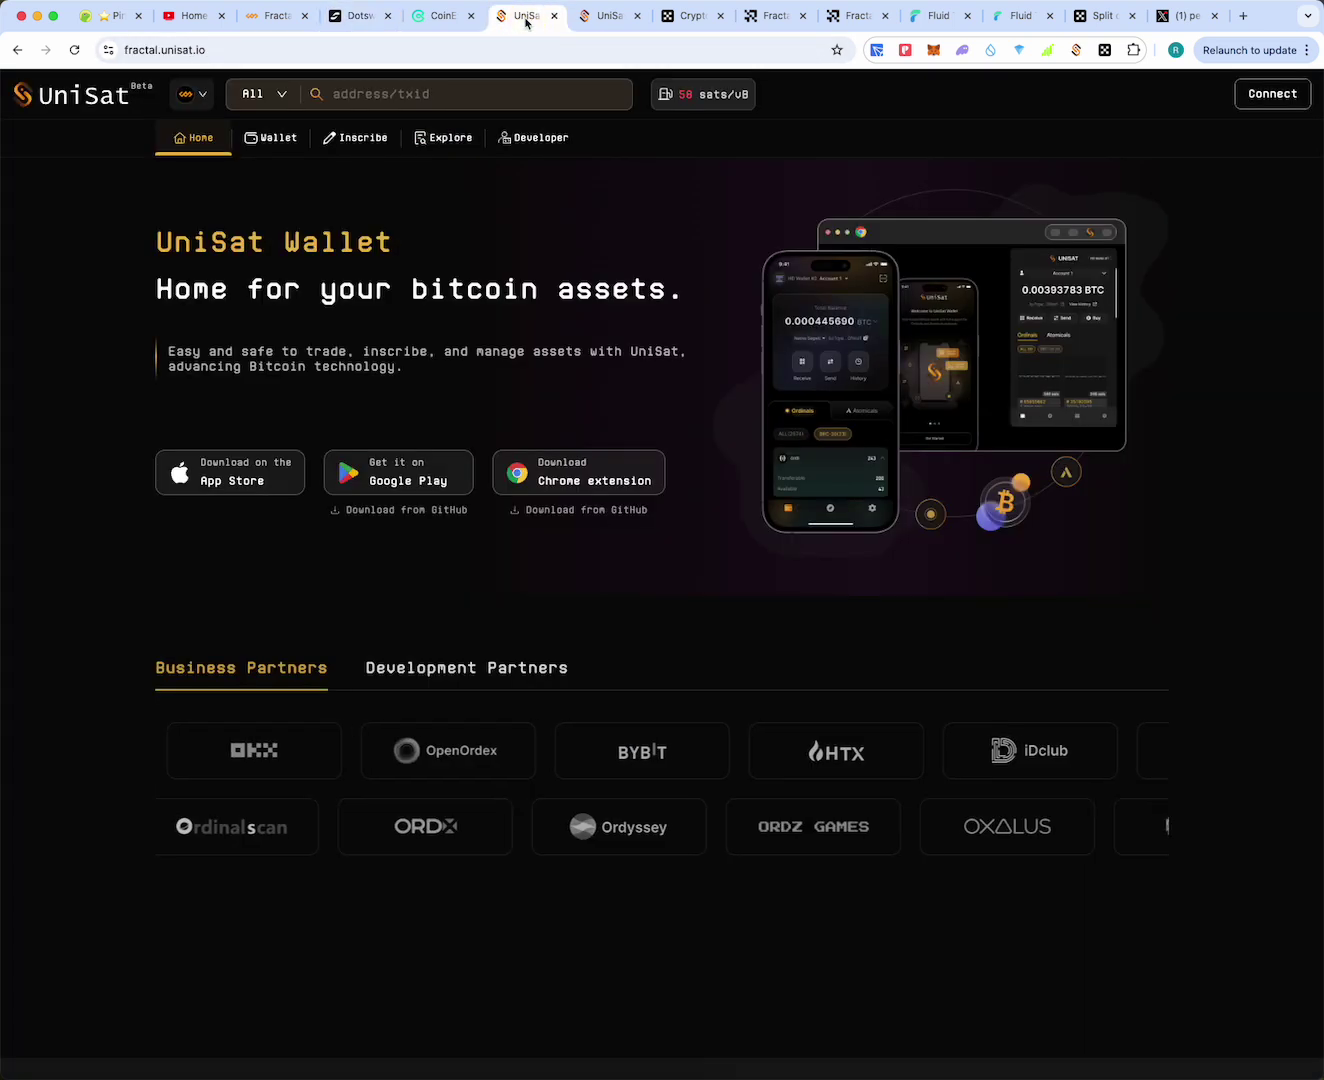
click(594, 19)
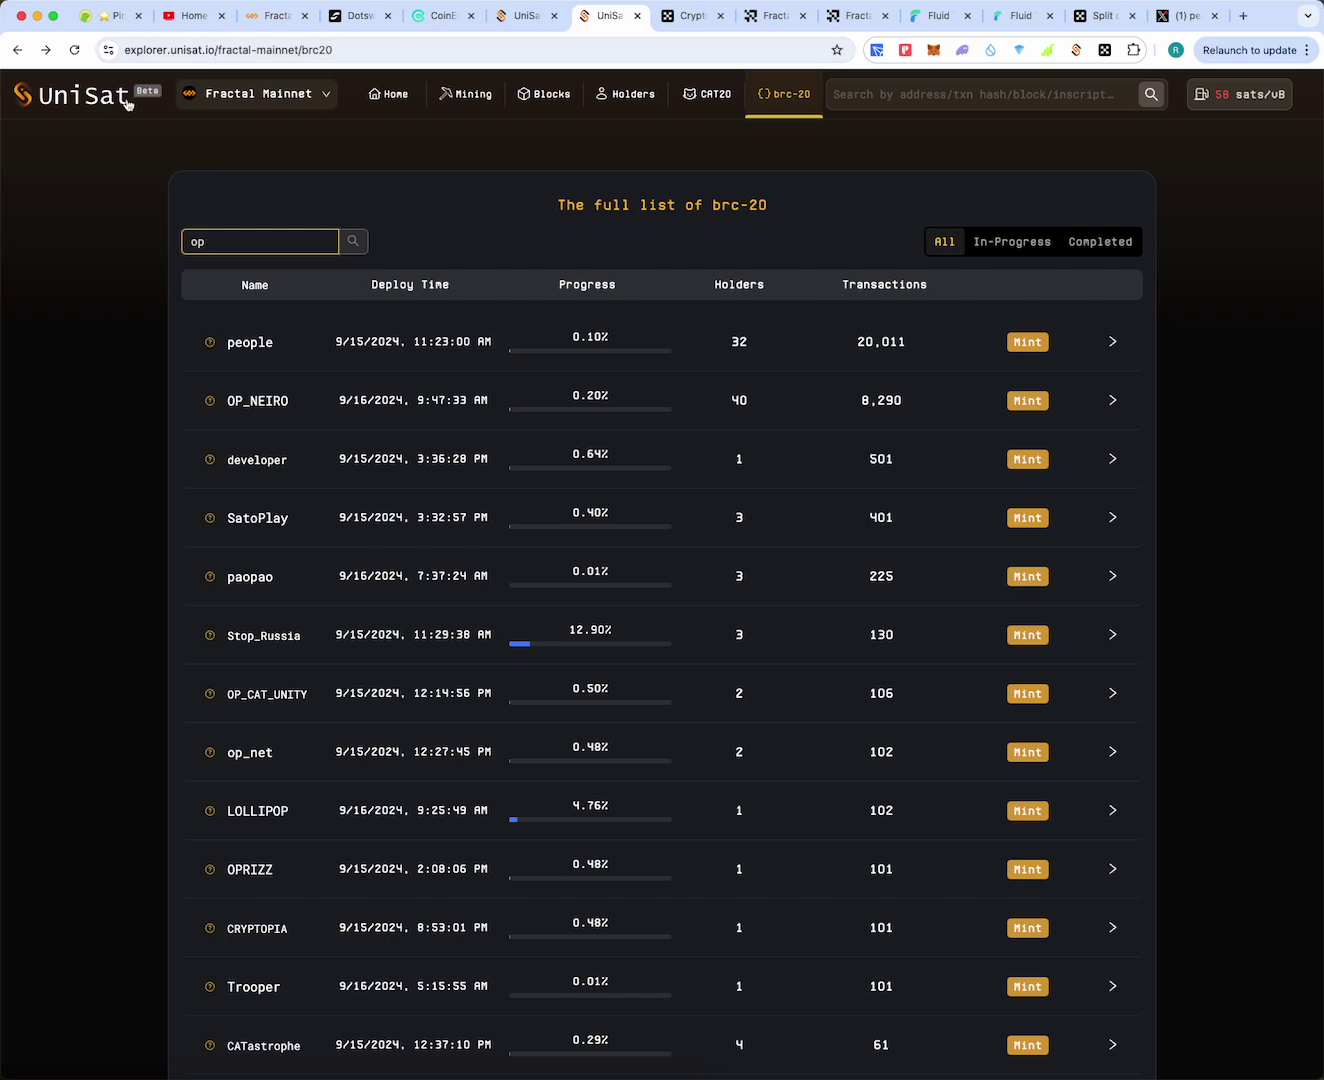
scroll(183, 229, down, 10)
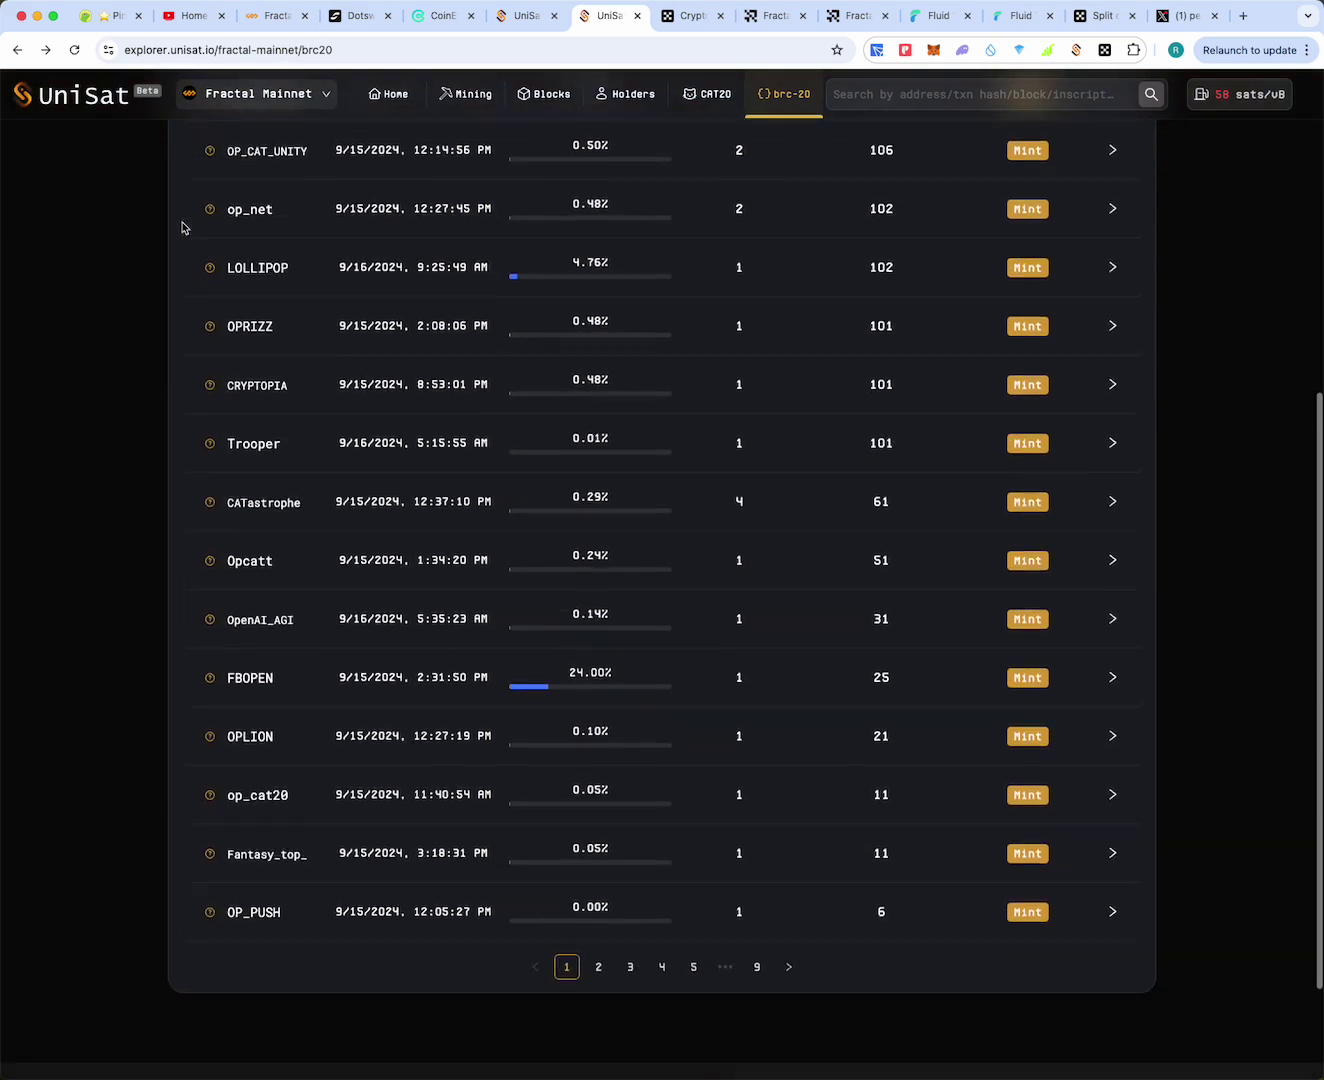
scroll(183, 229, up, 10)
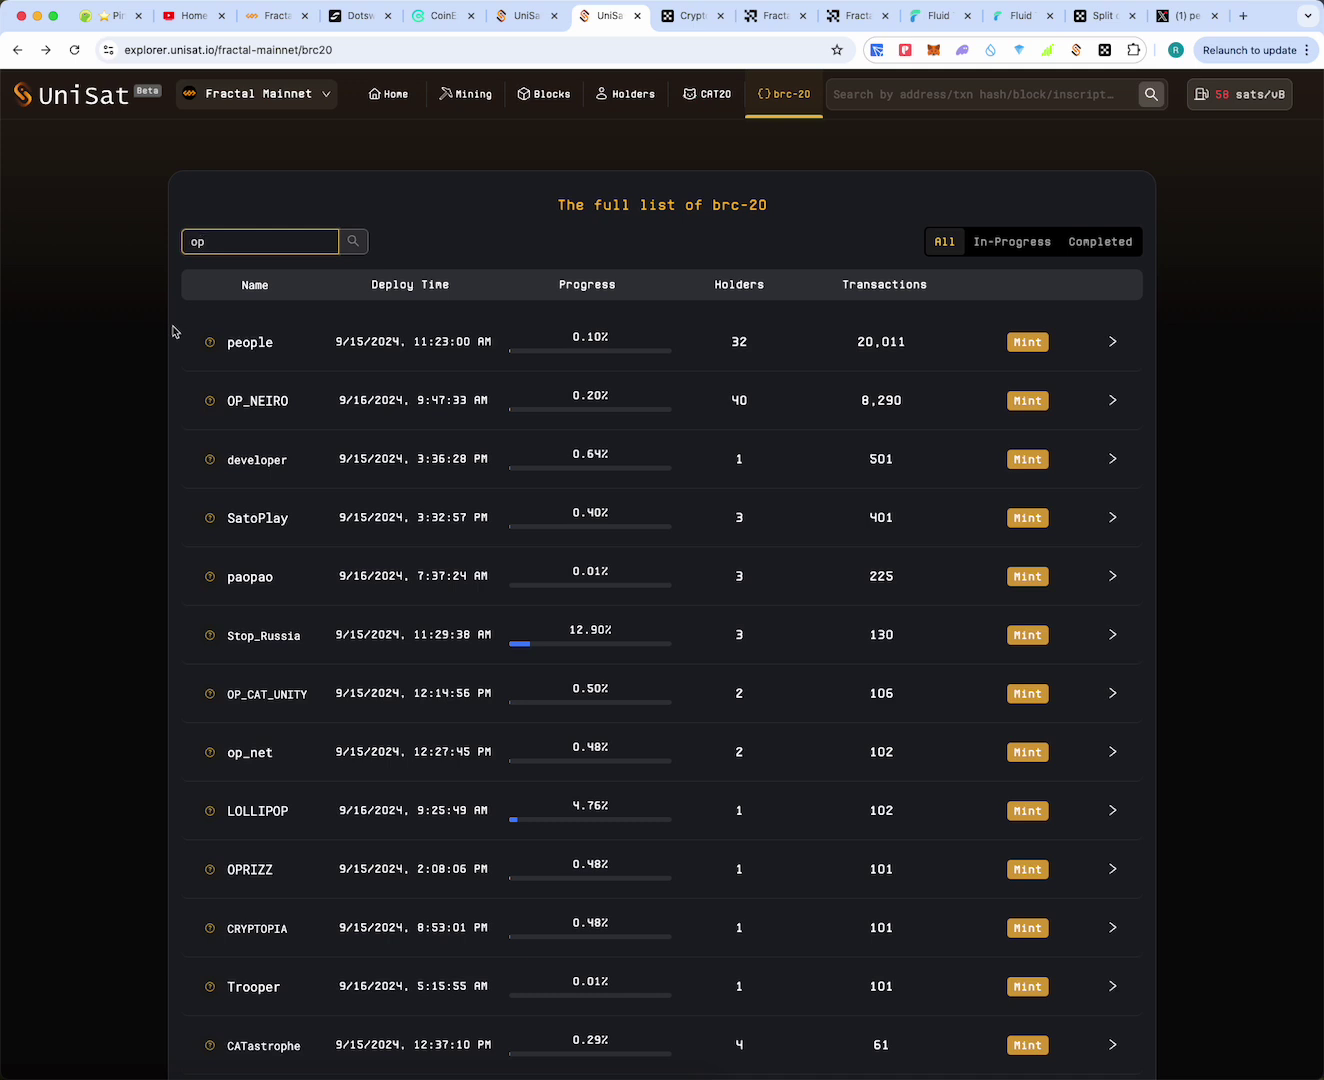
Reload the brc-20 page to clear the token search and examine the unfiltered token list
click(74, 49)
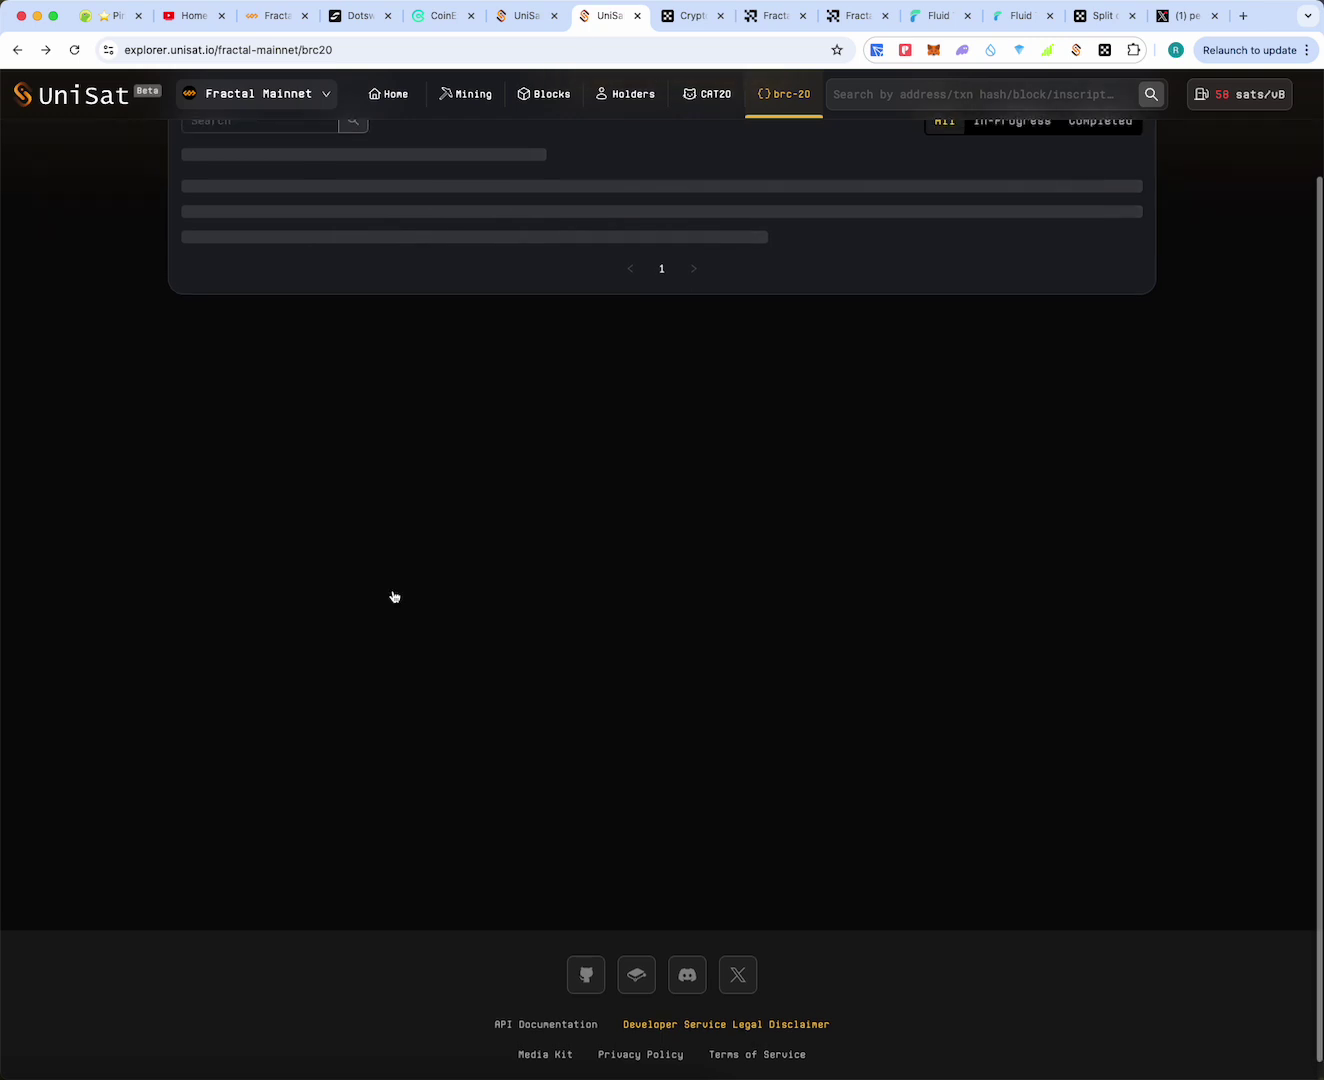
scroll(395, 595, down, 1)
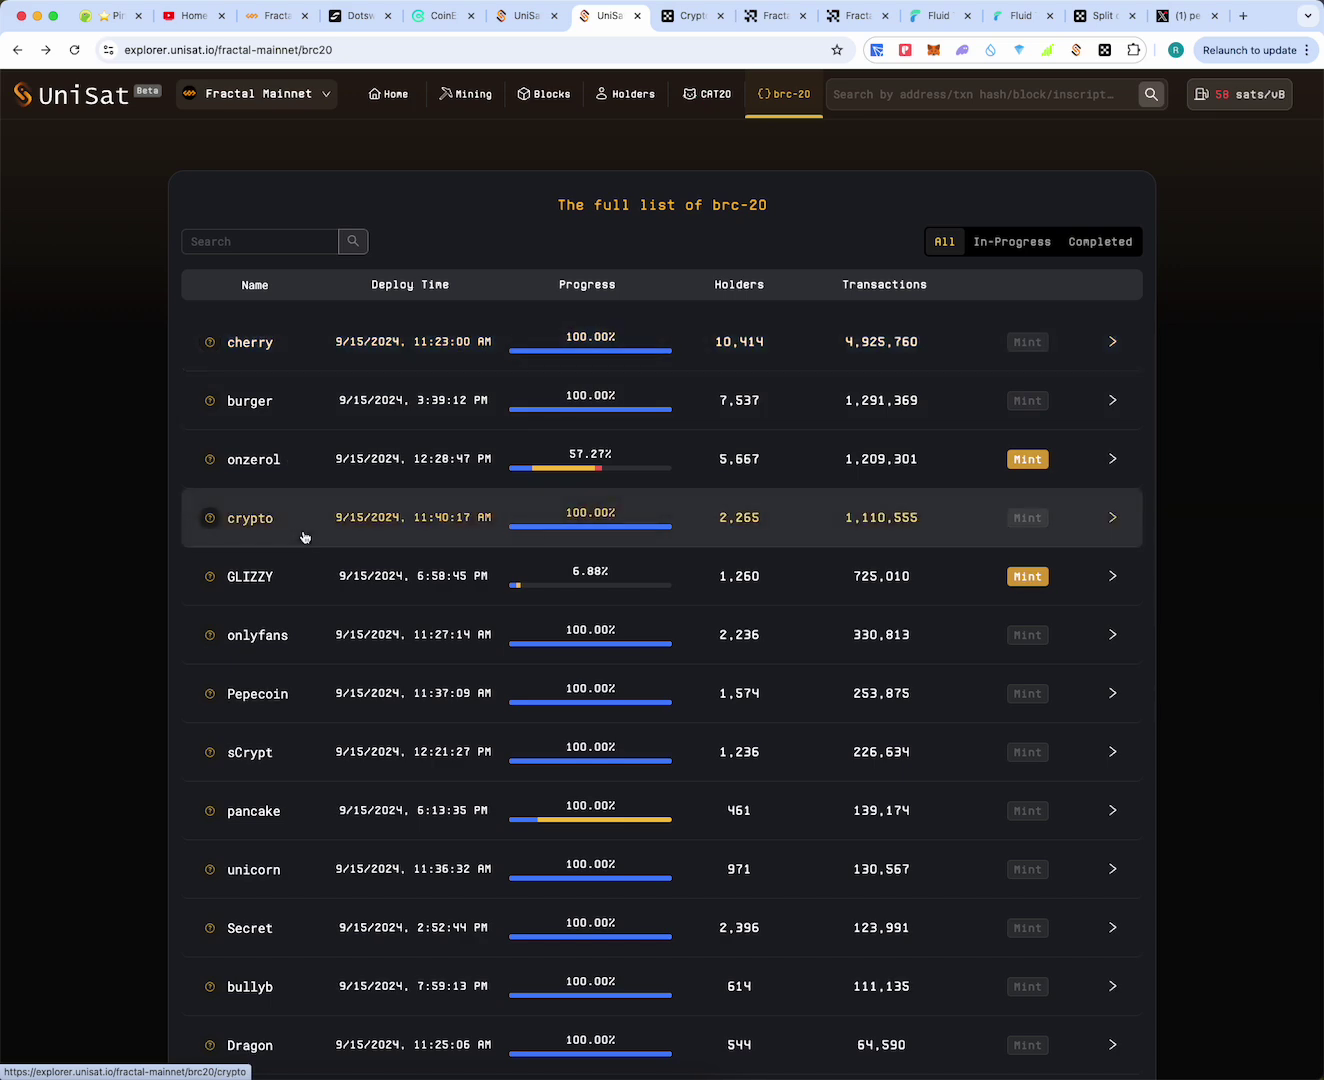
scroll(304, 535, down, 1)
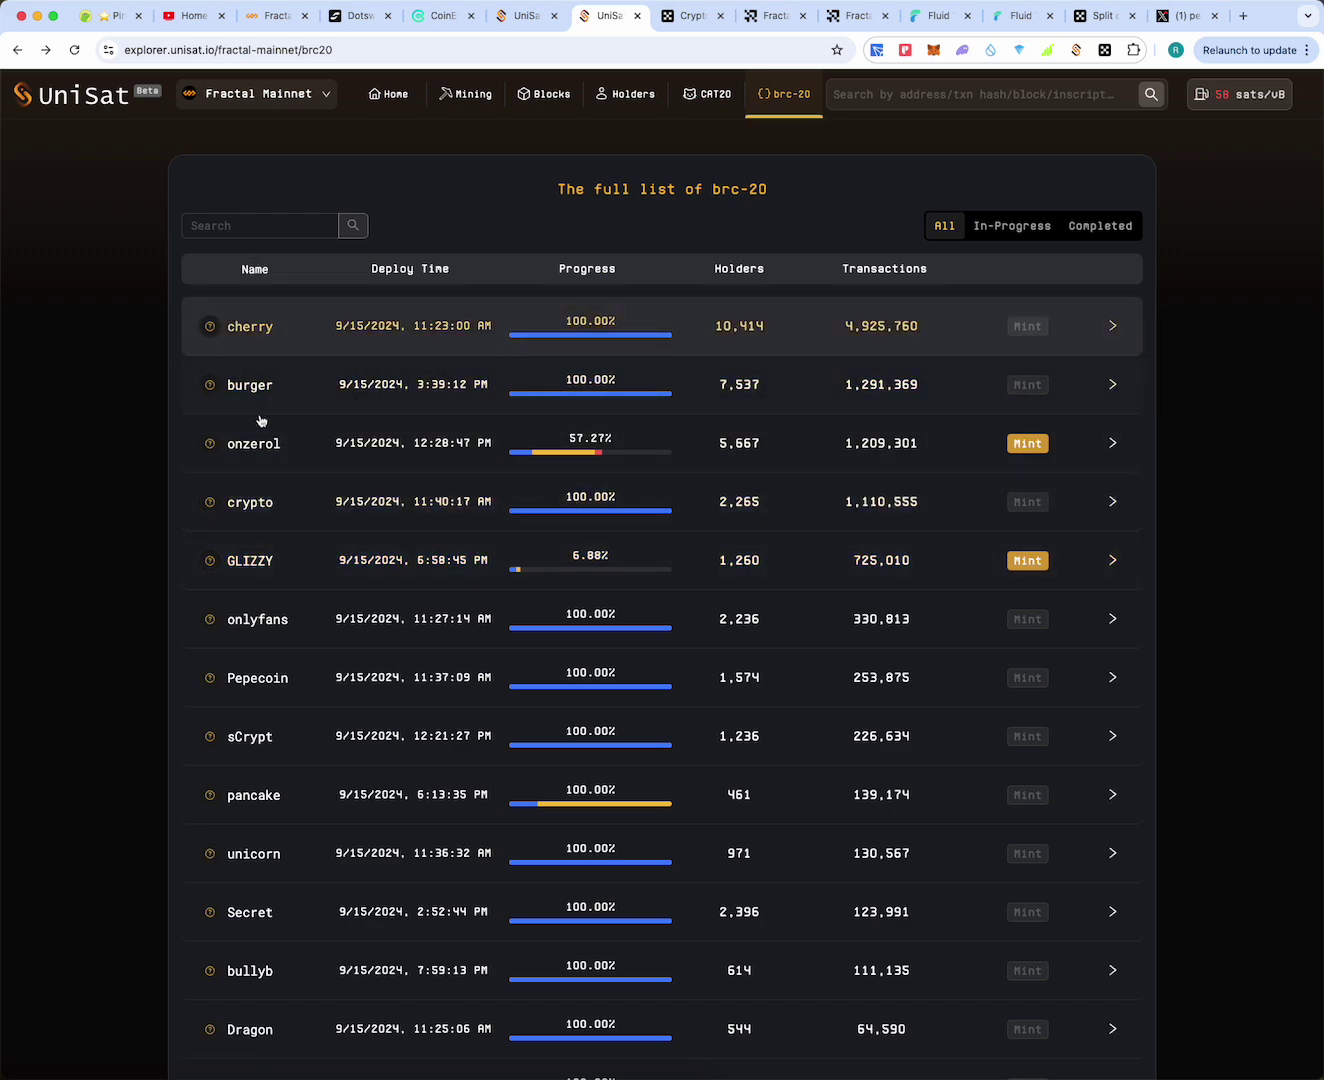
Browse the first page of the brc-20 token list down to its end and back to the start
scroll(260, 568, down, 1)
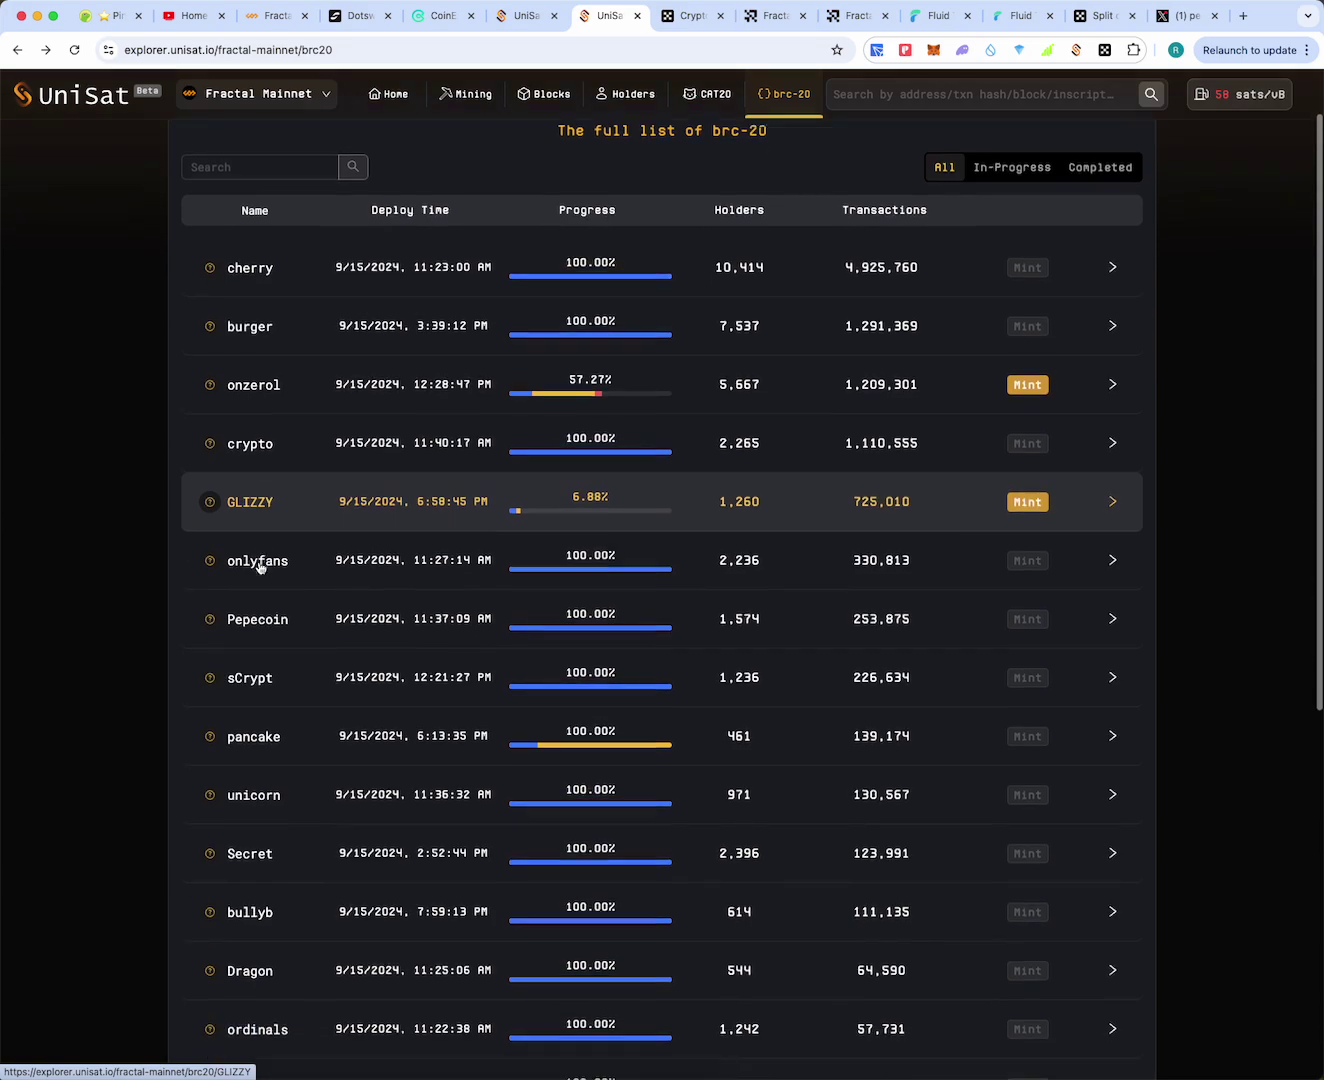
scroll(257, 567, down, 10)
scroll(257, 567, up, 10)
scroll(258, 567, up, 2)
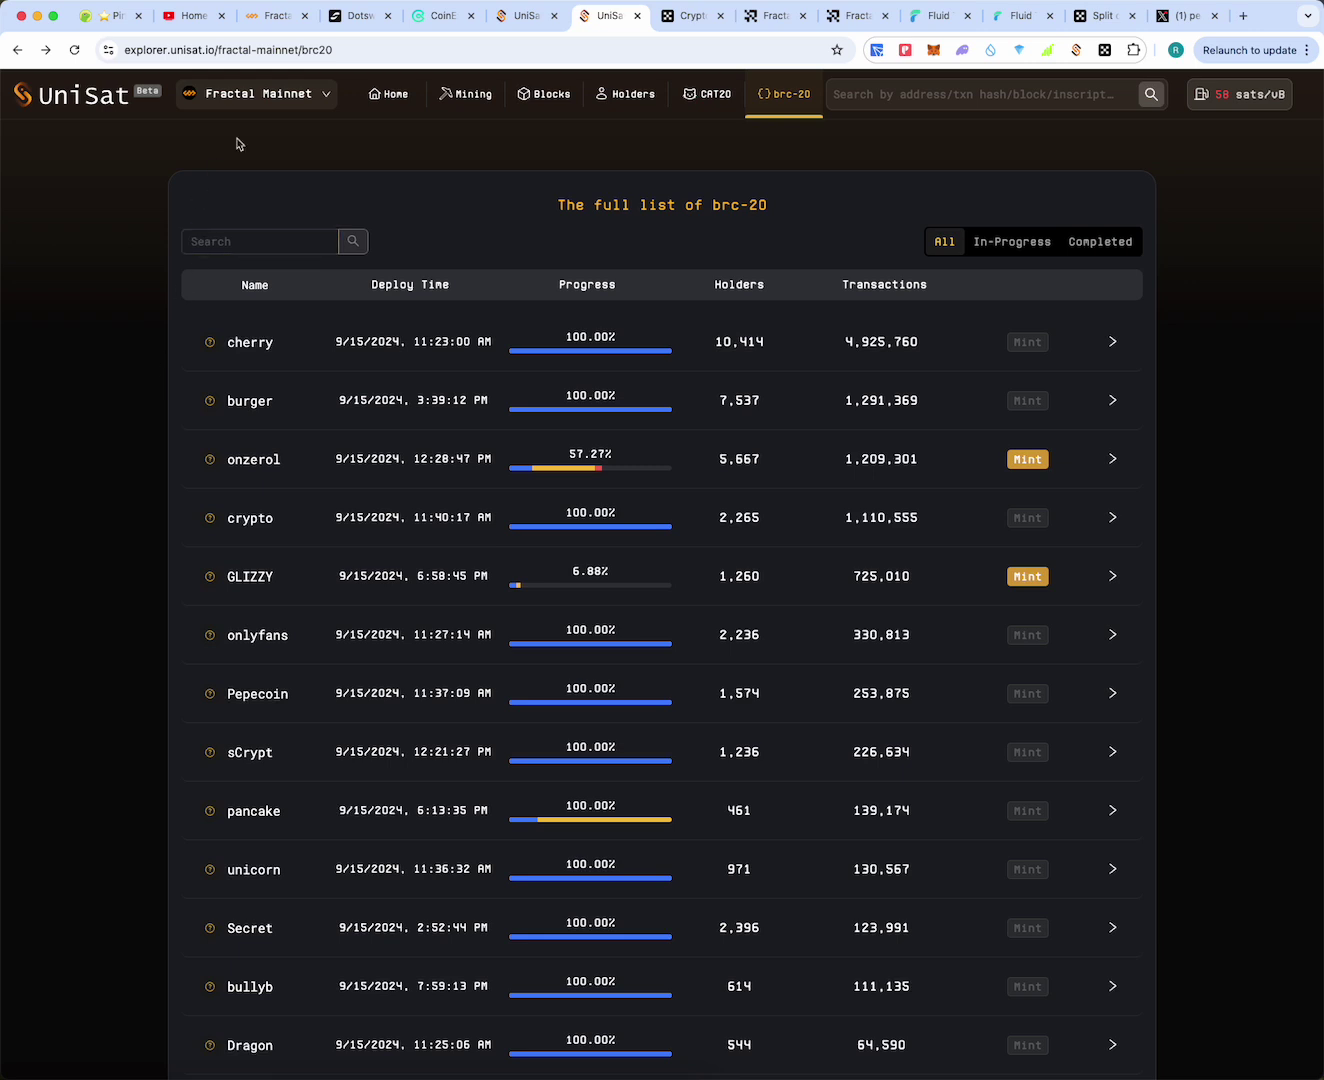
Select Fractal Mainnet as the explorer network, view the explorer's home page and return to the brc-20 list
click(327, 105)
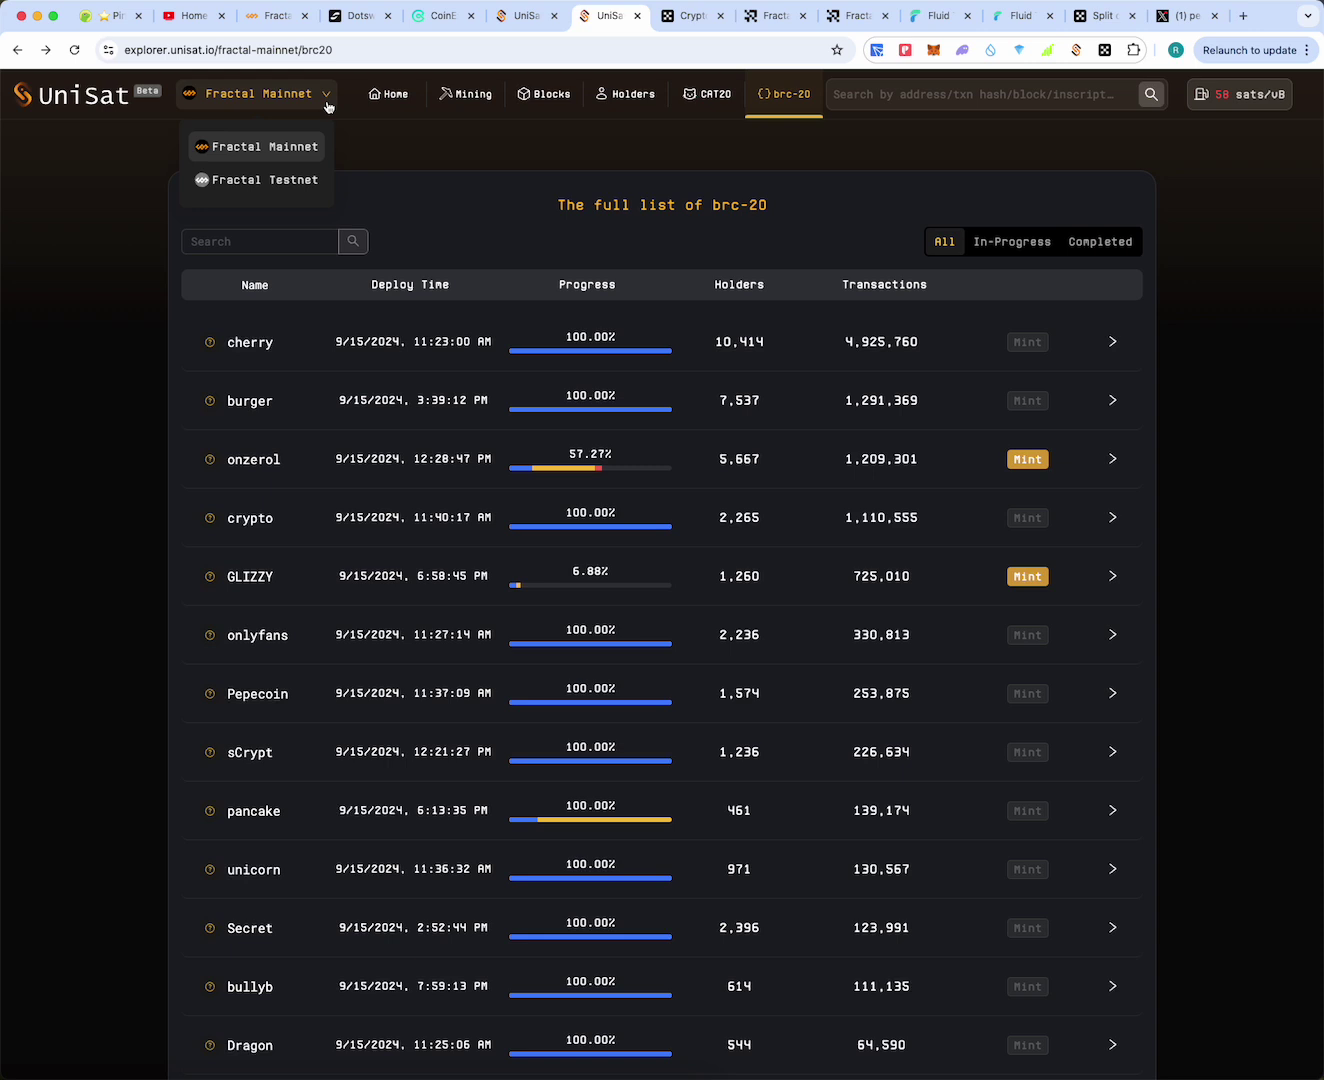
click(286, 155)
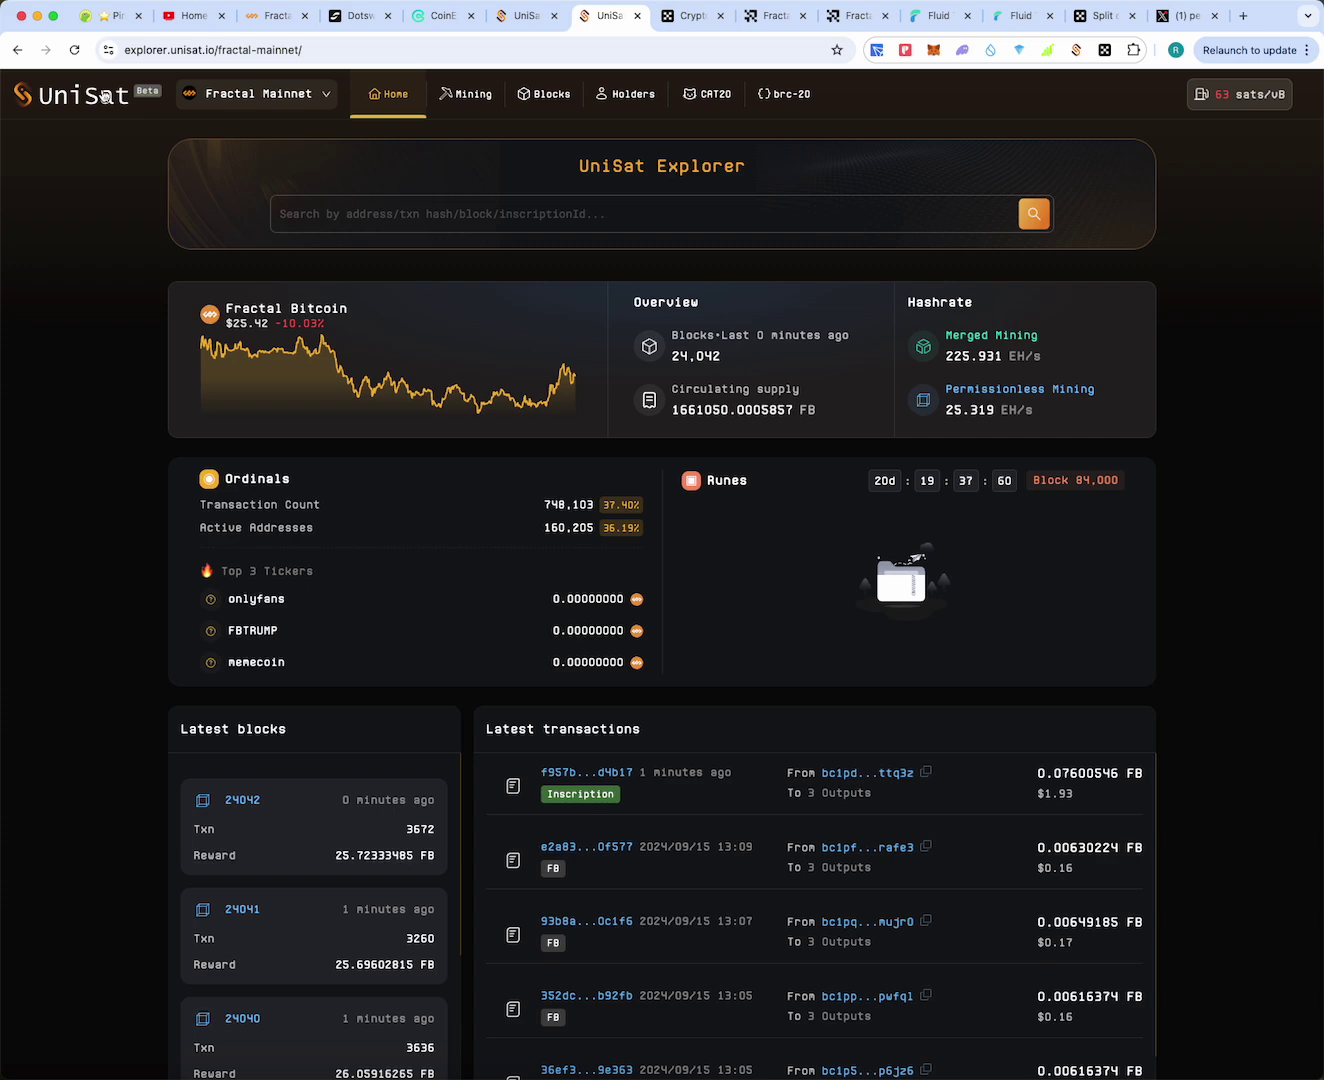
click(18, 49)
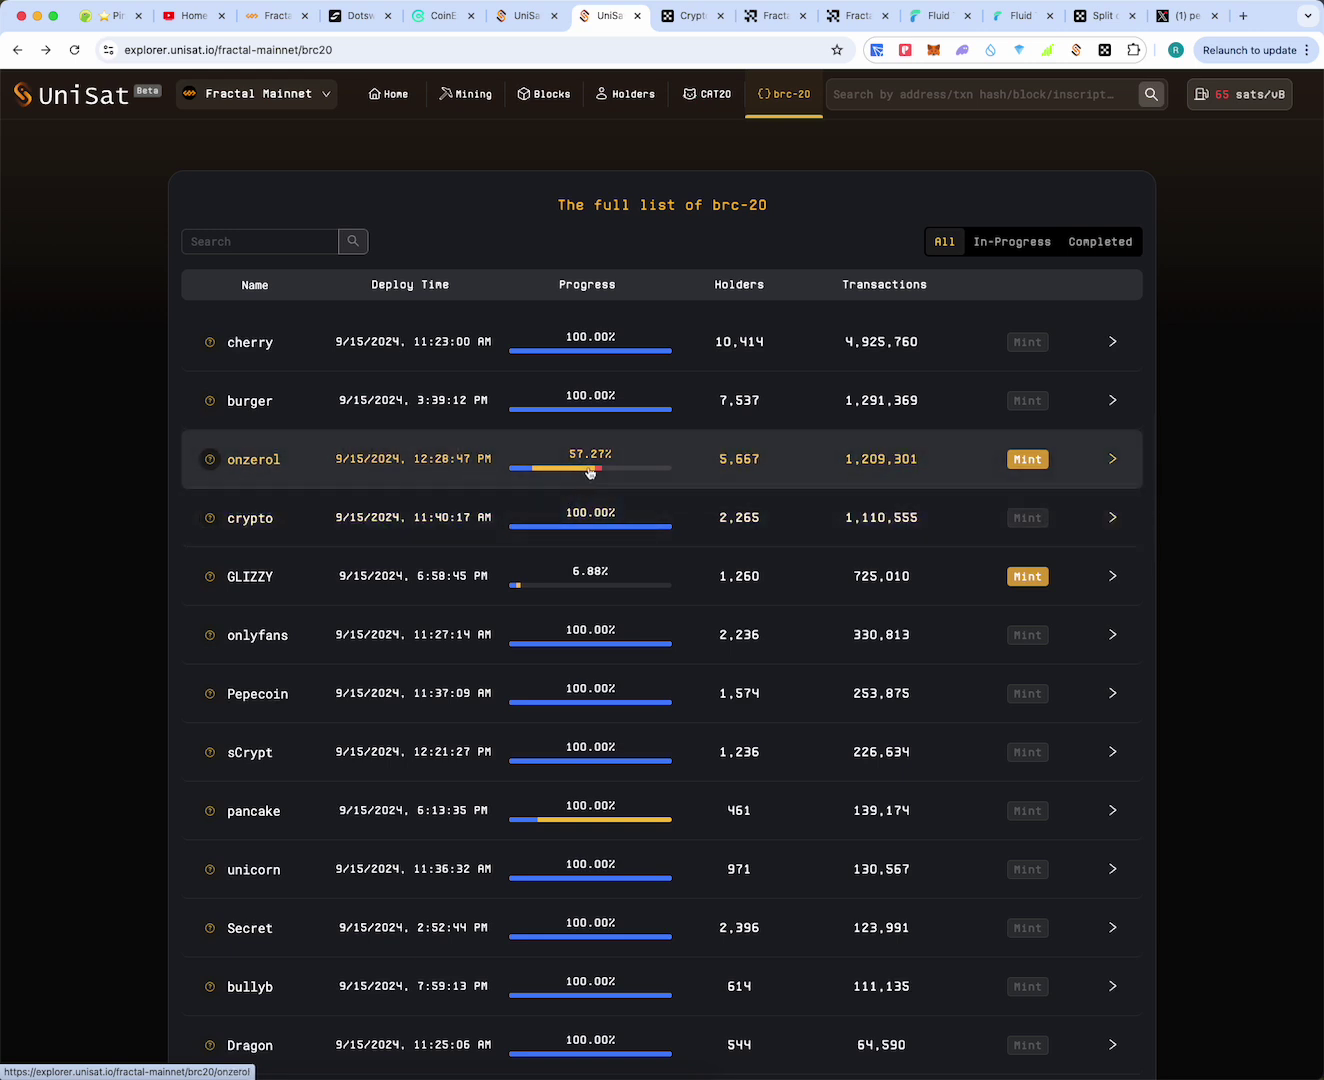
Check onzerol's minting progress and compare it with the other tokens on the first page of the brc-20 list
mouse_move(591, 470)
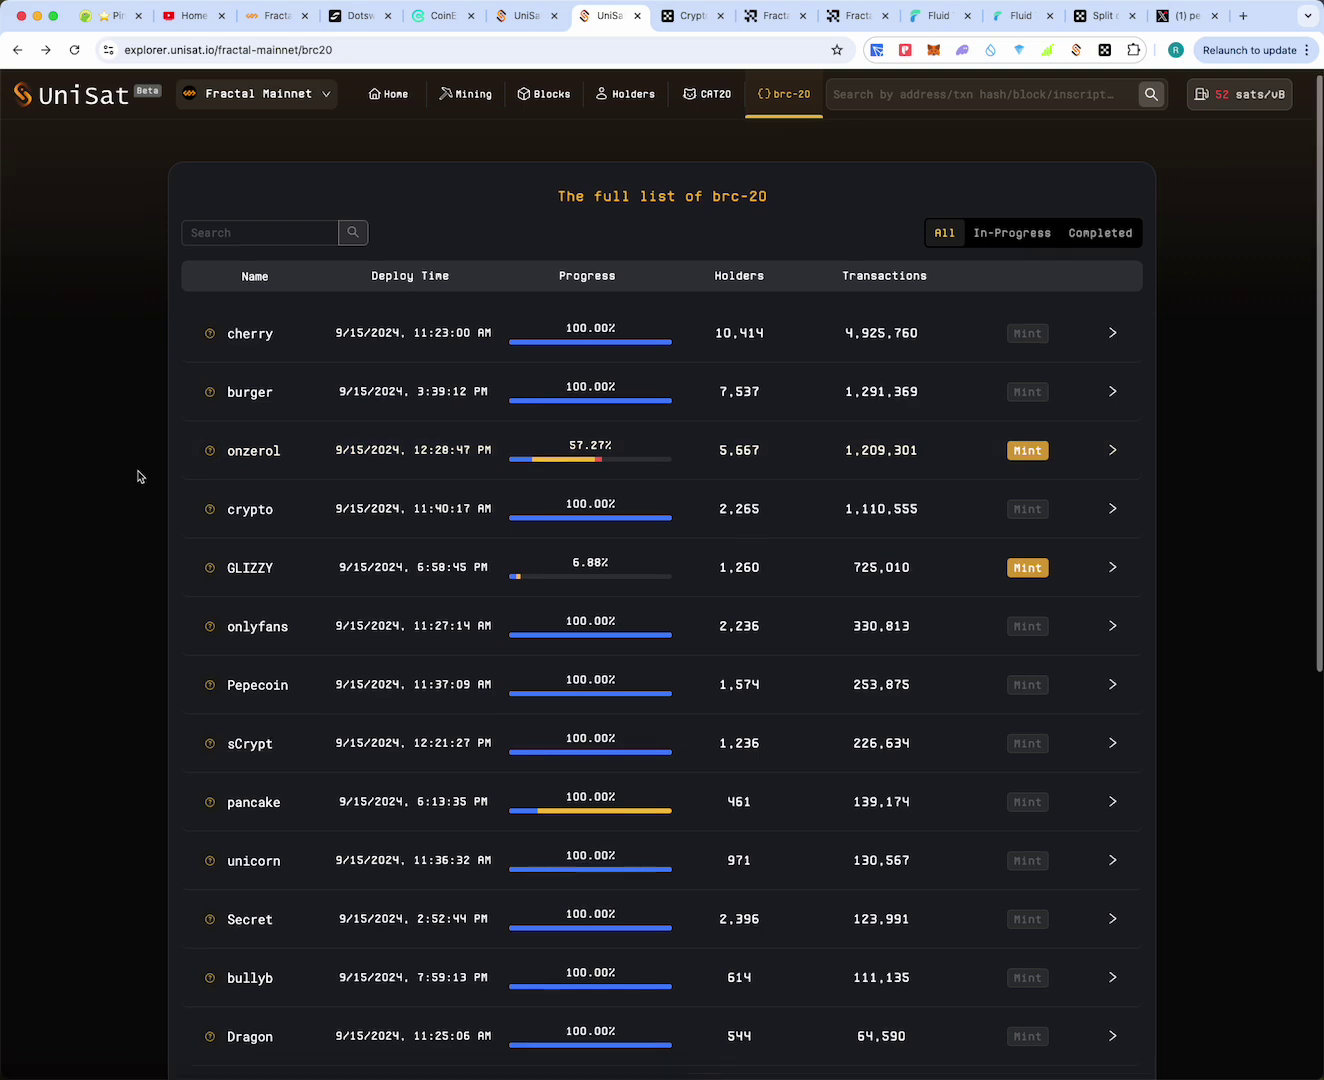
scroll(138, 475, down, 2)
scroll(138, 476, down, 3)
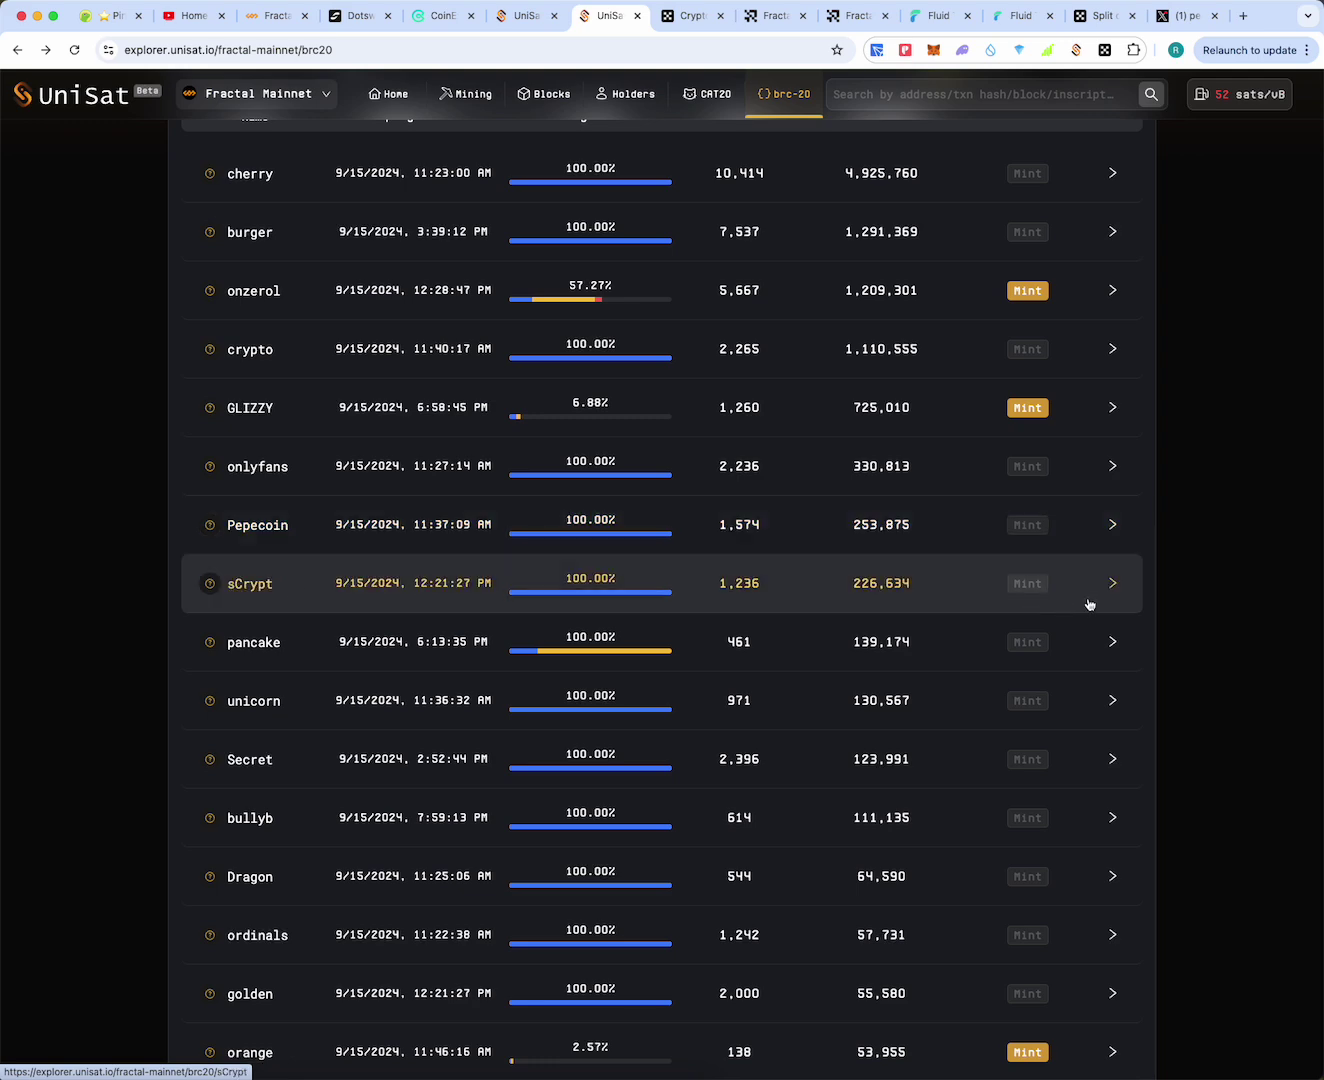
scroll(402, 632, down, 1)
scroll(401, 632, down, 1)
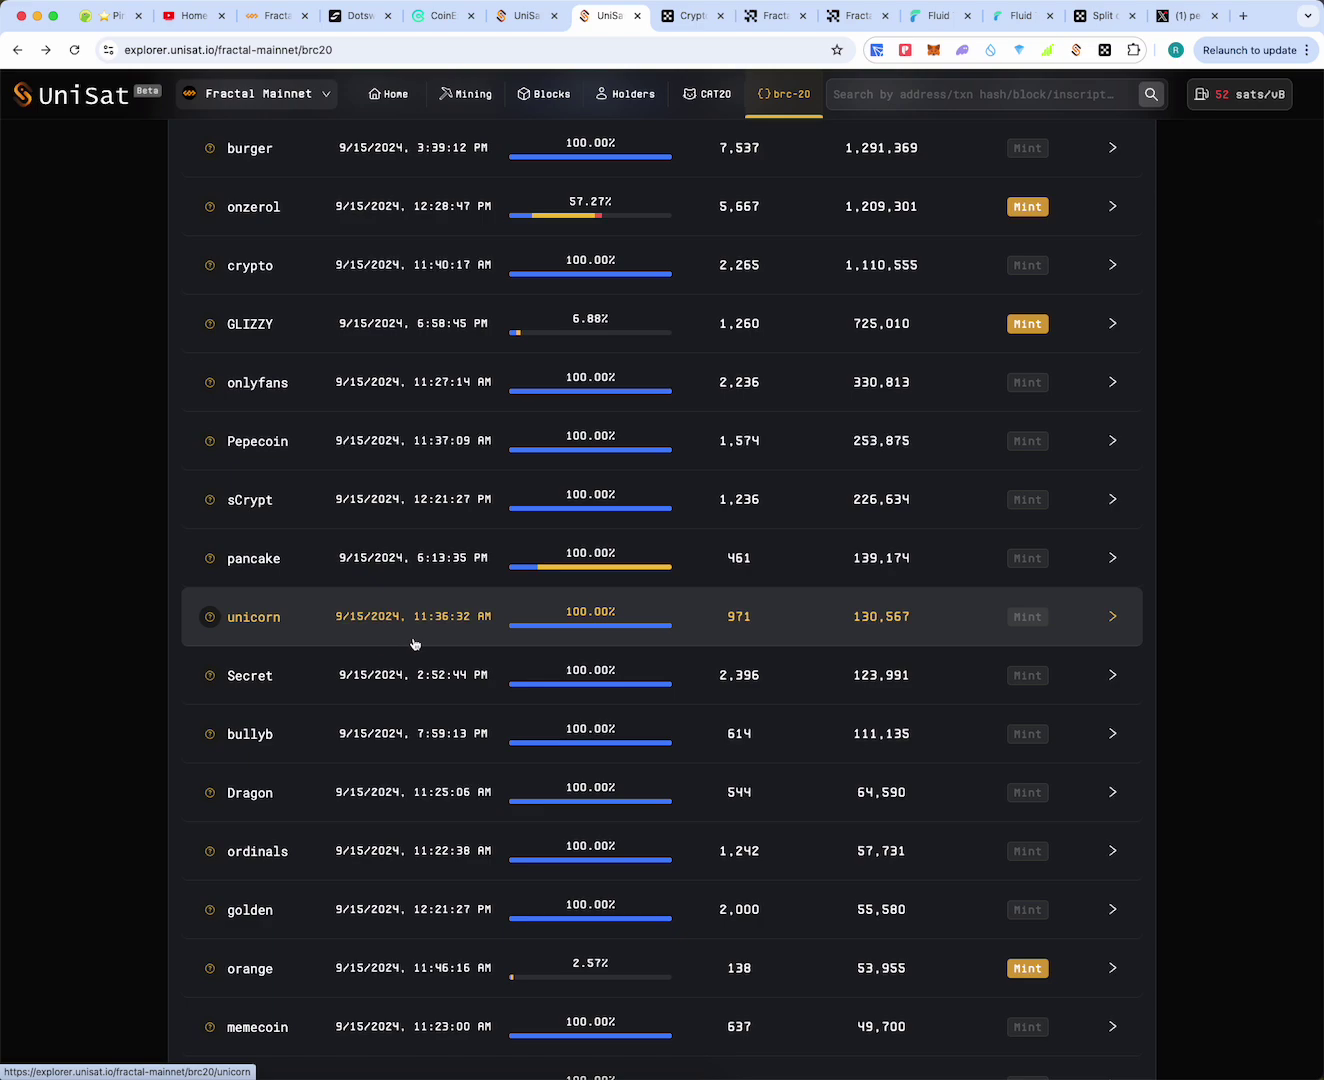
scroll(414, 643, down, 3)
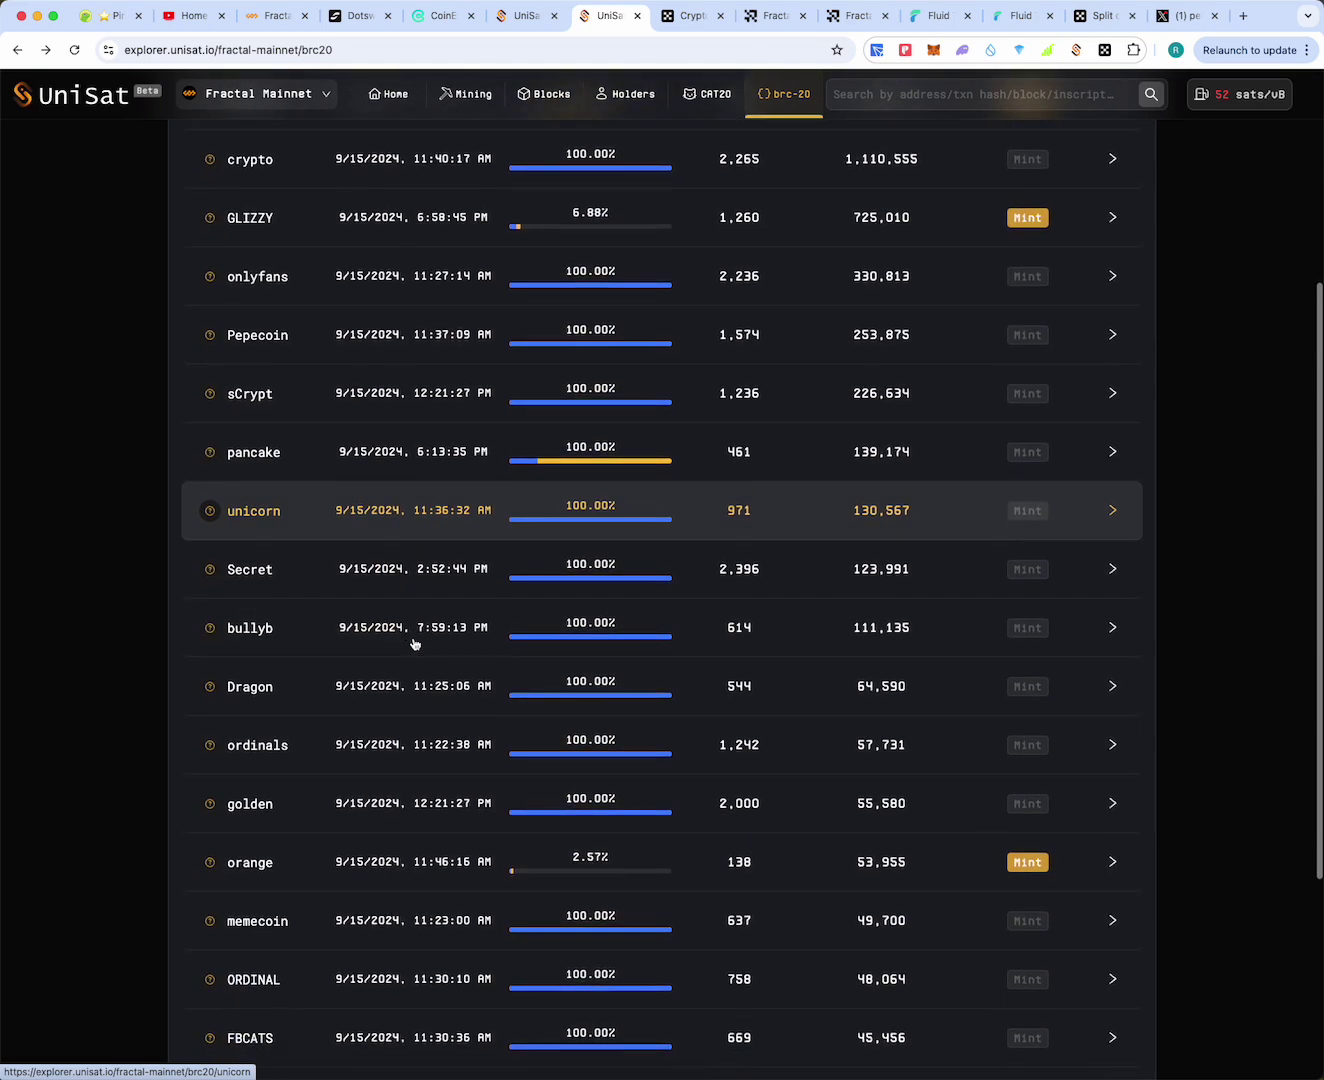
scroll(415, 643, up, 5)
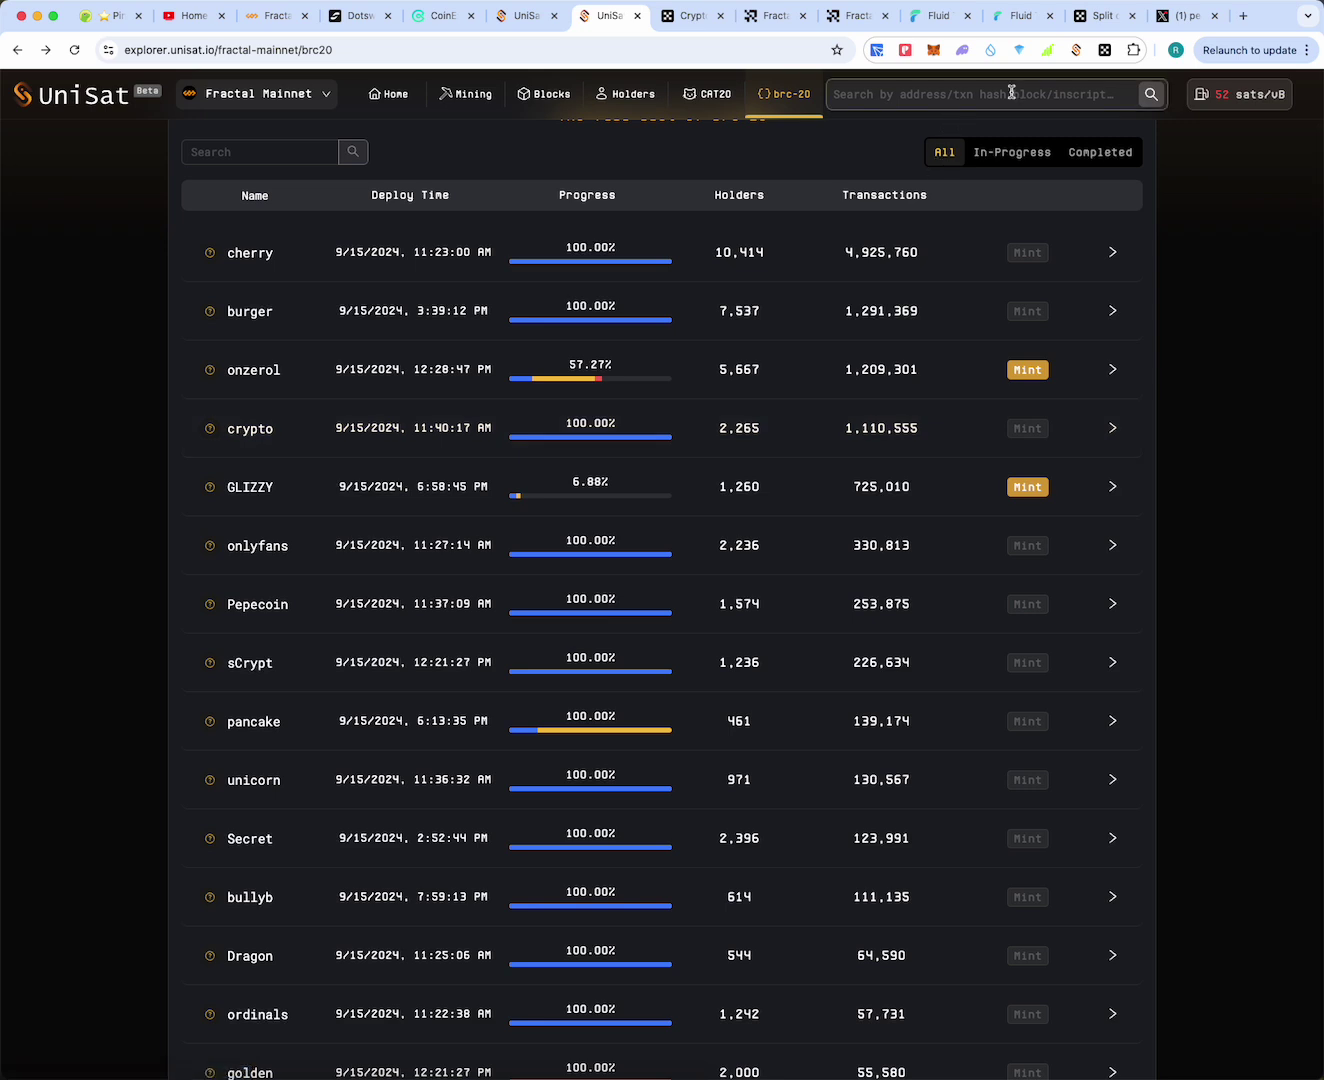
Open the UniSat wallet, look through Account 1's BRC-20 holdings and close the wallet
click(1076, 49)
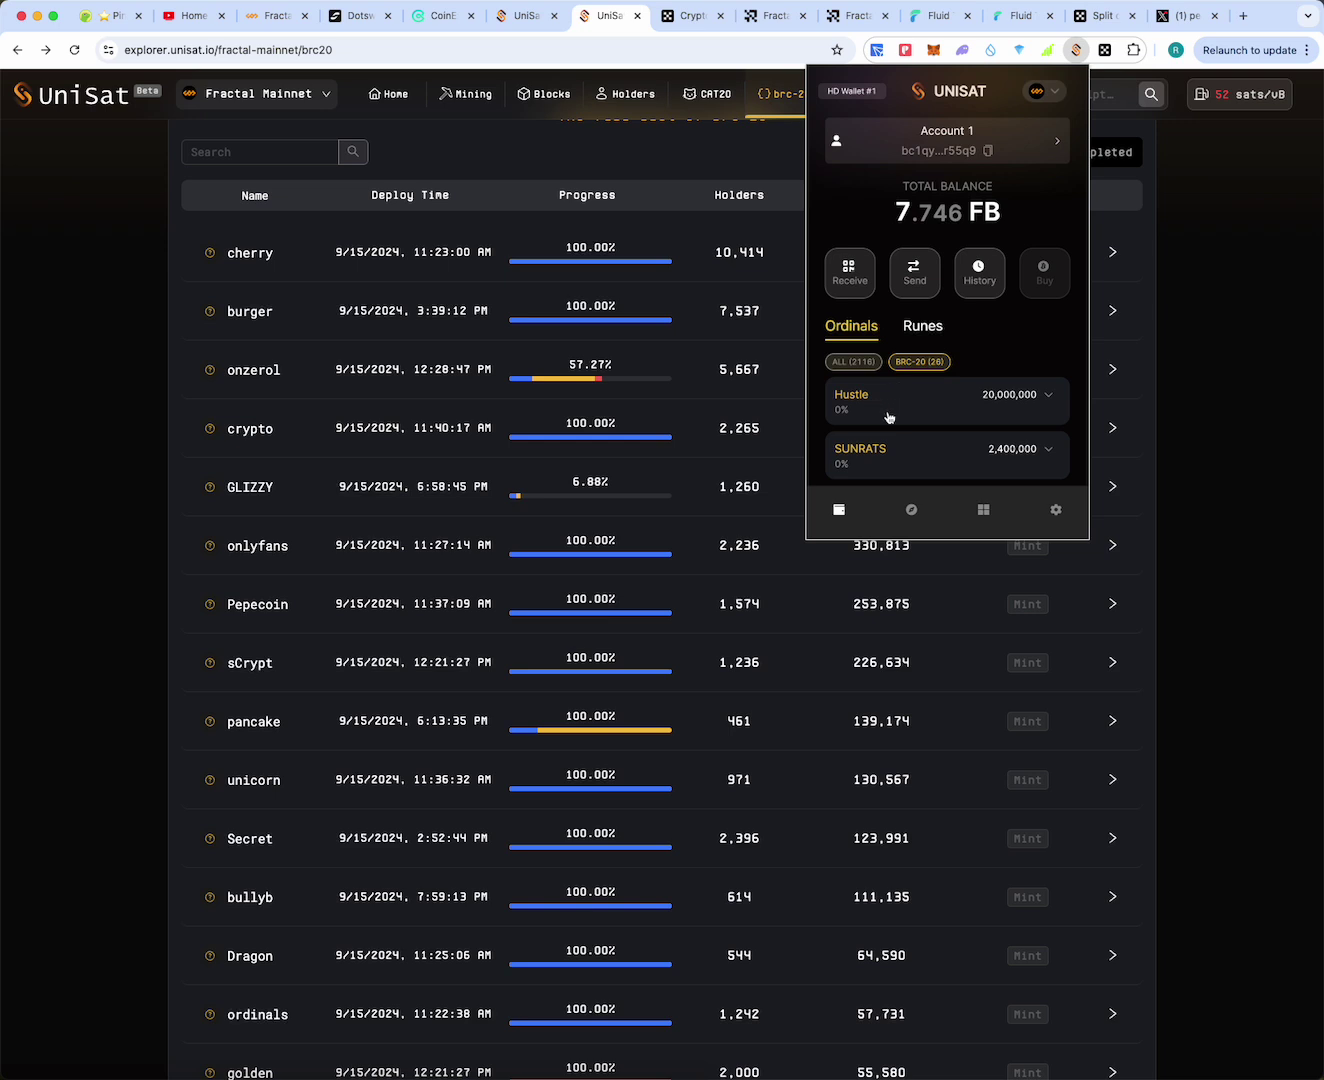
scroll(900, 421, down, 2)
scroll(900, 421, down, 3)
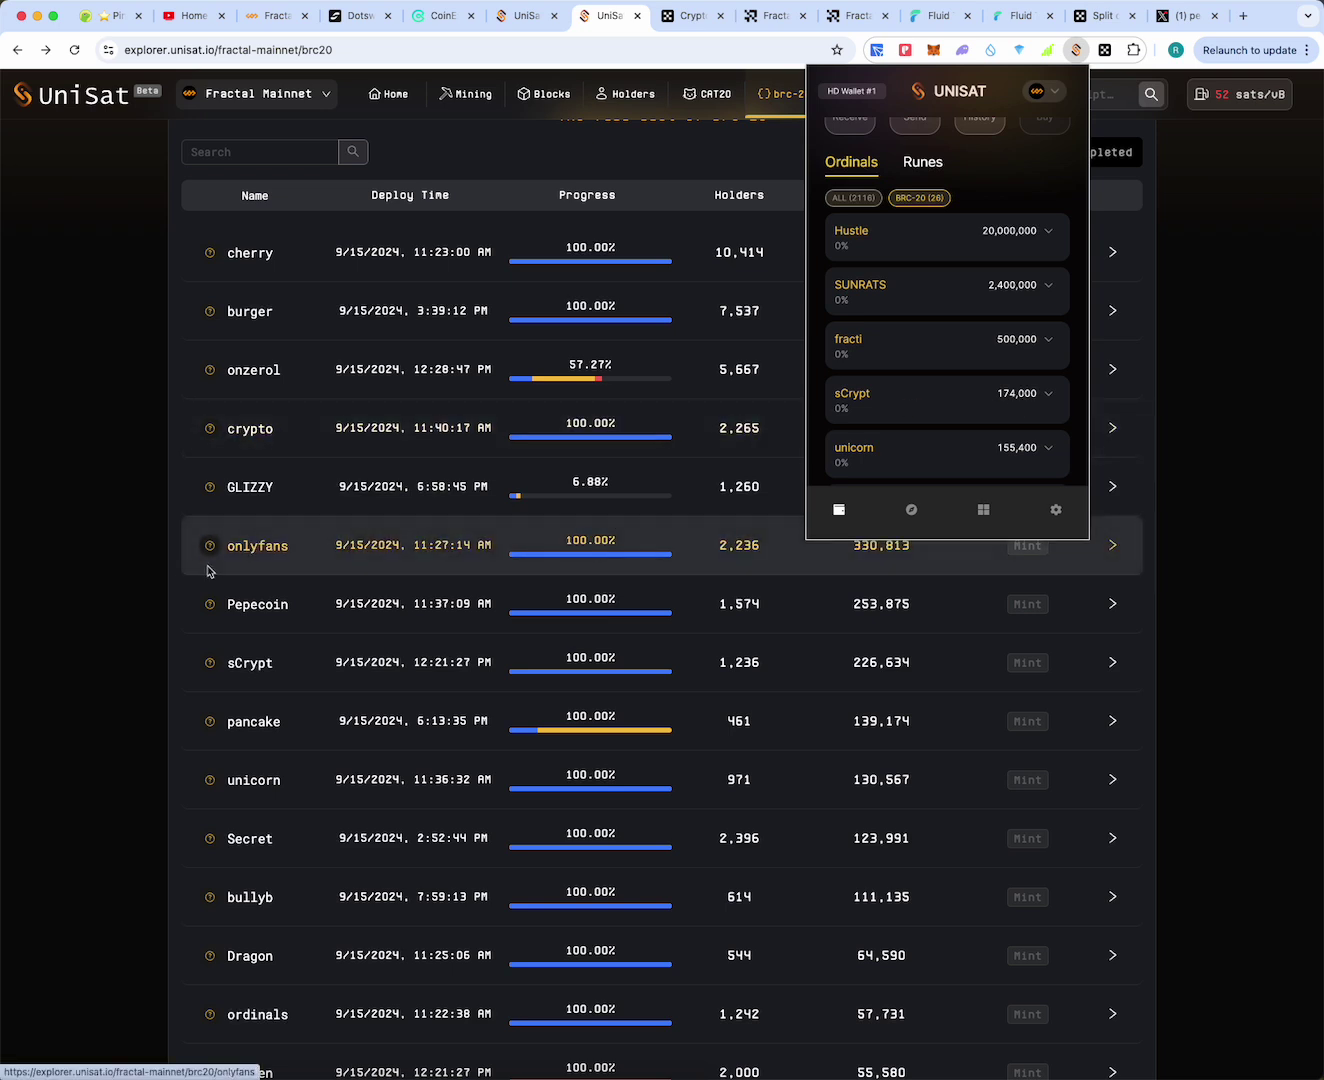
click(106, 587)
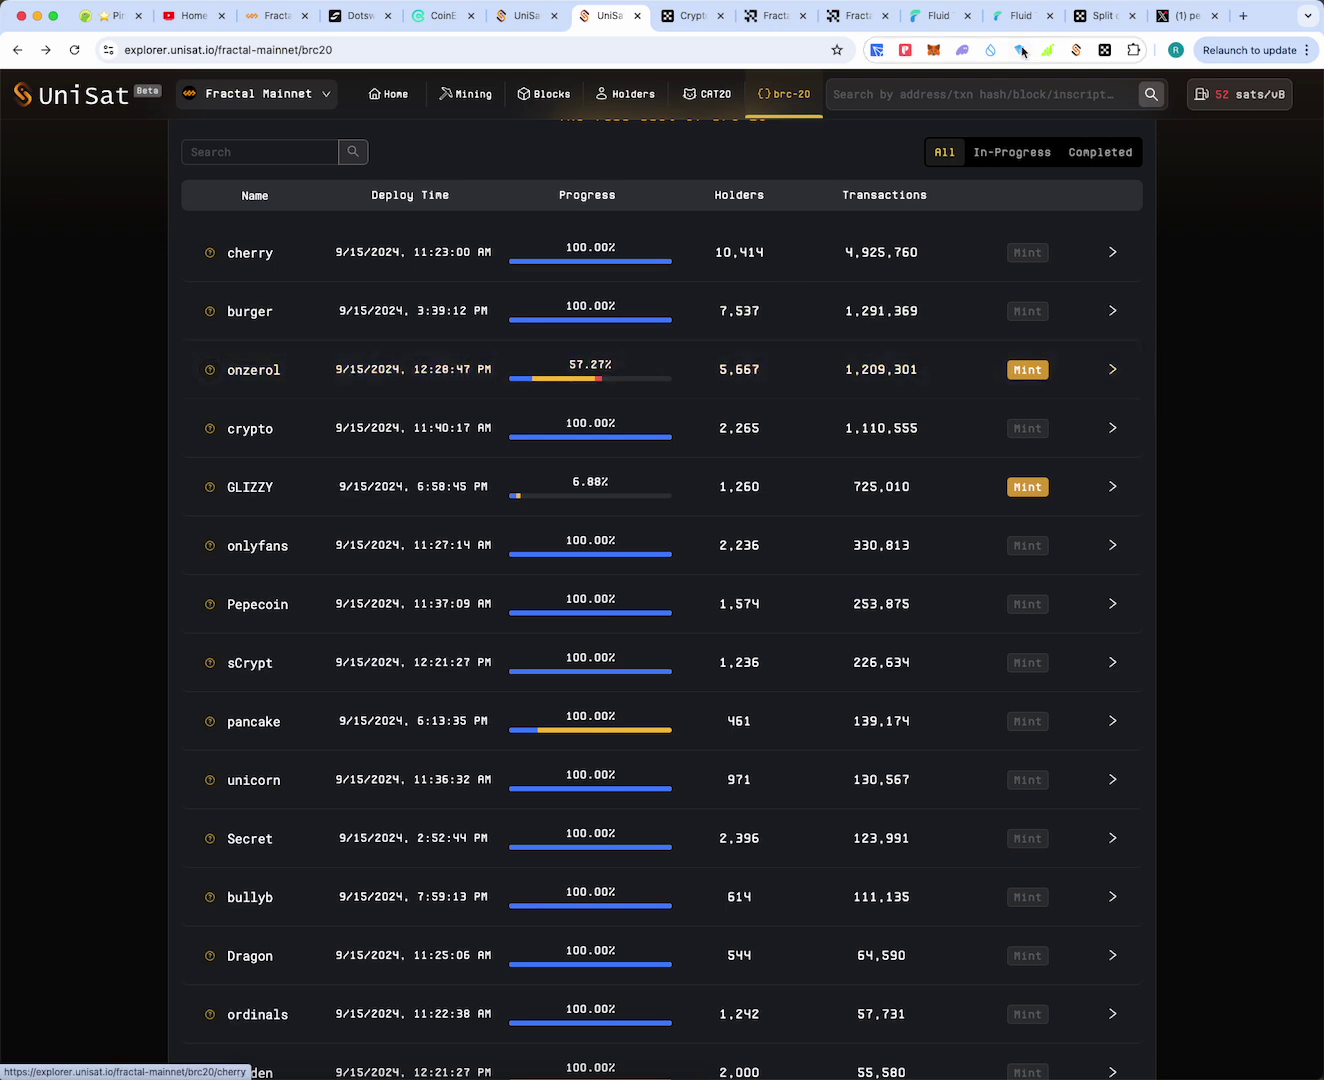
Reopen the UniSat wallet, check the available and unavailable parts of the FB balance, and close it
click(1077, 52)
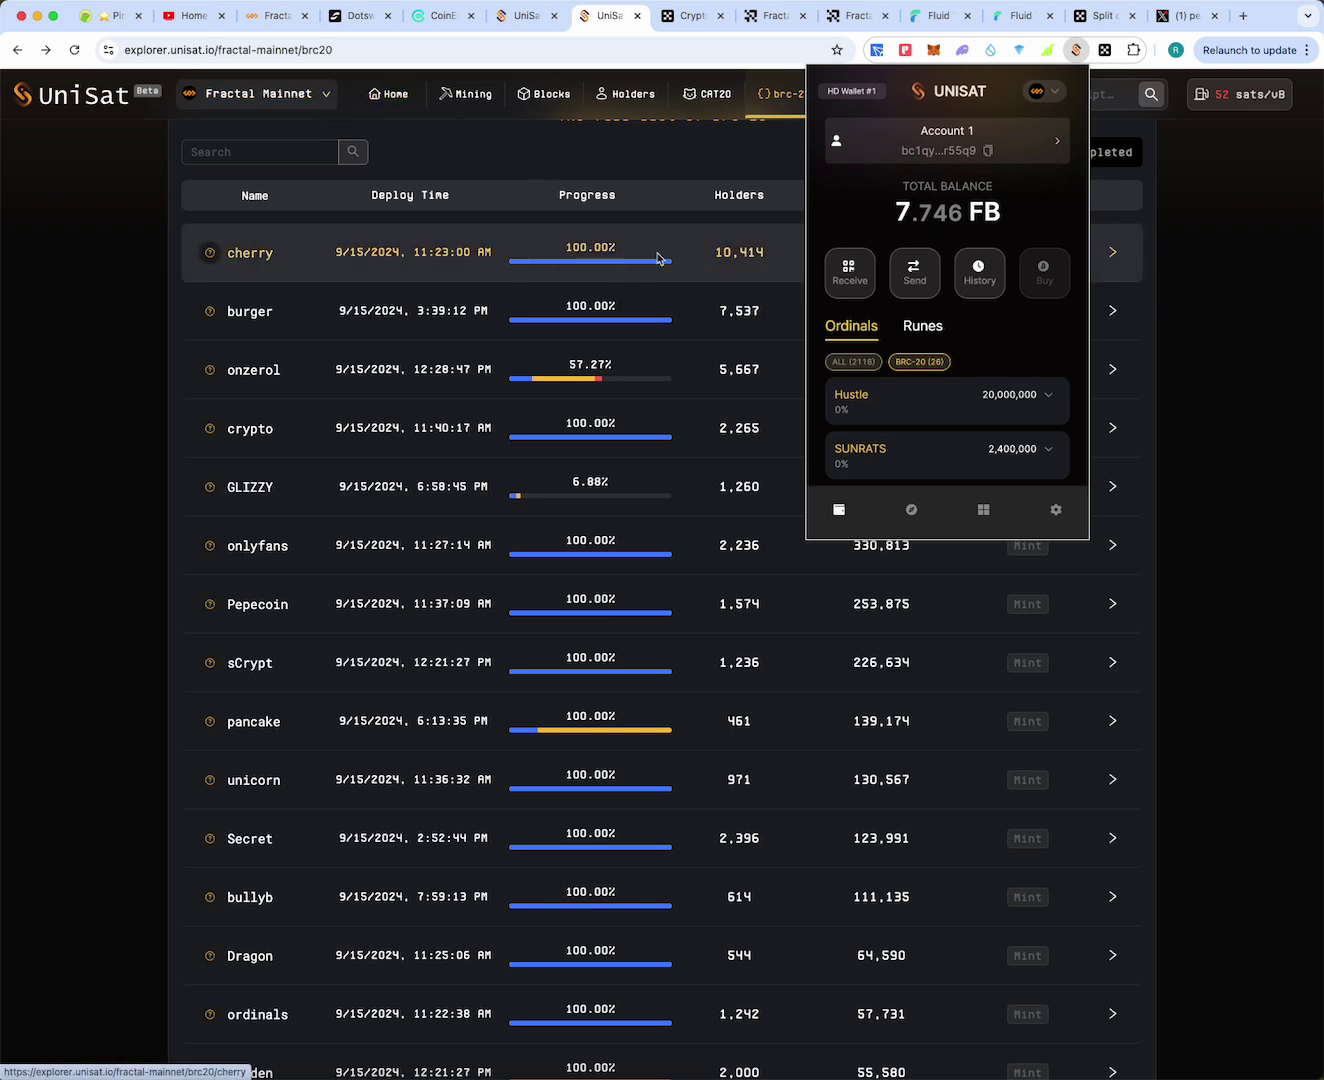
mouse_move(983, 216)
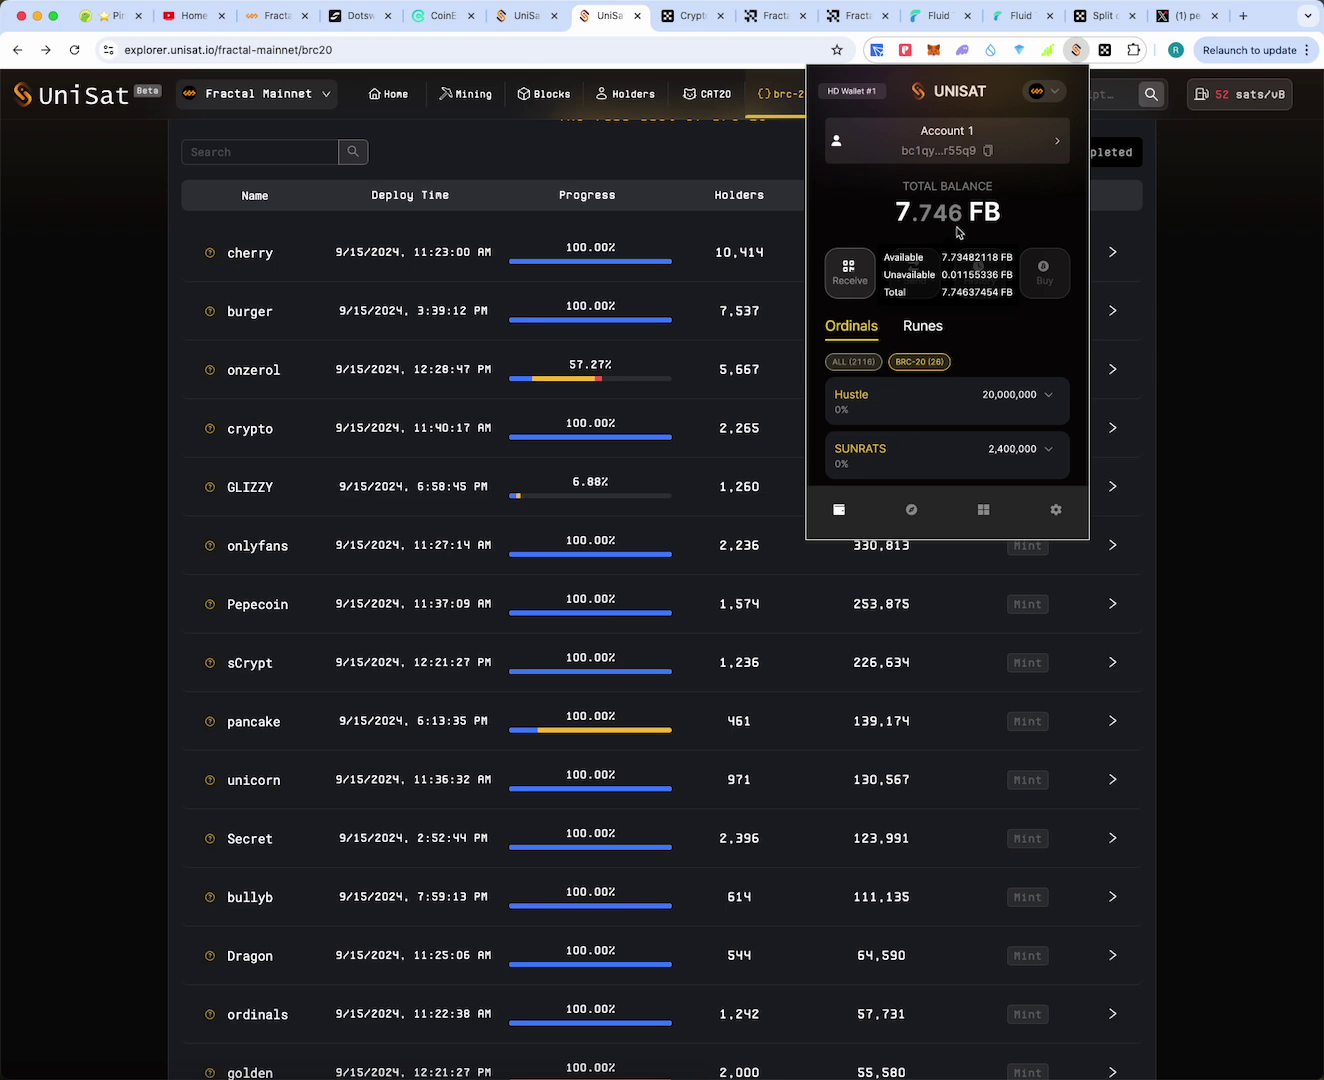
click(115, 487)
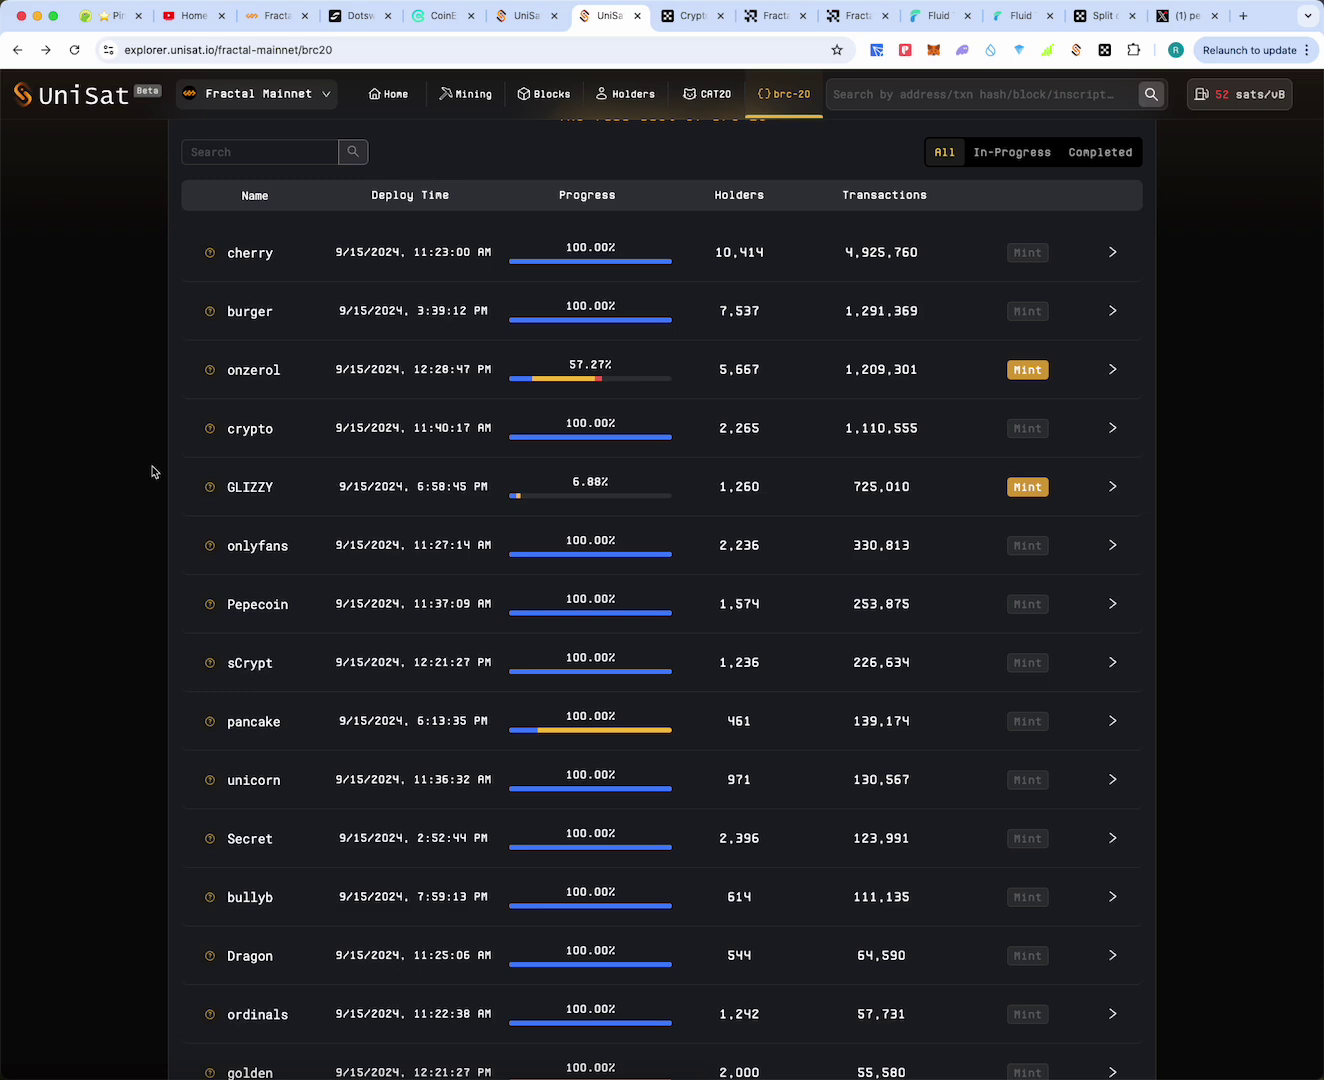
Examine the minting progress of the first page's brc-20 tokens, from cherry down to orange and wearnmoney
scroll(205, 495, up, 1)
scroll(209, 500, up, 1)
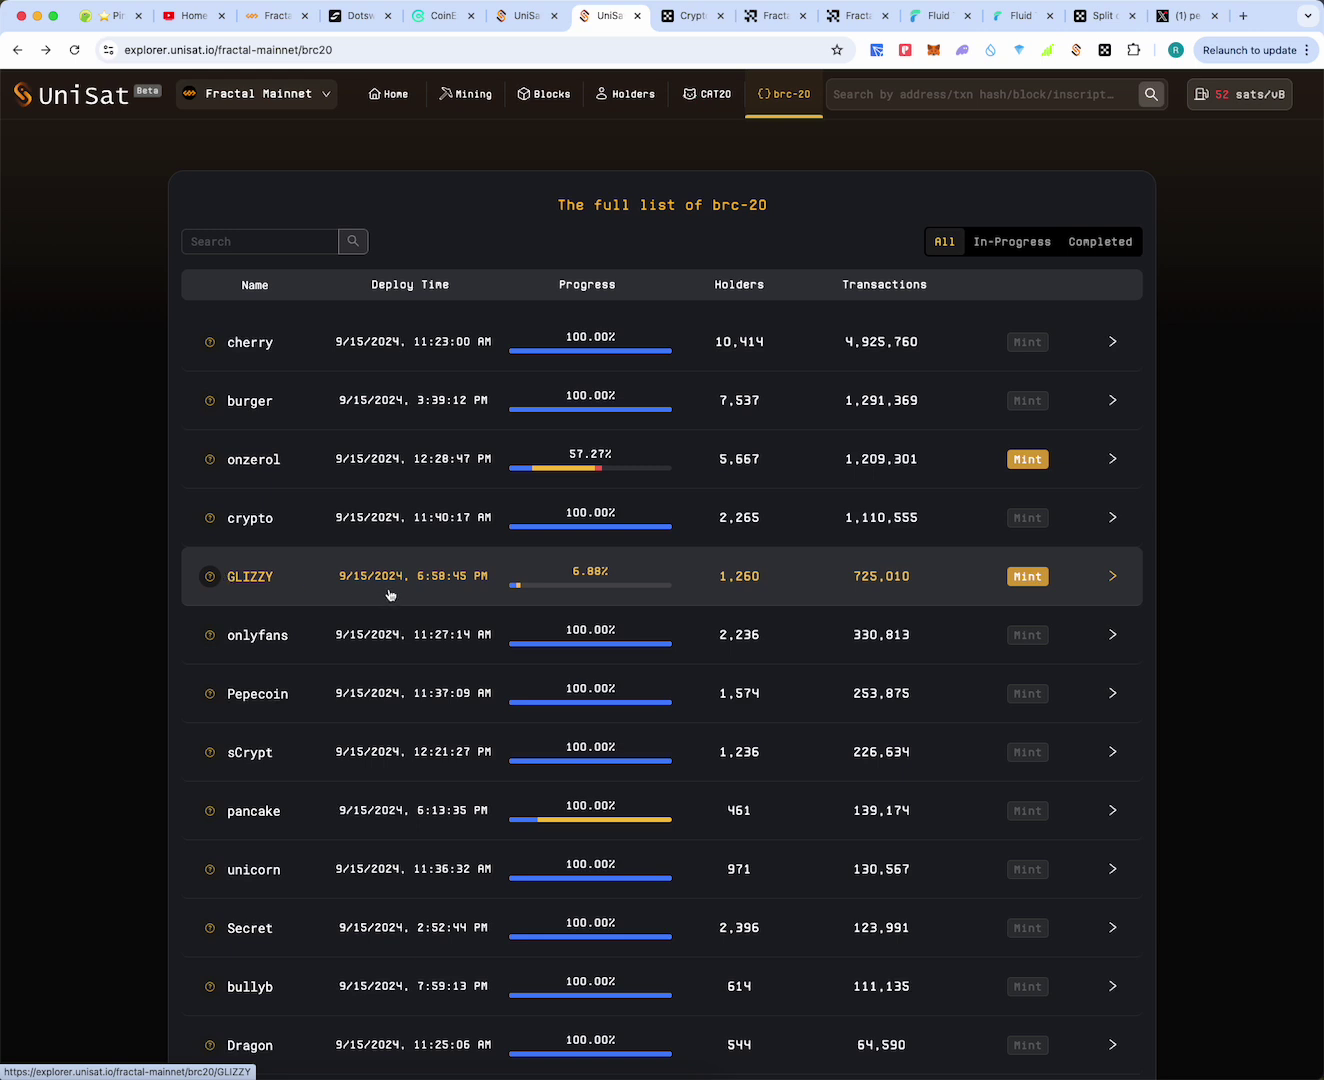
scroll(197, 649, down, 5)
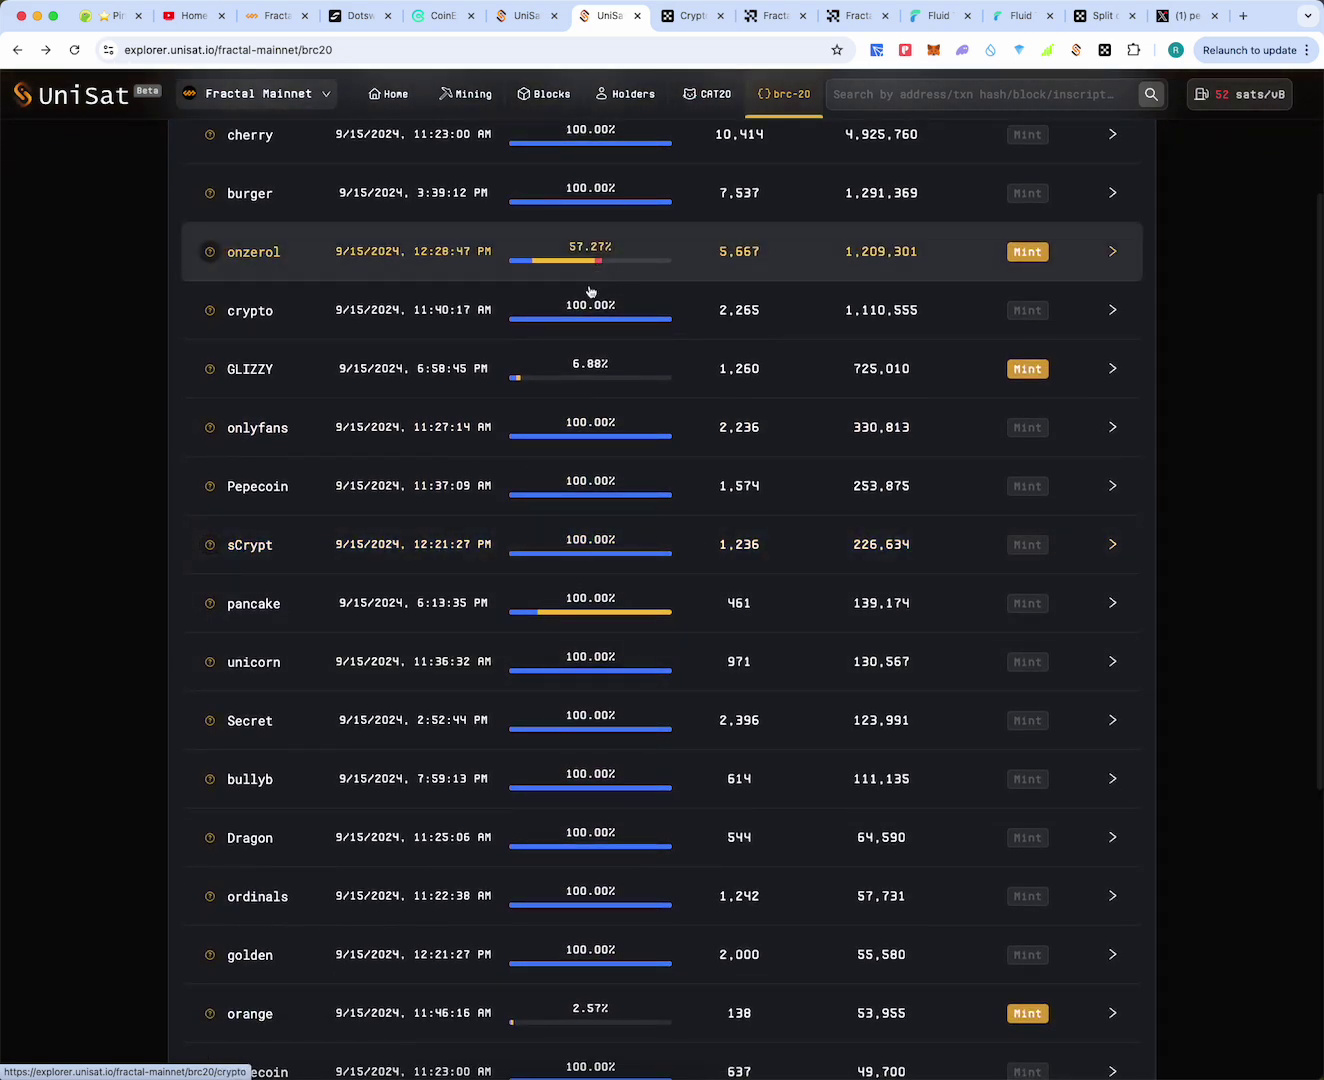
mouse_move(568, 545)
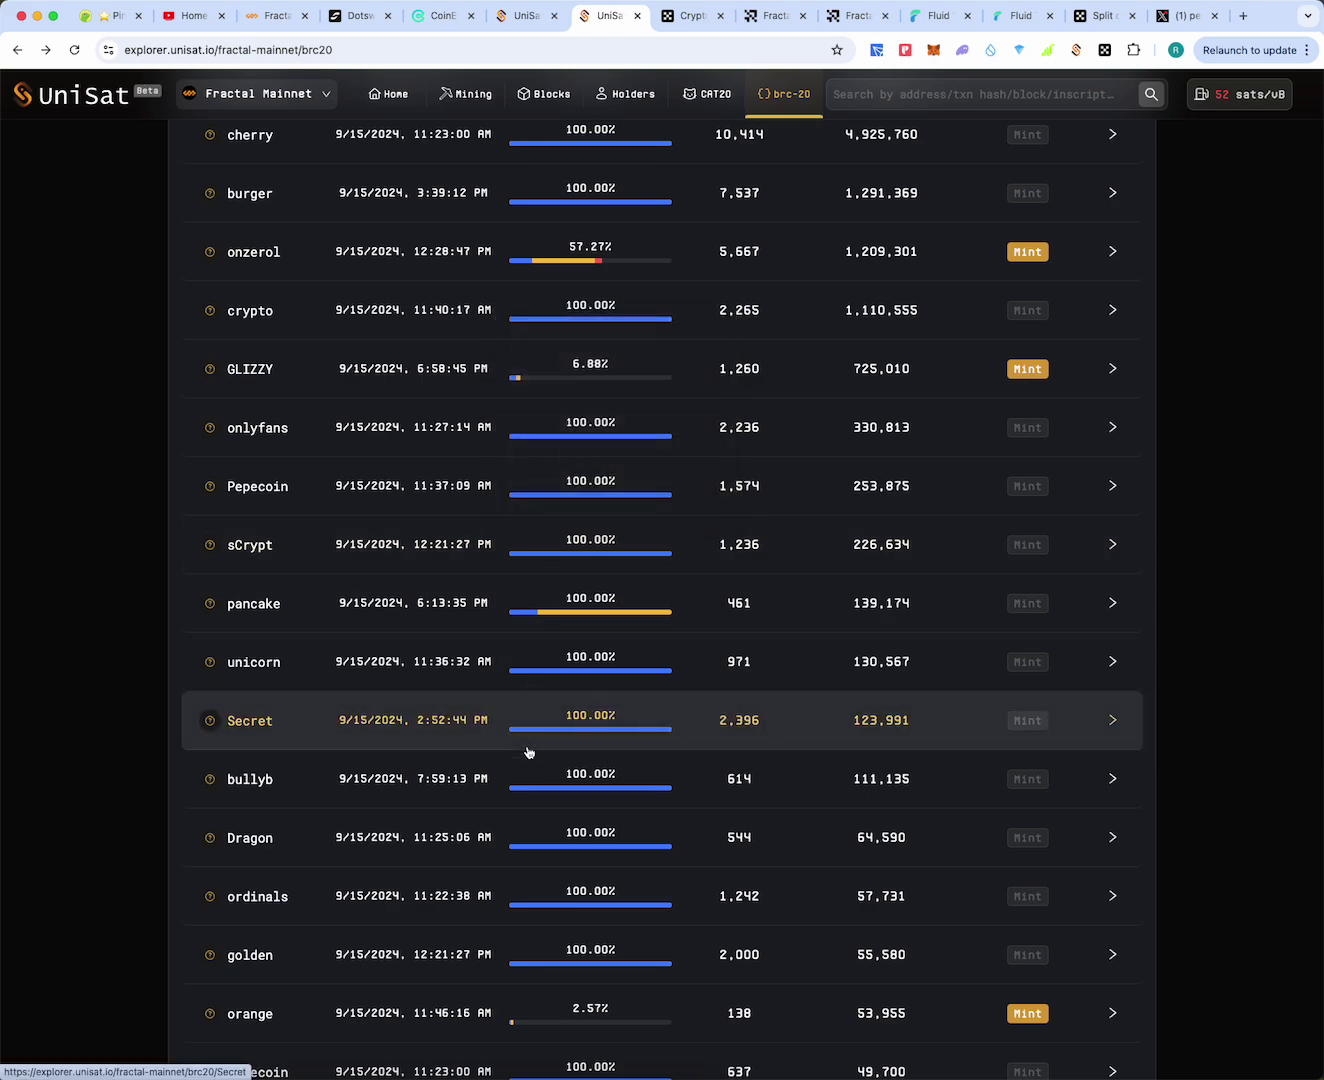
scroll(529, 752, down, 4)
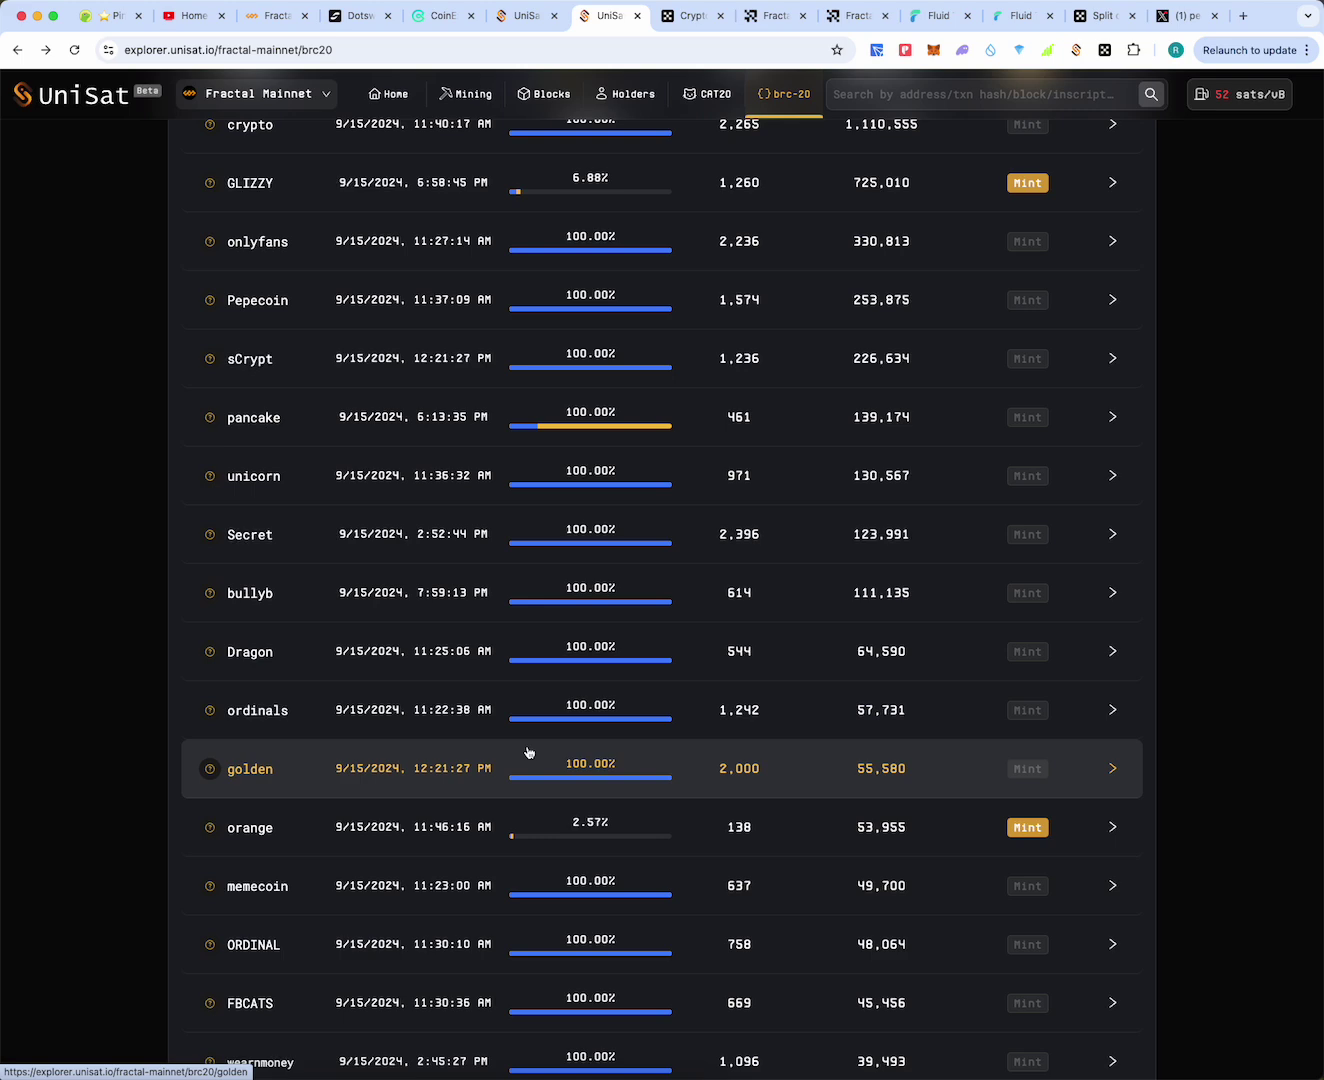
scroll(528, 752, down, 2)
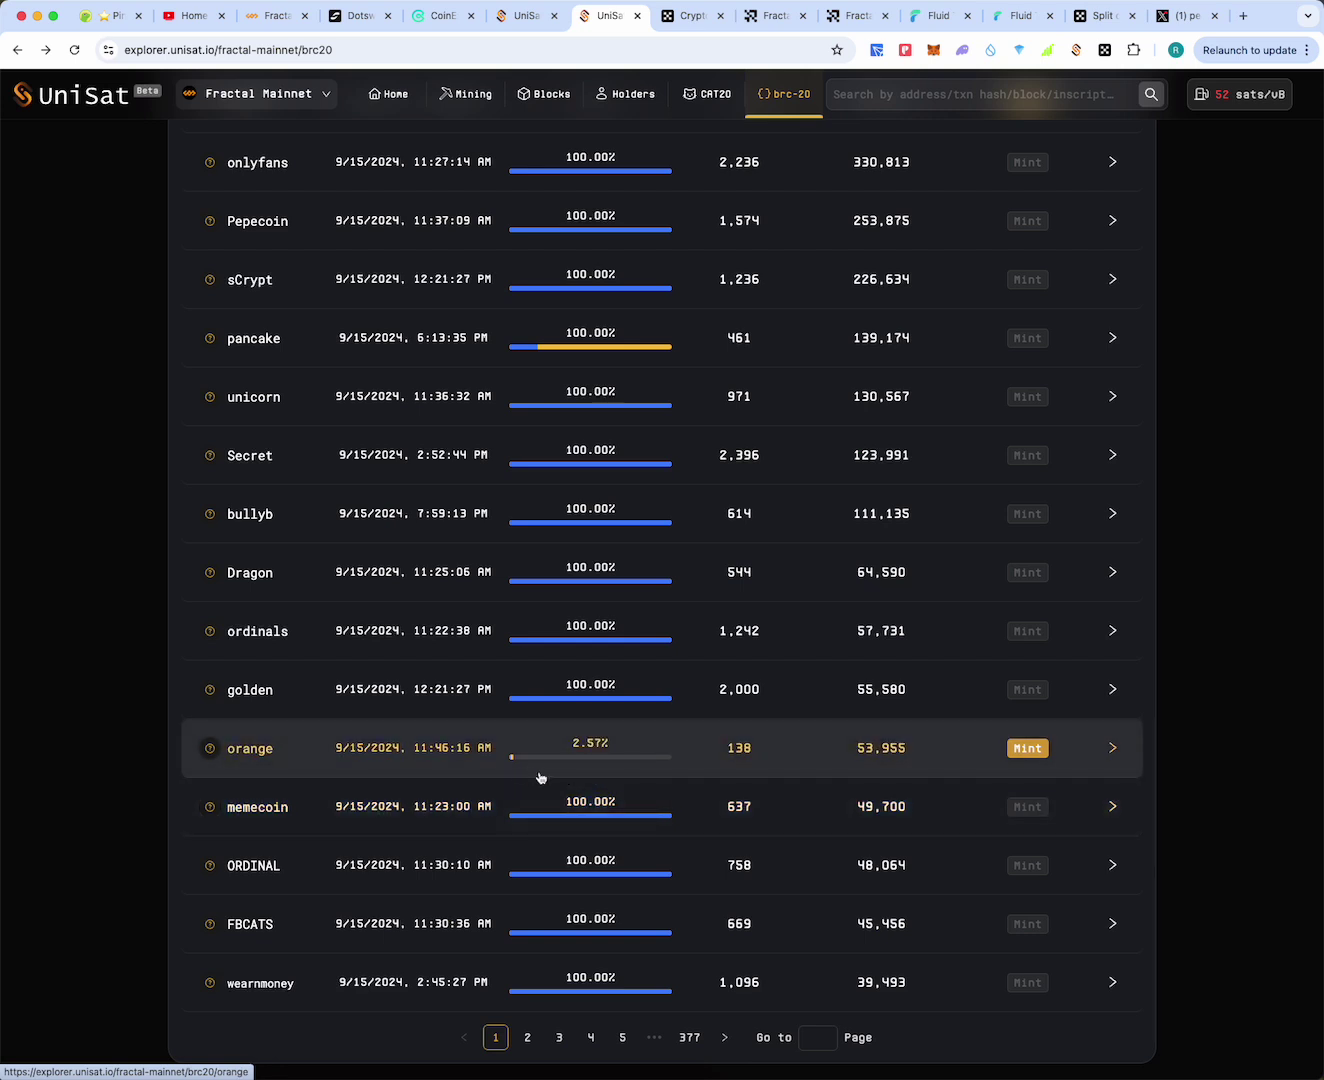
mouse_move(586, 763)
scroll(708, 787, down, 1)
Go to page 2 of the brc-20 list and check the minting progress breakdown of Hustle
click(526, 990)
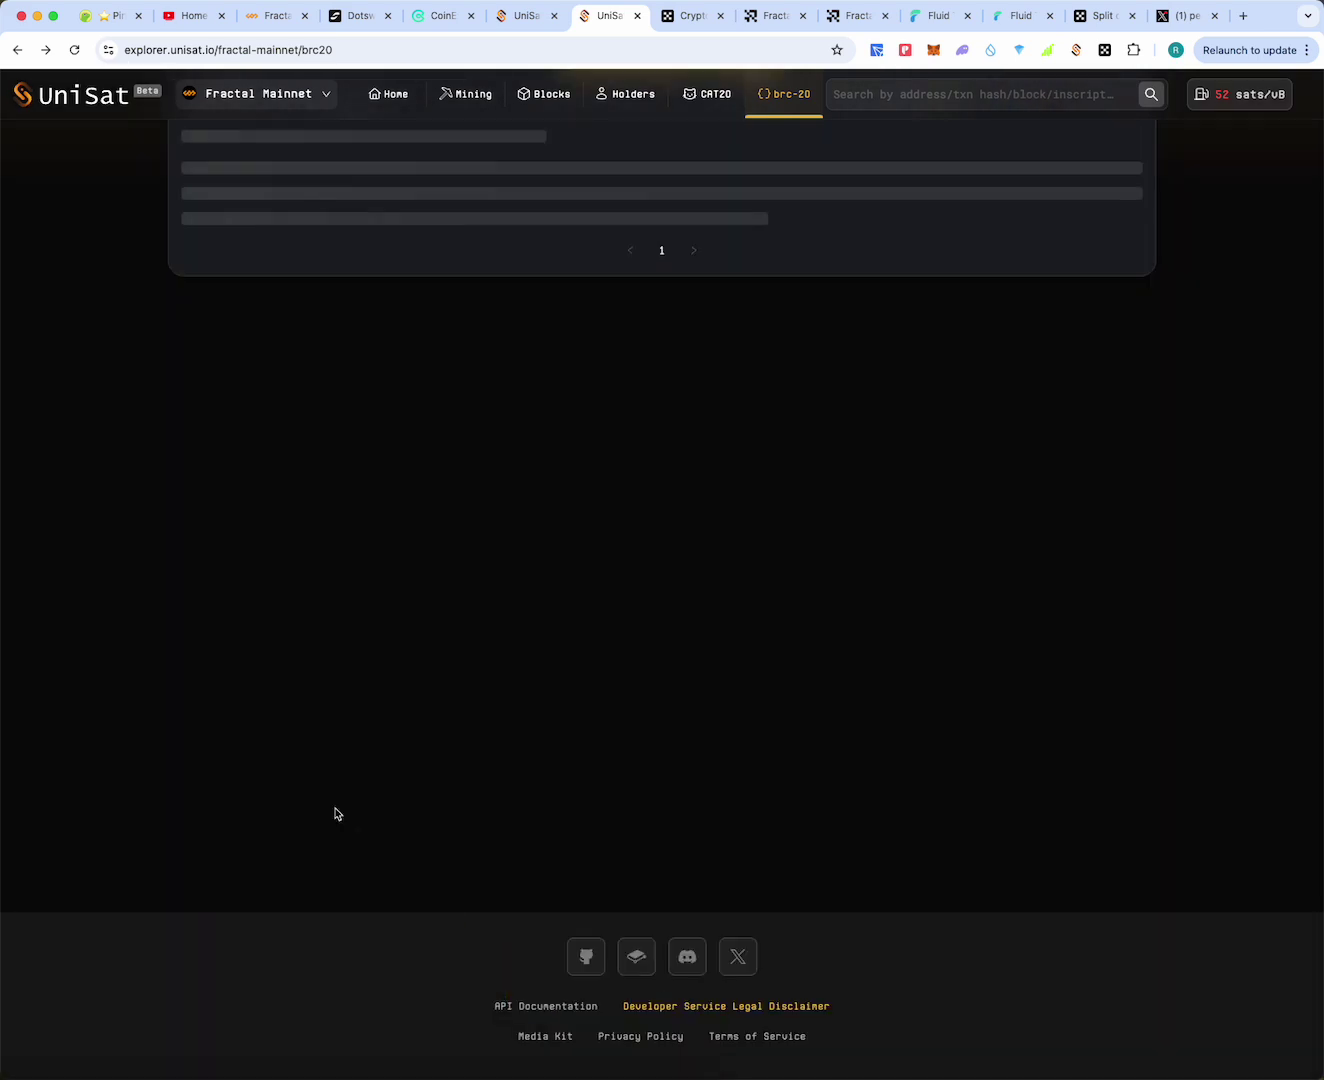
scroll(154, 464, up, 10)
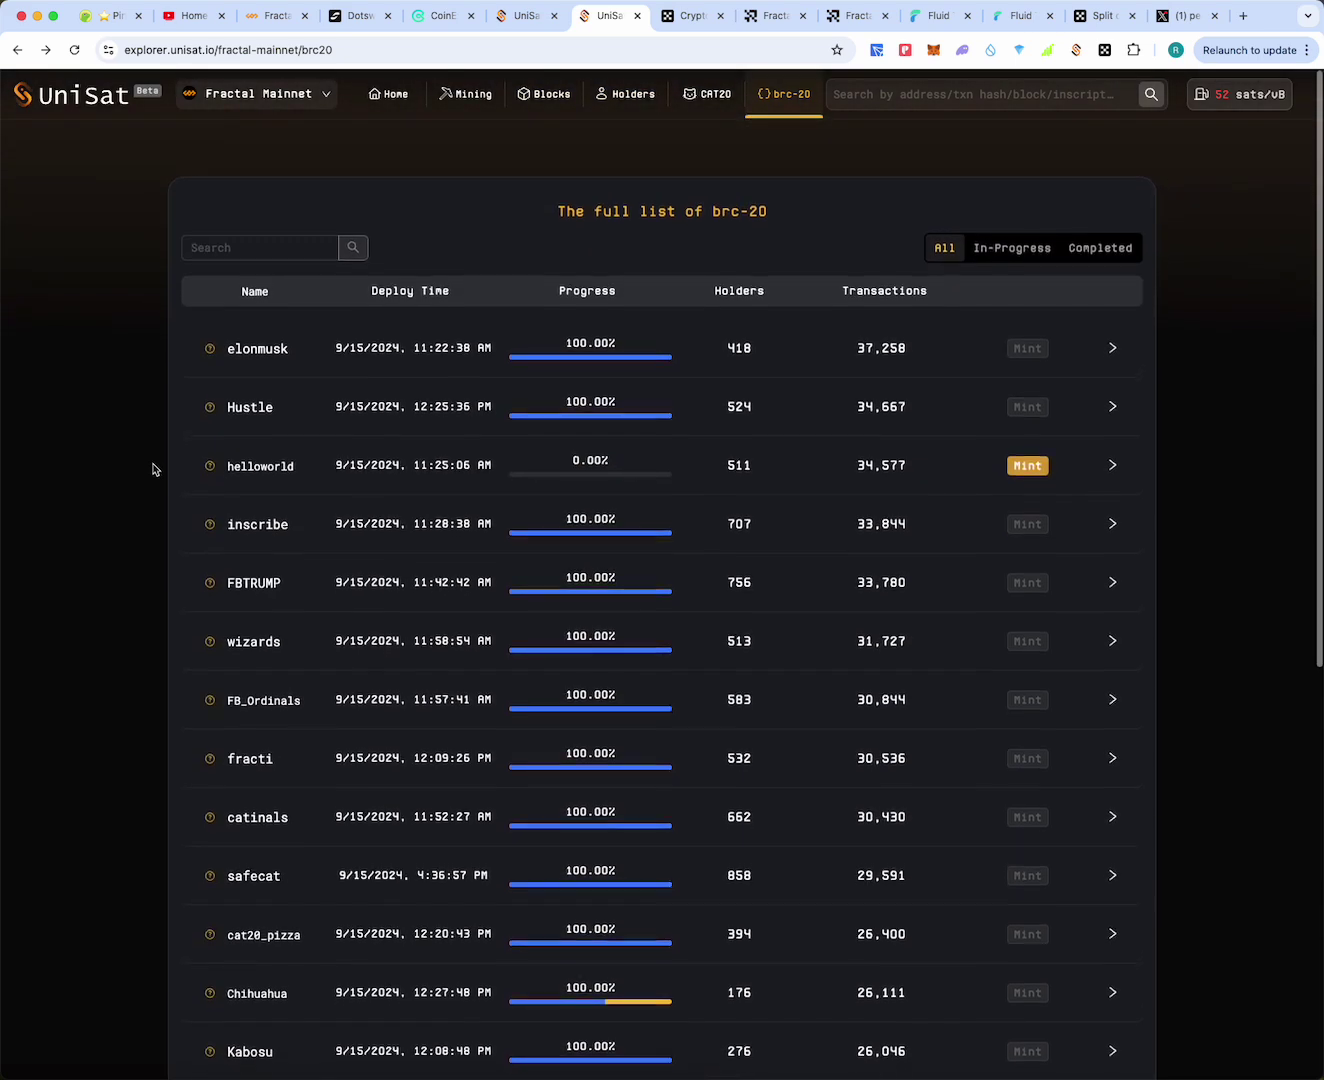
scroll(154, 446, down, 1)
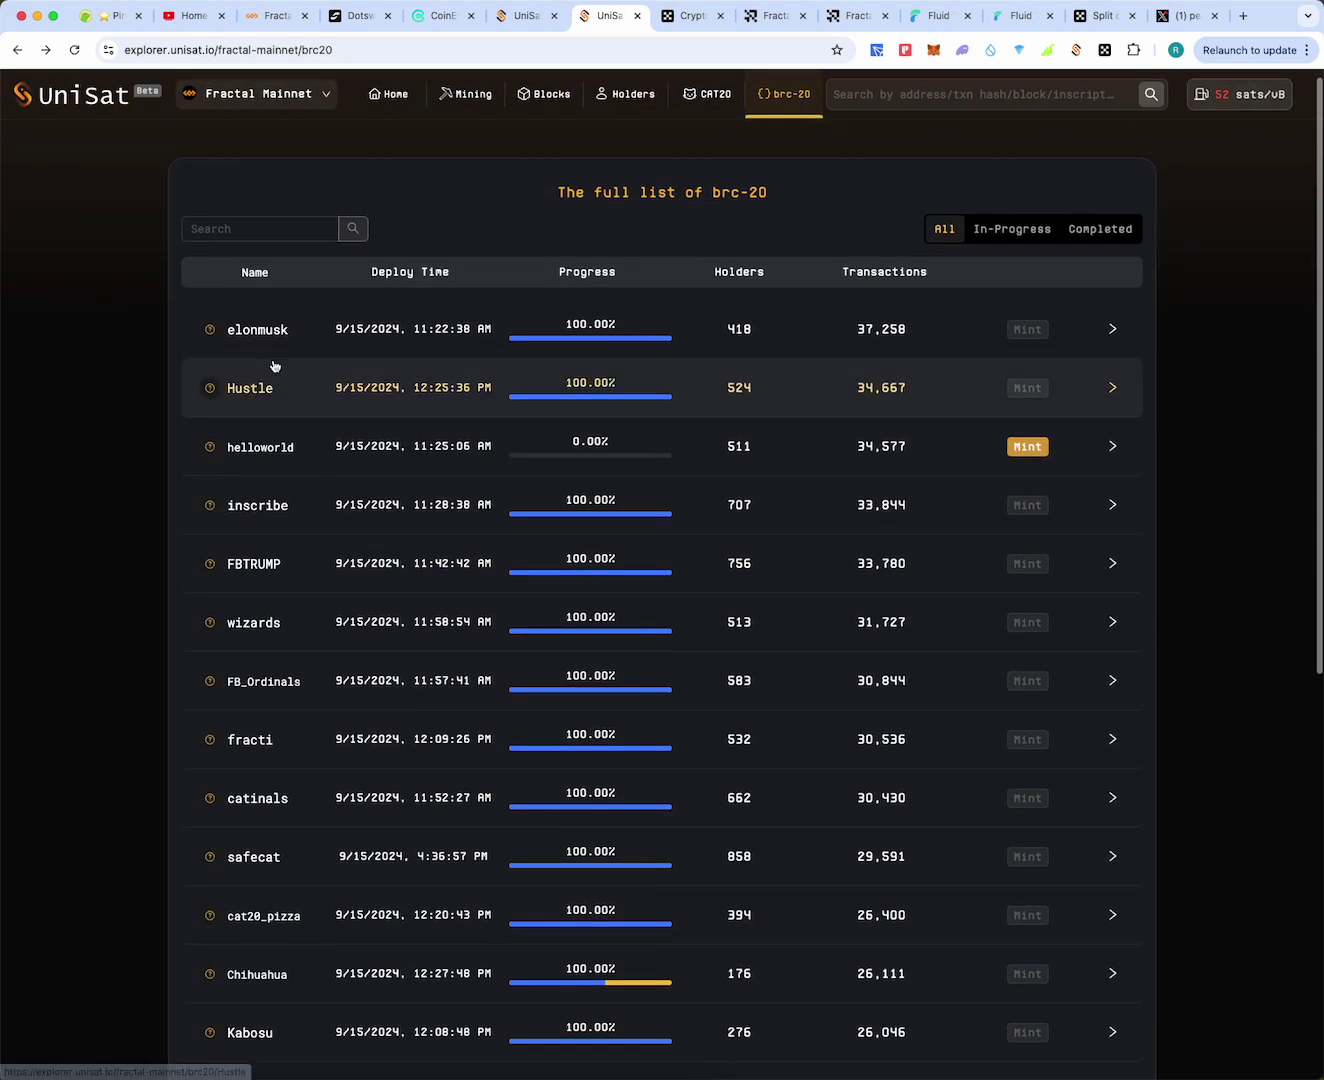
mouse_move(577, 342)
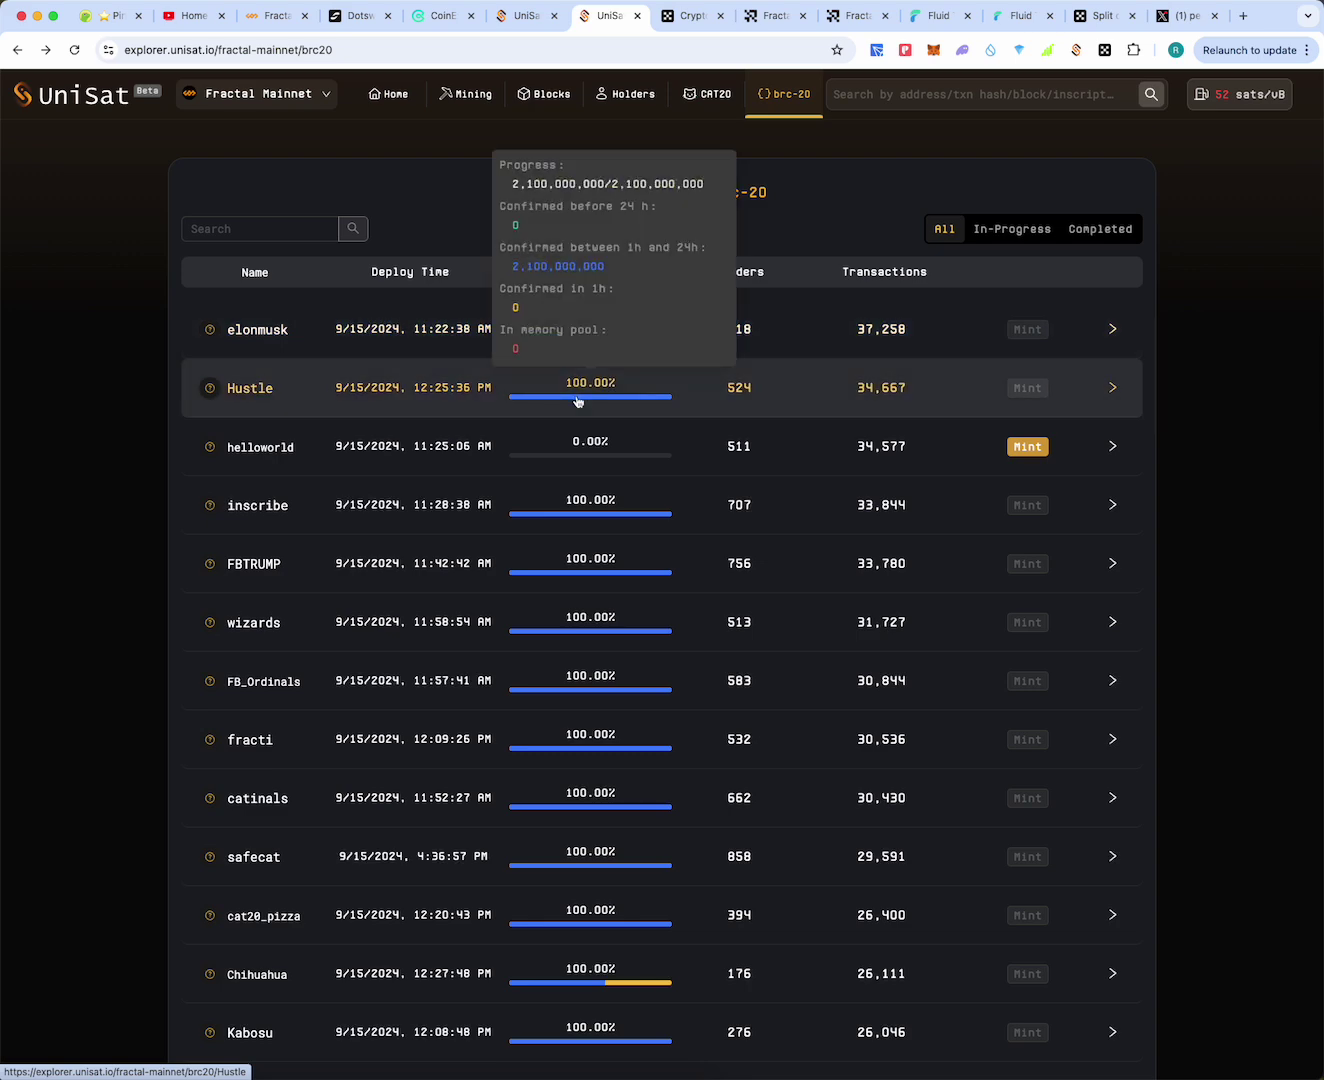
mouse_move(428, 450)
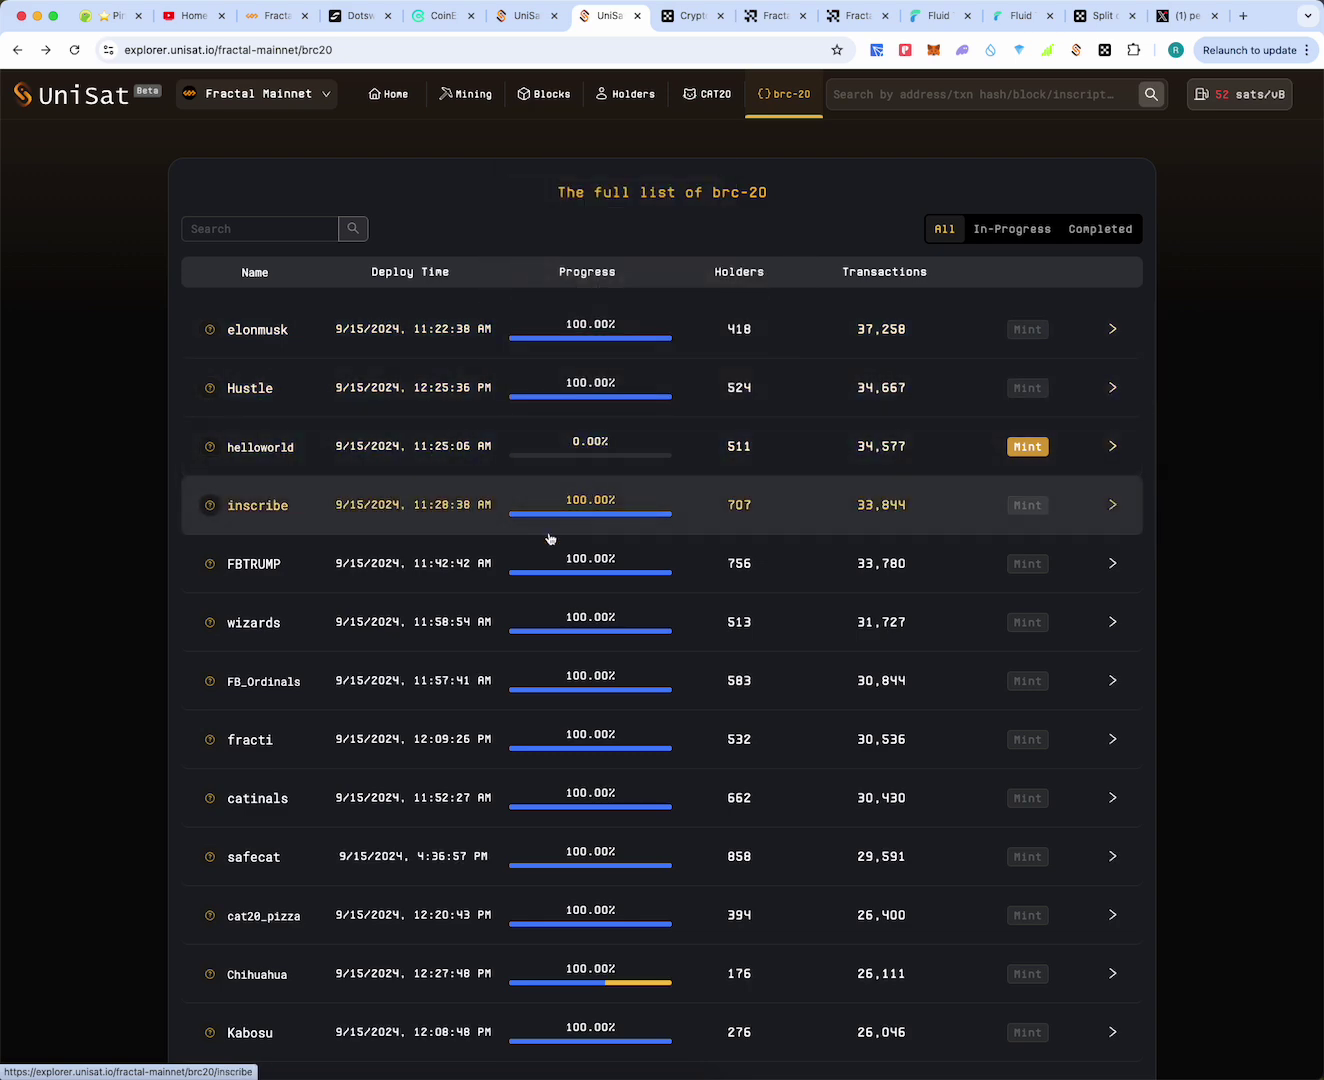
Look through the remaining tokens on page 2 of the brc-20 list and move on to page 3
scroll(550, 537, down, 3)
scroll(549, 538, down, 5)
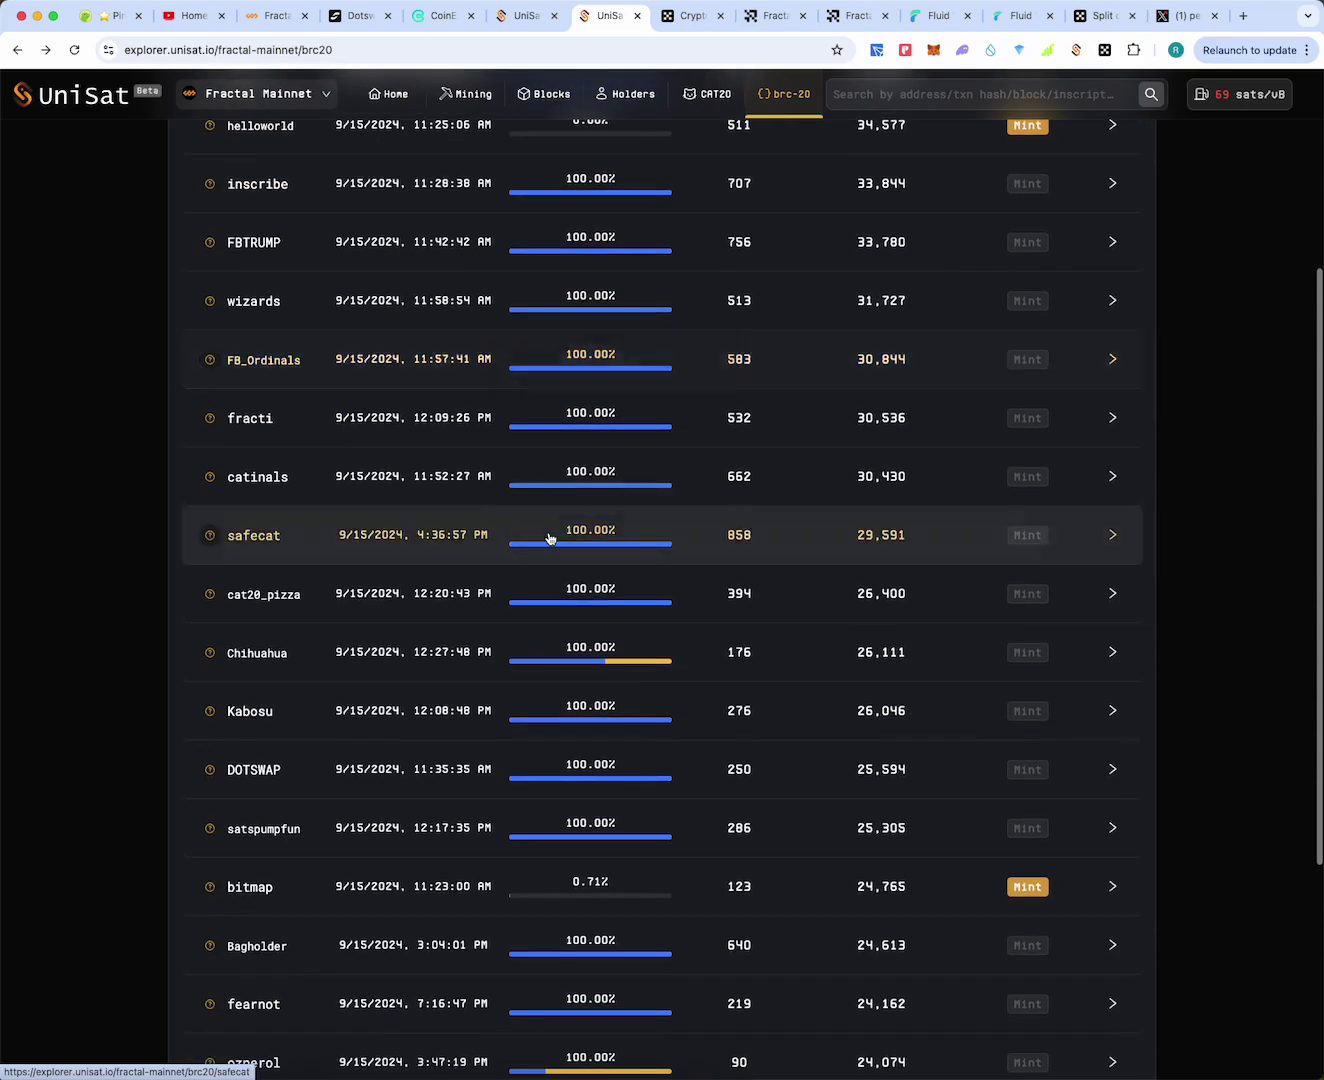
scroll(550, 538, down, 2)
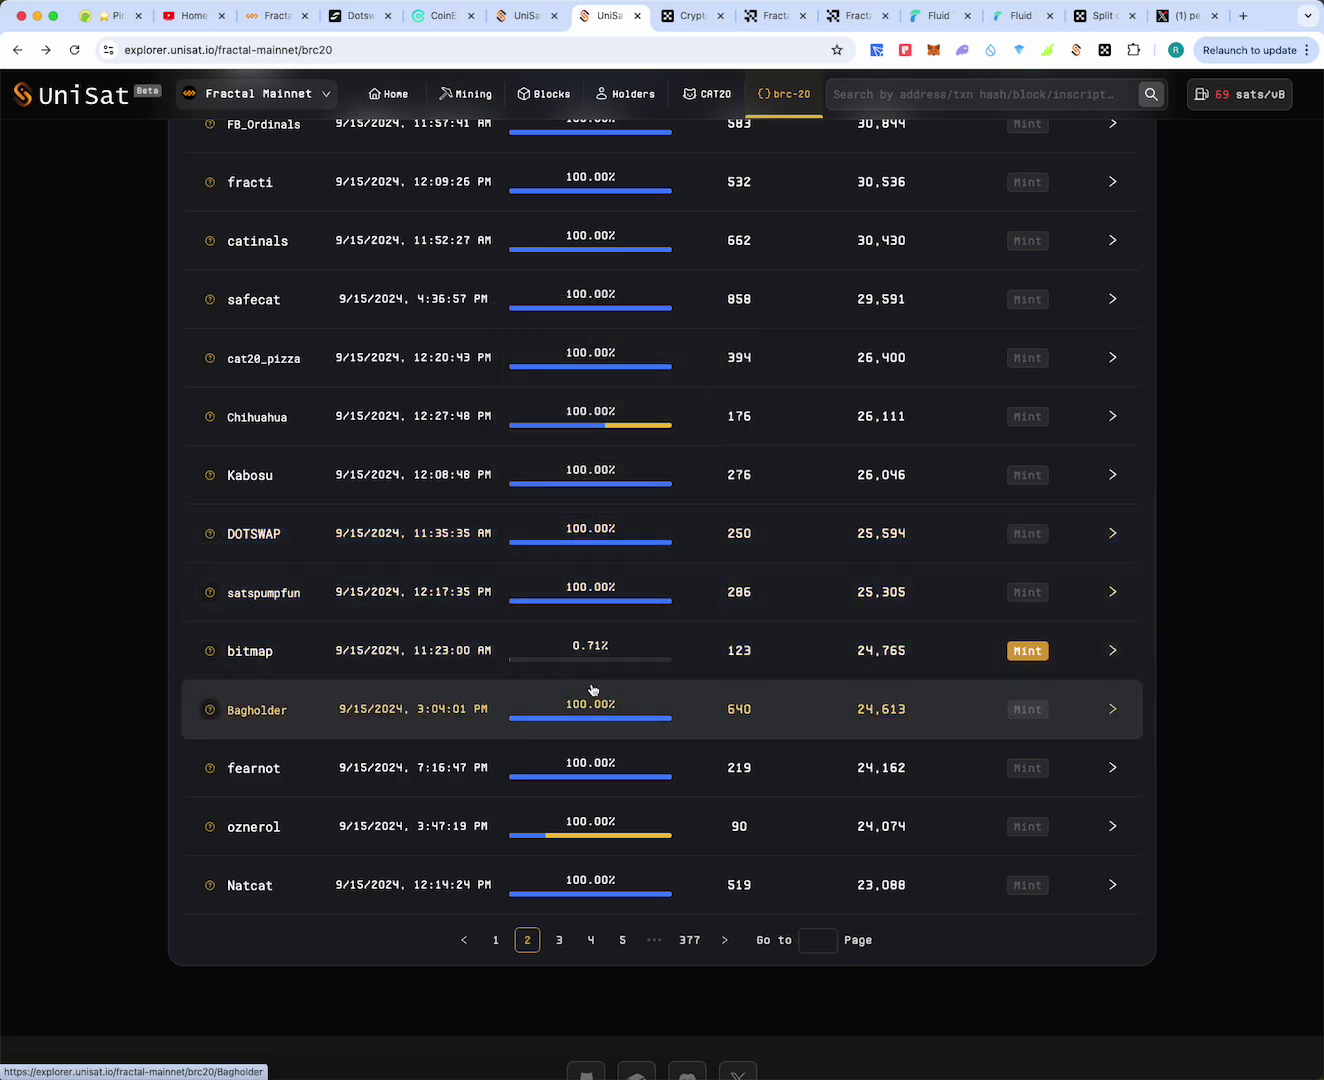
scroll(594, 409, up, 10)
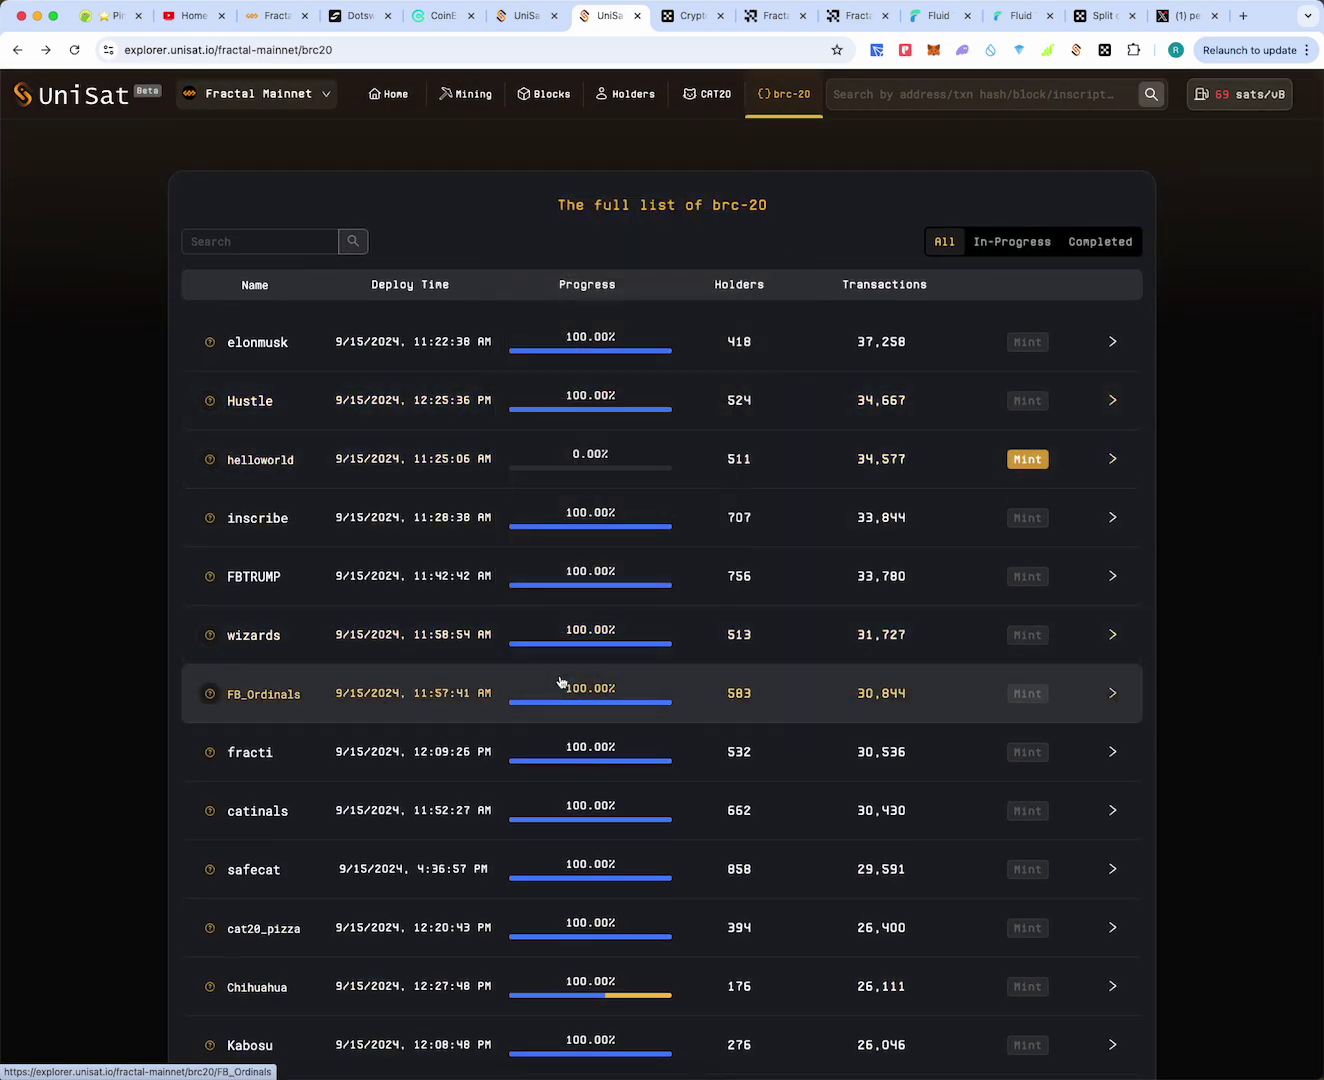
scroll(561, 685, down, 1)
scroll(561, 681, down, 8)
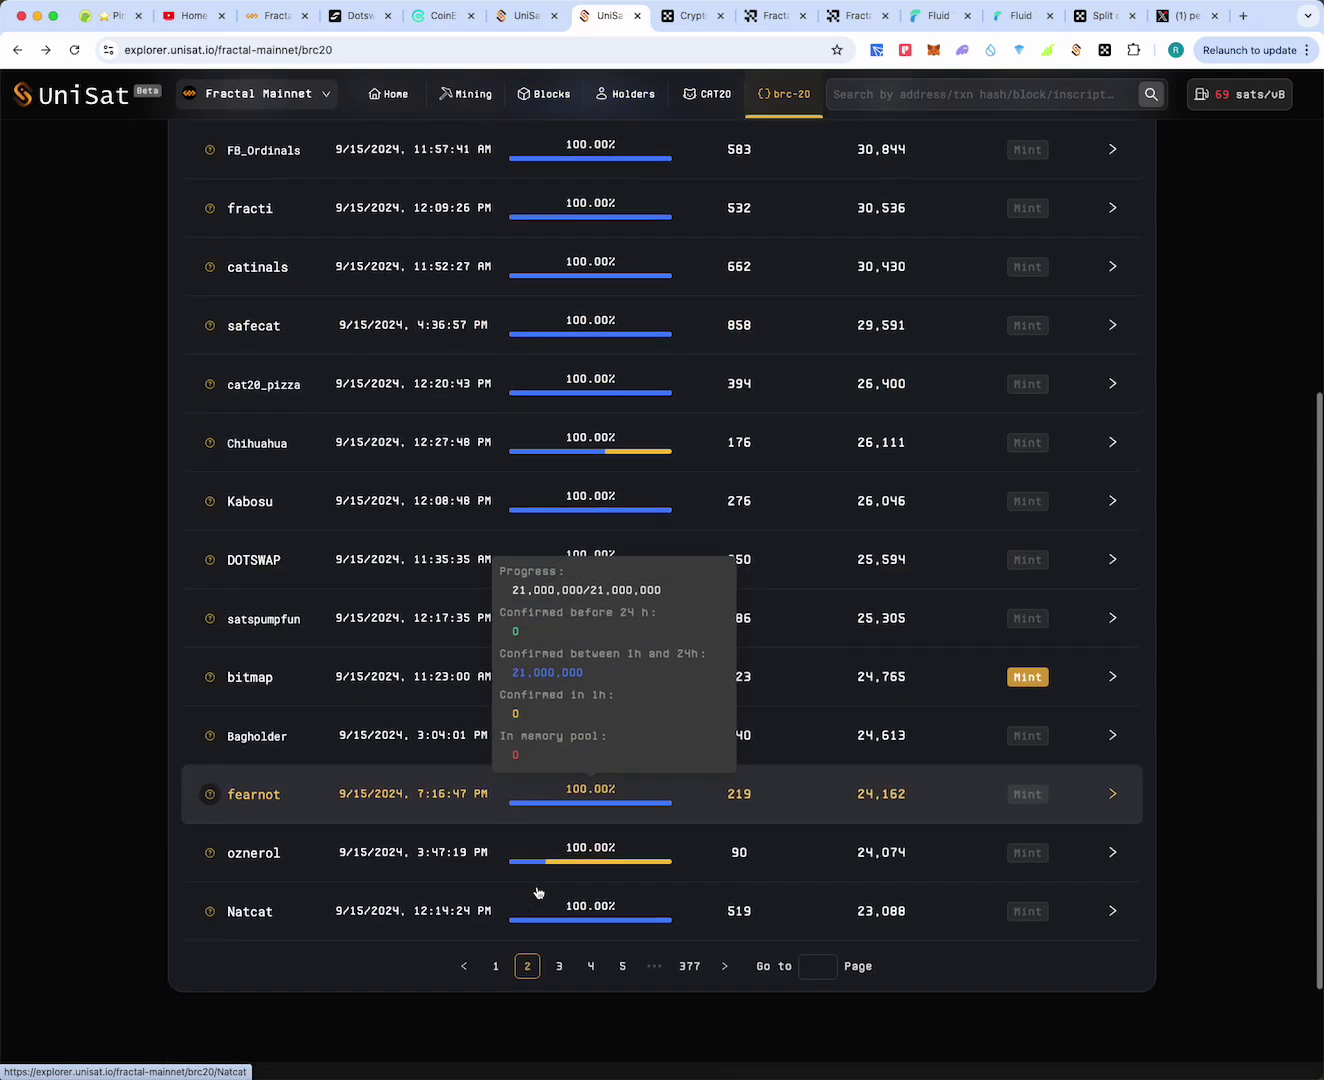
click(562, 819)
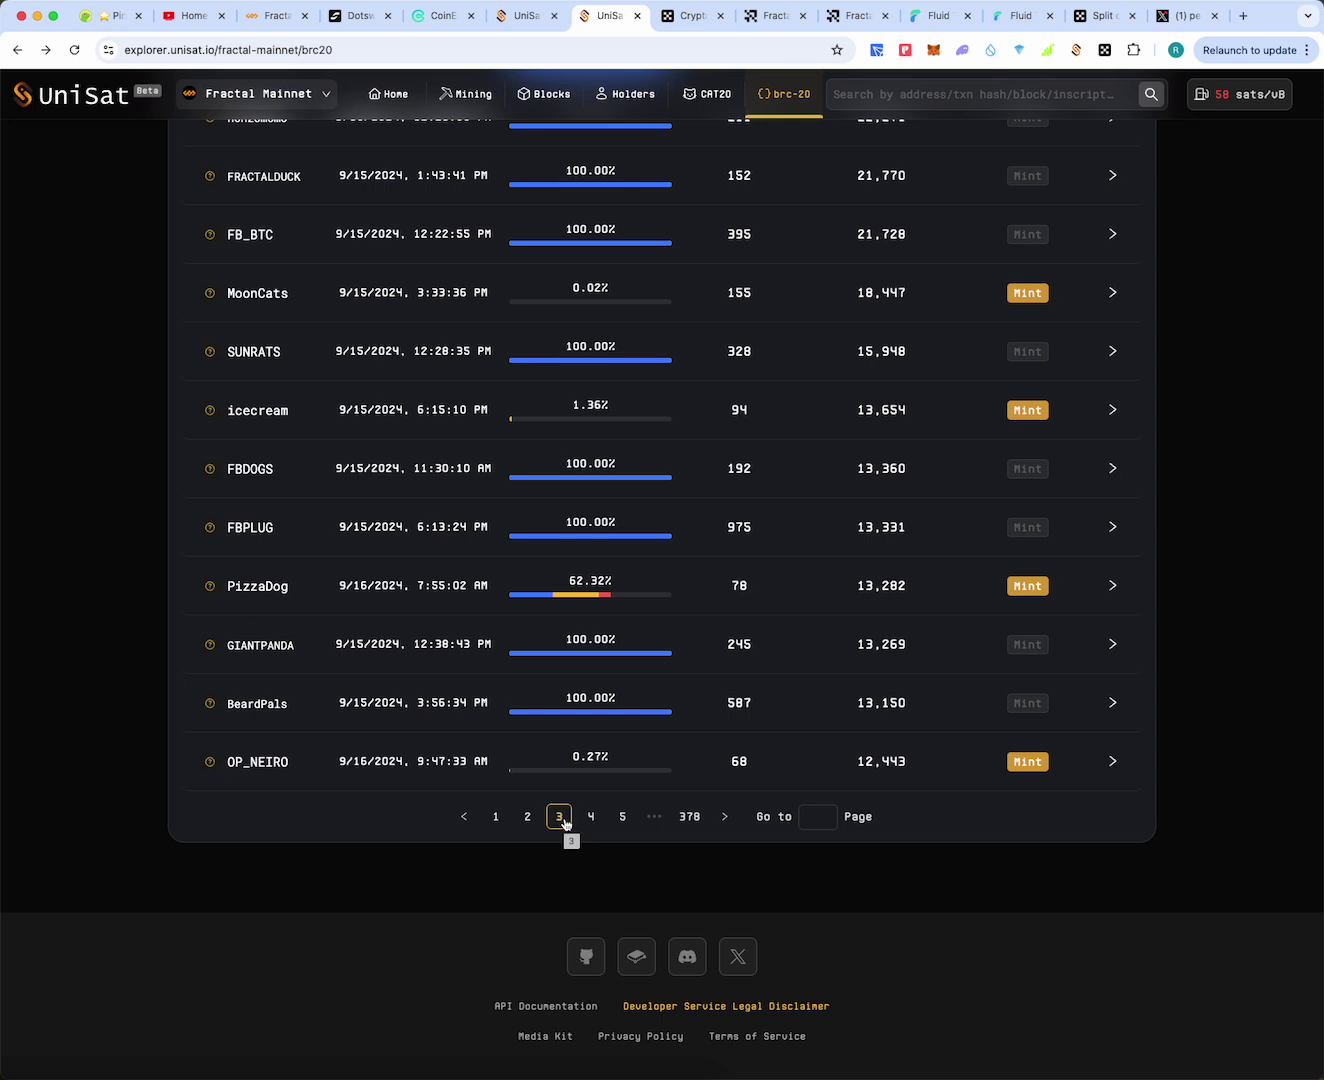
scroll(561, 819, up, 1)
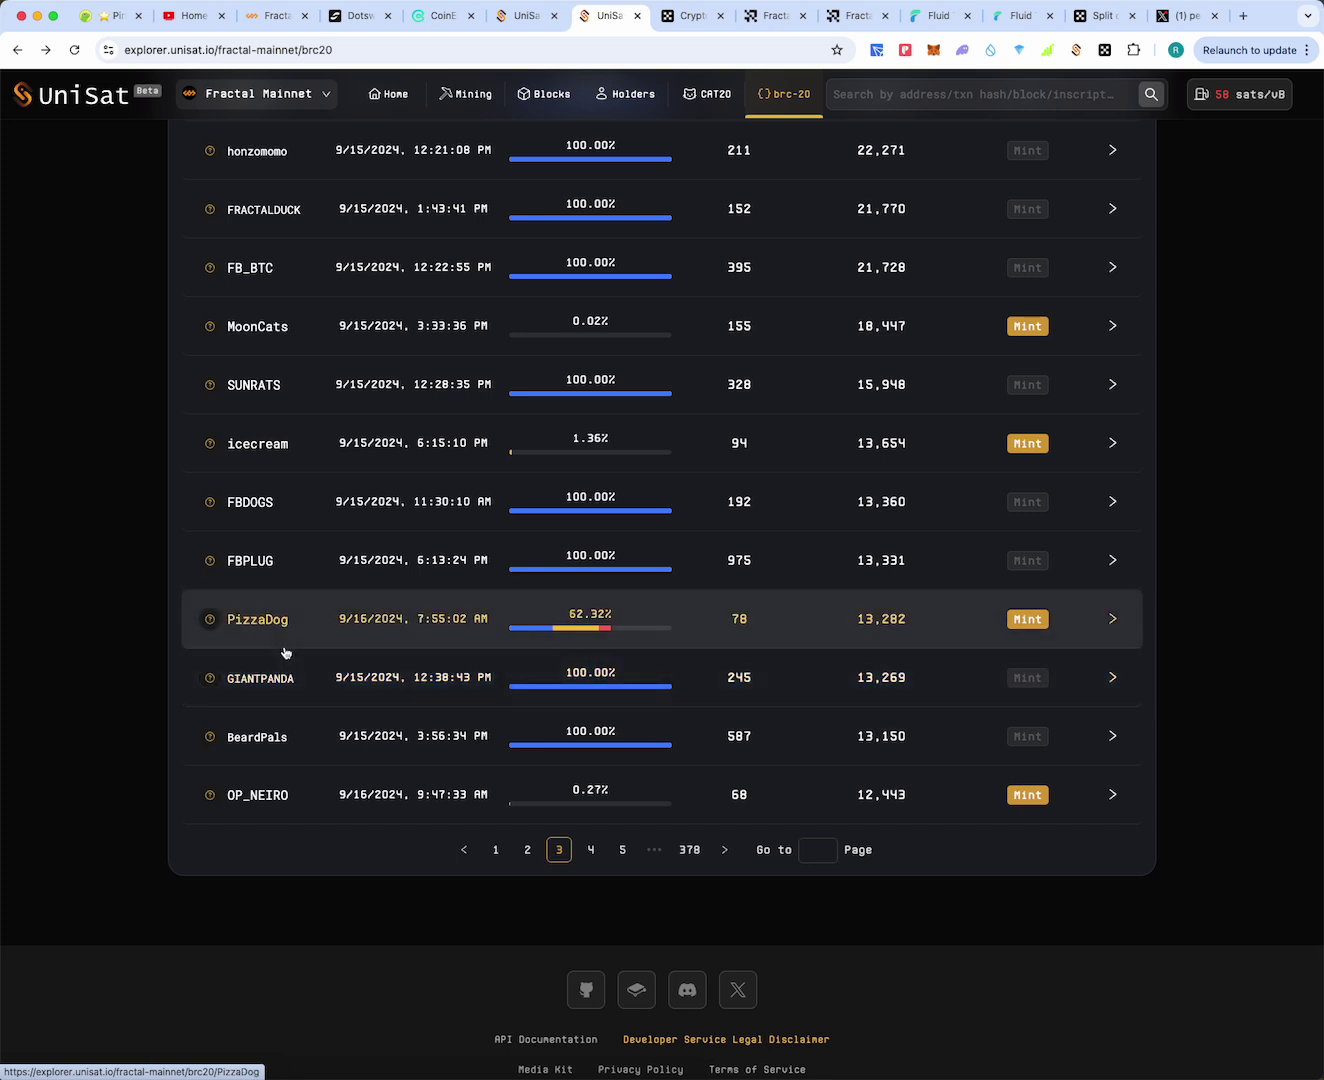
Check PizzaDog's minting progress breakdown, view its token details page and return to the brc-20 list
mouse_move(586, 631)
scroll(290, 635, up, 2)
mouse_move(535, 762)
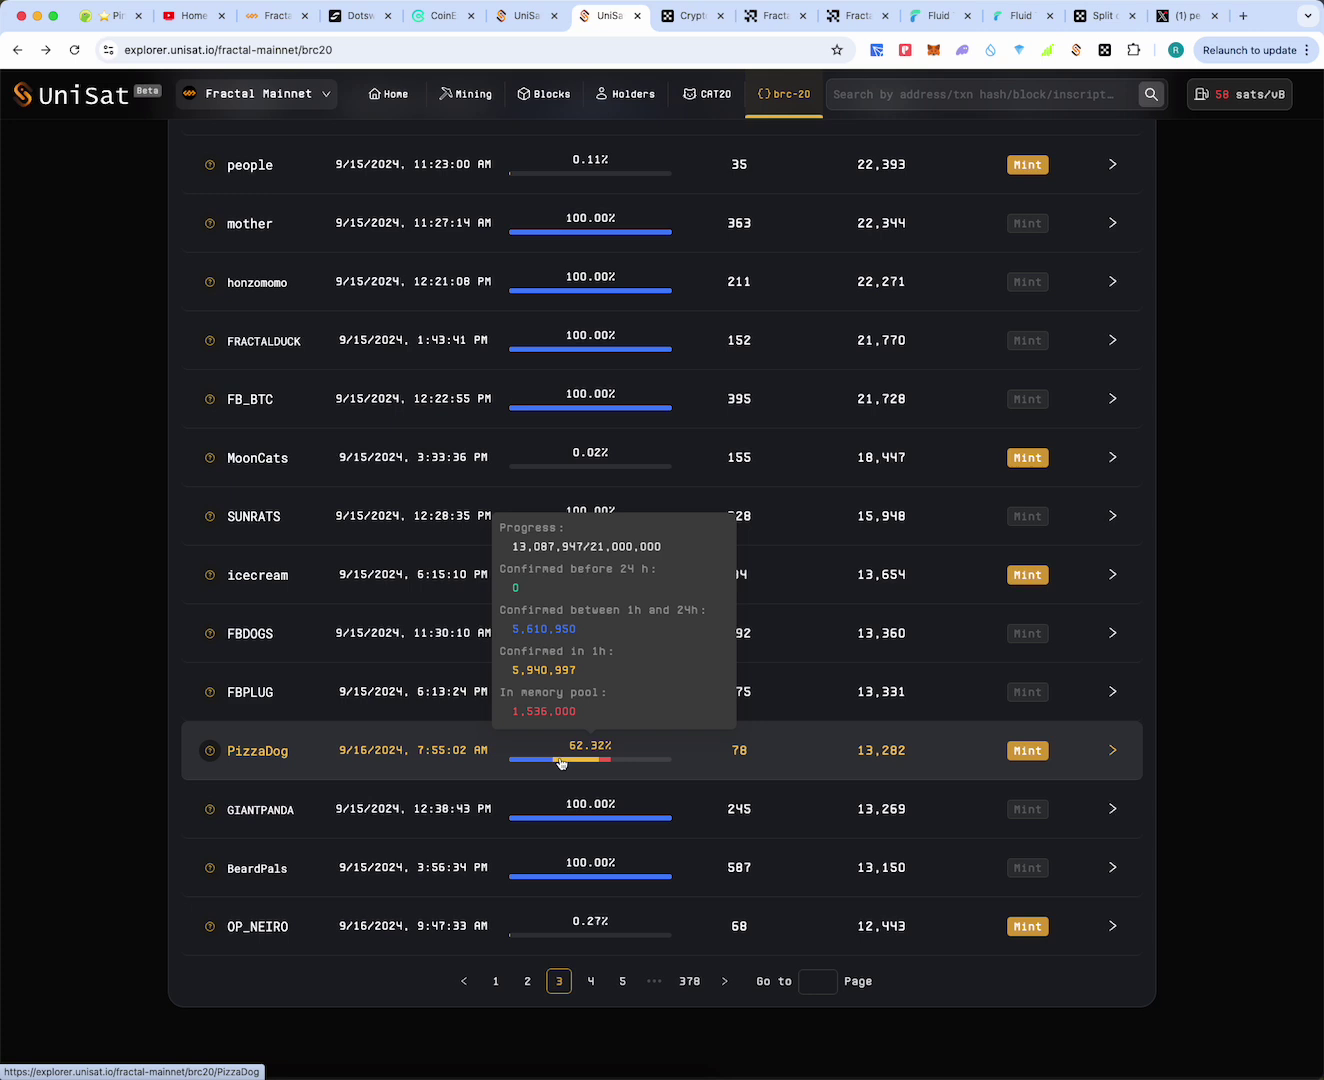
click(241, 755)
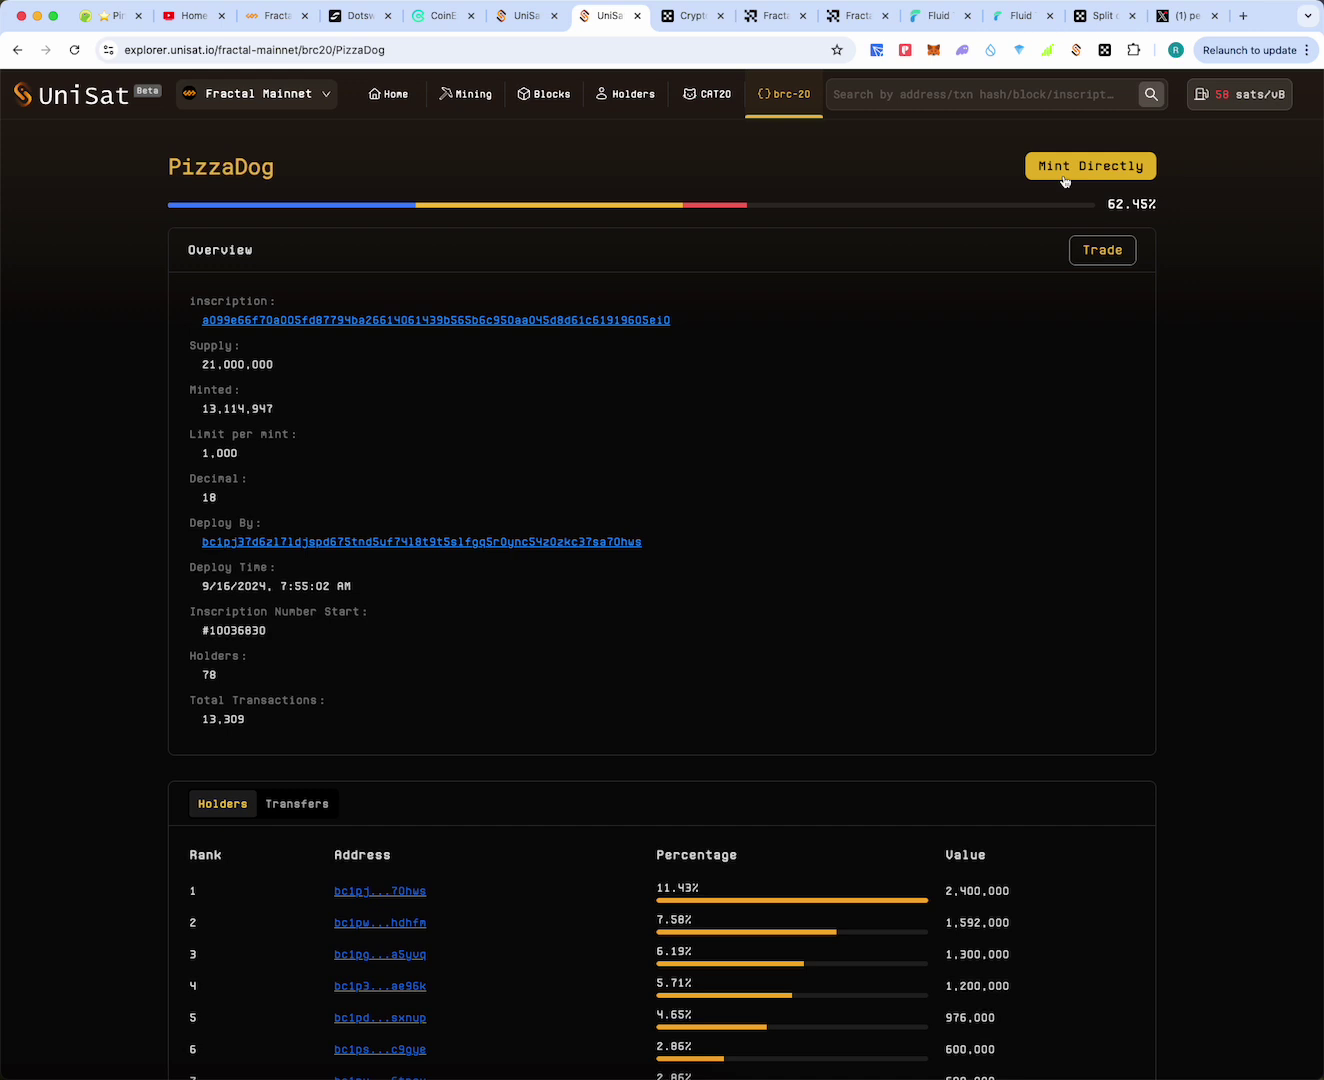
click(15, 52)
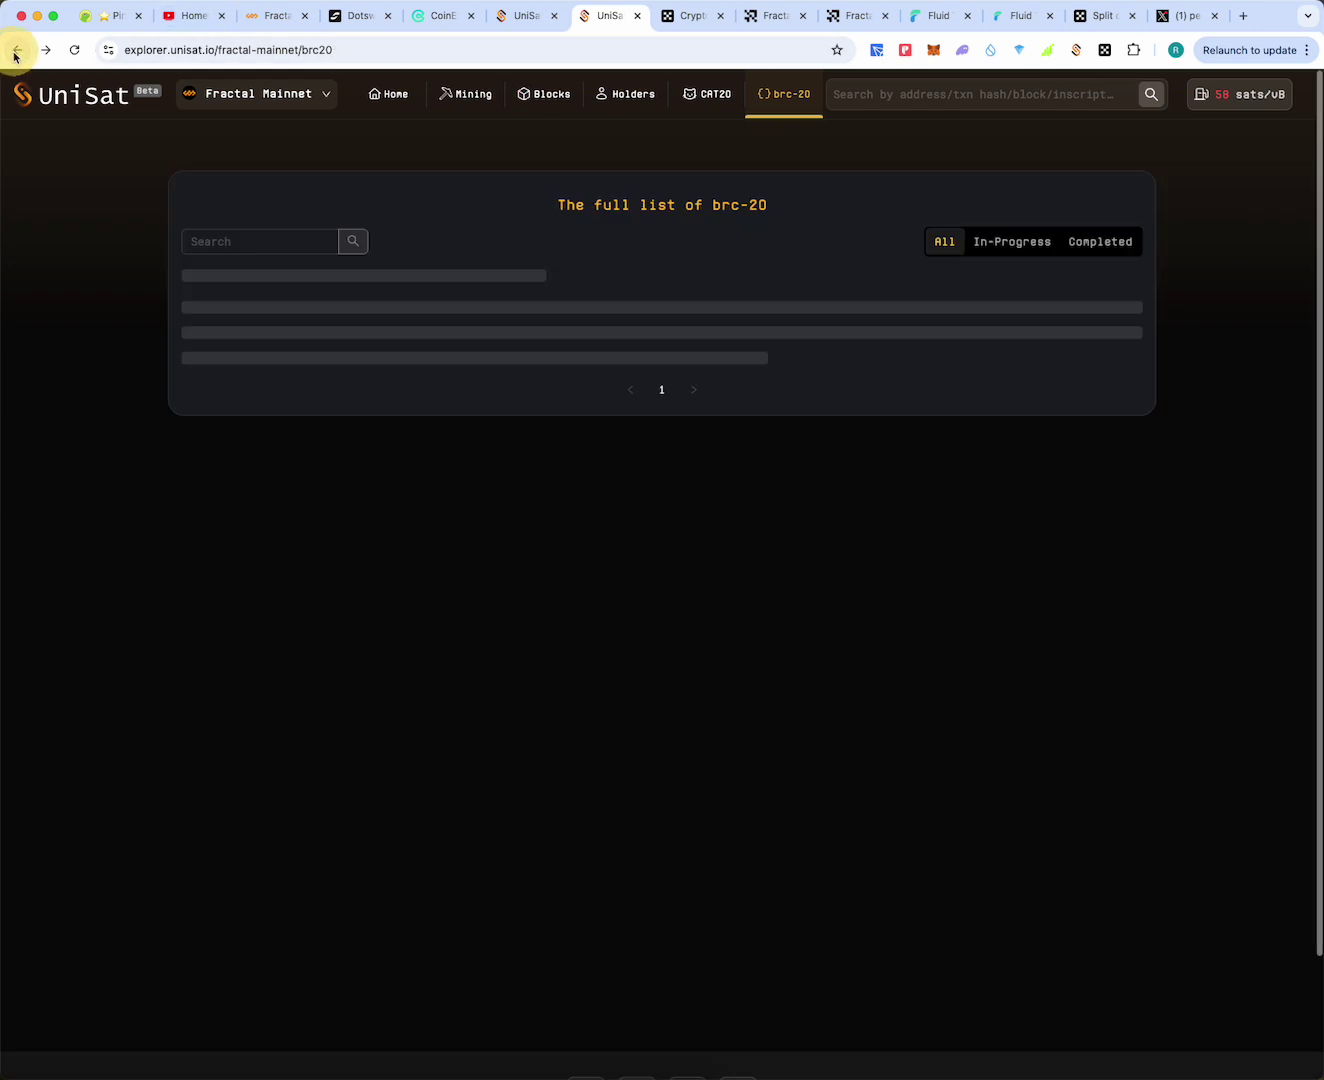
Go to page 3 of the brc-20 list, open PizzaDog's token details and start minting it directly
scroll(314, 734, down, 5)
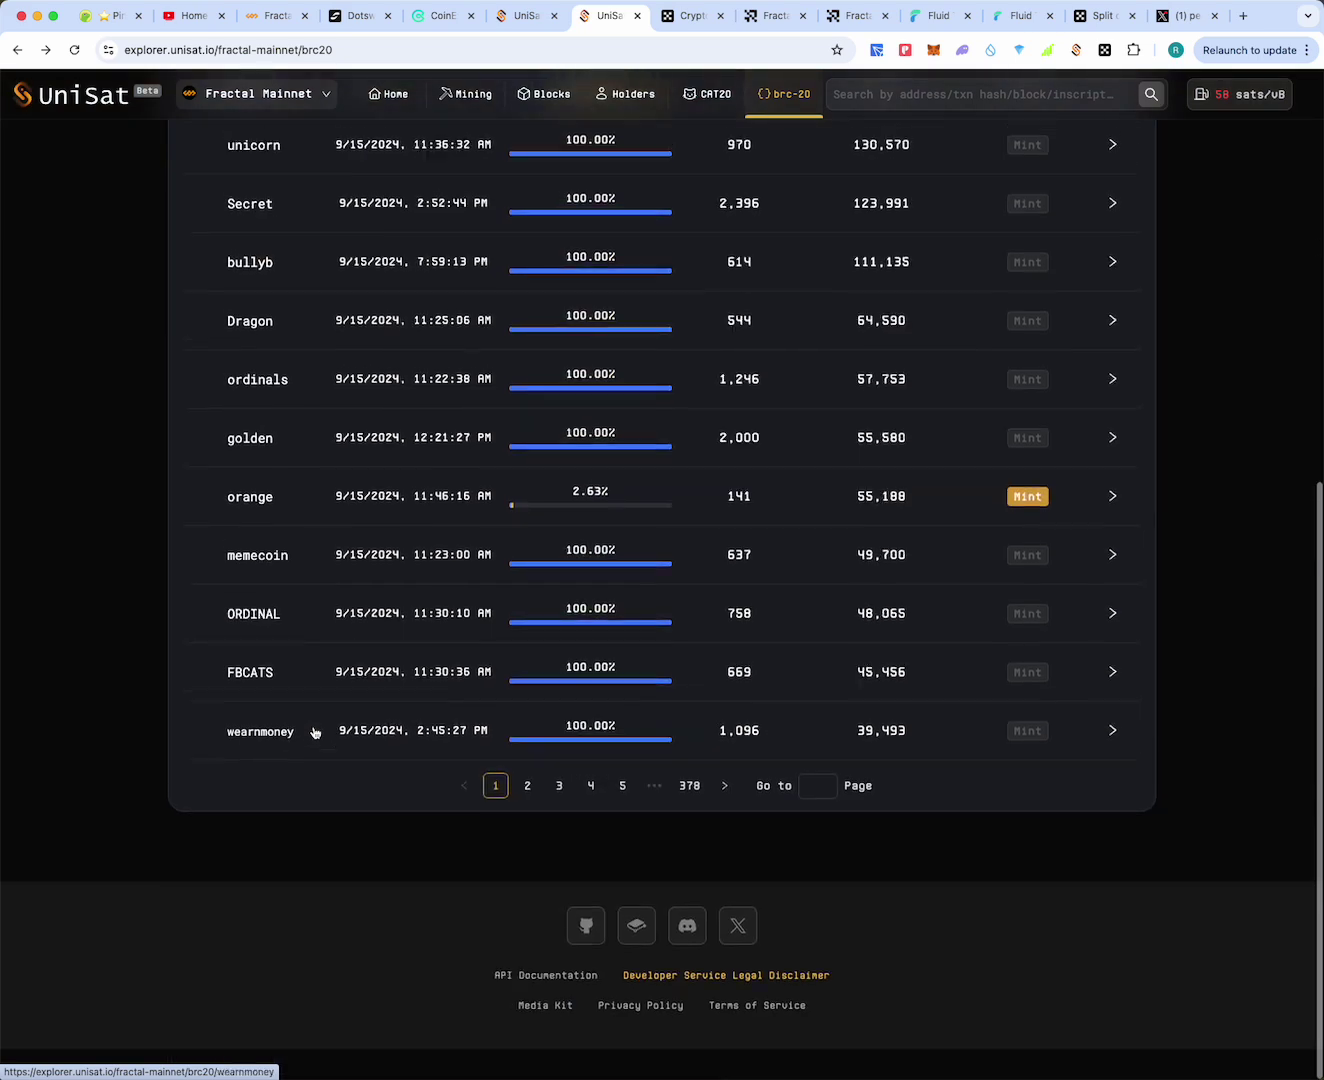
click(531, 850)
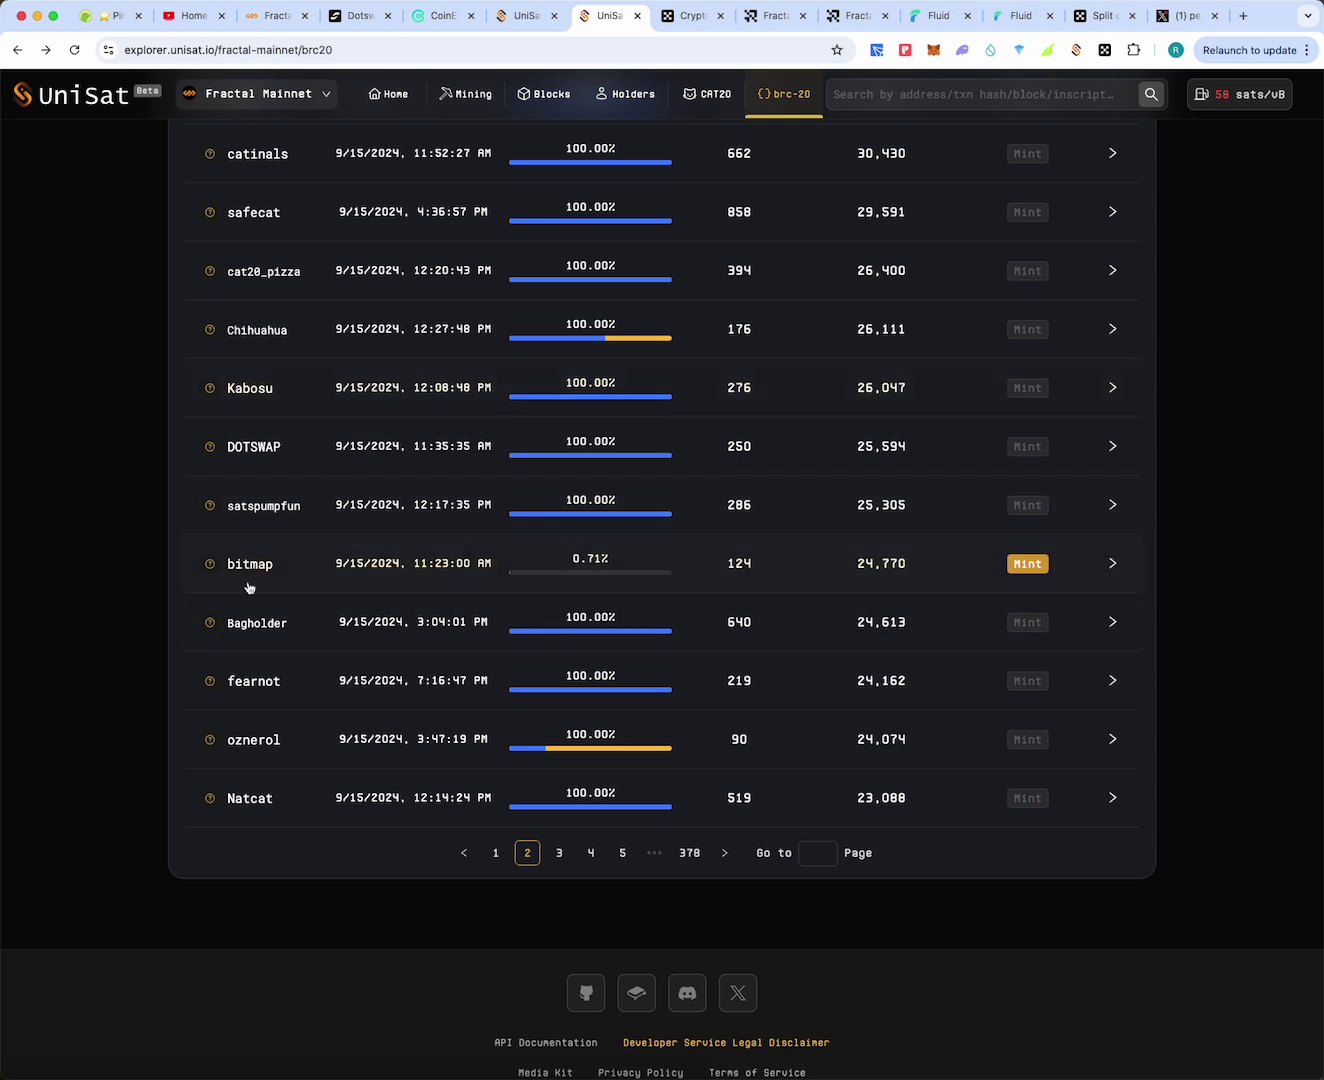
click(559, 852)
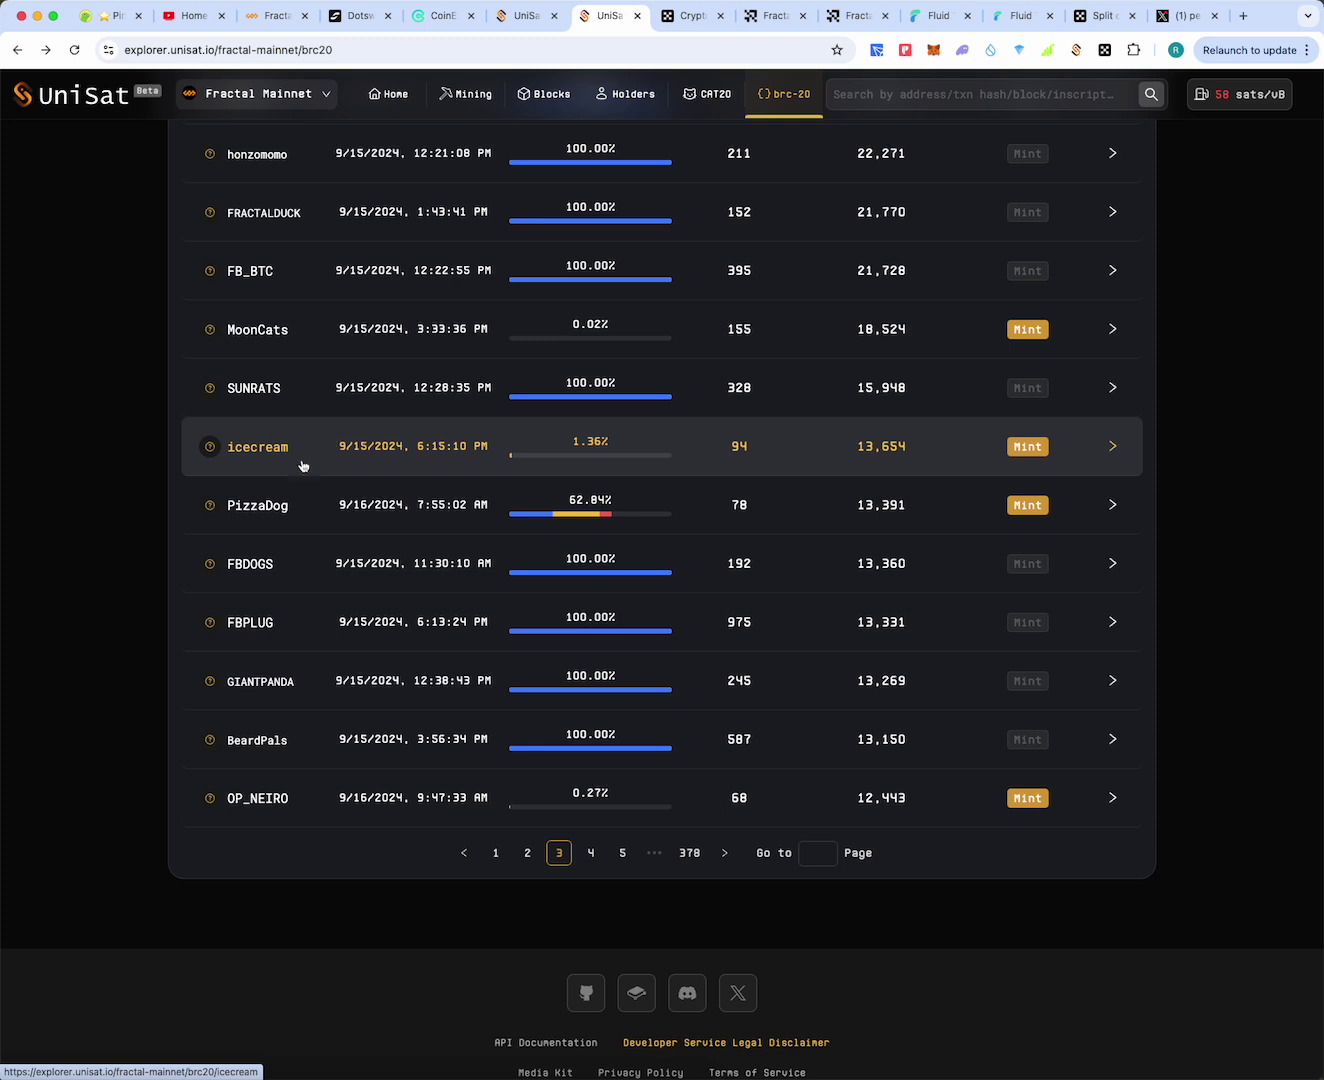
click(260, 506)
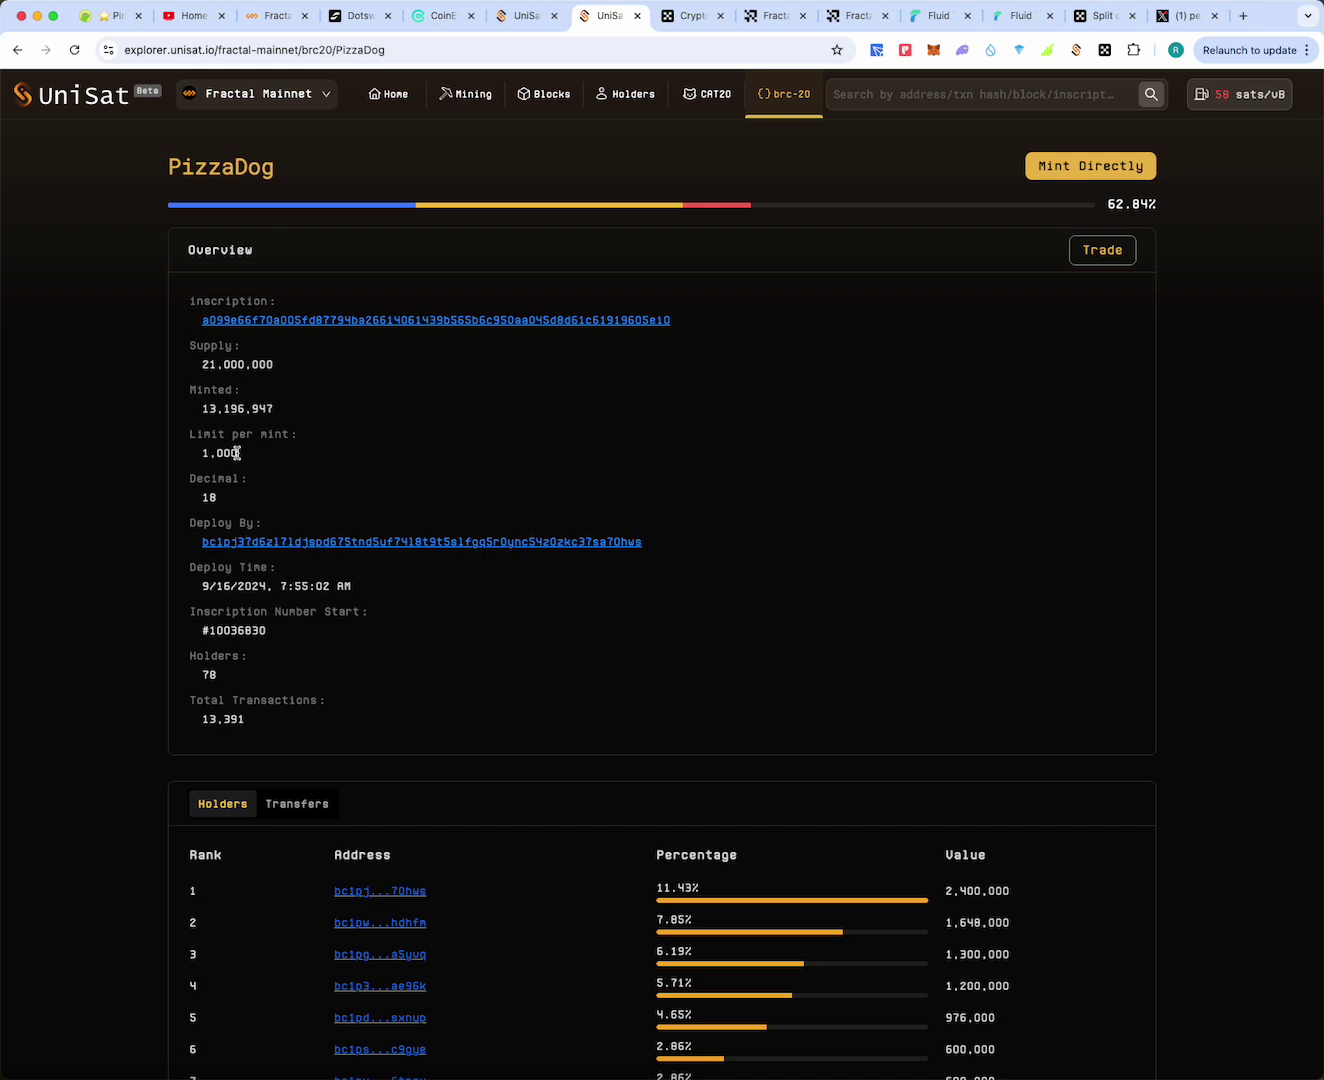
click(1069, 173)
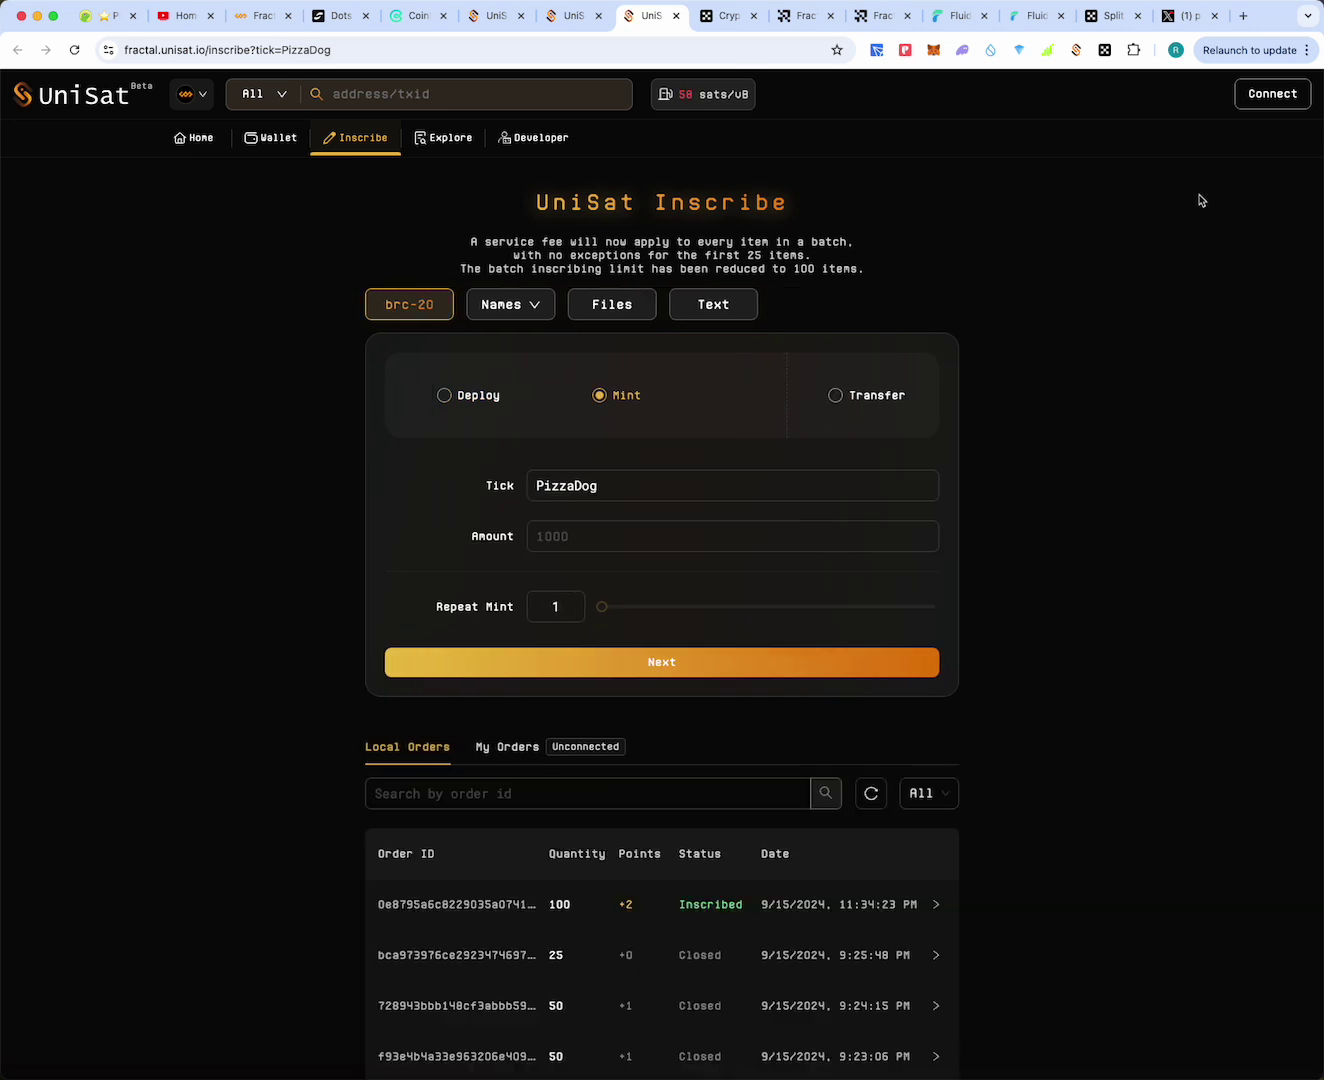
Connect the UniSat Wallet to the inscribing page, approve the signature request and check the wallet's FB balance
click(1077, 50)
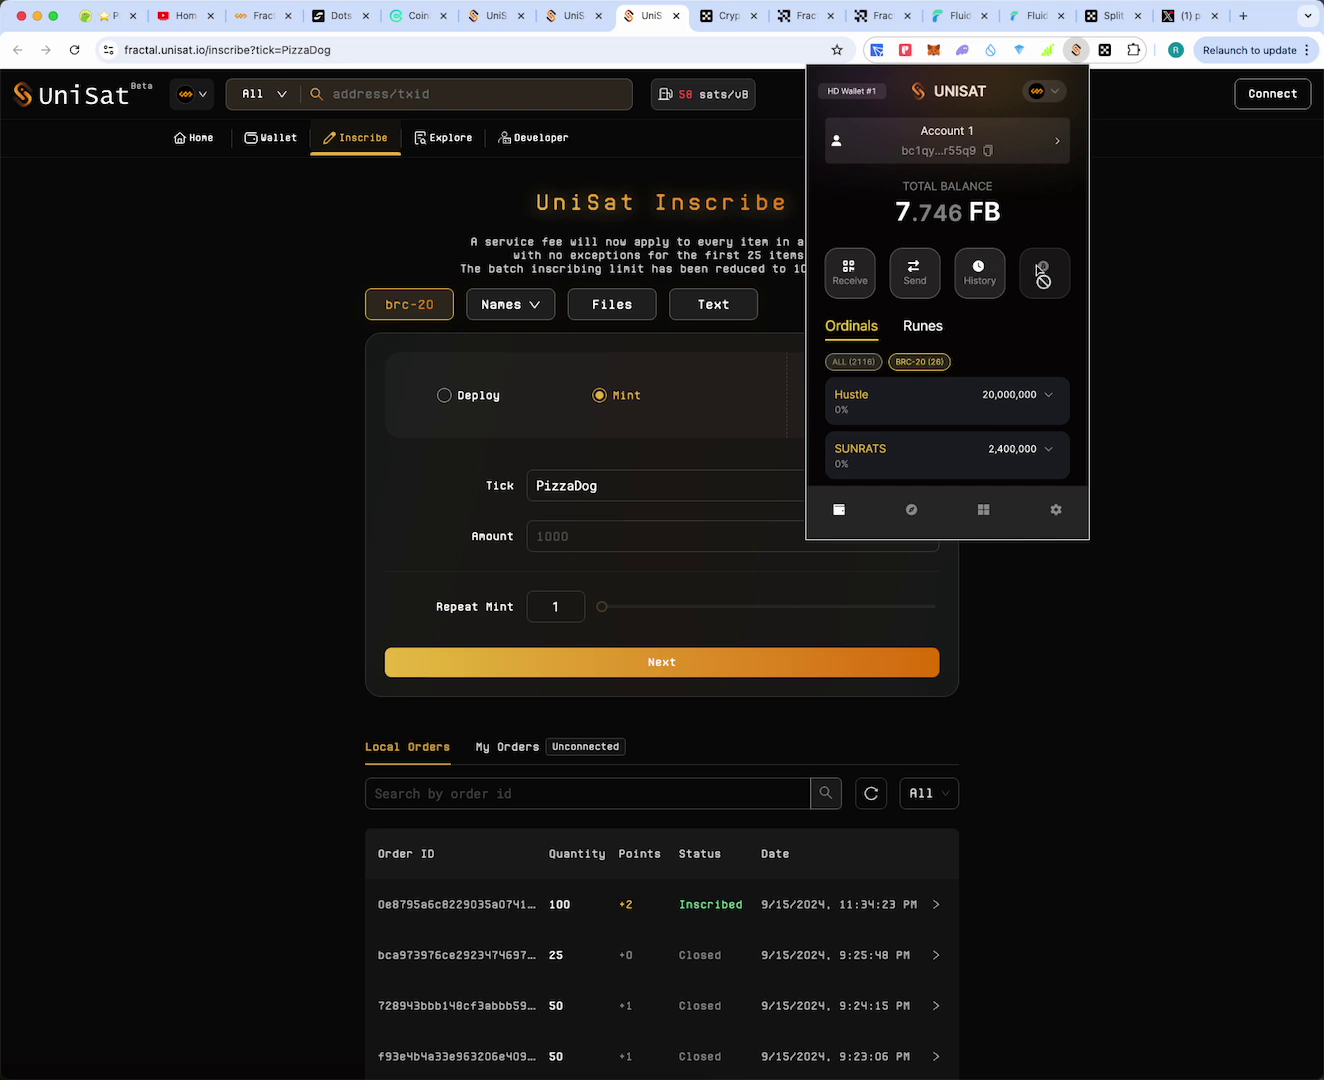
click(1205, 298)
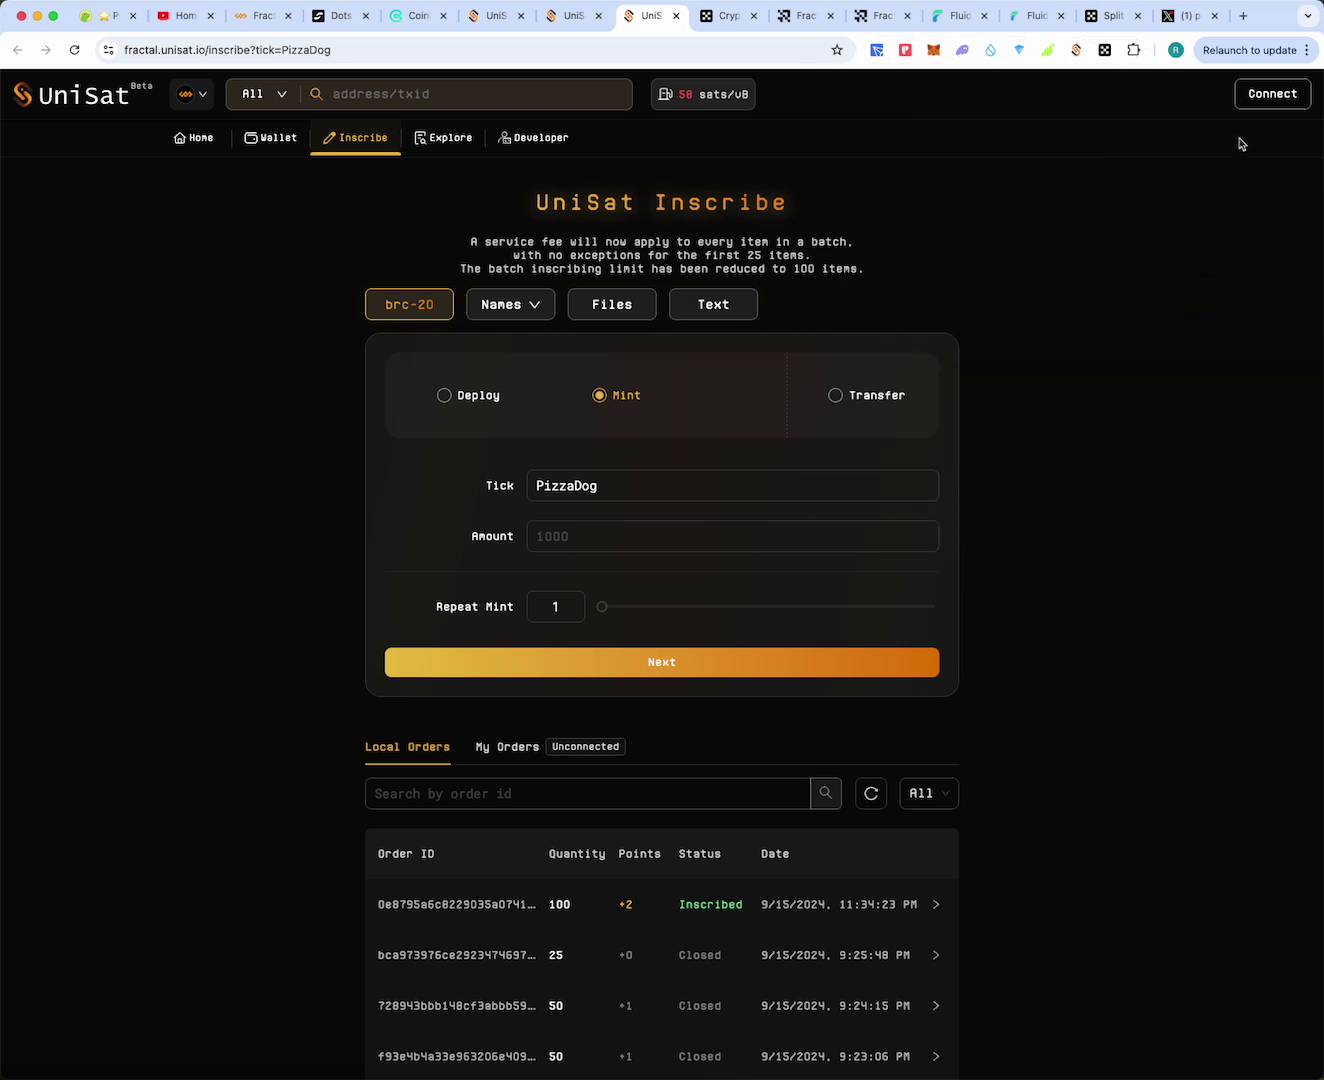
click(1271, 93)
click(742, 240)
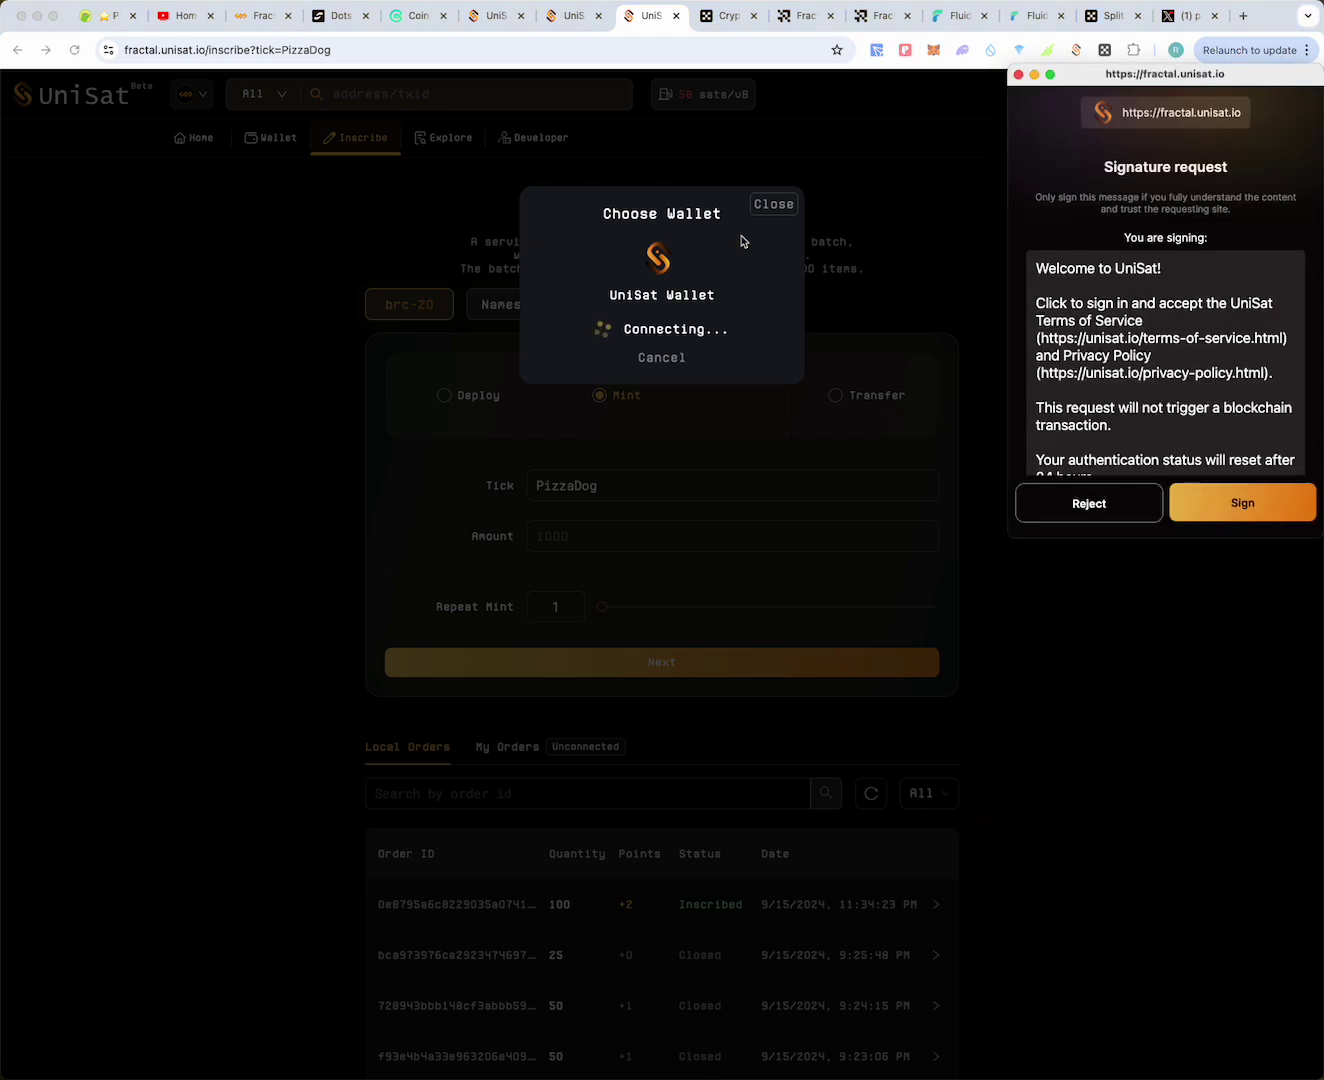
click(1189, 502)
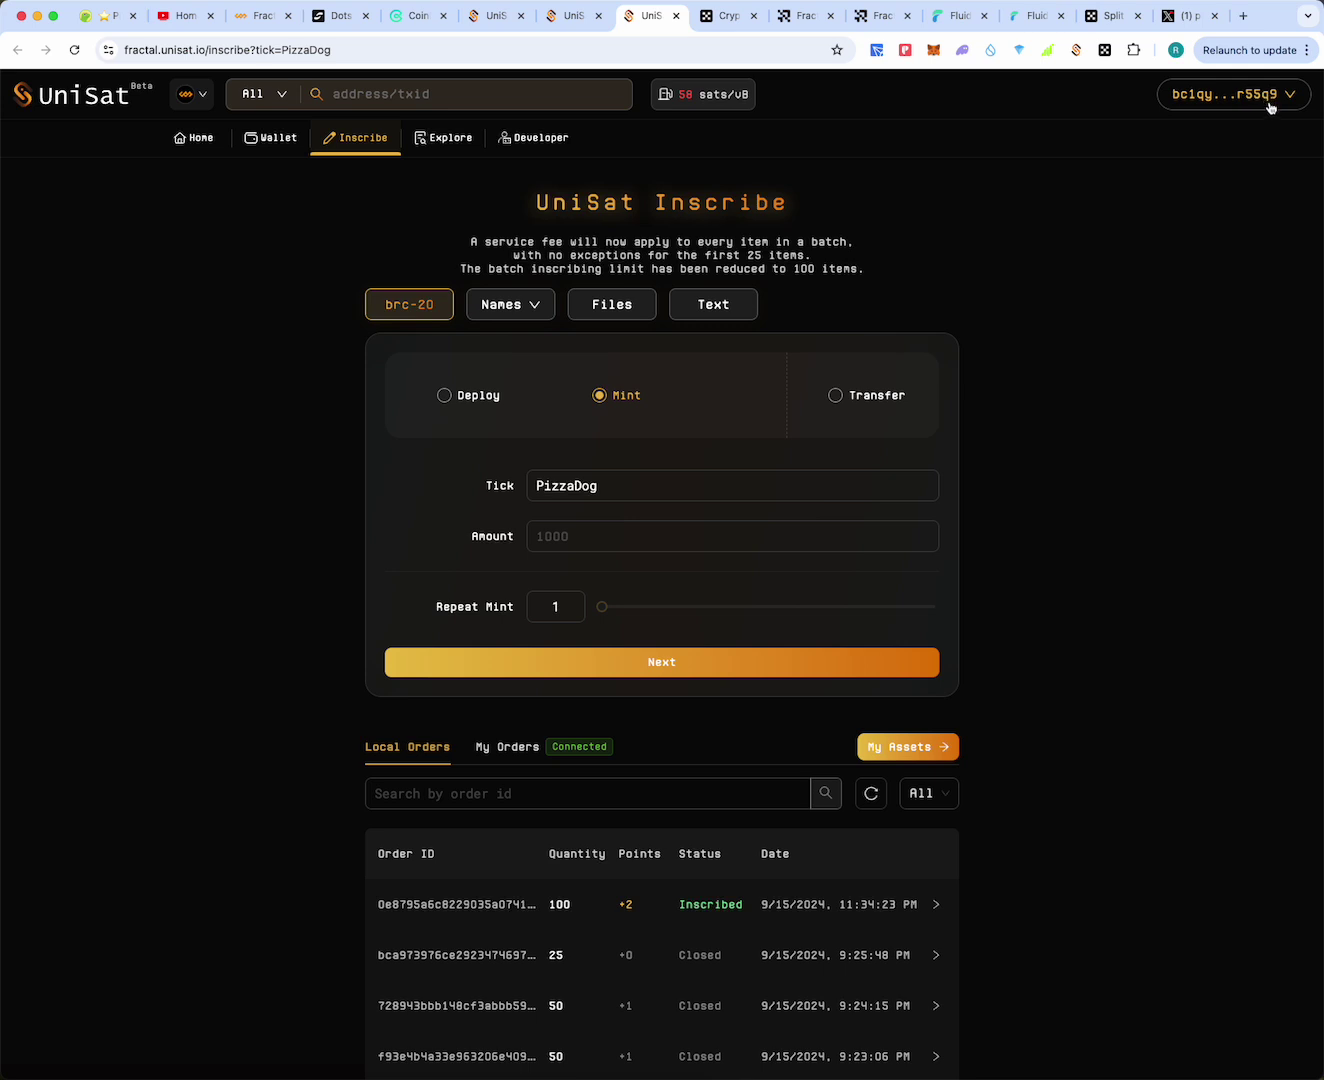
click(1077, 49)
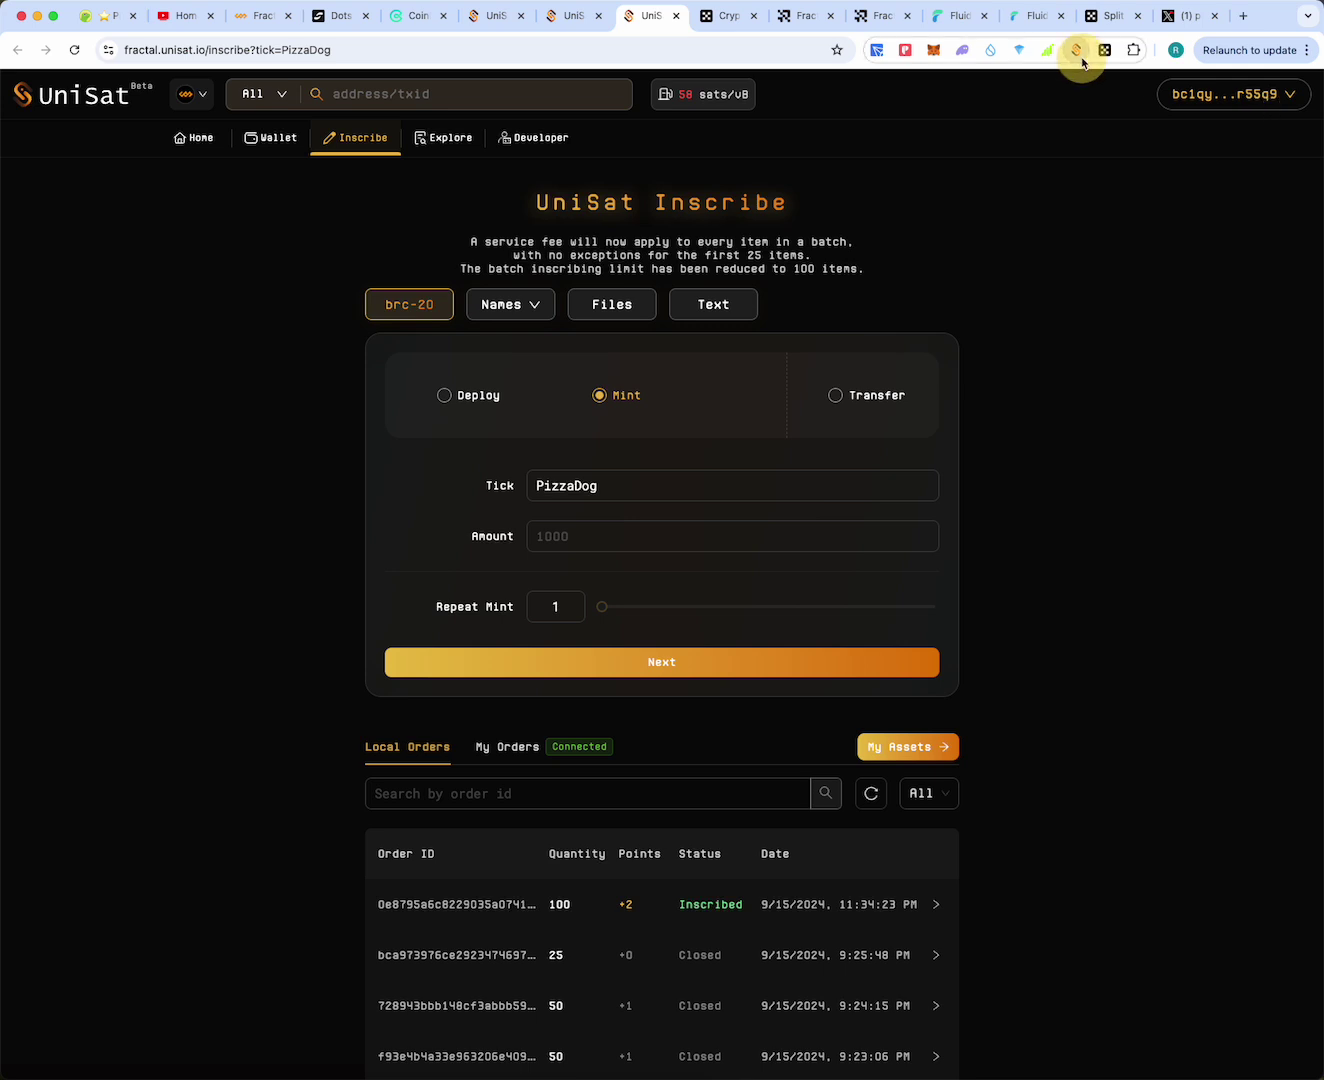
click(1178, 251)
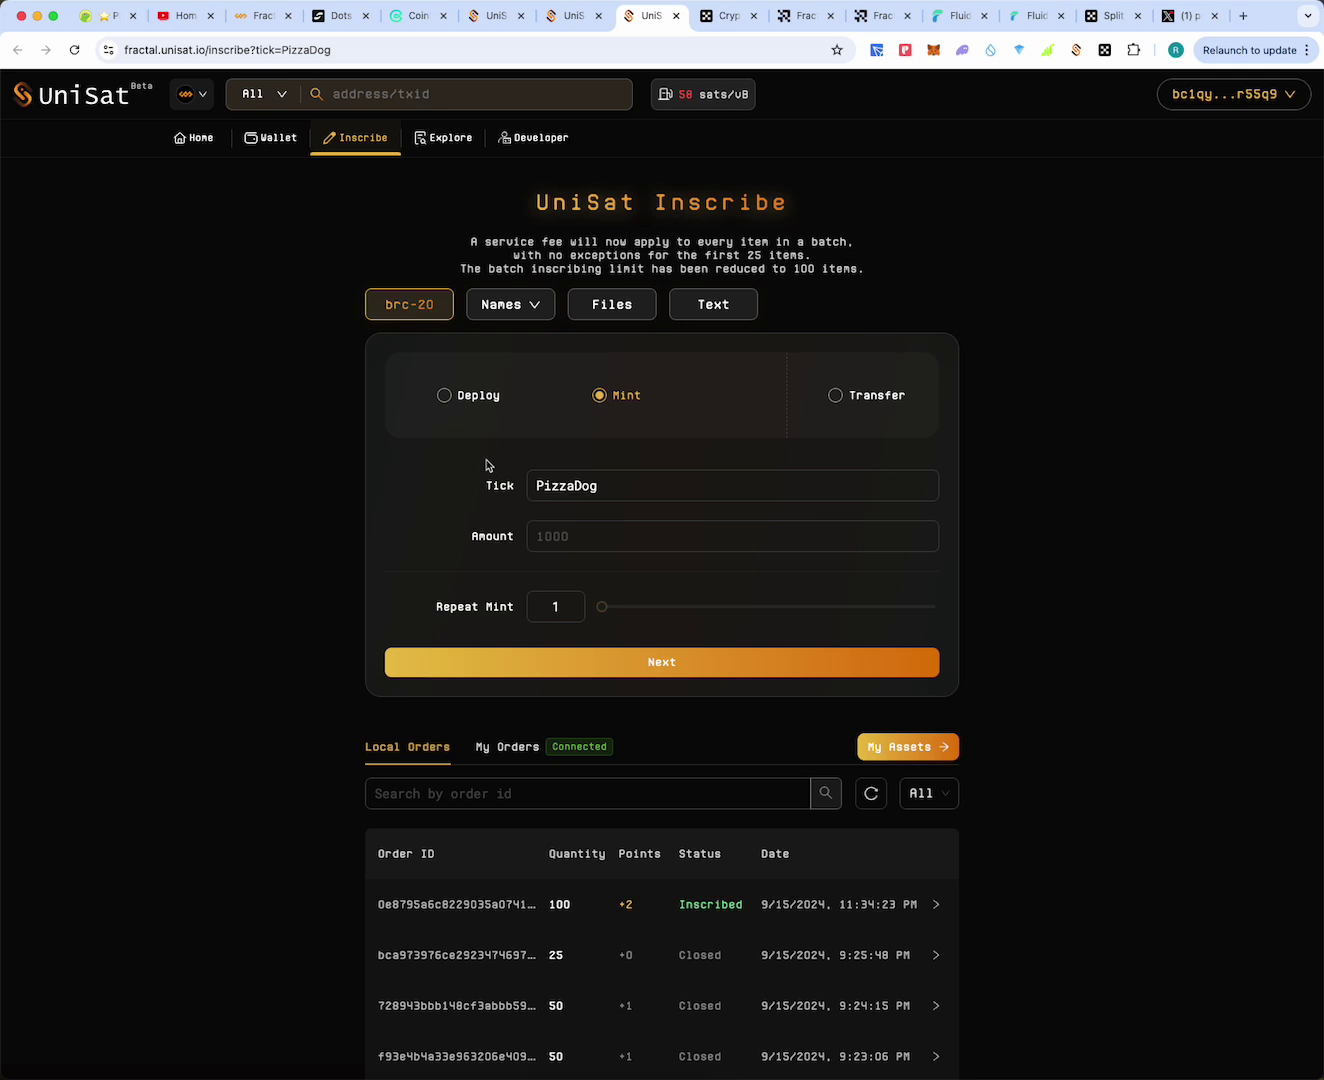
Check the limit per mint on PizzaDog's details page and set the mint amount to 1000
click(547, 547)
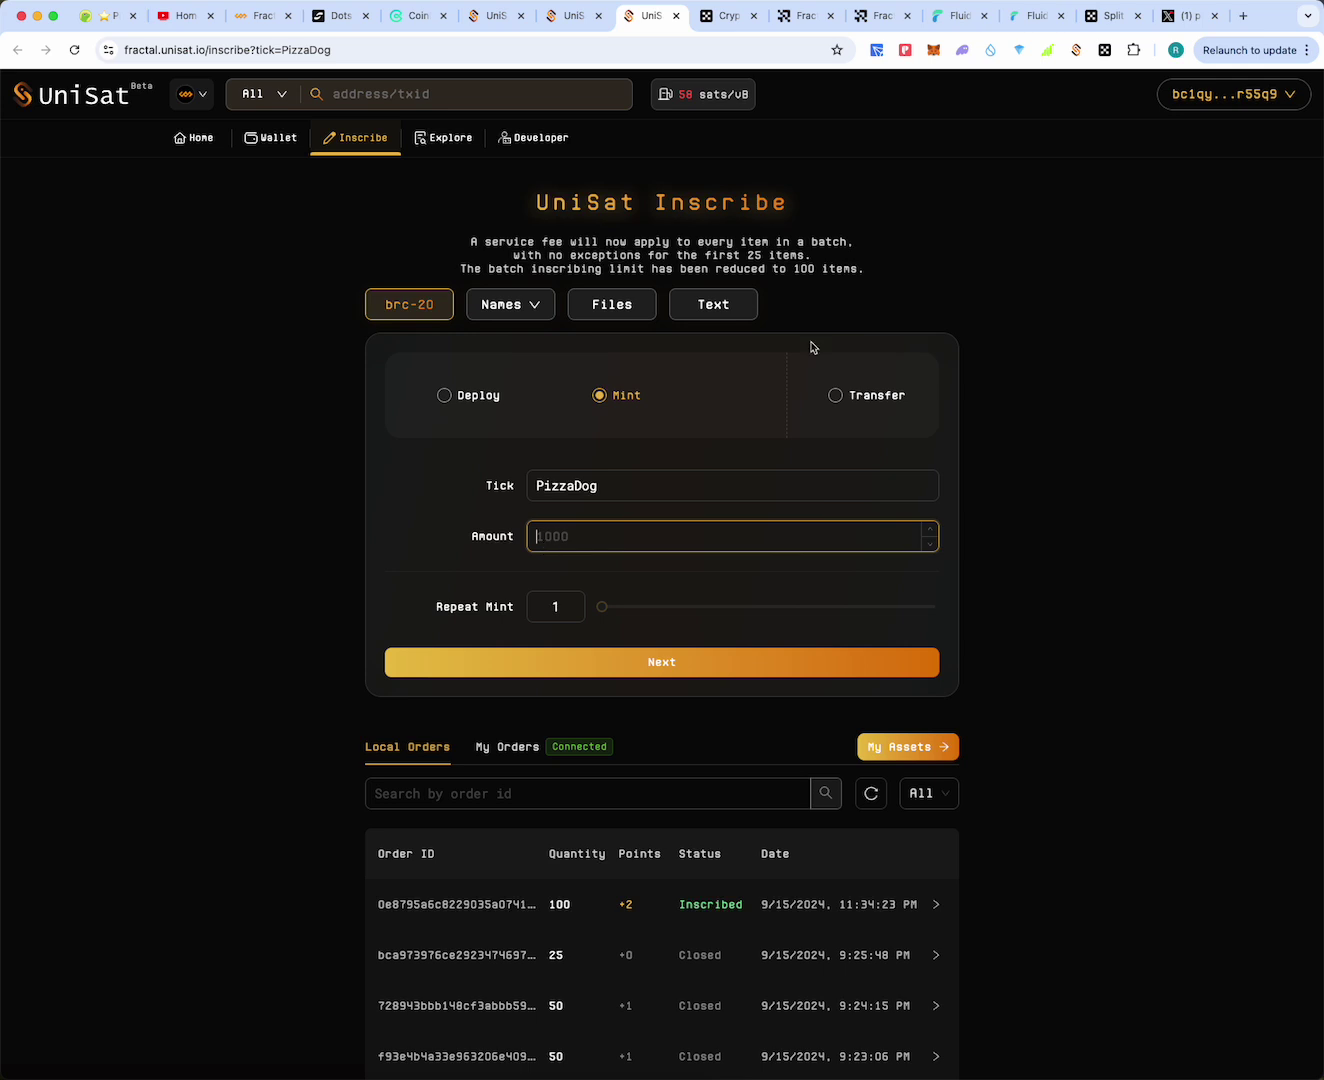
click(575, 16)
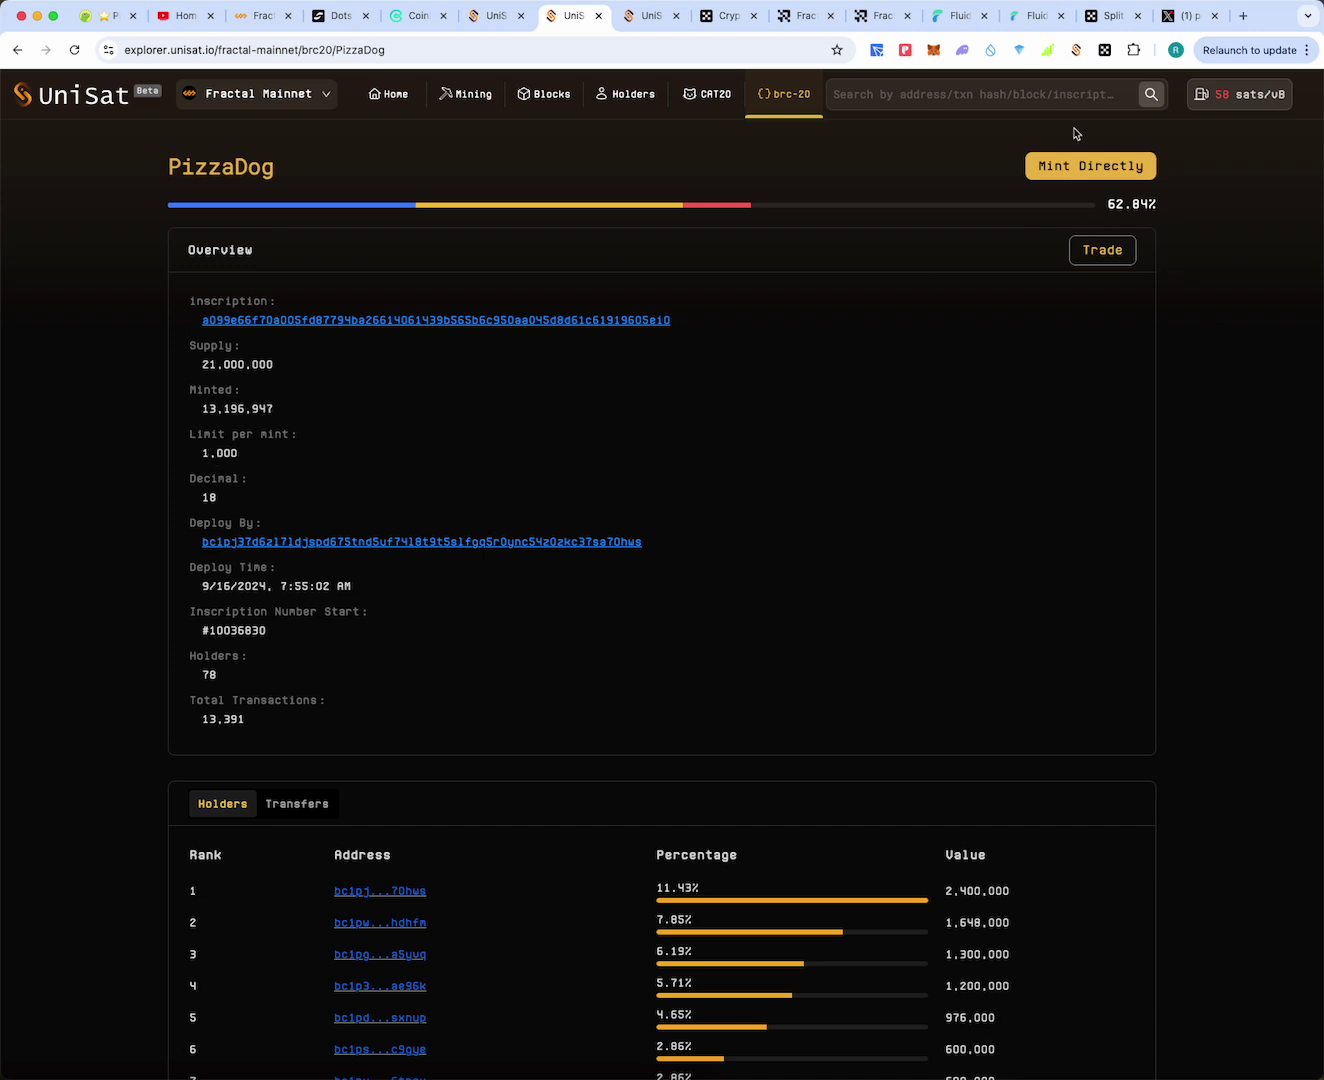
click(641, 17)
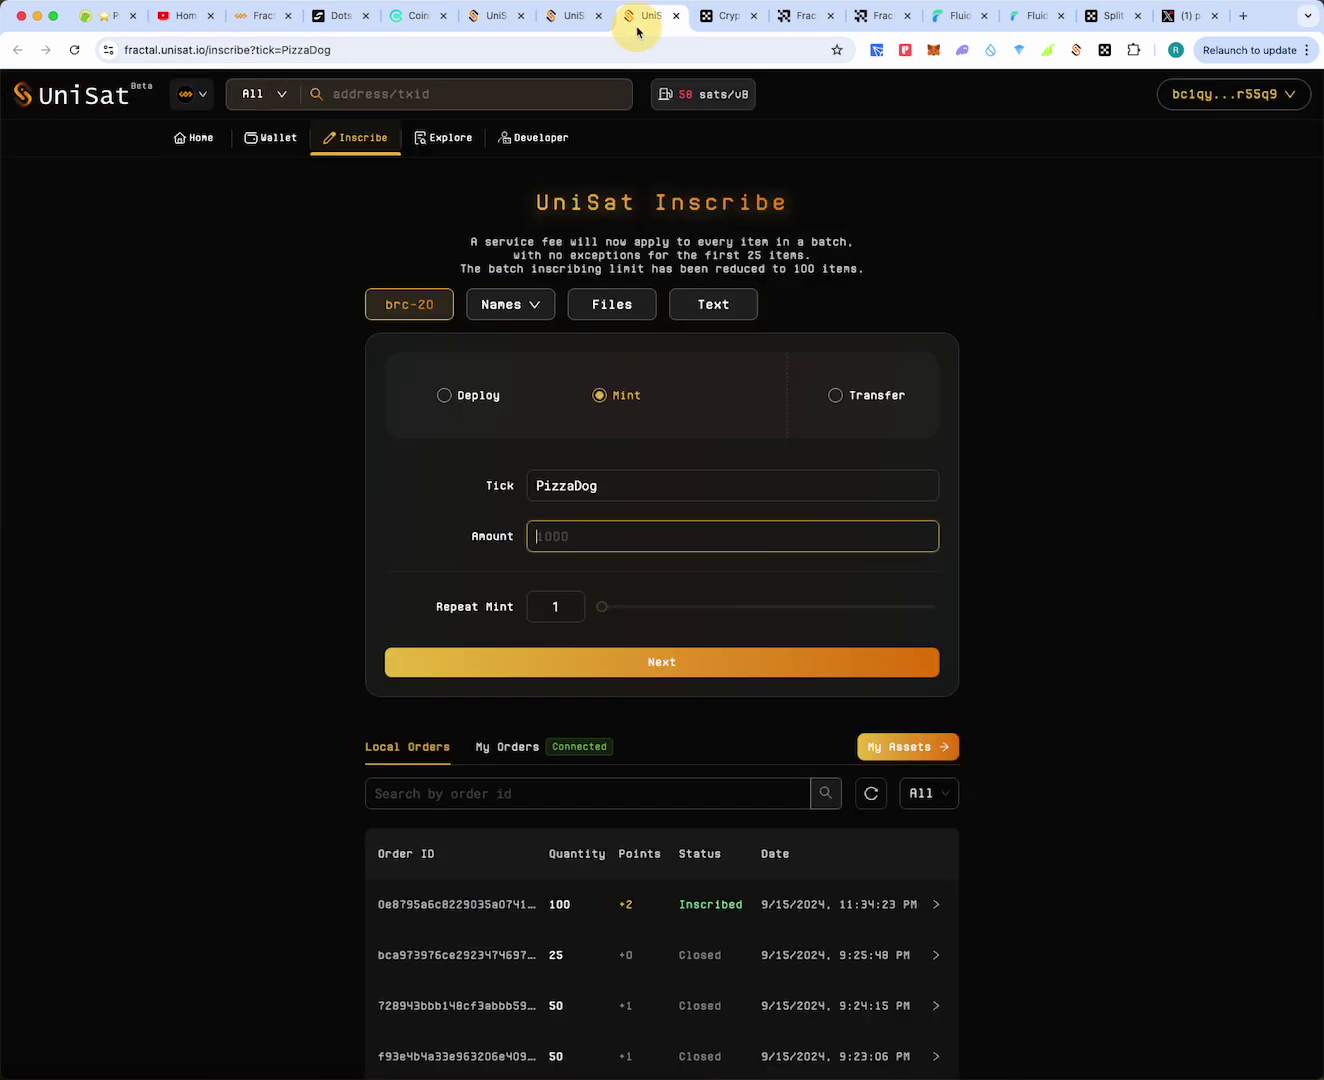
text(1000)
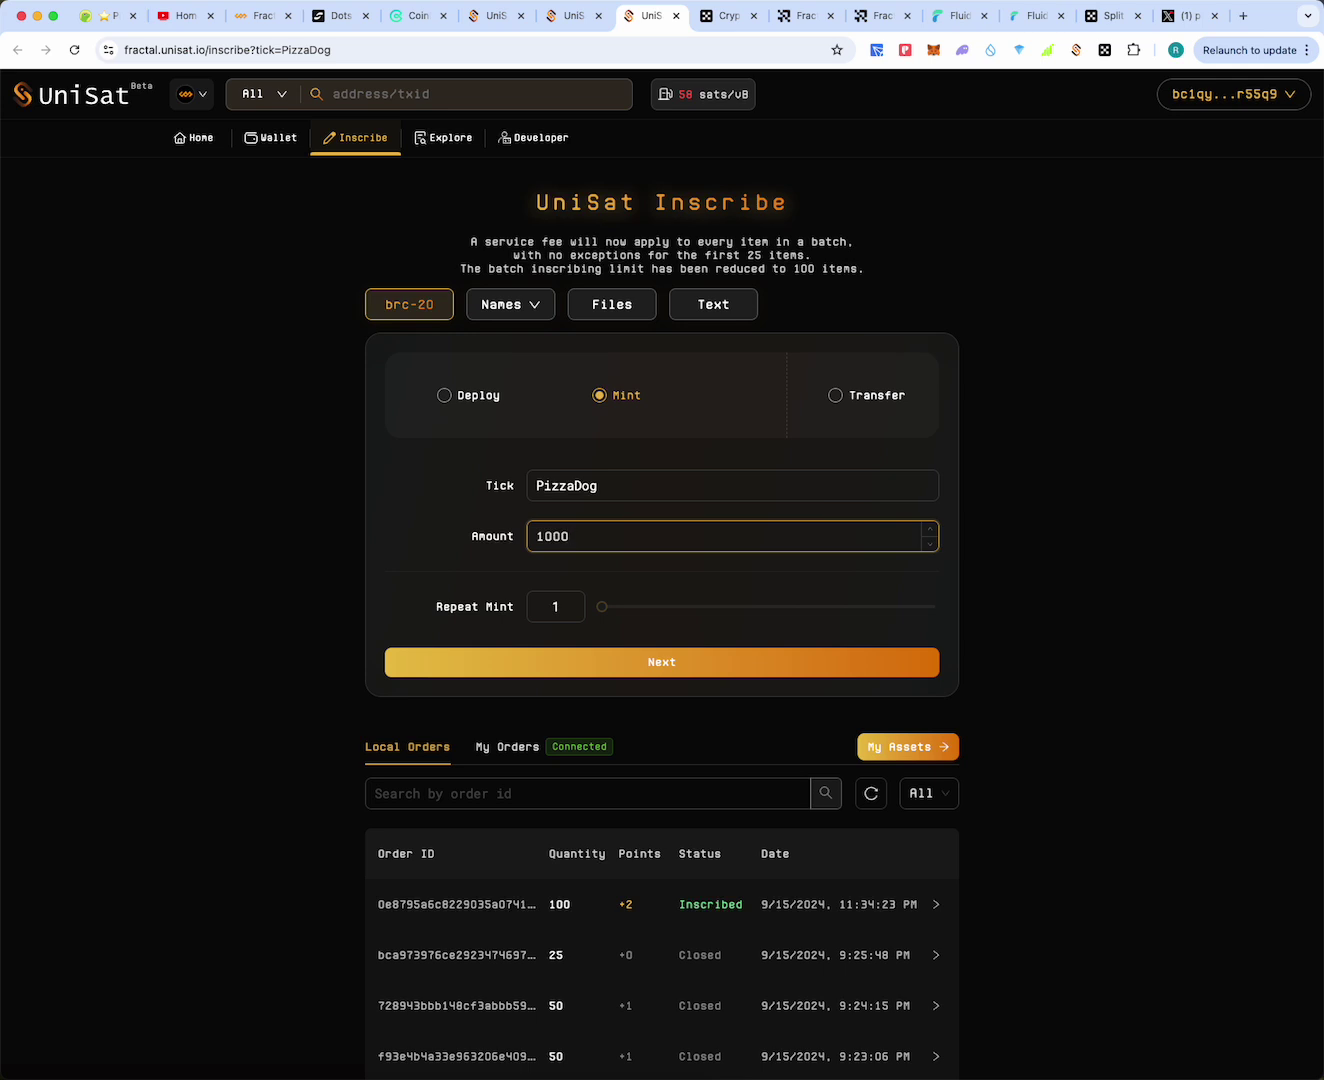
Try repeat mint counts of 50 and 100 for the PizzaDog mint
click(563, 606)
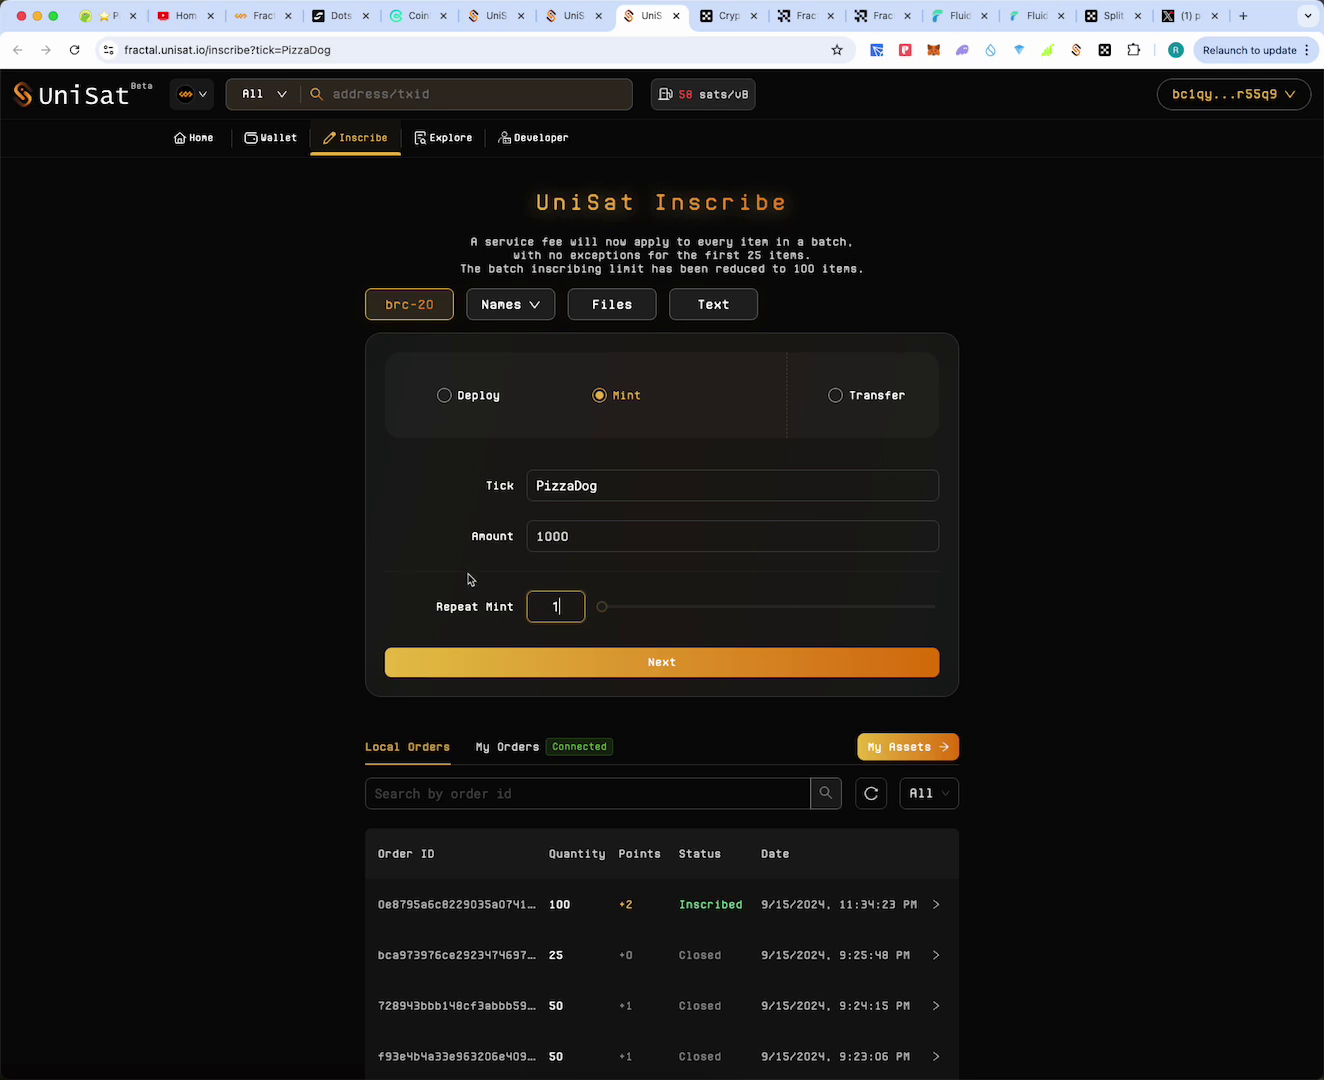
key(BackSpace)
text(50)
key(BackSpace)
key(BackSpace)
text(100)
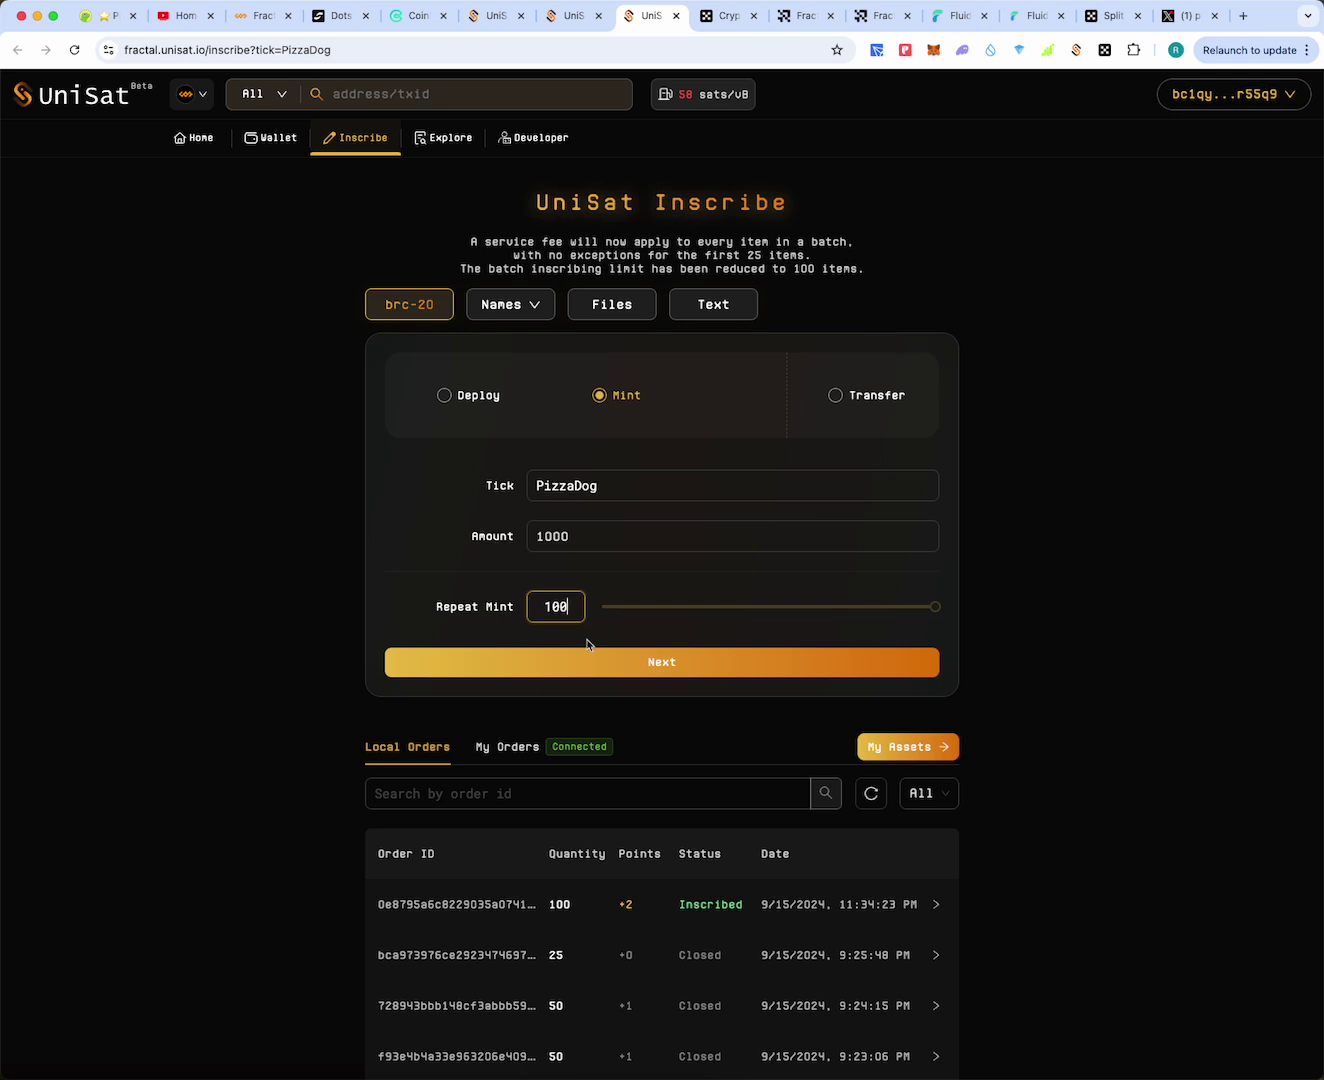
drag(936, 608, 1046, 606)
Set the repeat mint count to 50 and continue to the inscription text review
click(577, 608)
drag(578, 608, 508, 603)
text(50)
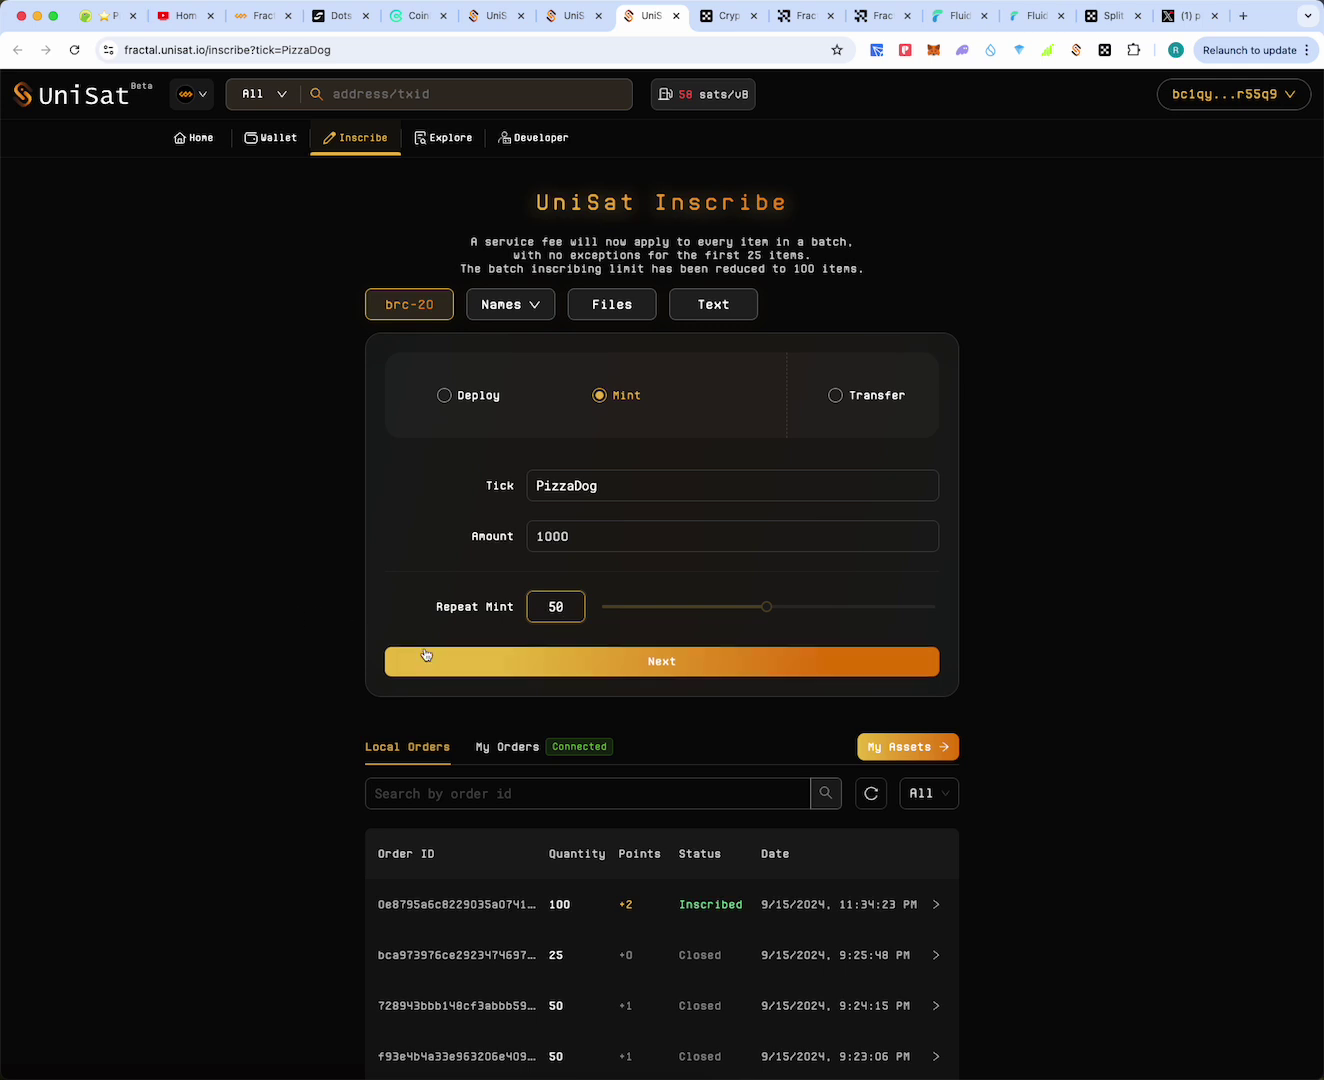
click(626, 665)
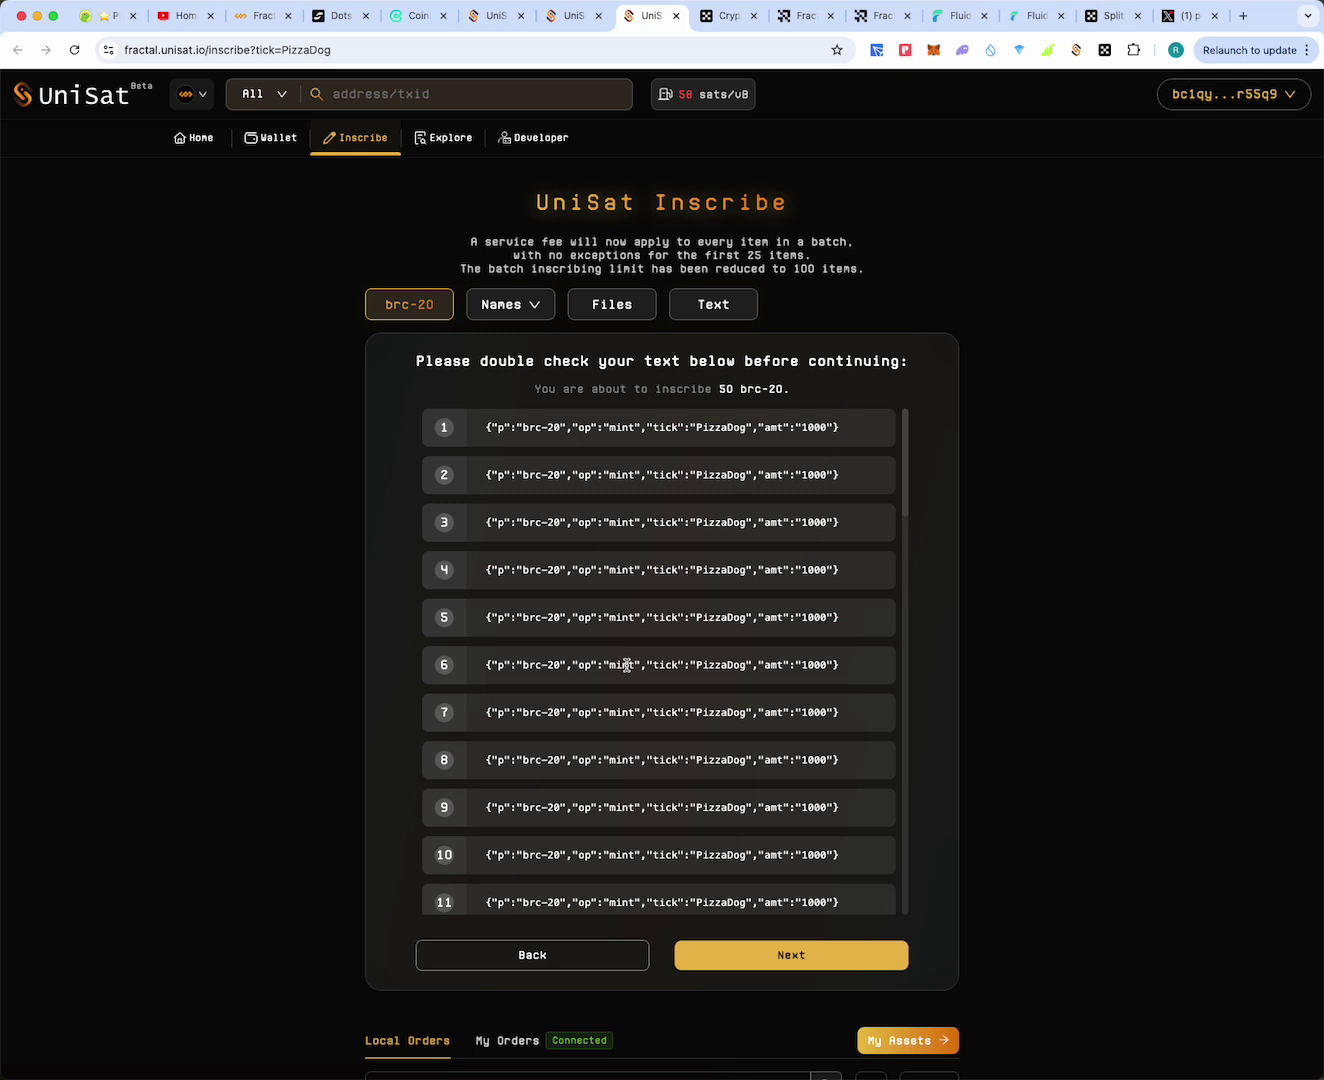
Review the 50 PizzaDog mint inscriptions and look through the earlier local orders below them
scroll(626, 665, down, 2)
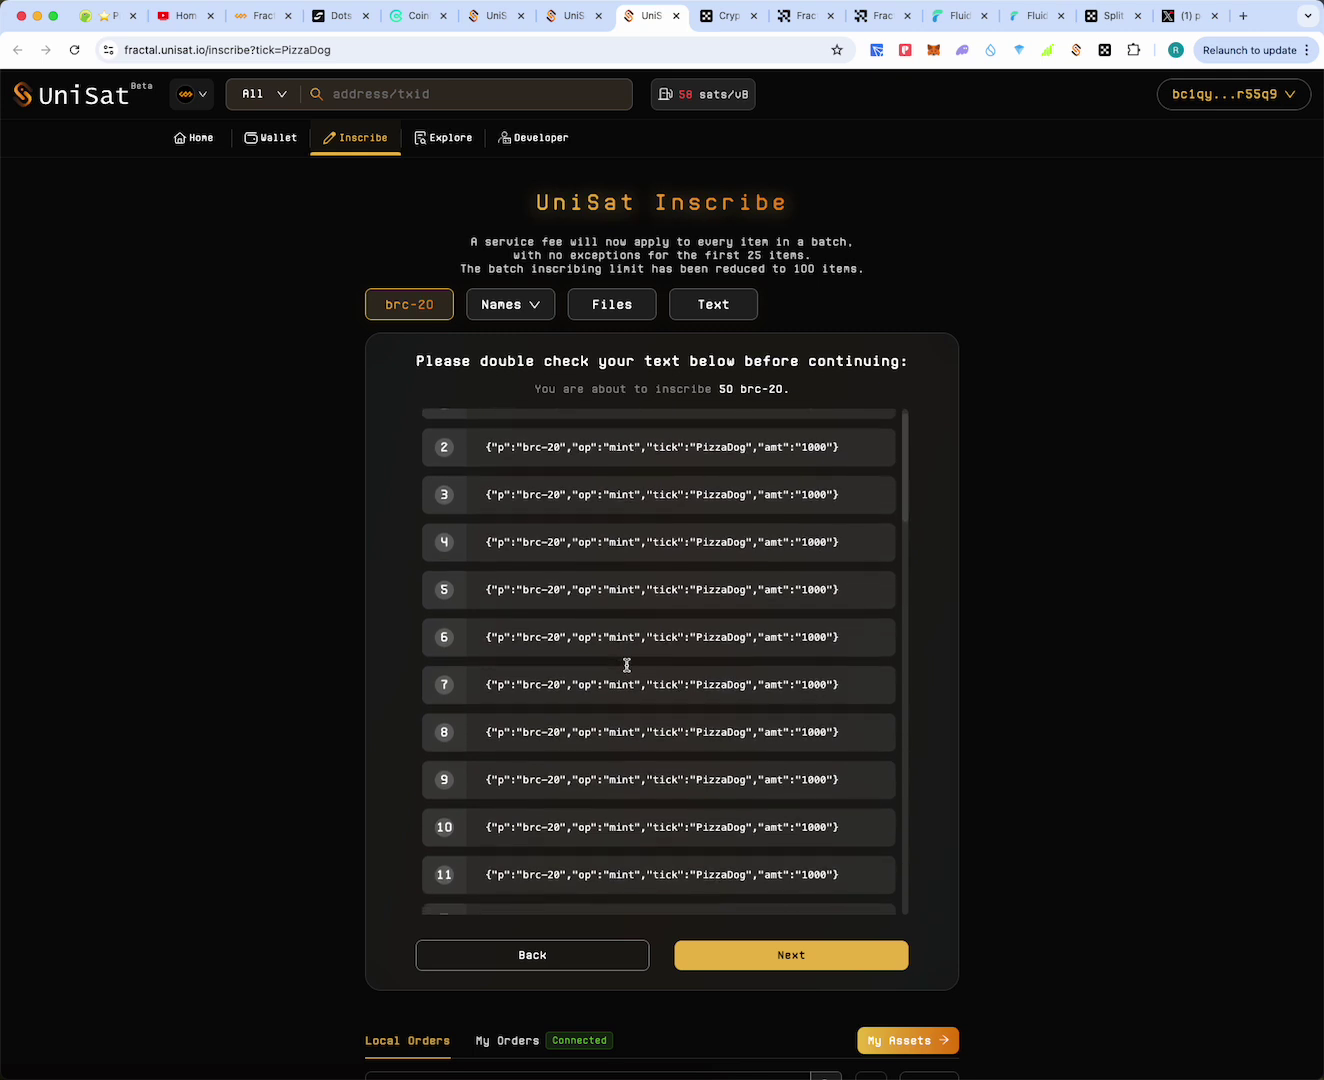
scroll(626, 666, up, 1)
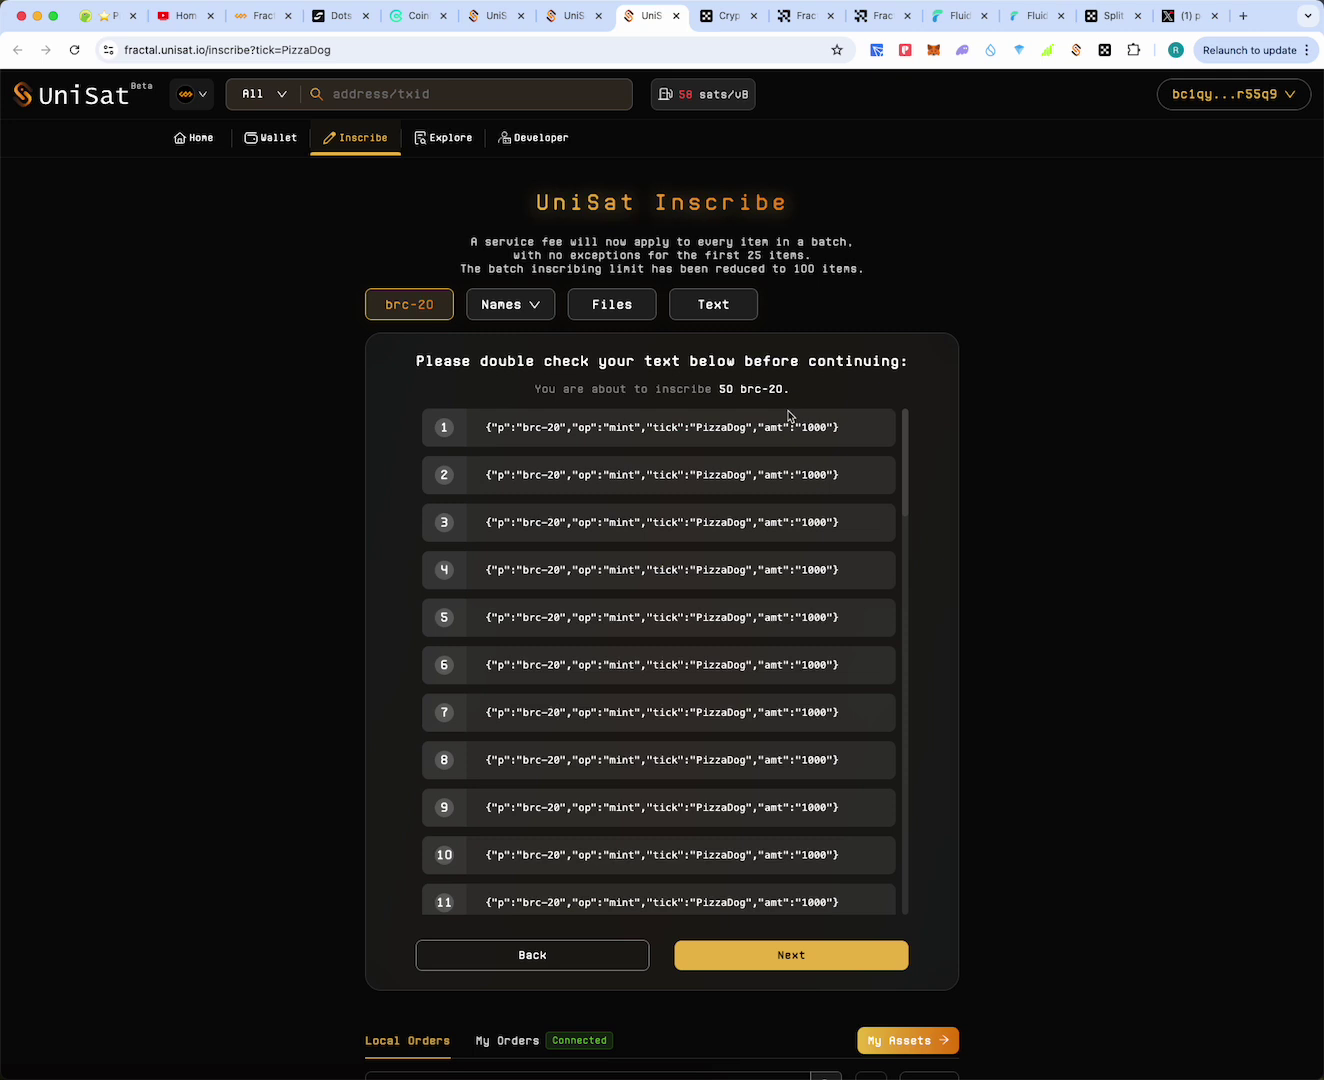
scroll(804, 612, down, 5)
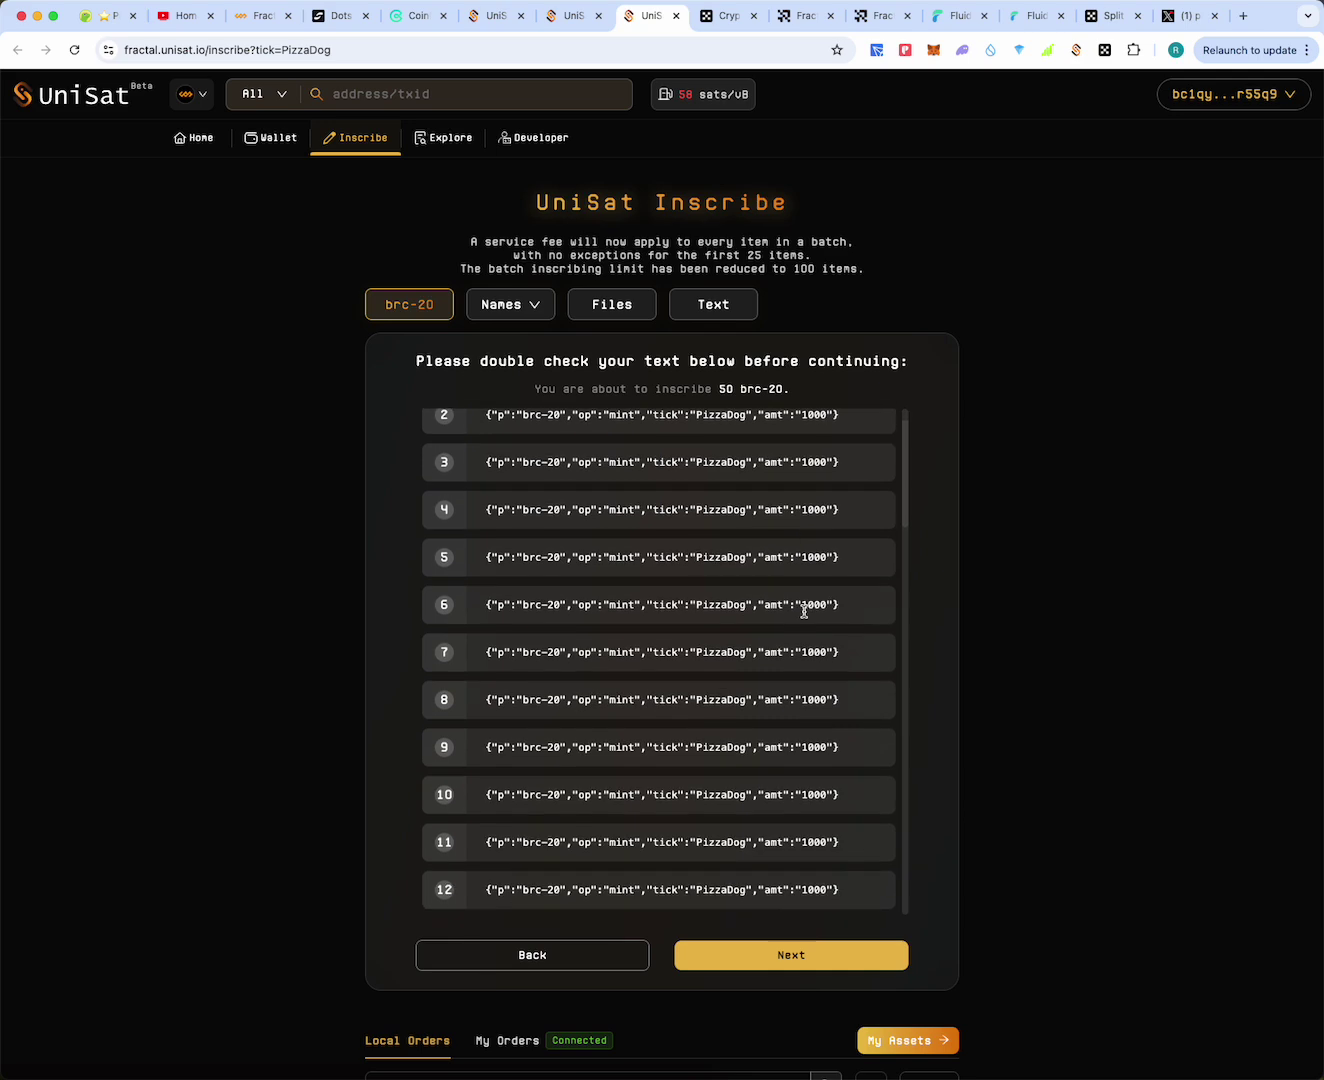
scroll(804, 618, down, 3)
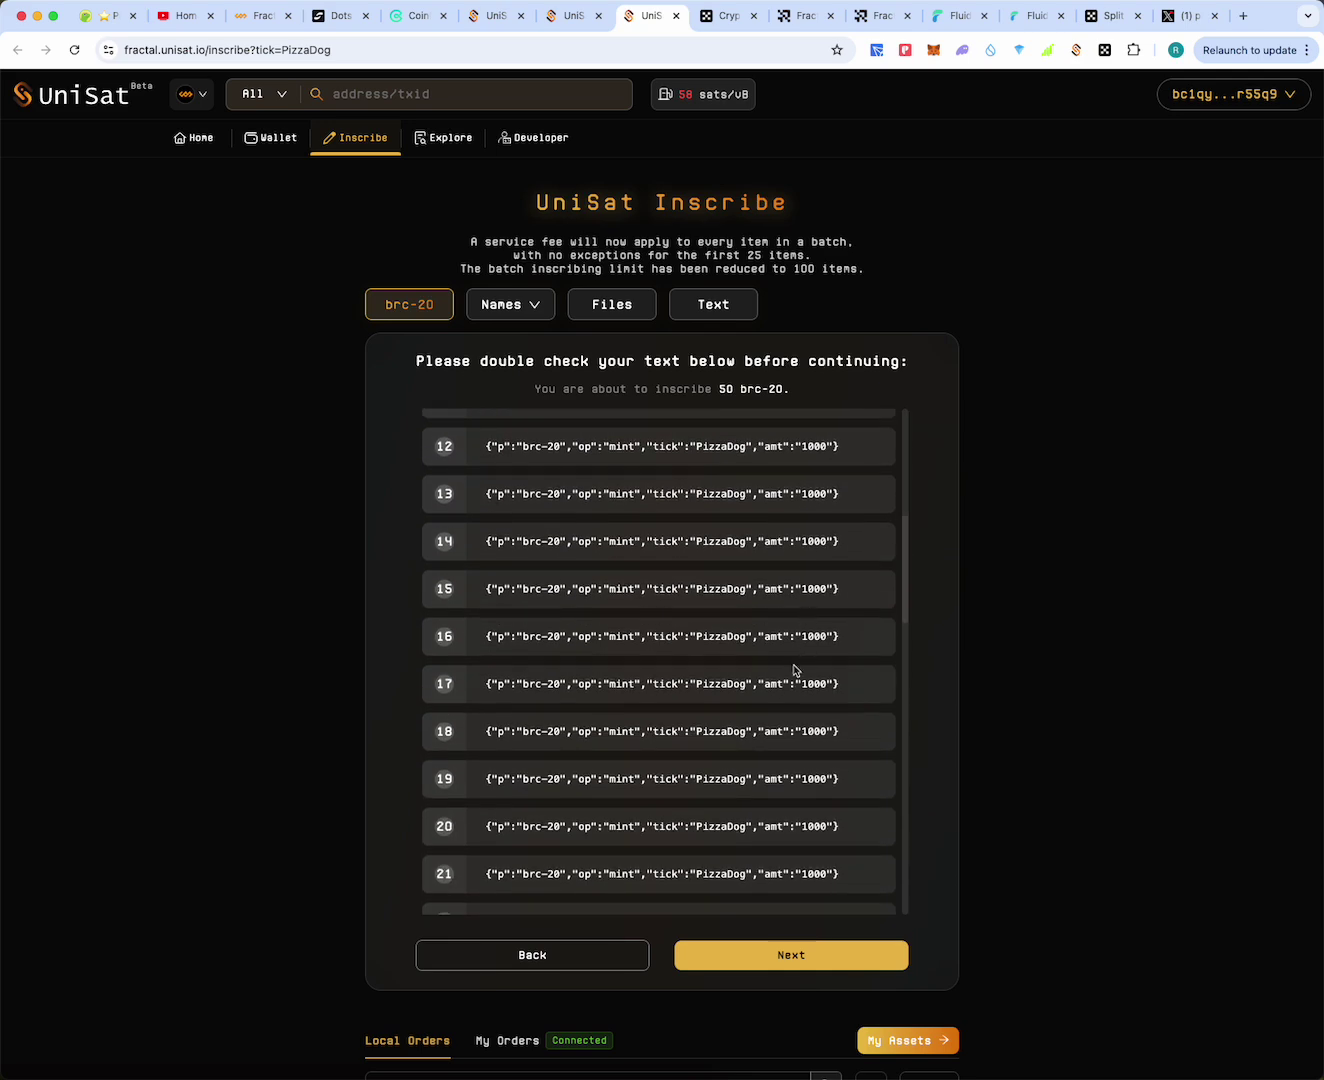
scroll(801, 697, down, 10)
scroll(799, 703, down, 15)
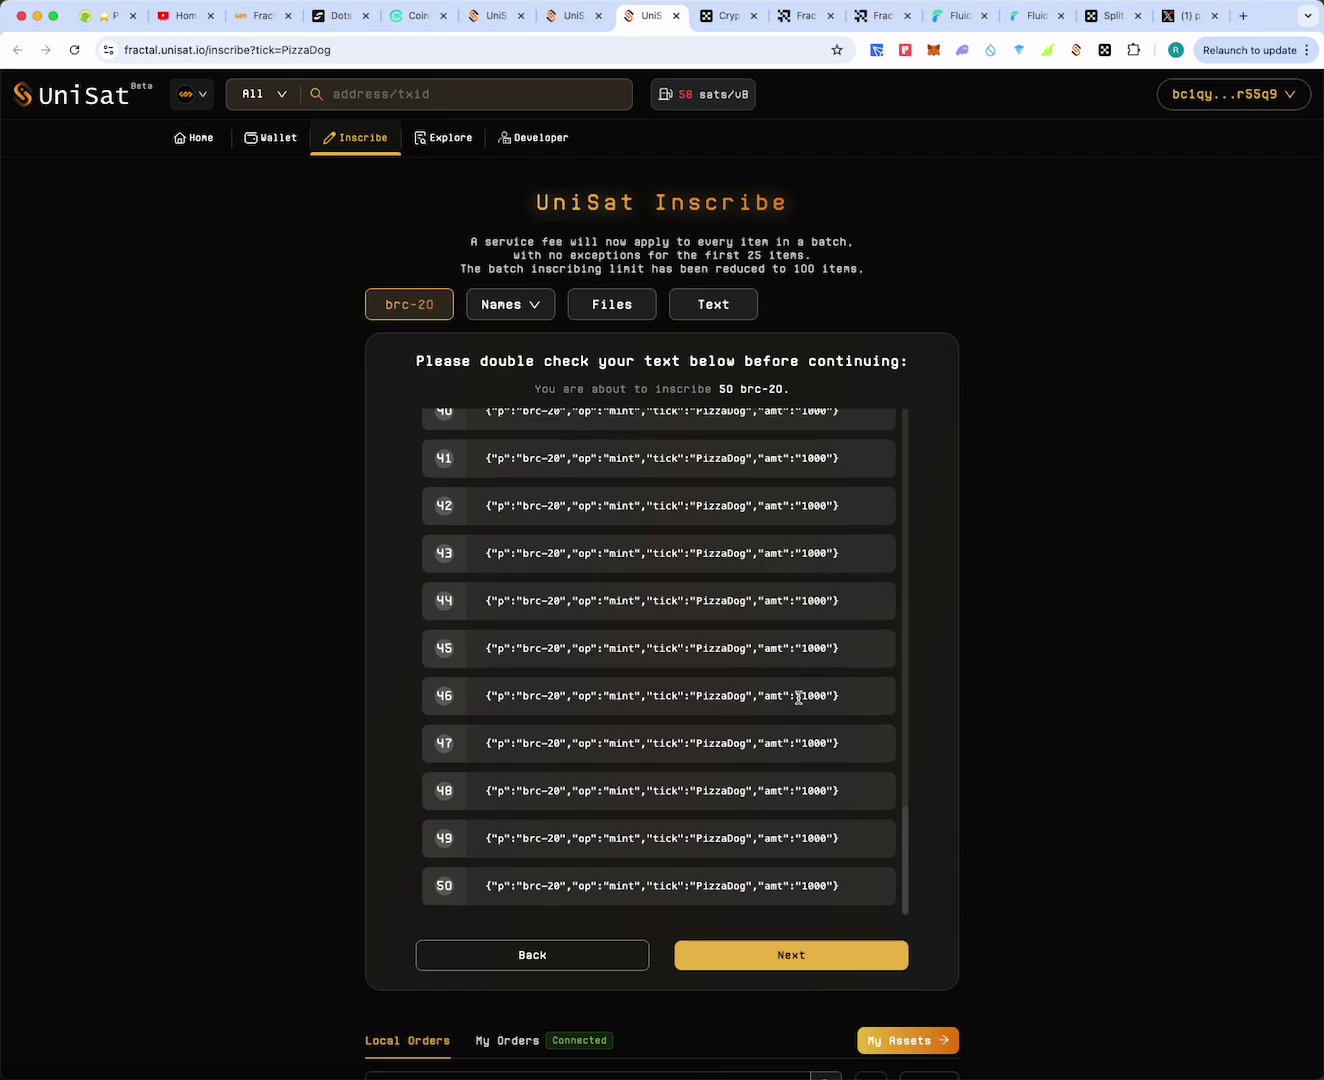
scroll(798, 700, up, 10)
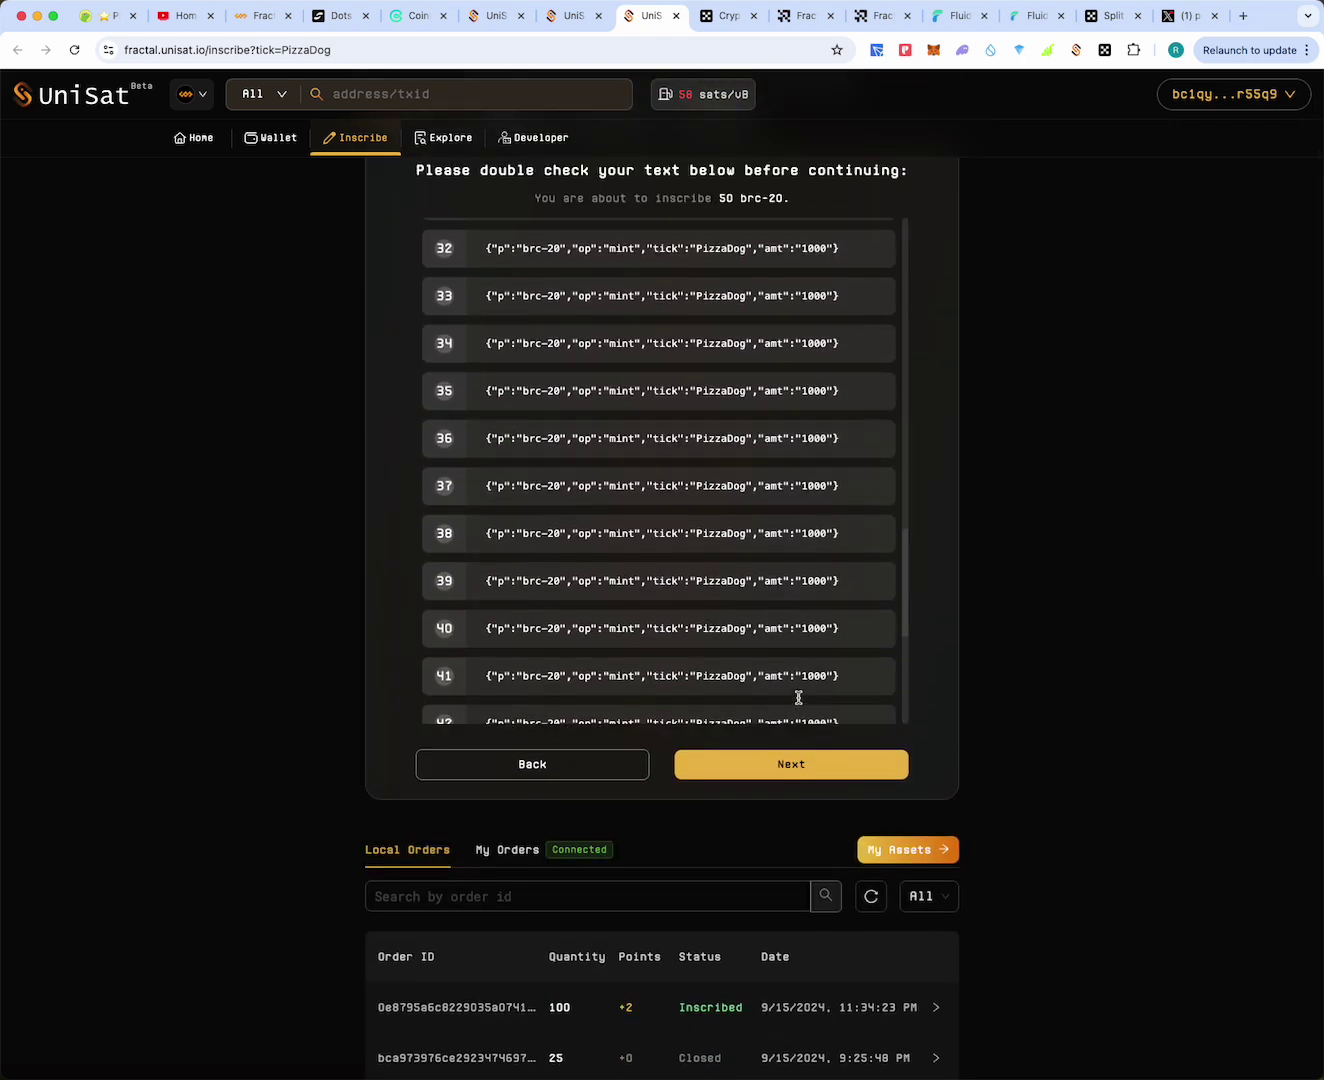
scroll(713, 1040, down, 10)
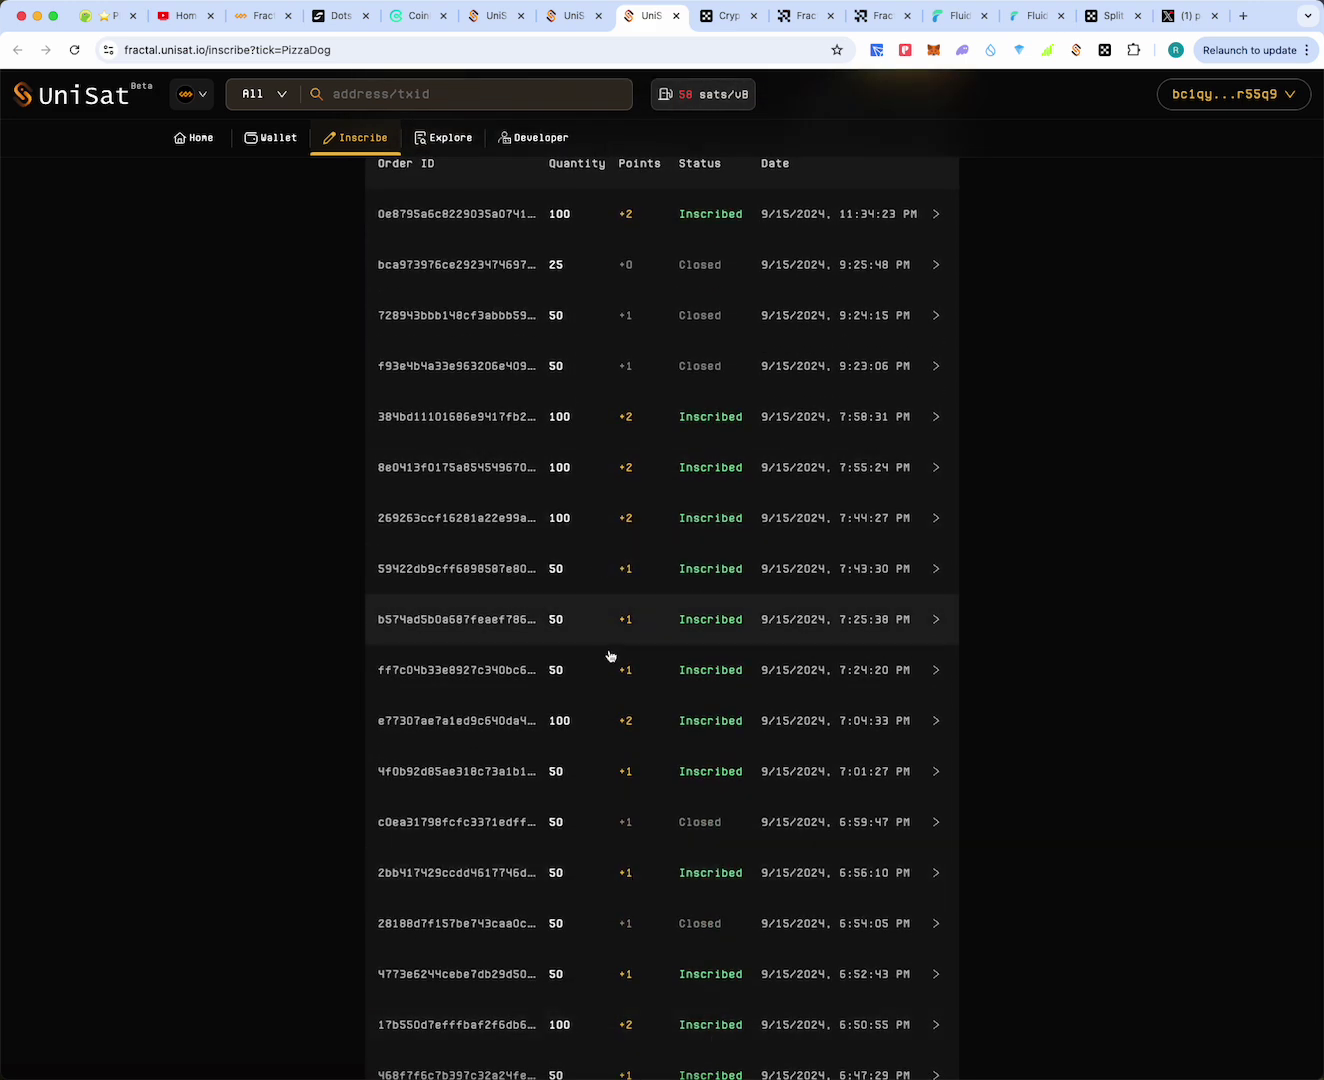
scroll(739, 526, up, 5)
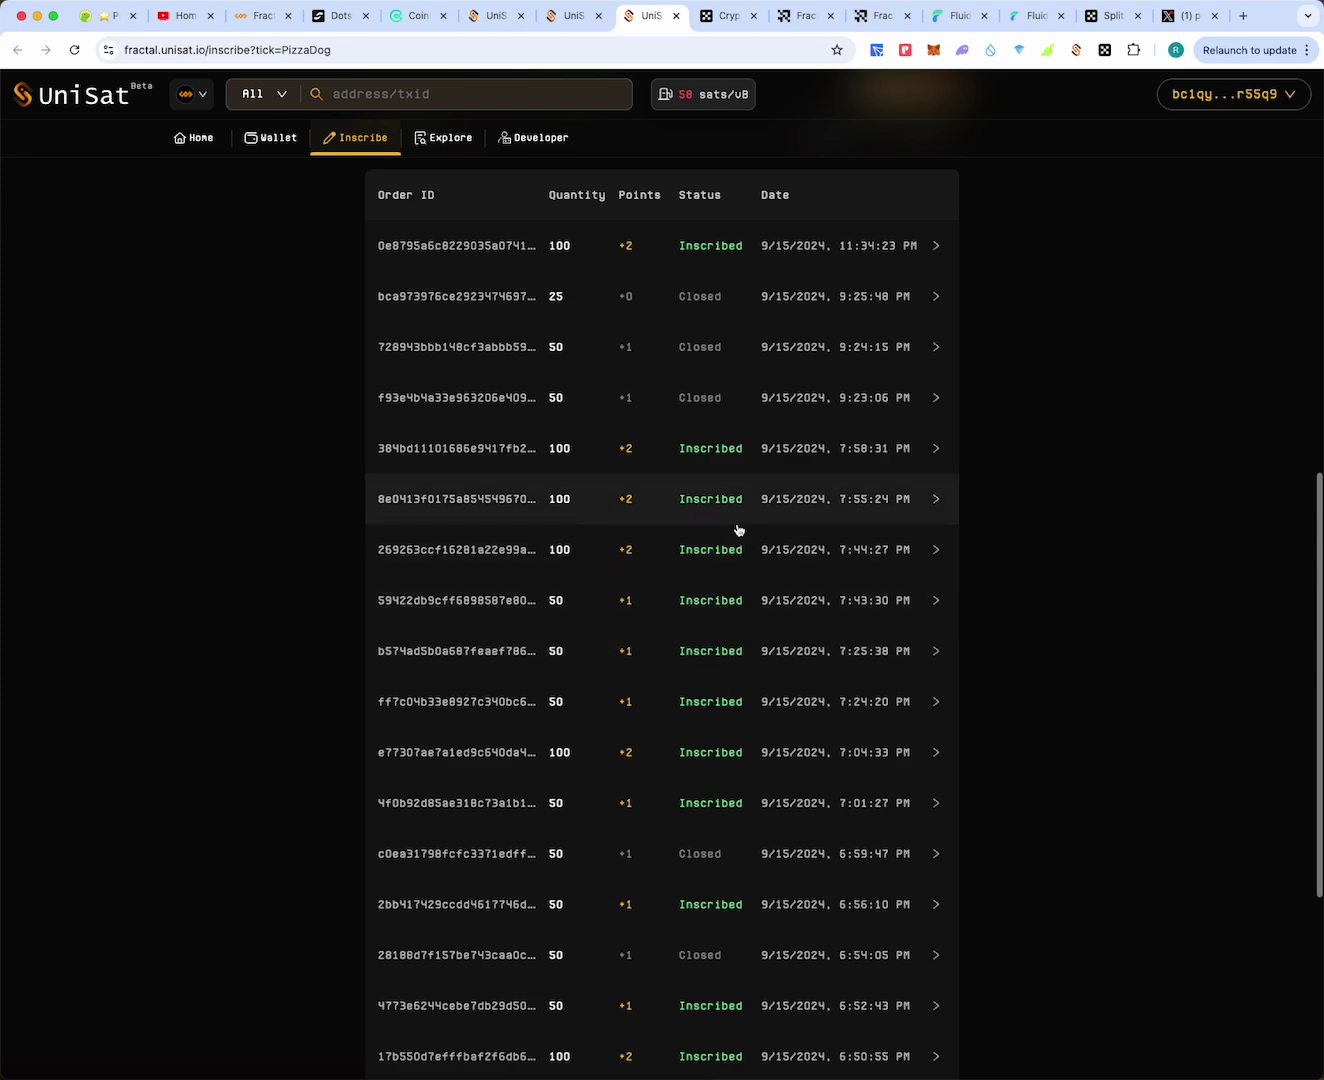
scroll(739, 529, up, 4)
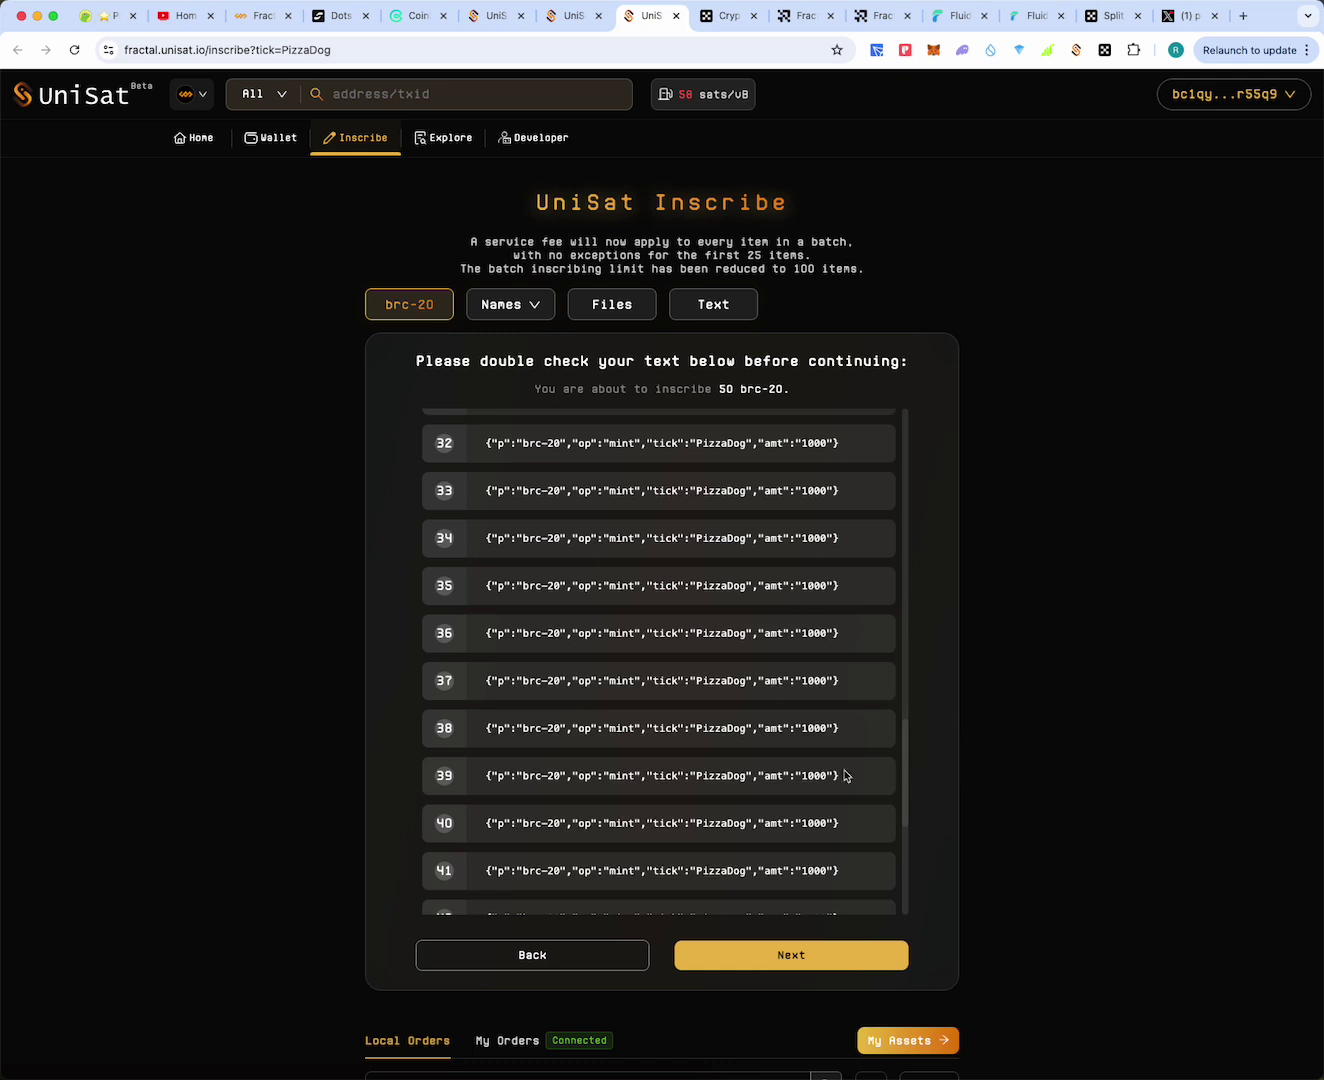
Accept the reviewed inscriptions and choose the connected wallet address as the single receiving address
click(853, 955)
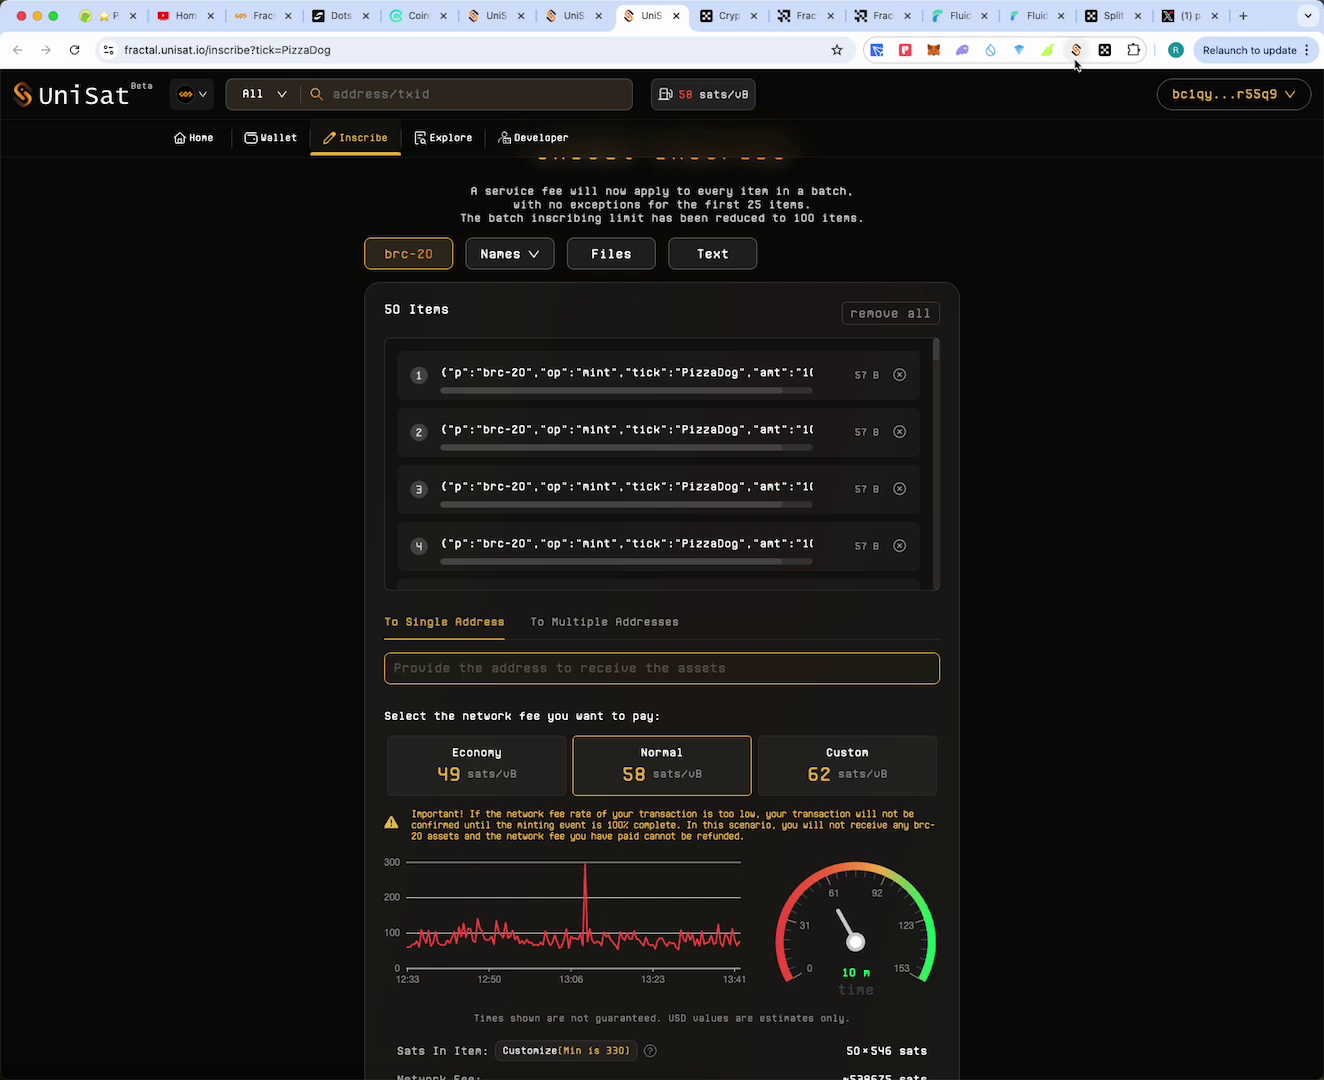
click(646, 668)
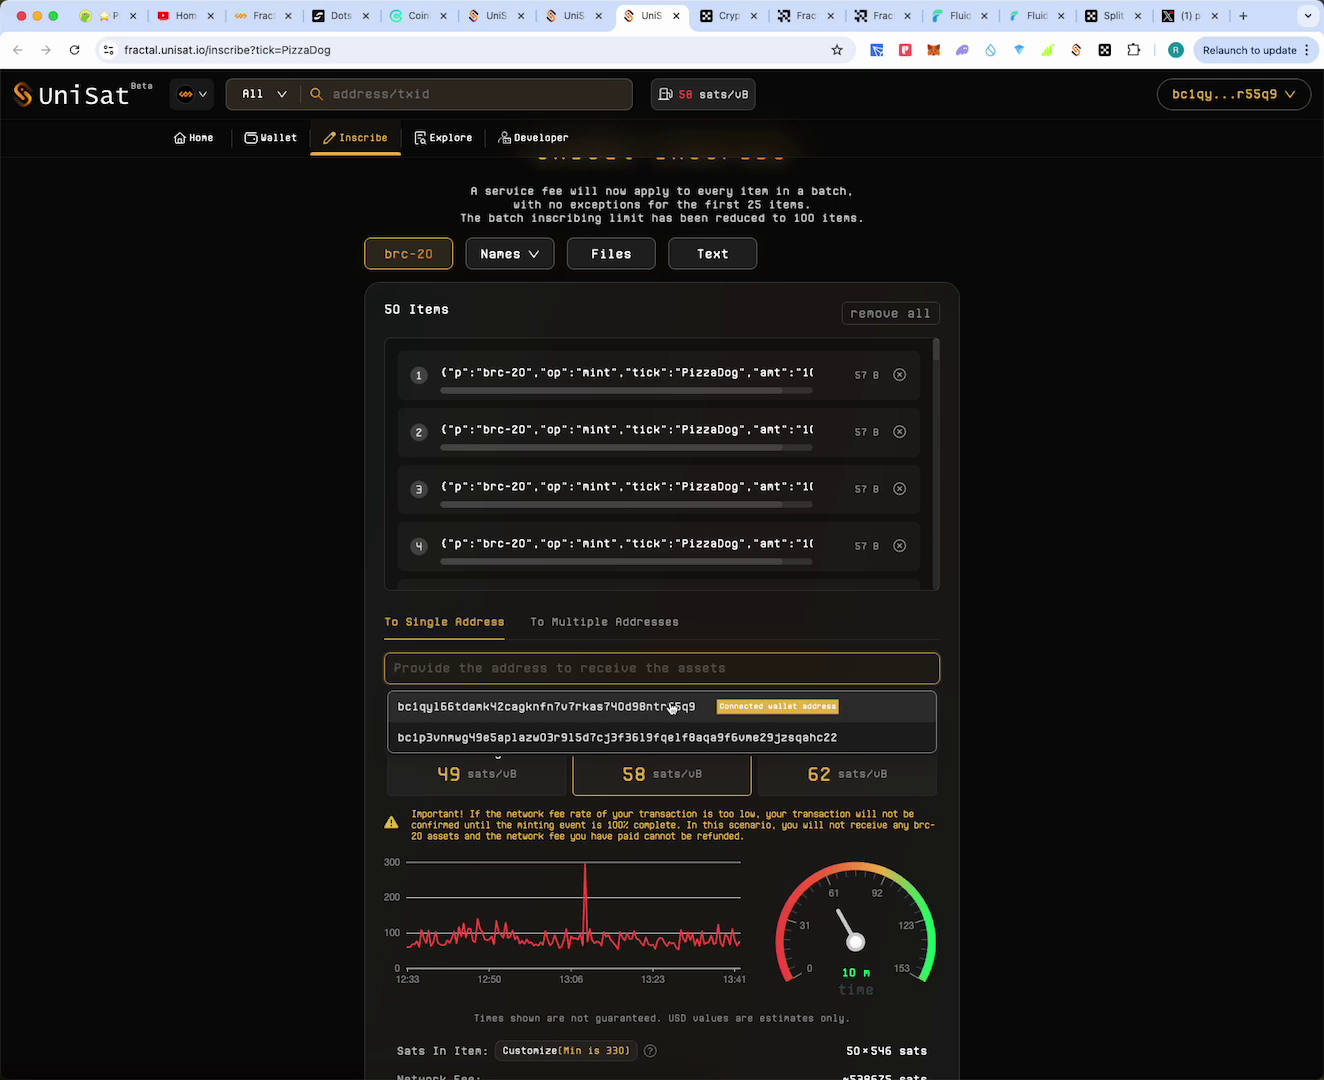
click(672, 707)
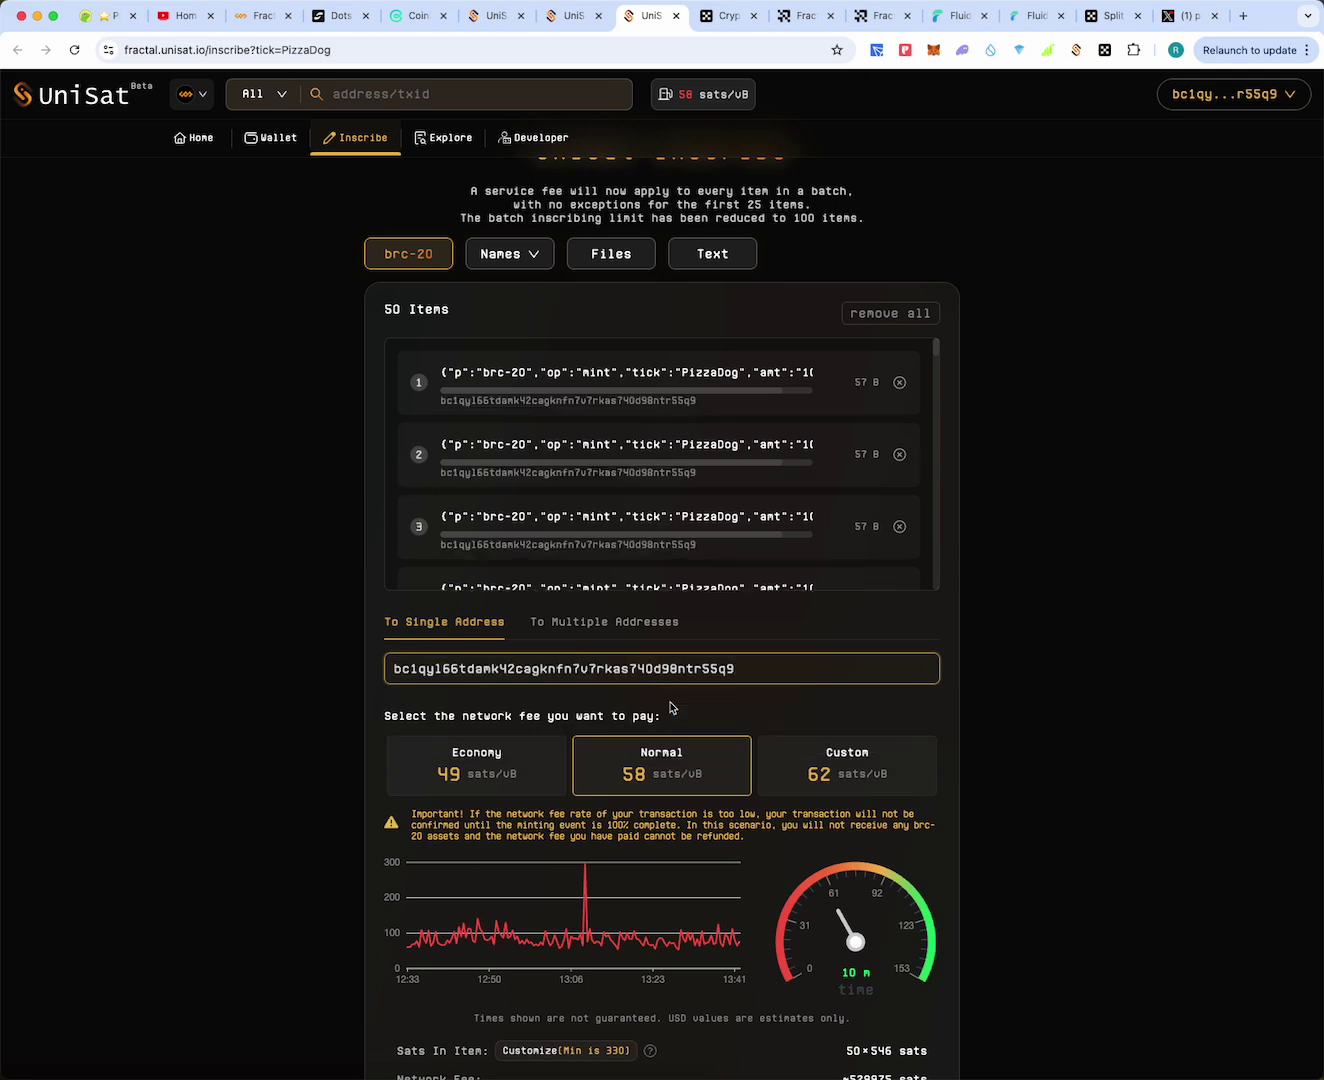
Select the Custom network fee of 62 sats/vB, review the cost breakdown and submit the order for payment
scroll(1000, 754, down, 2)
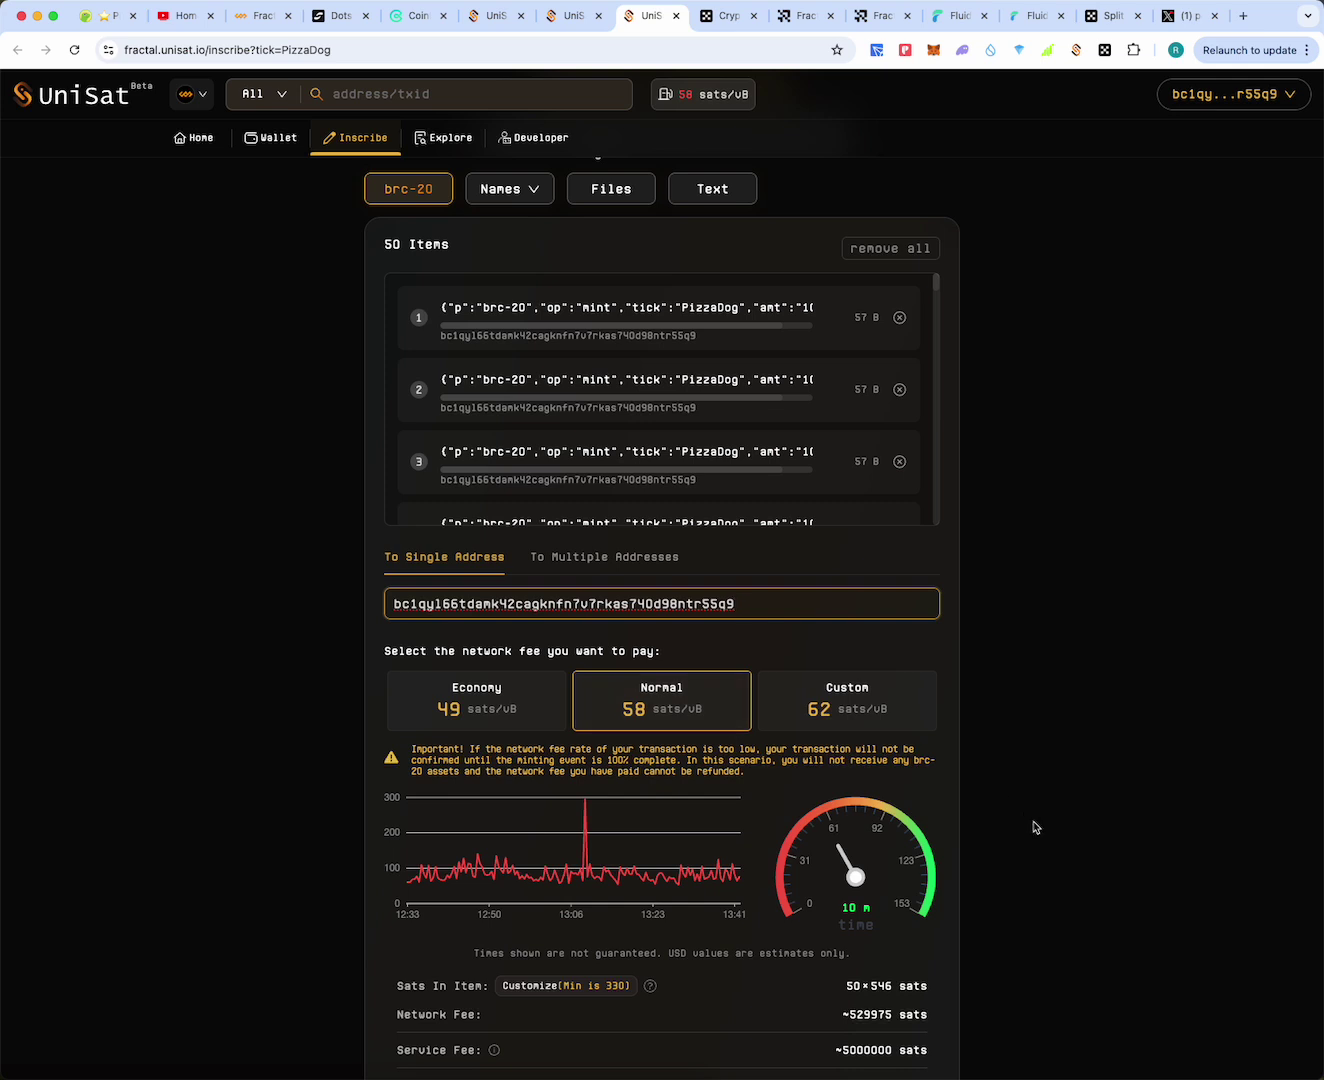
click(884, 721)
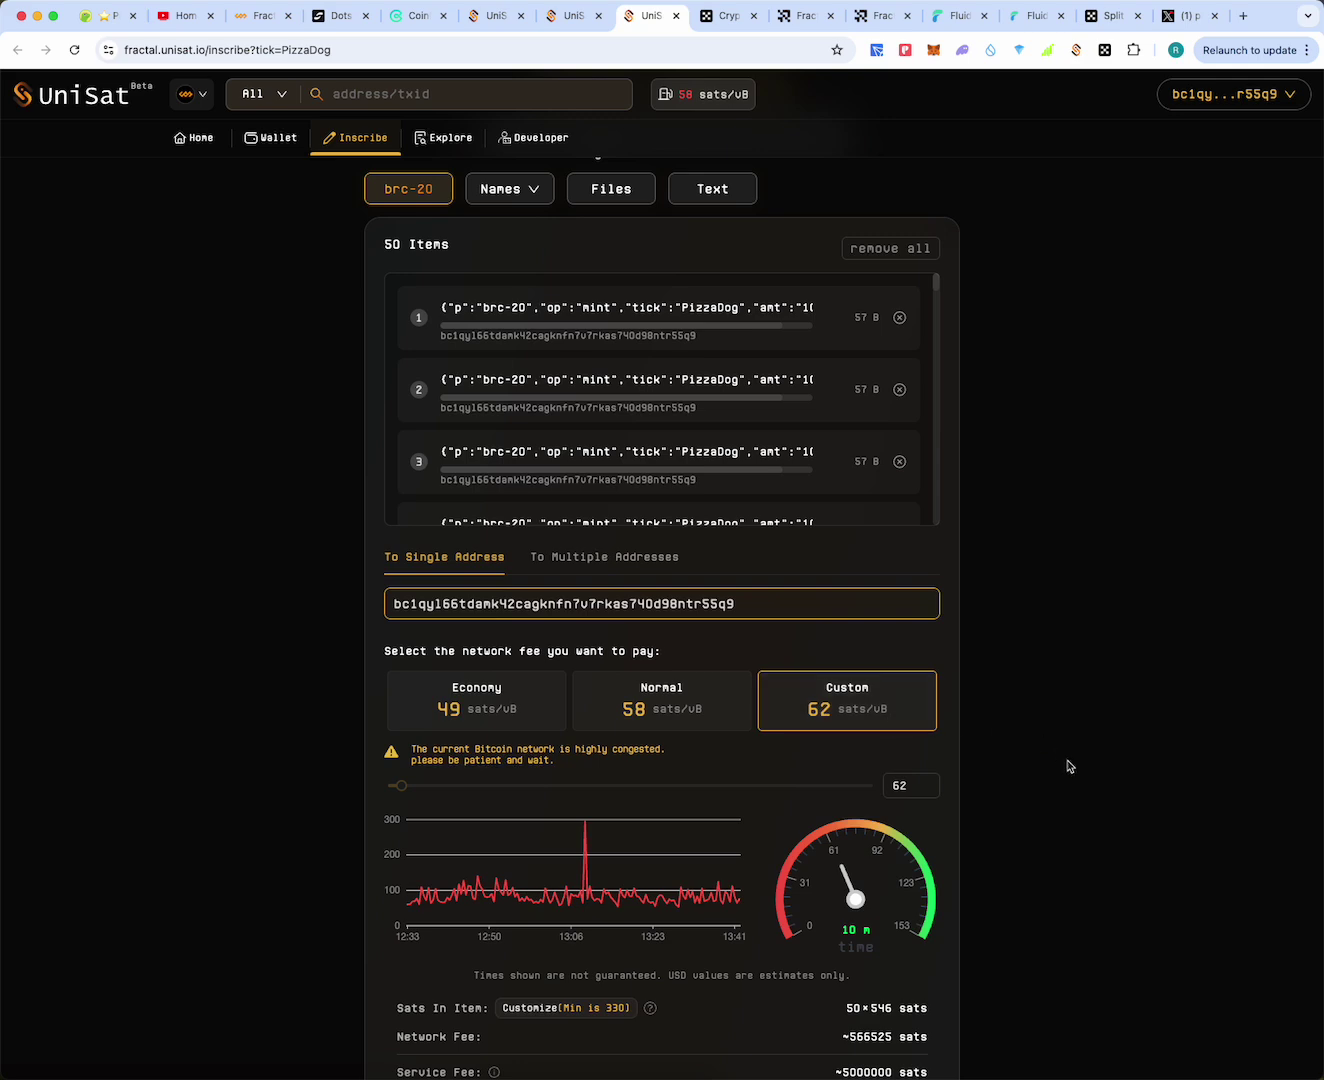
scroll(1067, 765, down, 1)
scroll(1067, 765, down, 3)
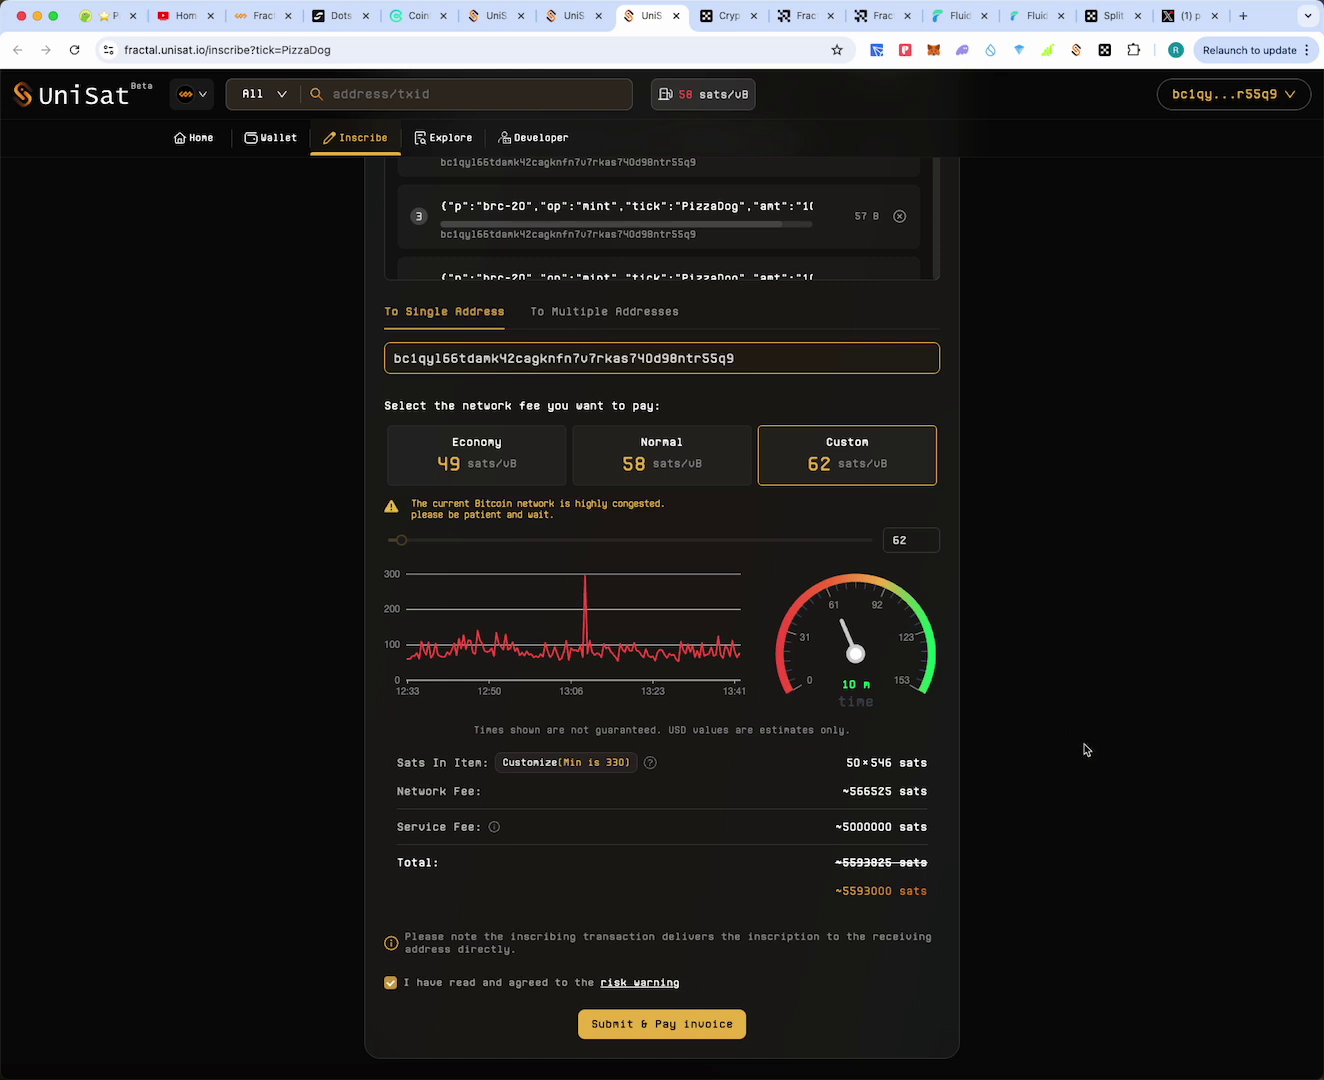
scroll(1085, 748, down, 1)
click(727, 987)
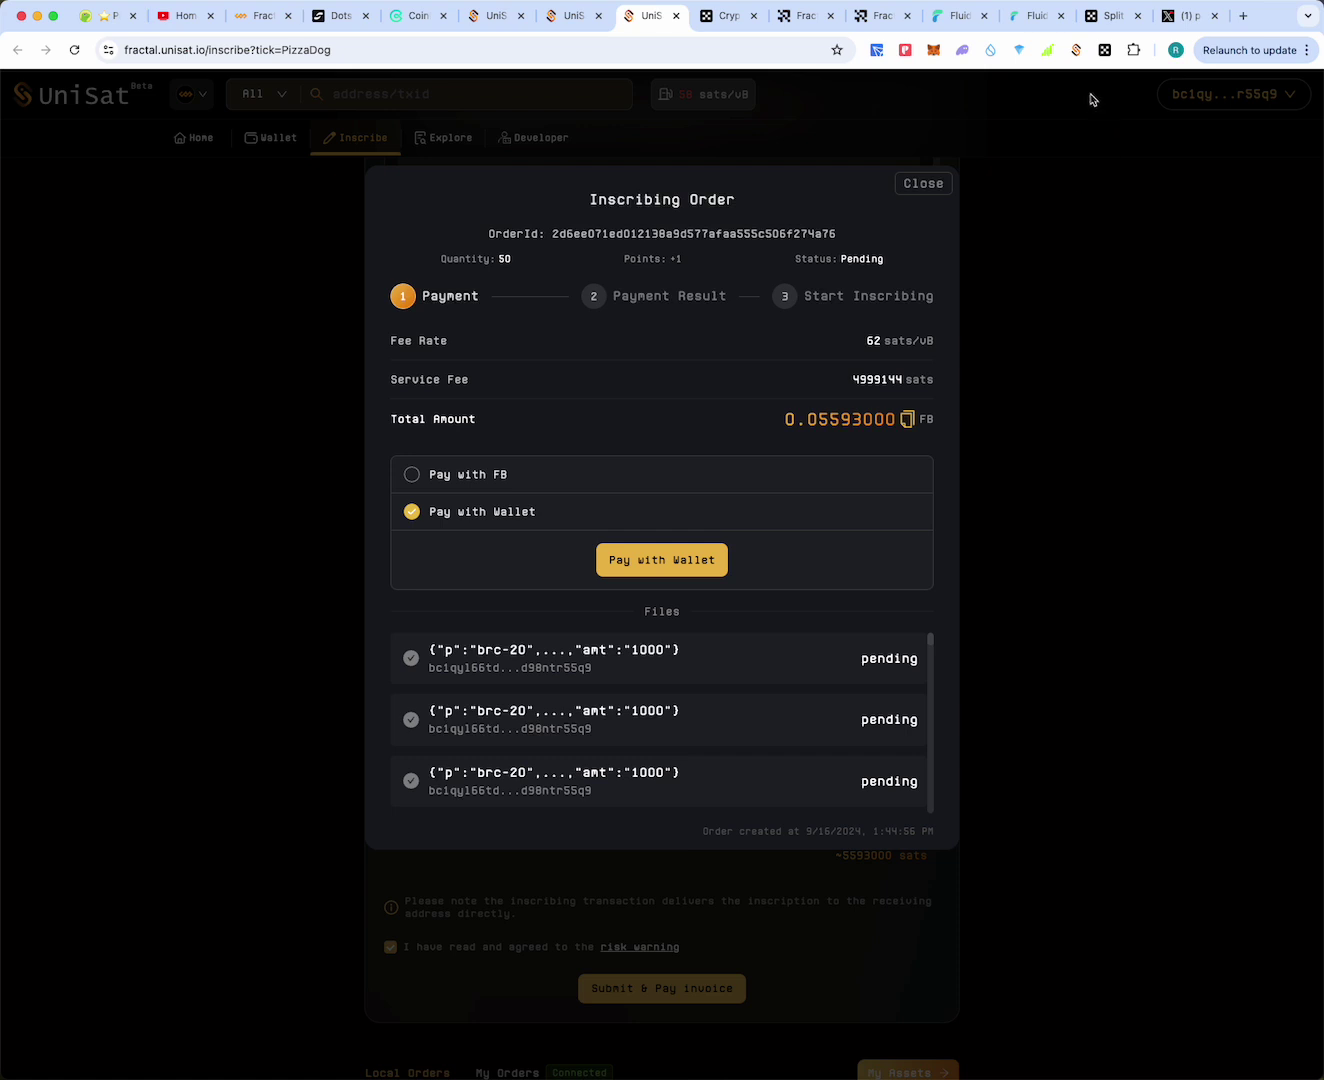
Check the FB balance in the UniSat wallet extension, and open the calculator with its display cleared
click(1078, 50)
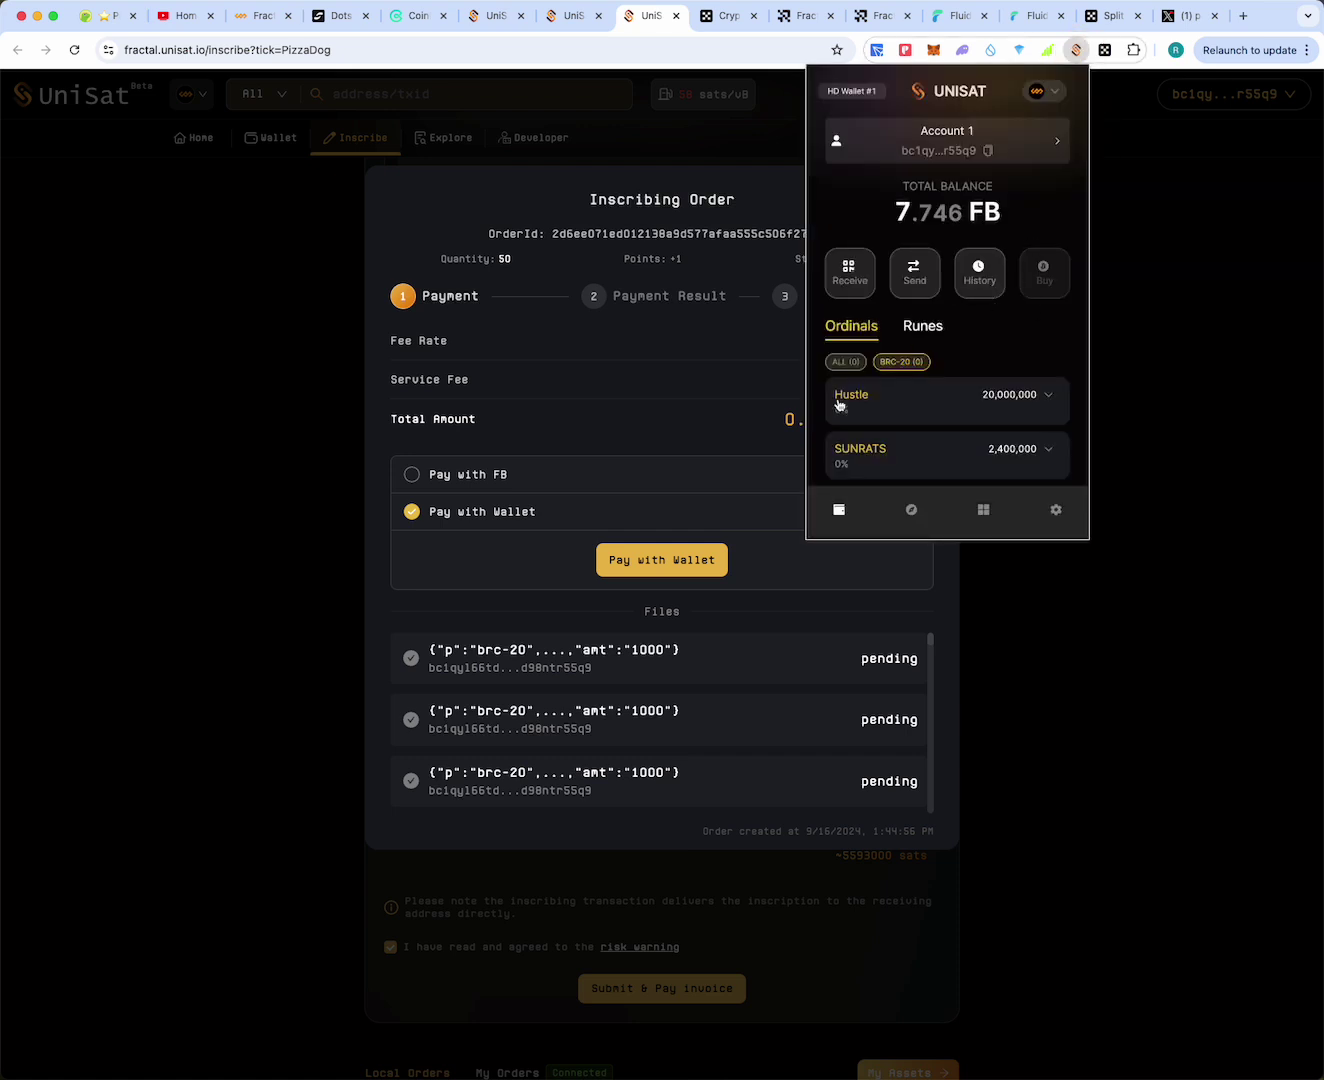
click(710, 449)
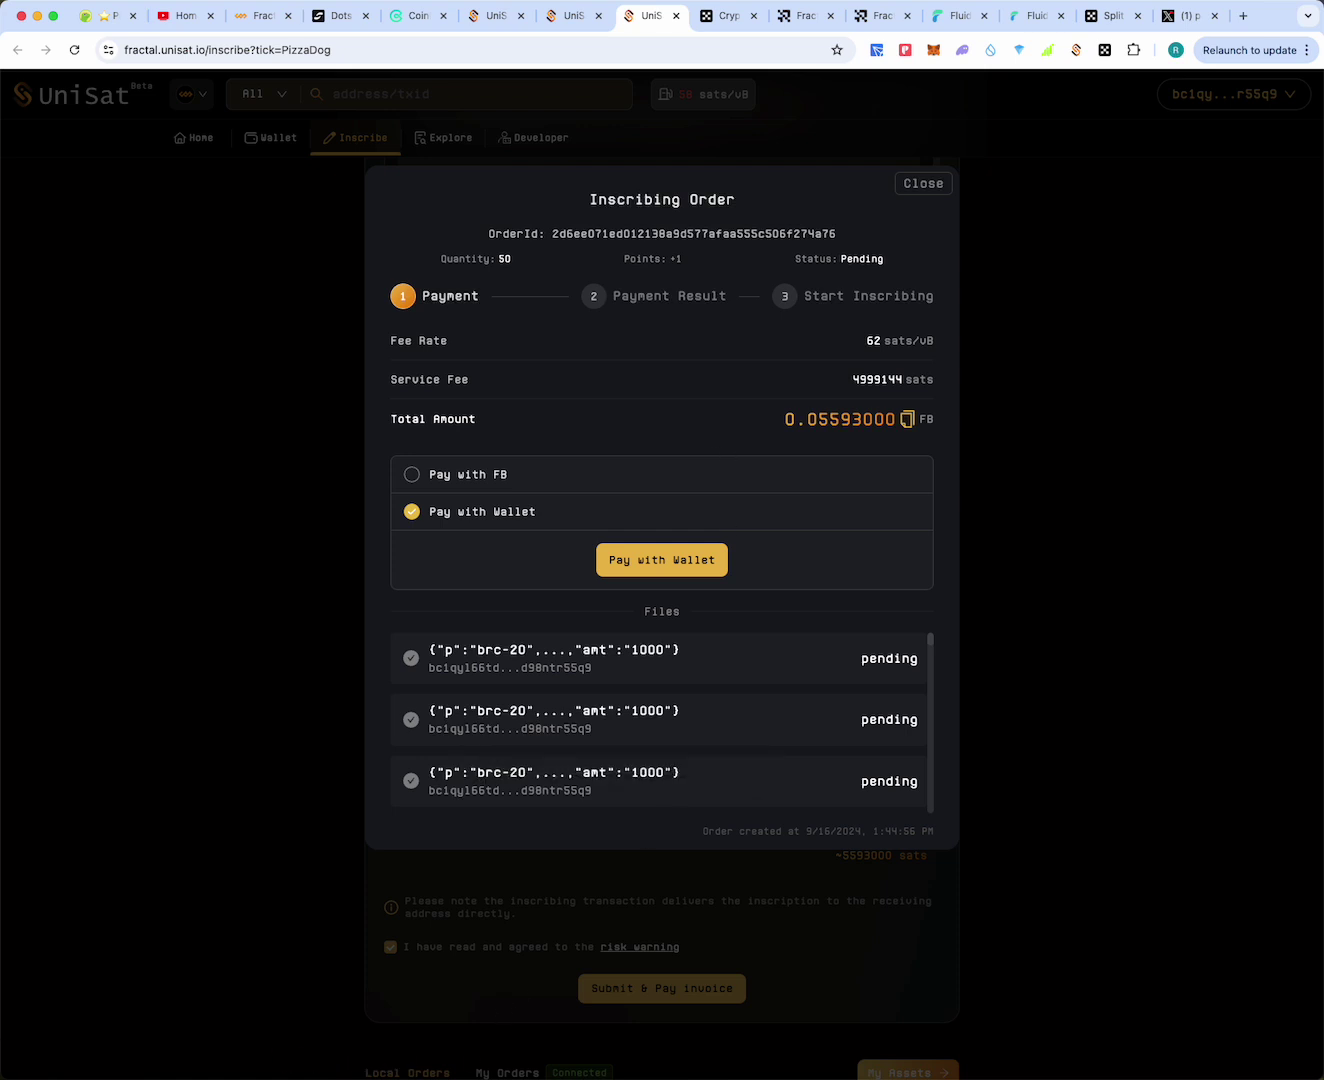
click(275, 1076)
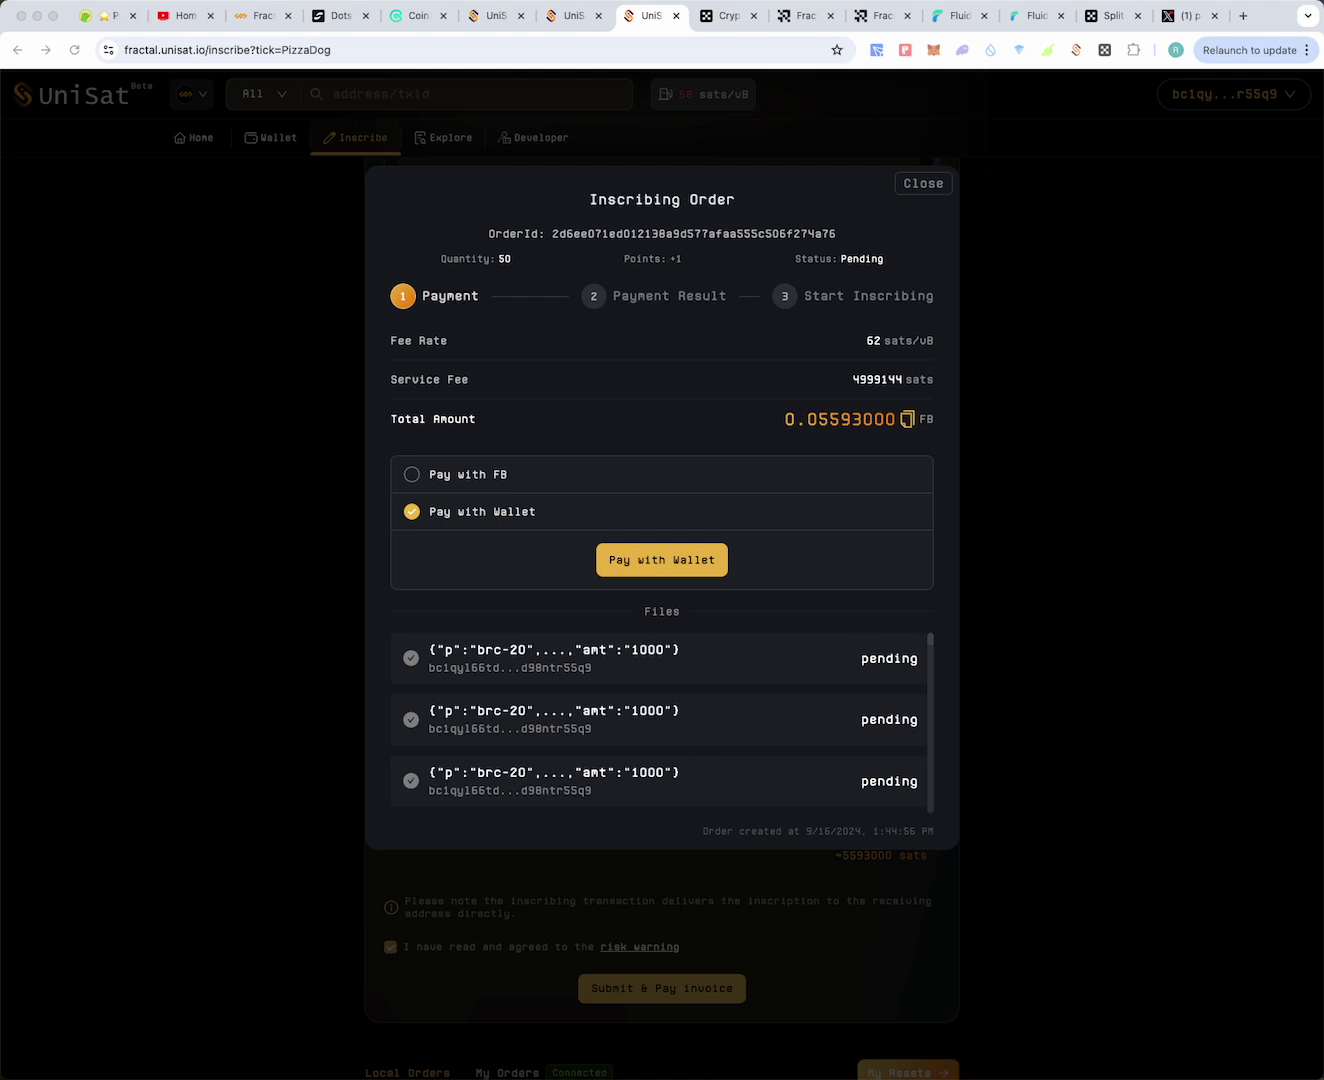
click(223, 690)
click(250, 692)
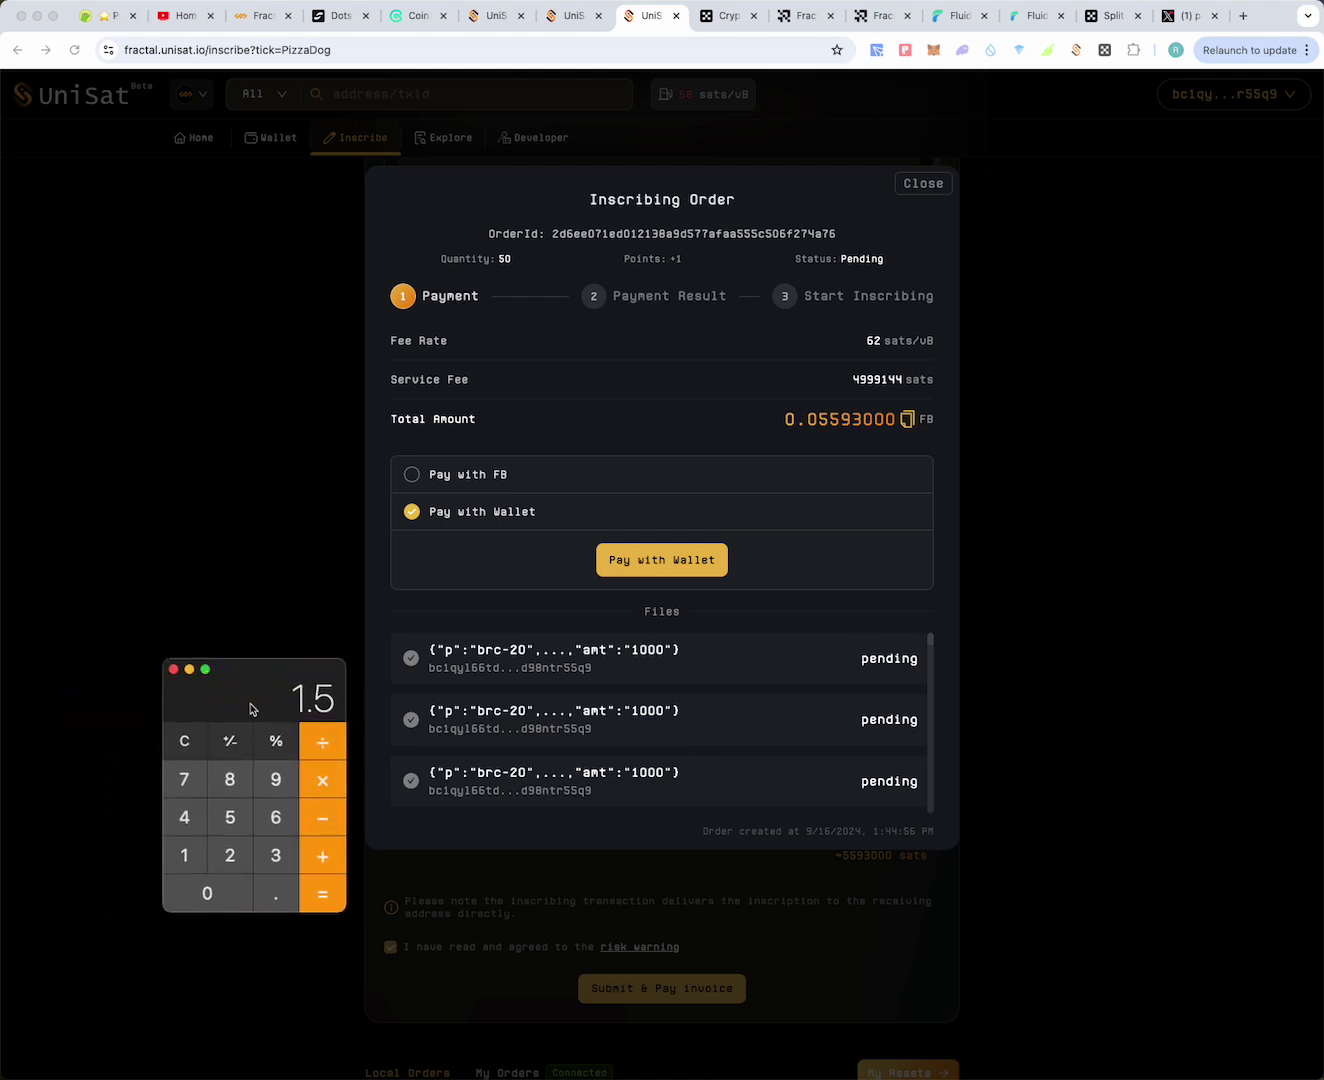
click(186, 740)
Check the refreshed FB dollar price on DotSwap and return to the pending PizzaDog inscribing order
click(347, 18)
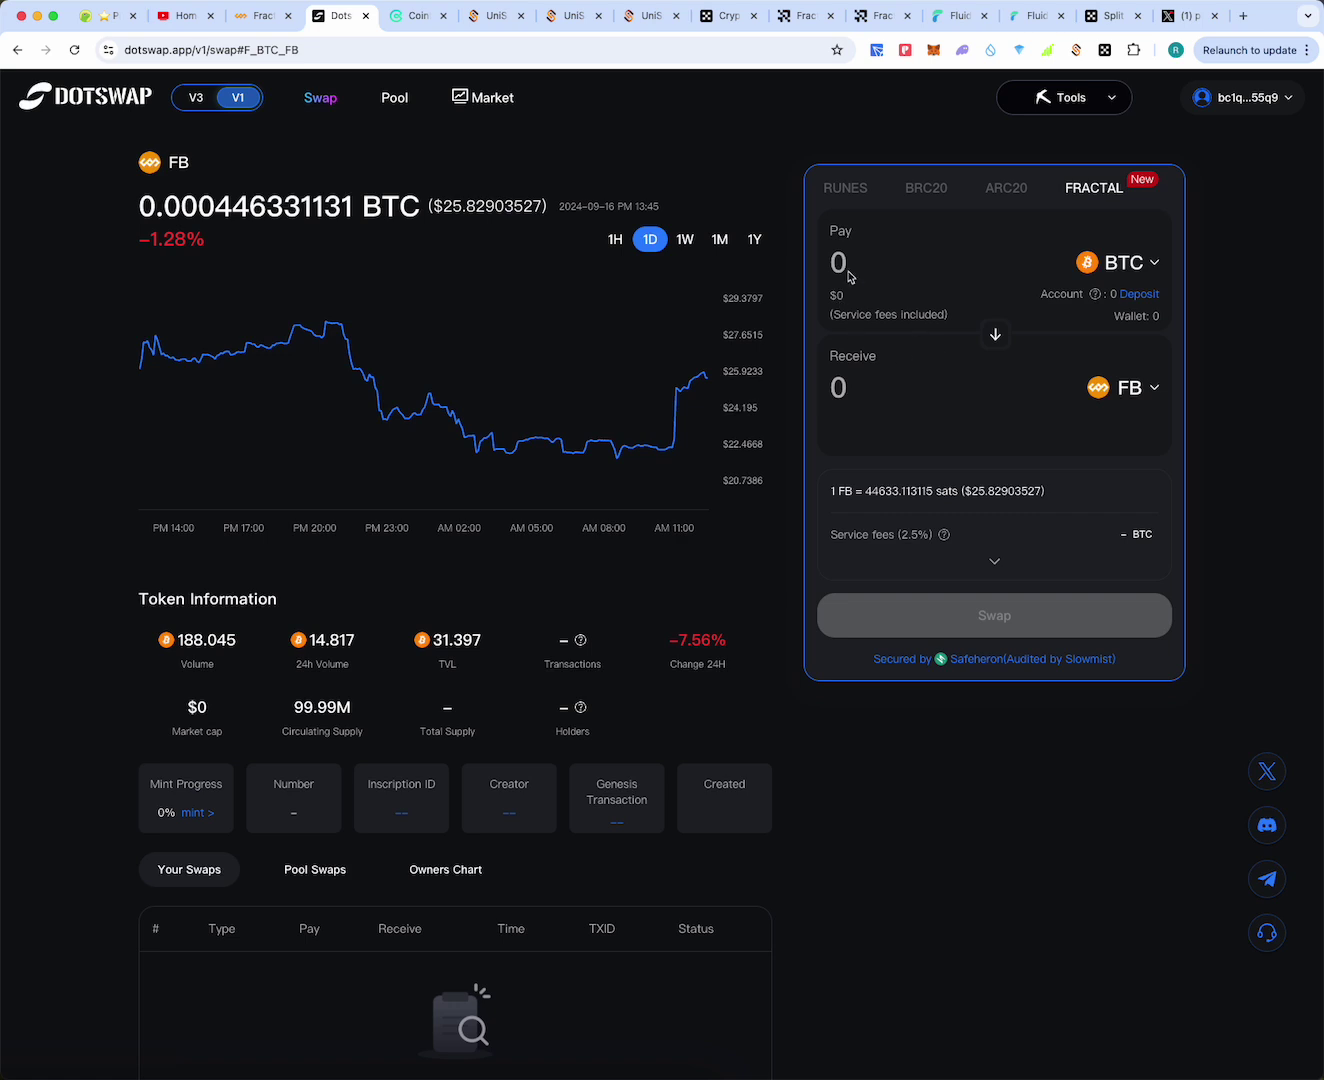
click(74, 49)
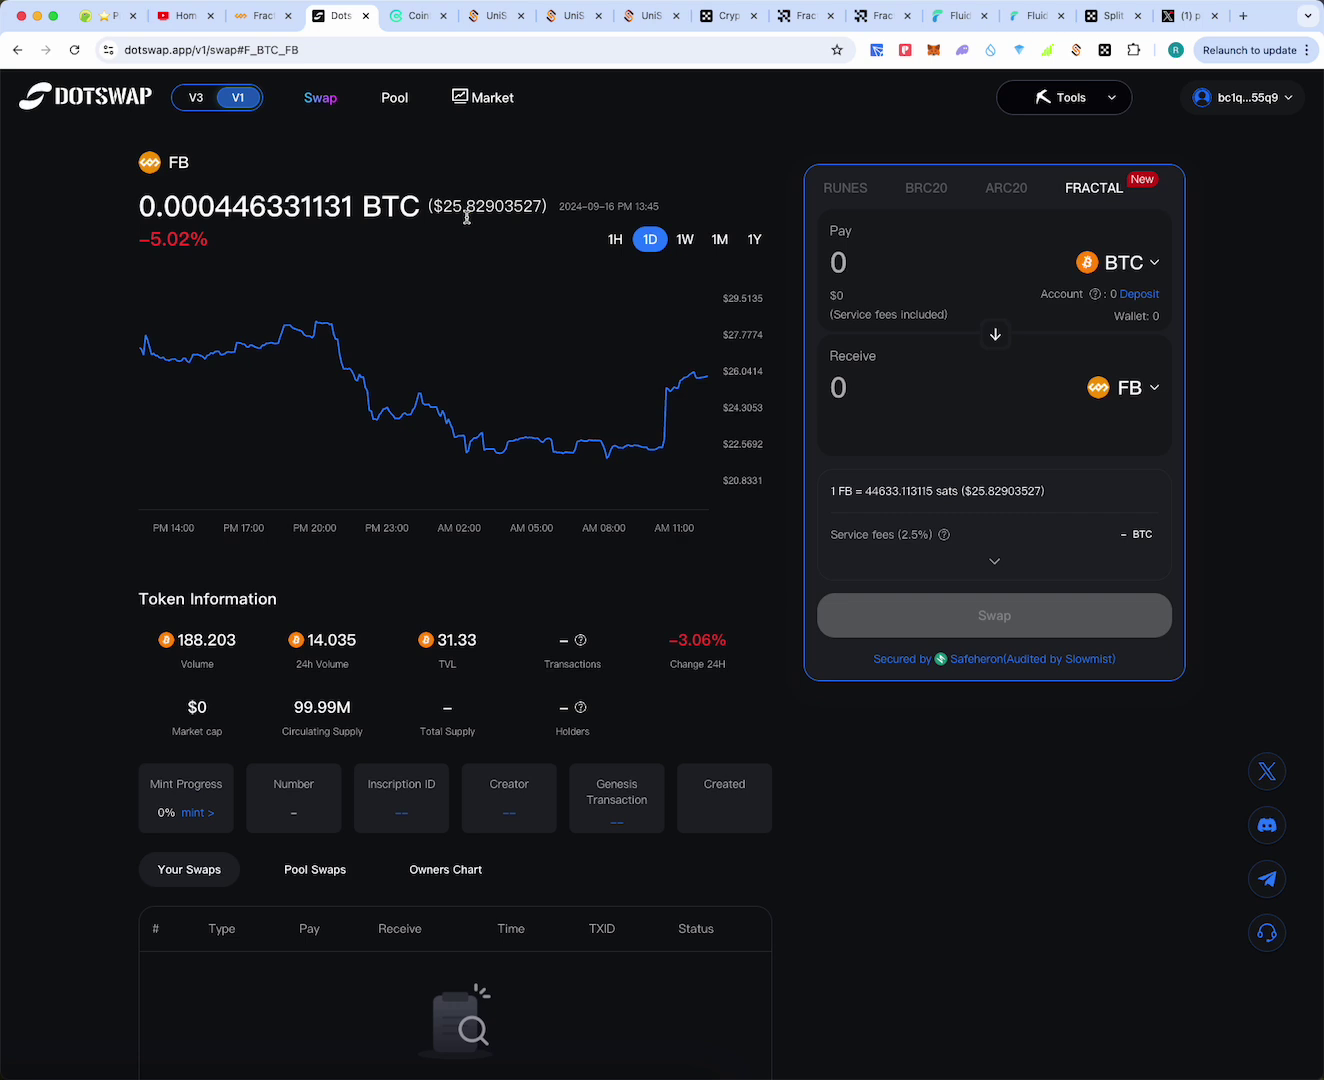
click(494, 16)
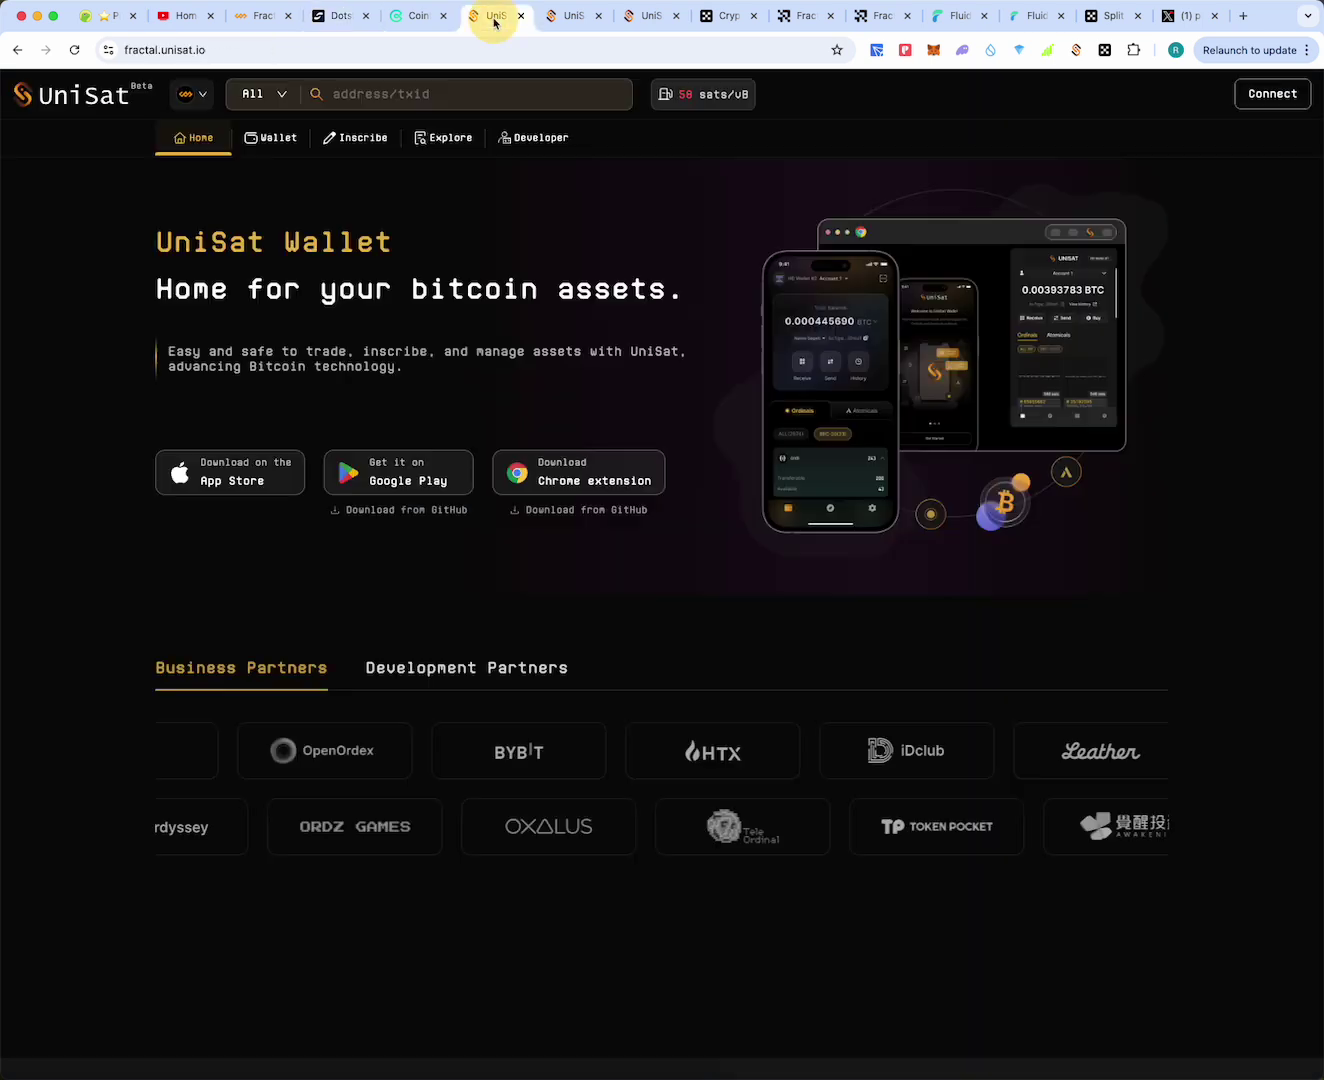
click(569, 16)
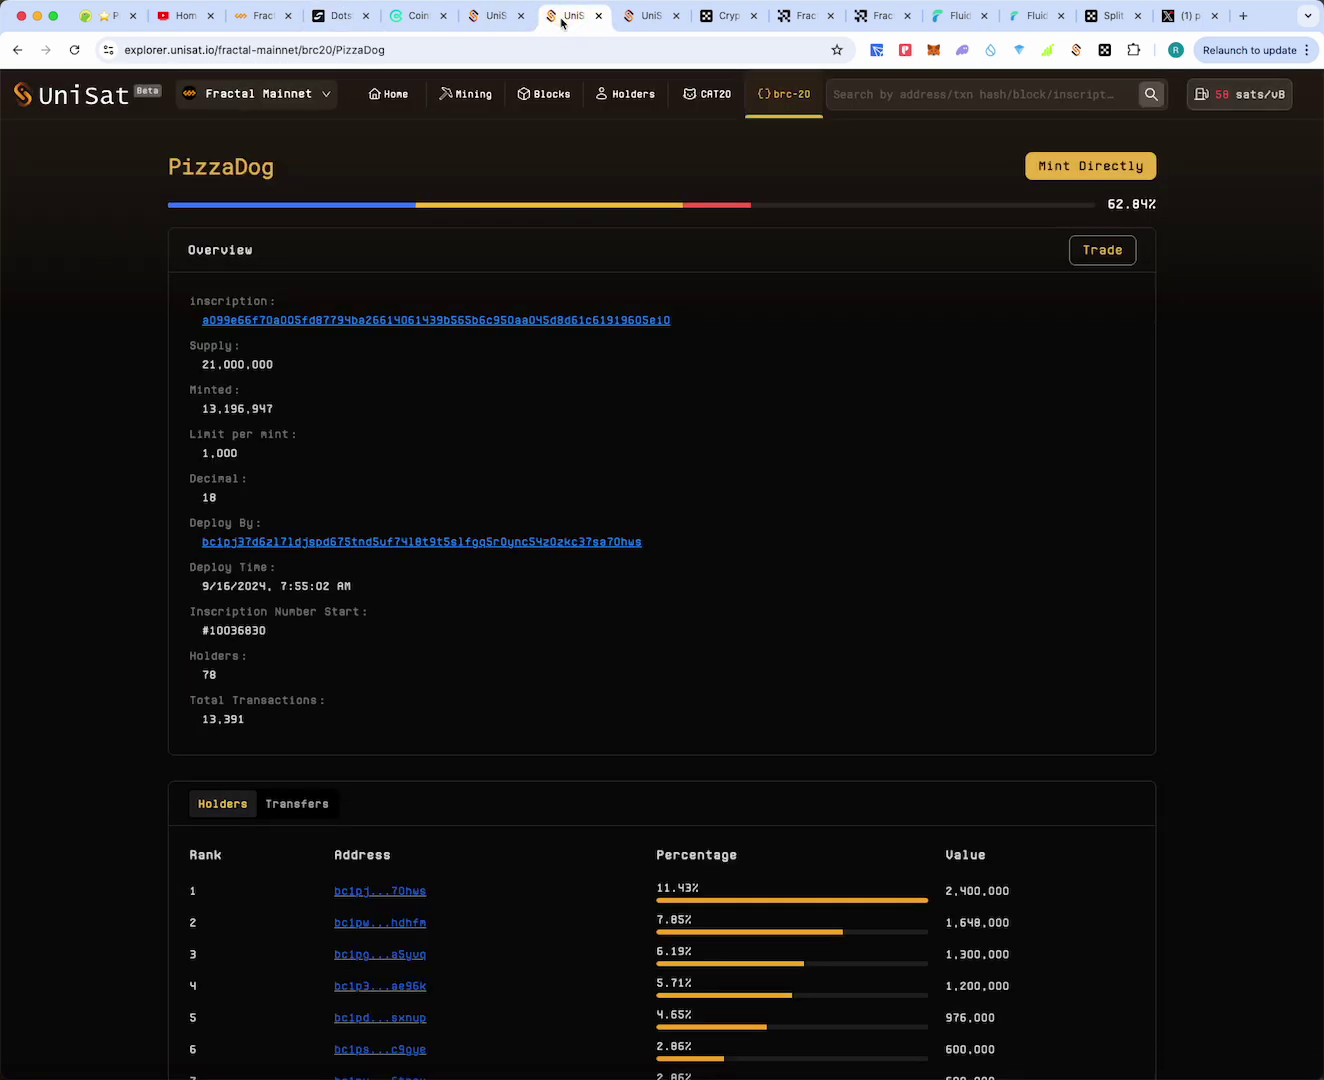
click(640, 16)
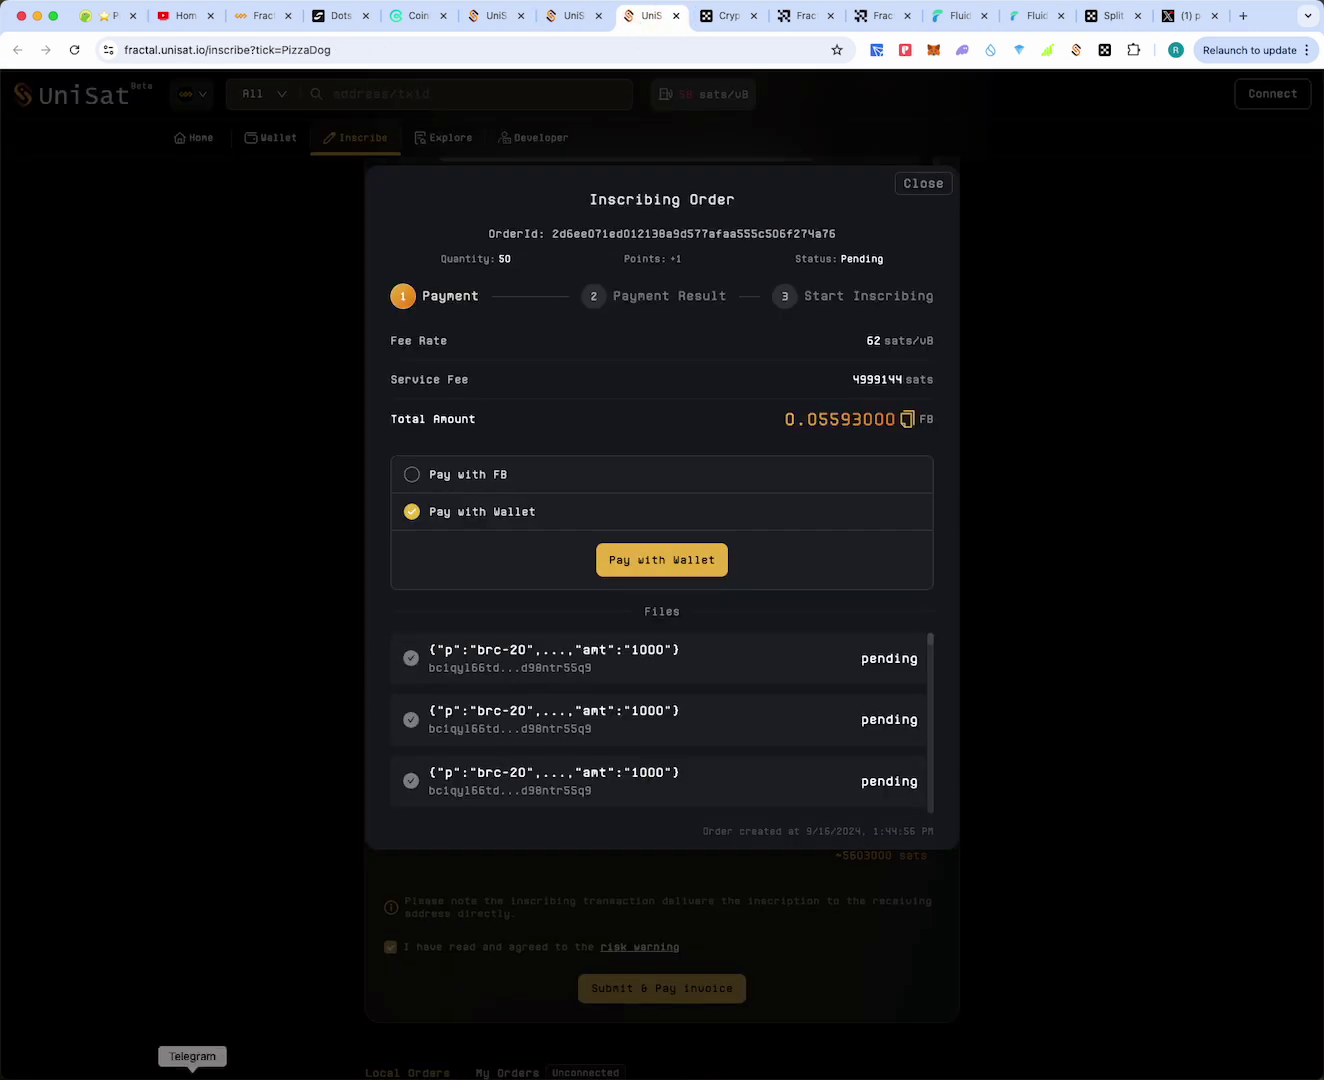
Calculate 26 × 0.05593 in the calculator to convert the order's total amount to dollars, and put the calculator away
click(277, 1076)
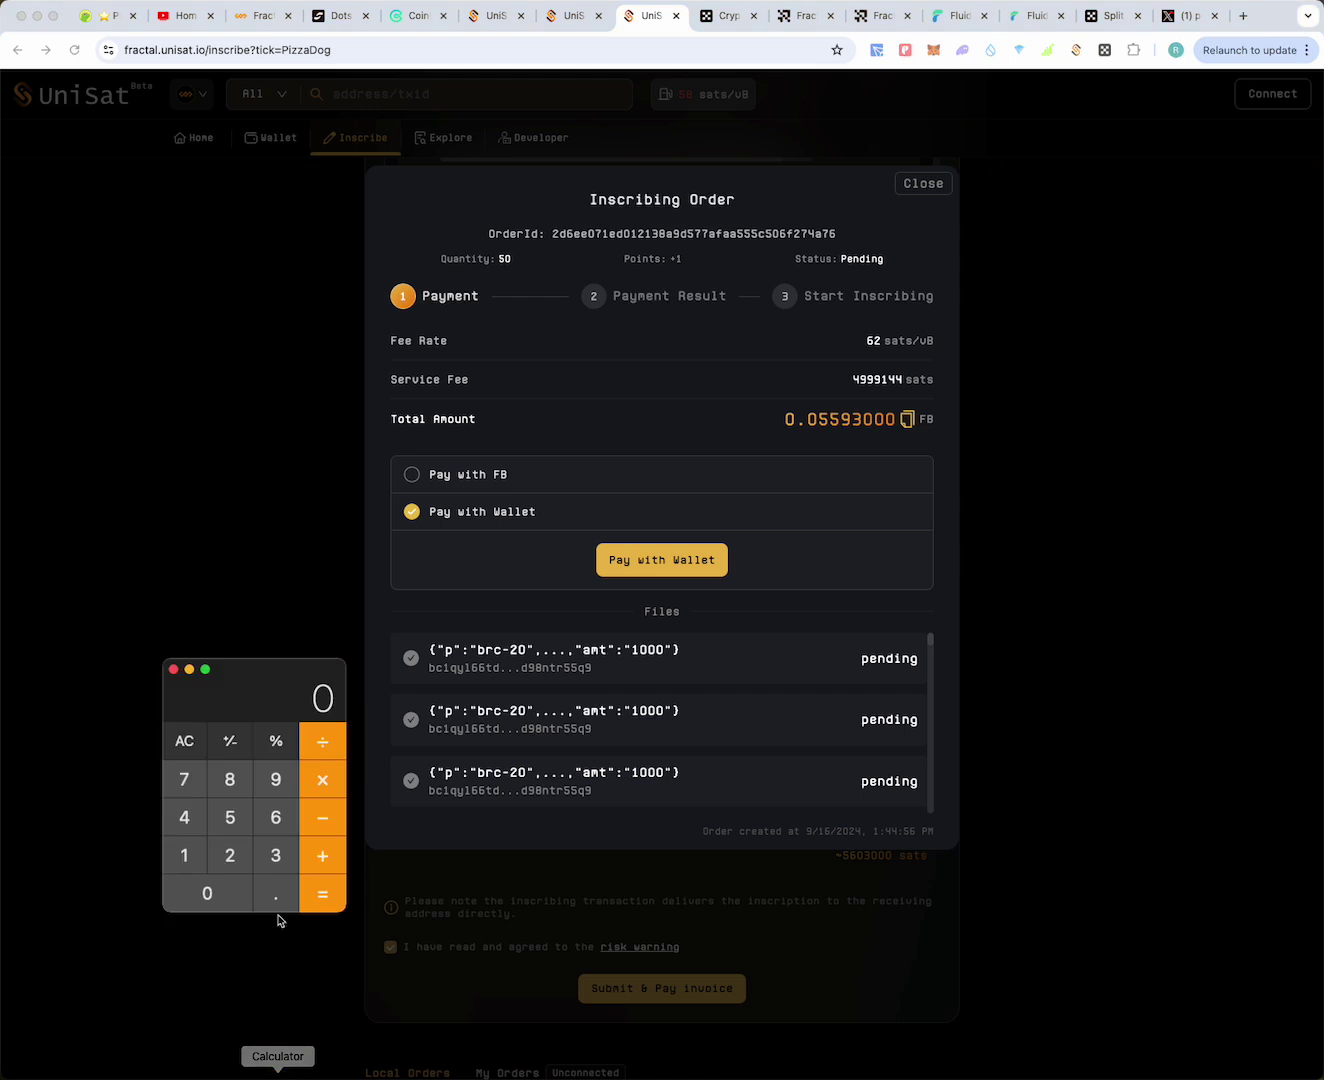
click(231, 855)
click(276, 817)
click(319, 783)
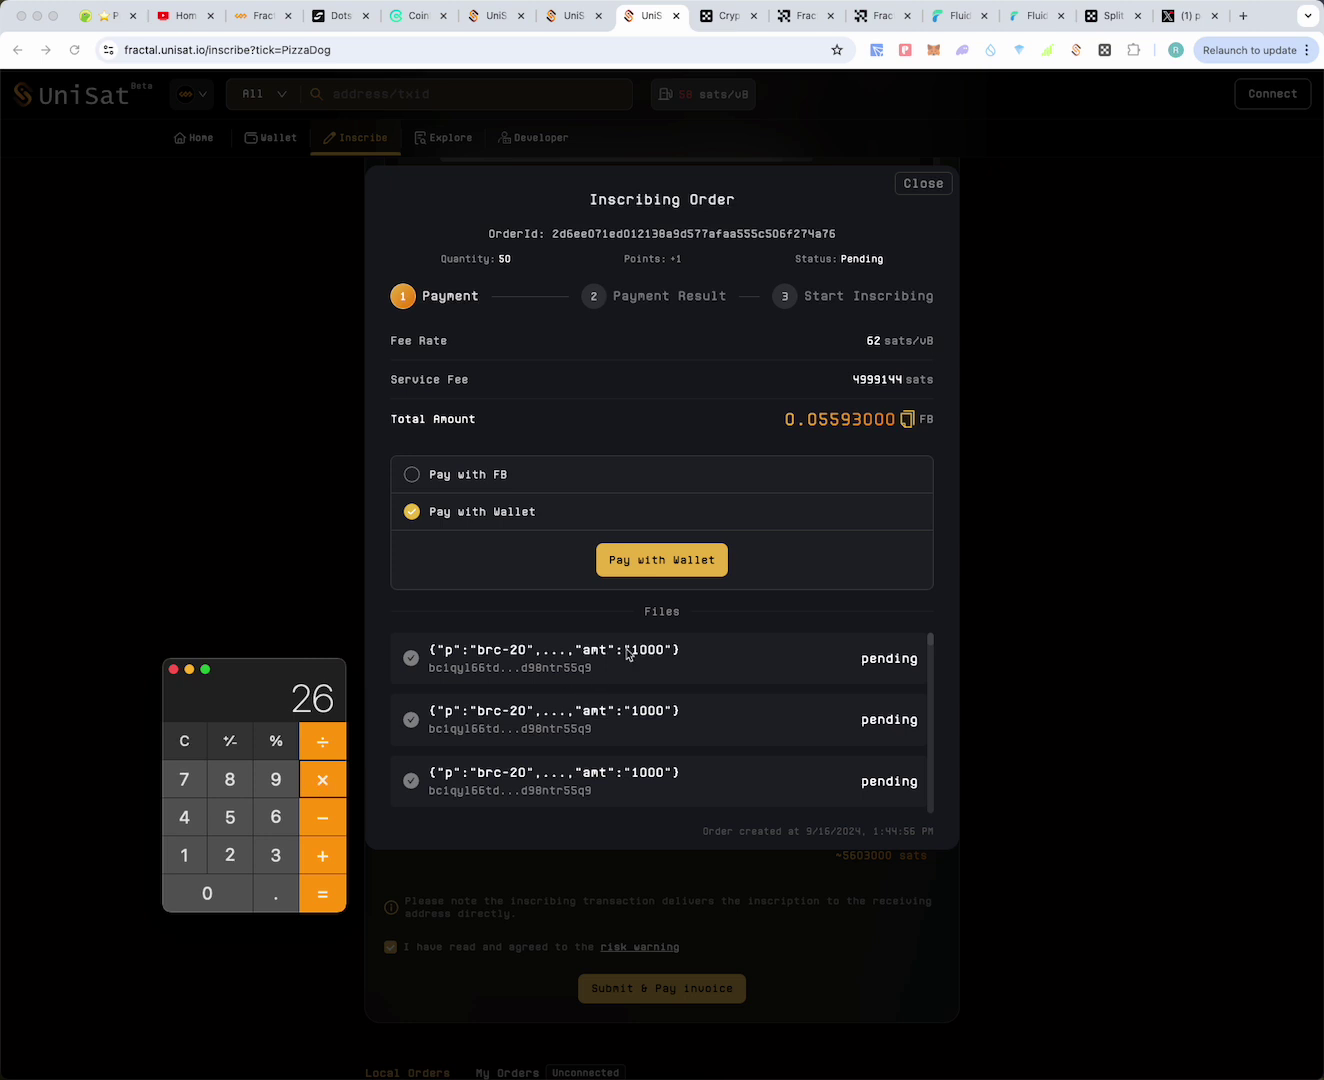
click(256, 900)
click(224, 895)
click(233, 819)
click(232, 818)
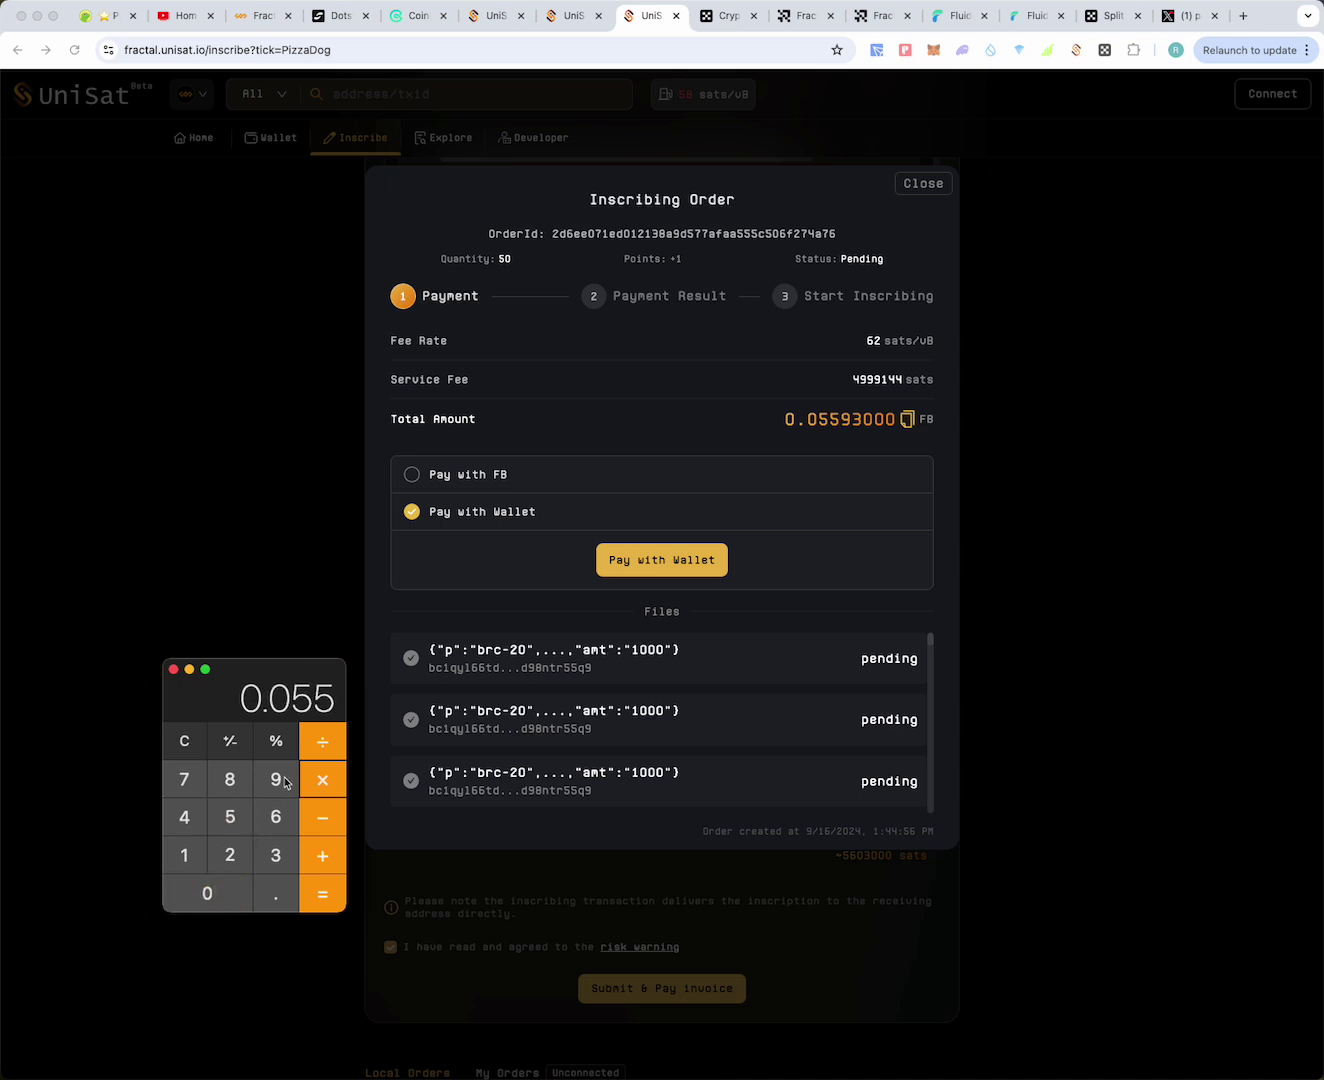
click(276, 778)
click(272, 858)
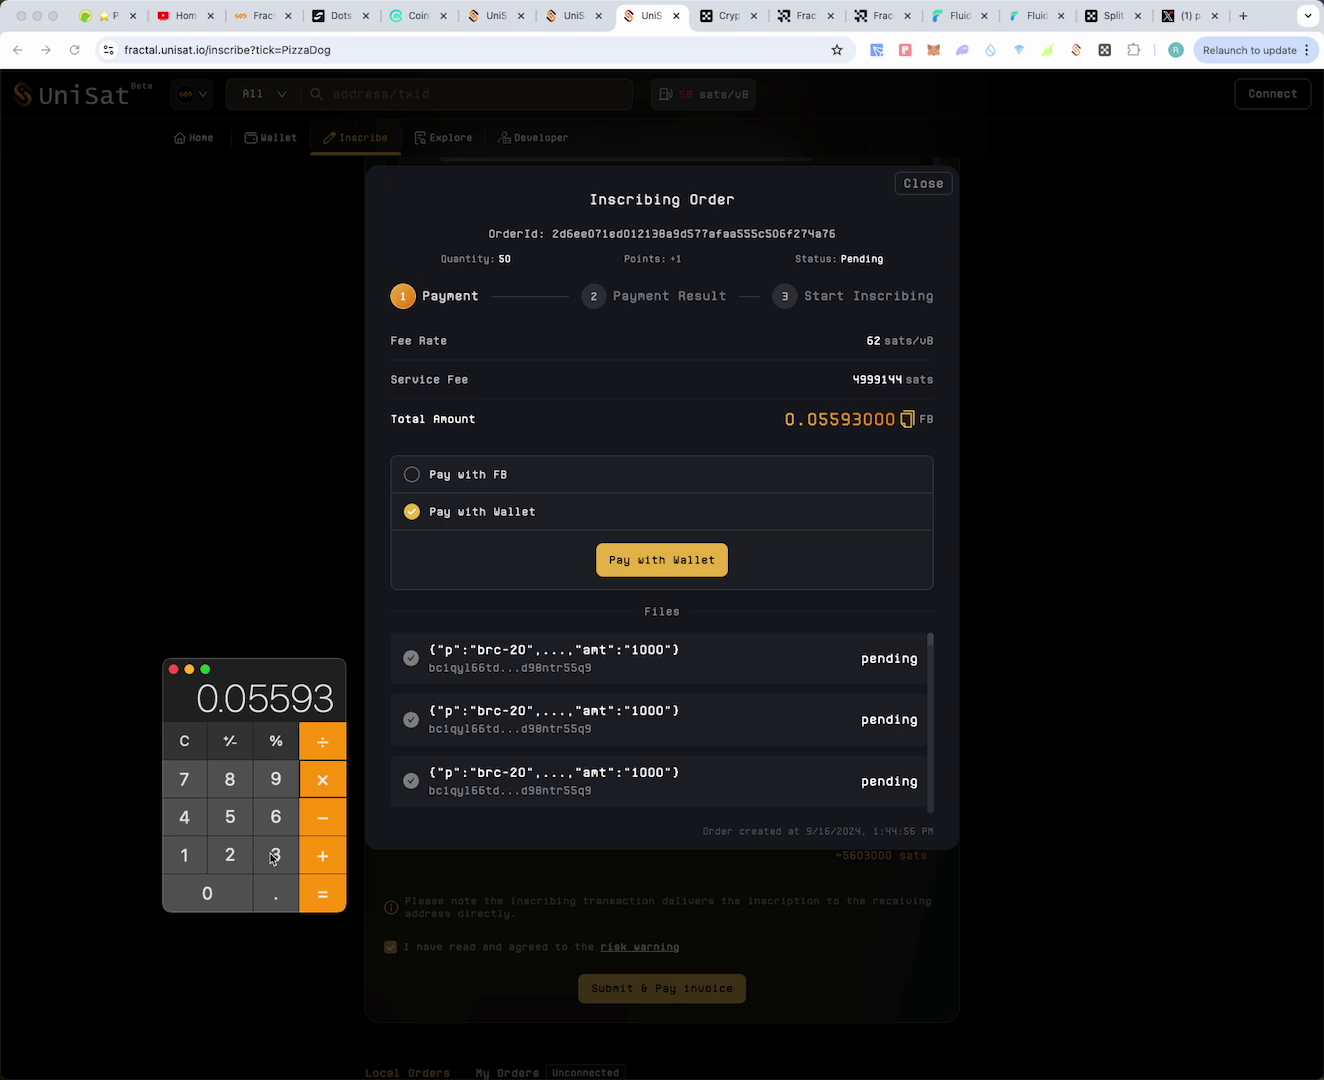
click(320, 900)
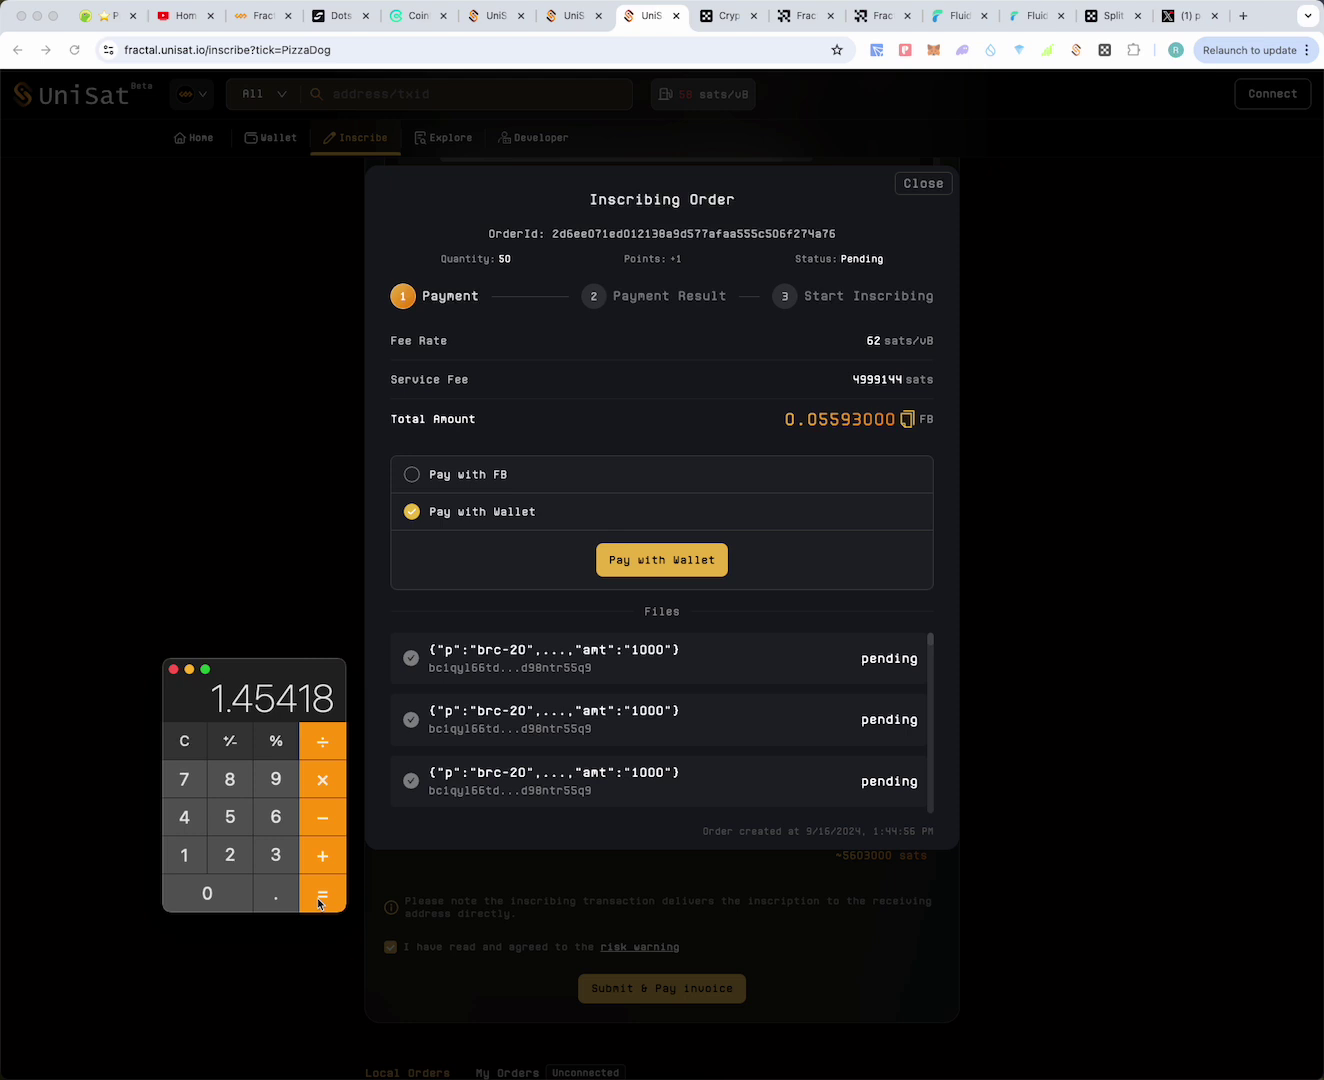
click(189, 670)
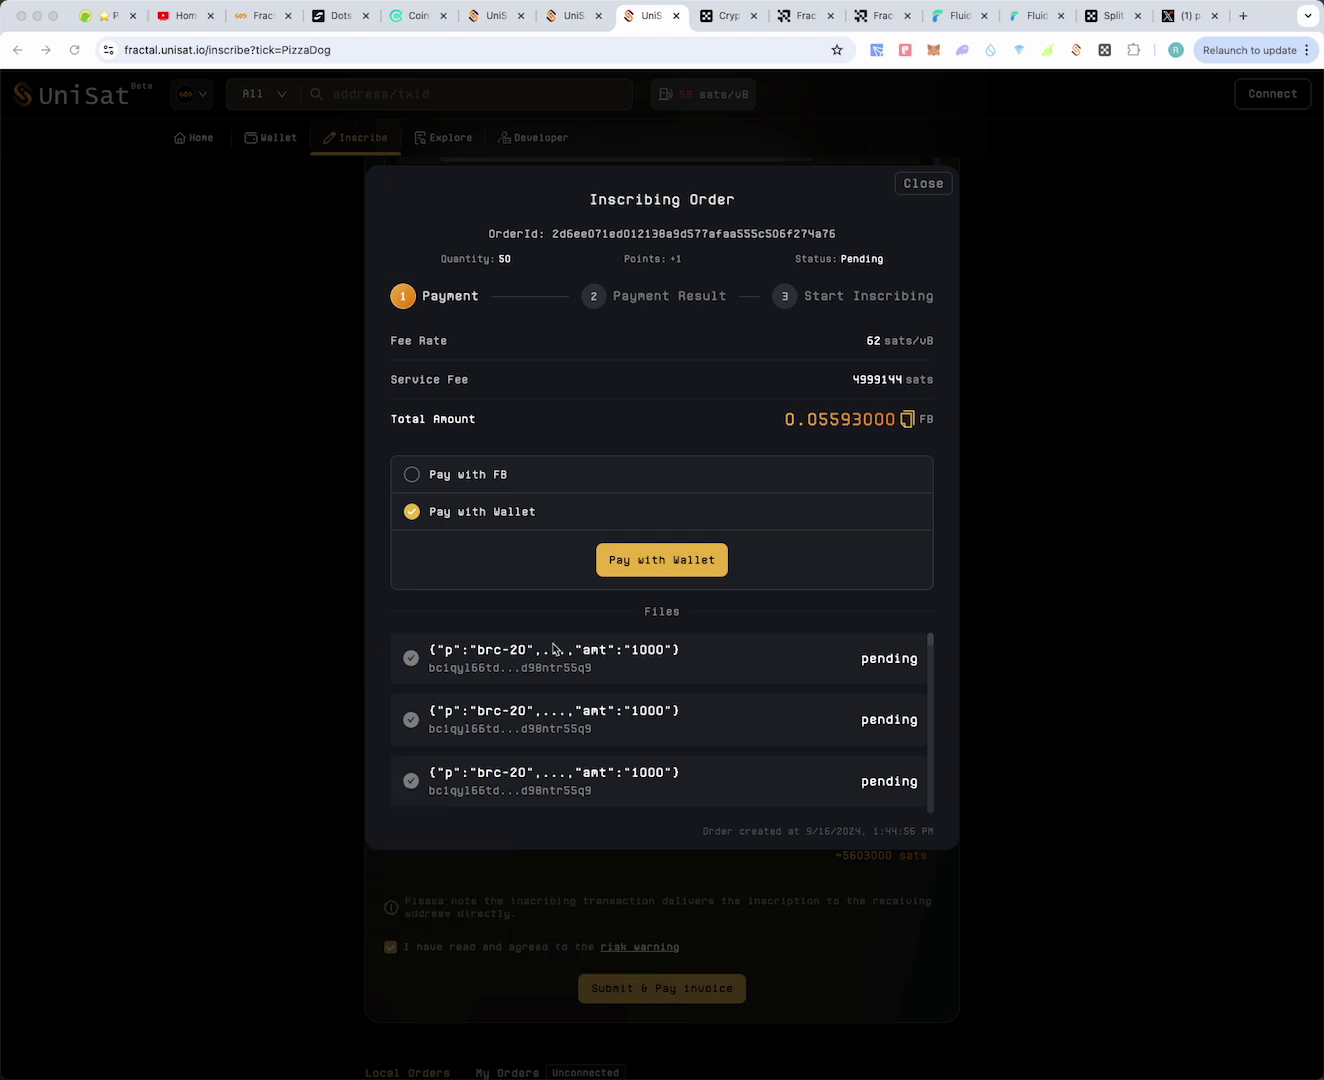
Pay for the order with UniSat Wallet, allowing the switch to Fractal Bitcoin Mainnet and signing the sign-in request and the payment transaction
click(657, 574)
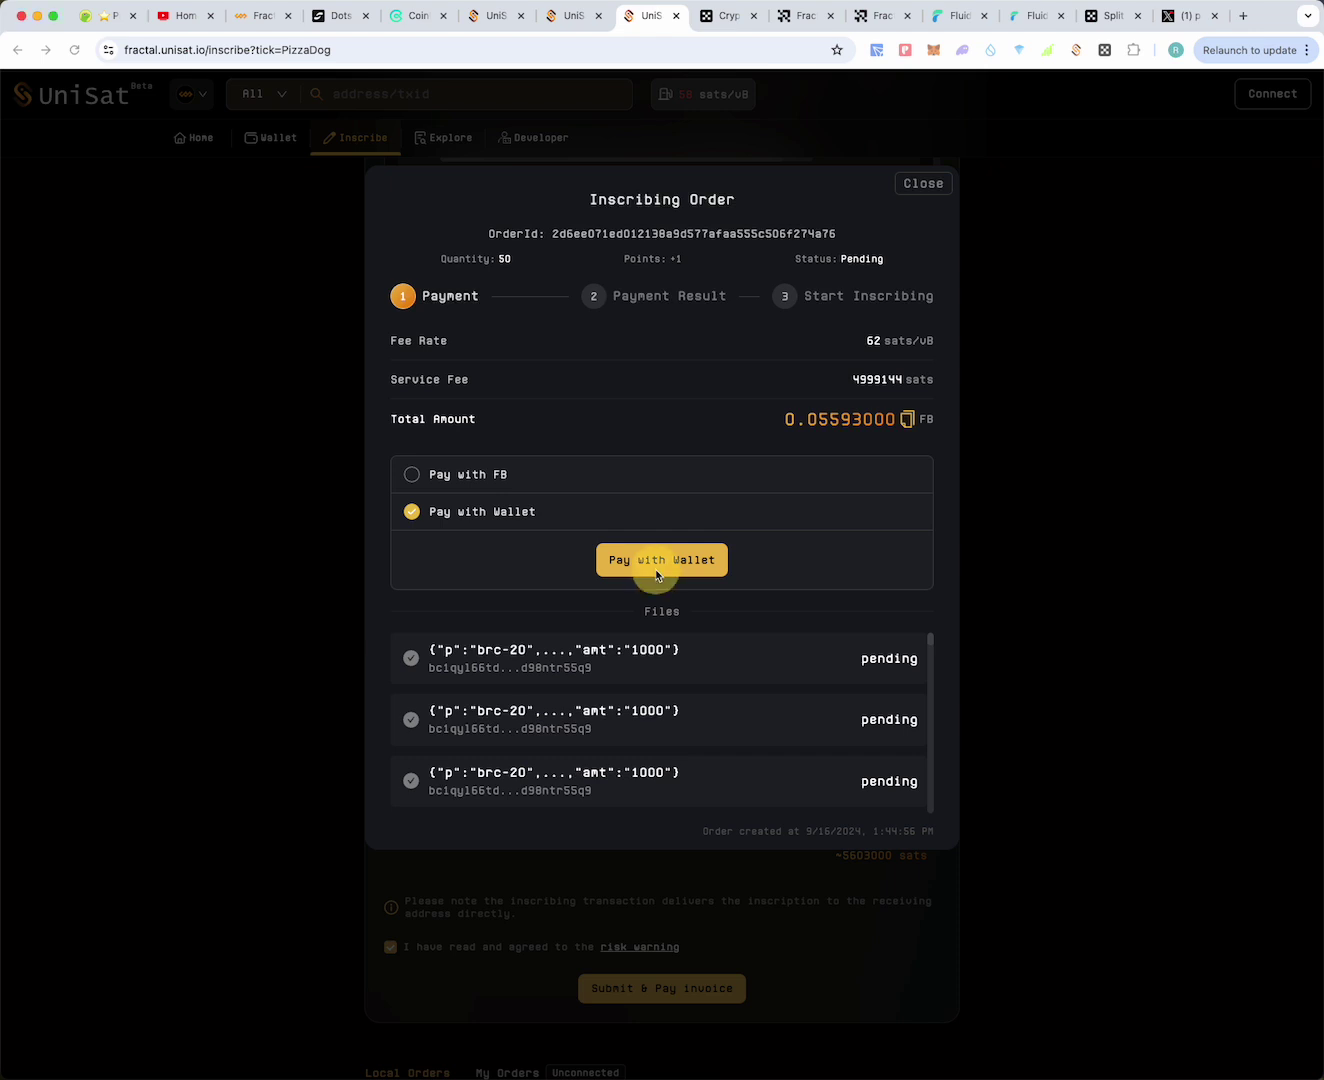
click(656, 556)
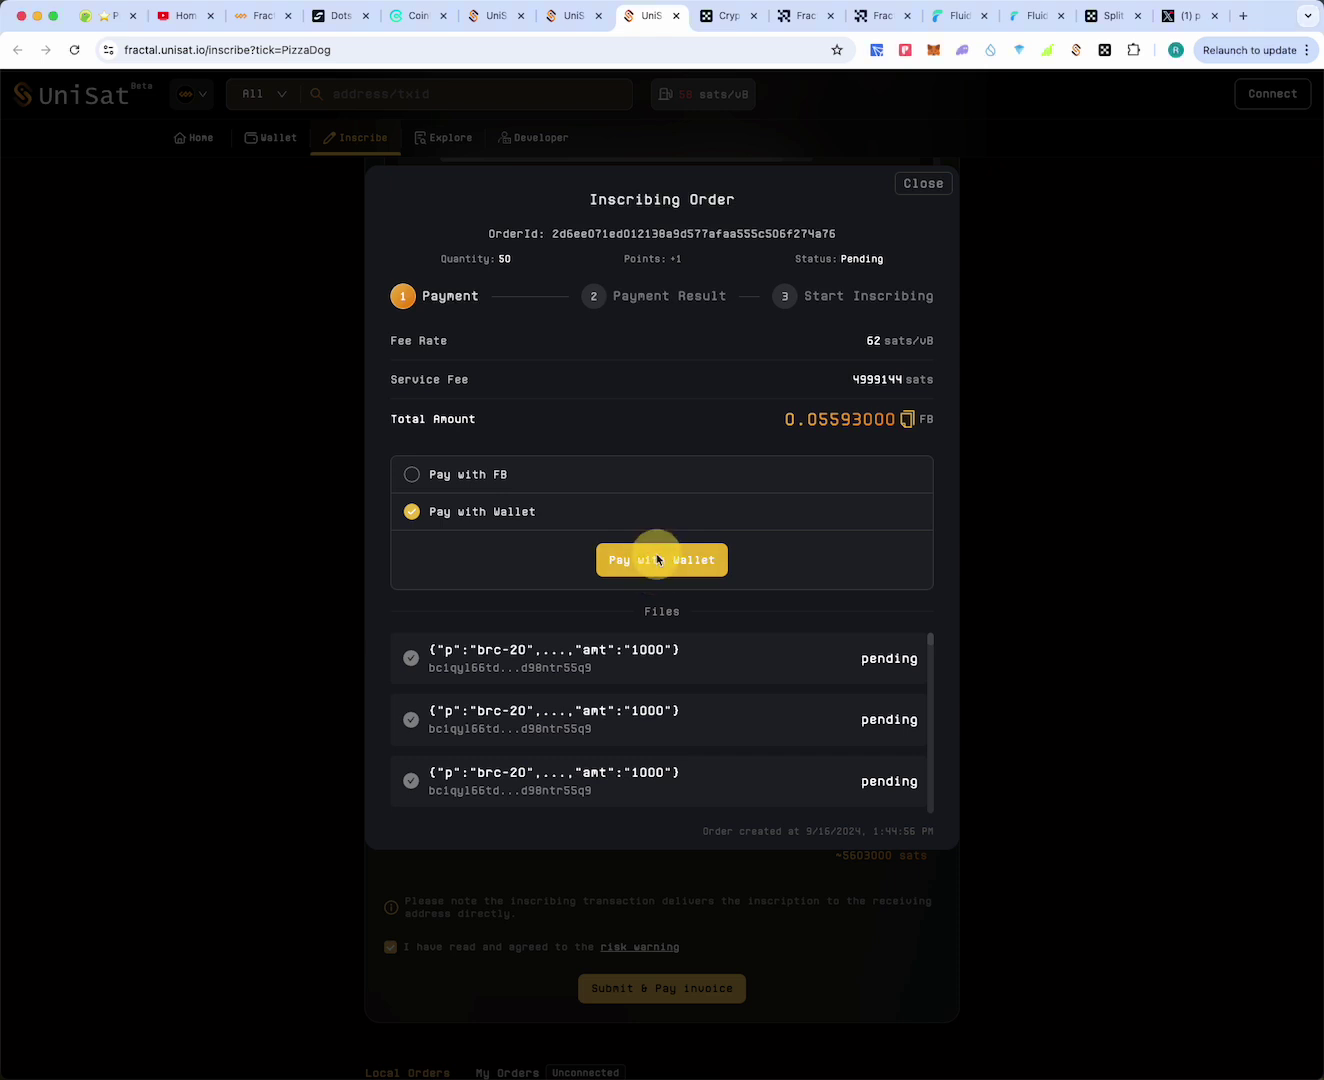
click(697, 268)
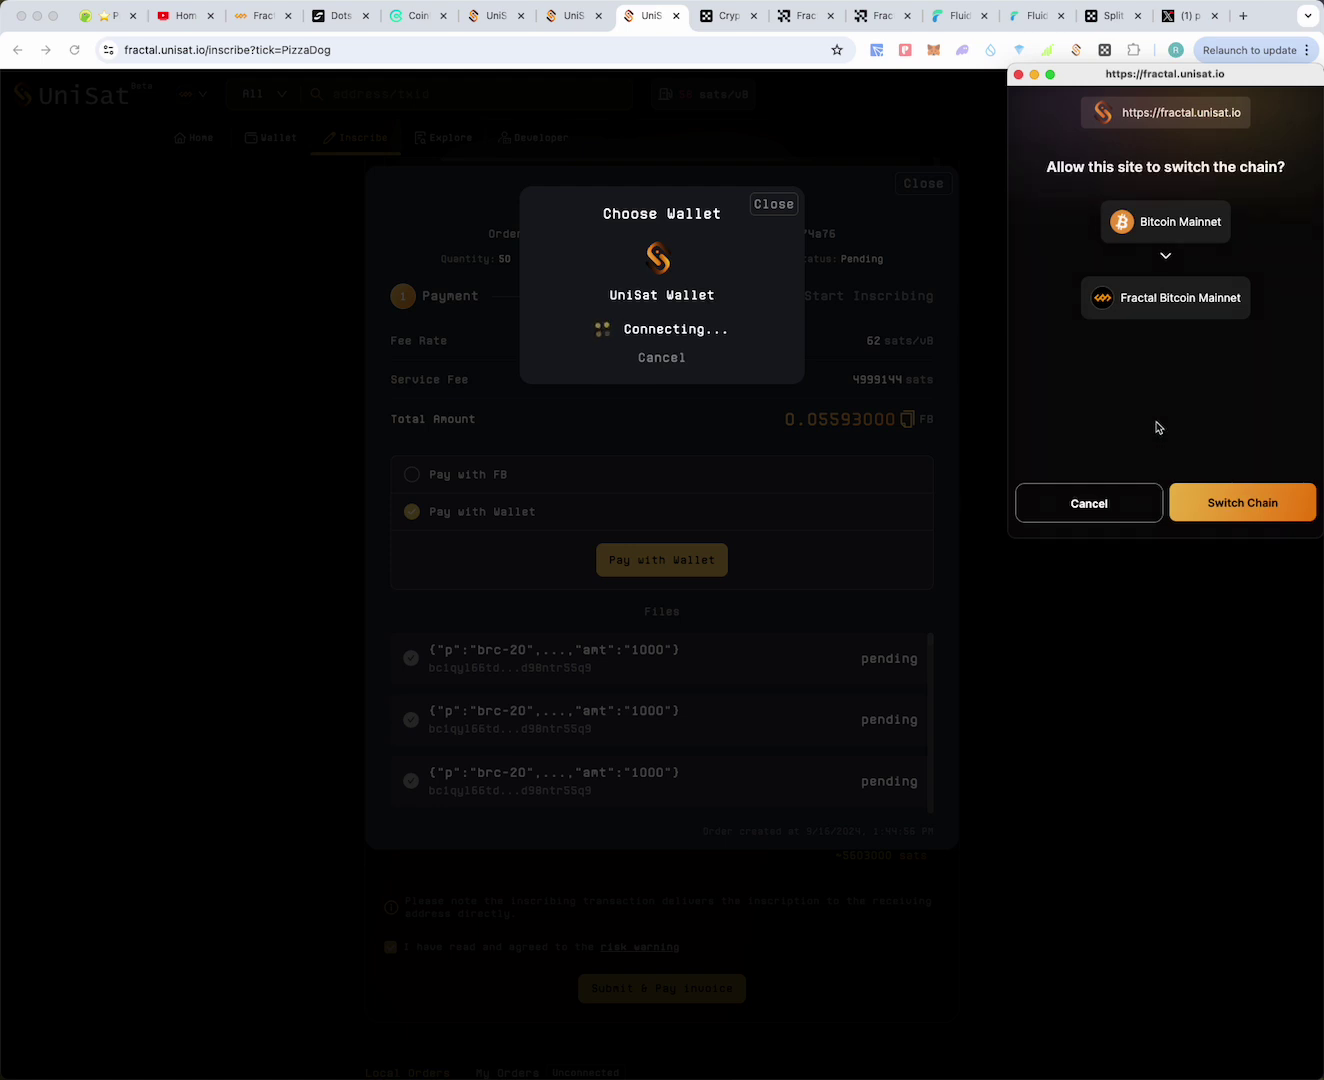
click(1204, 499)
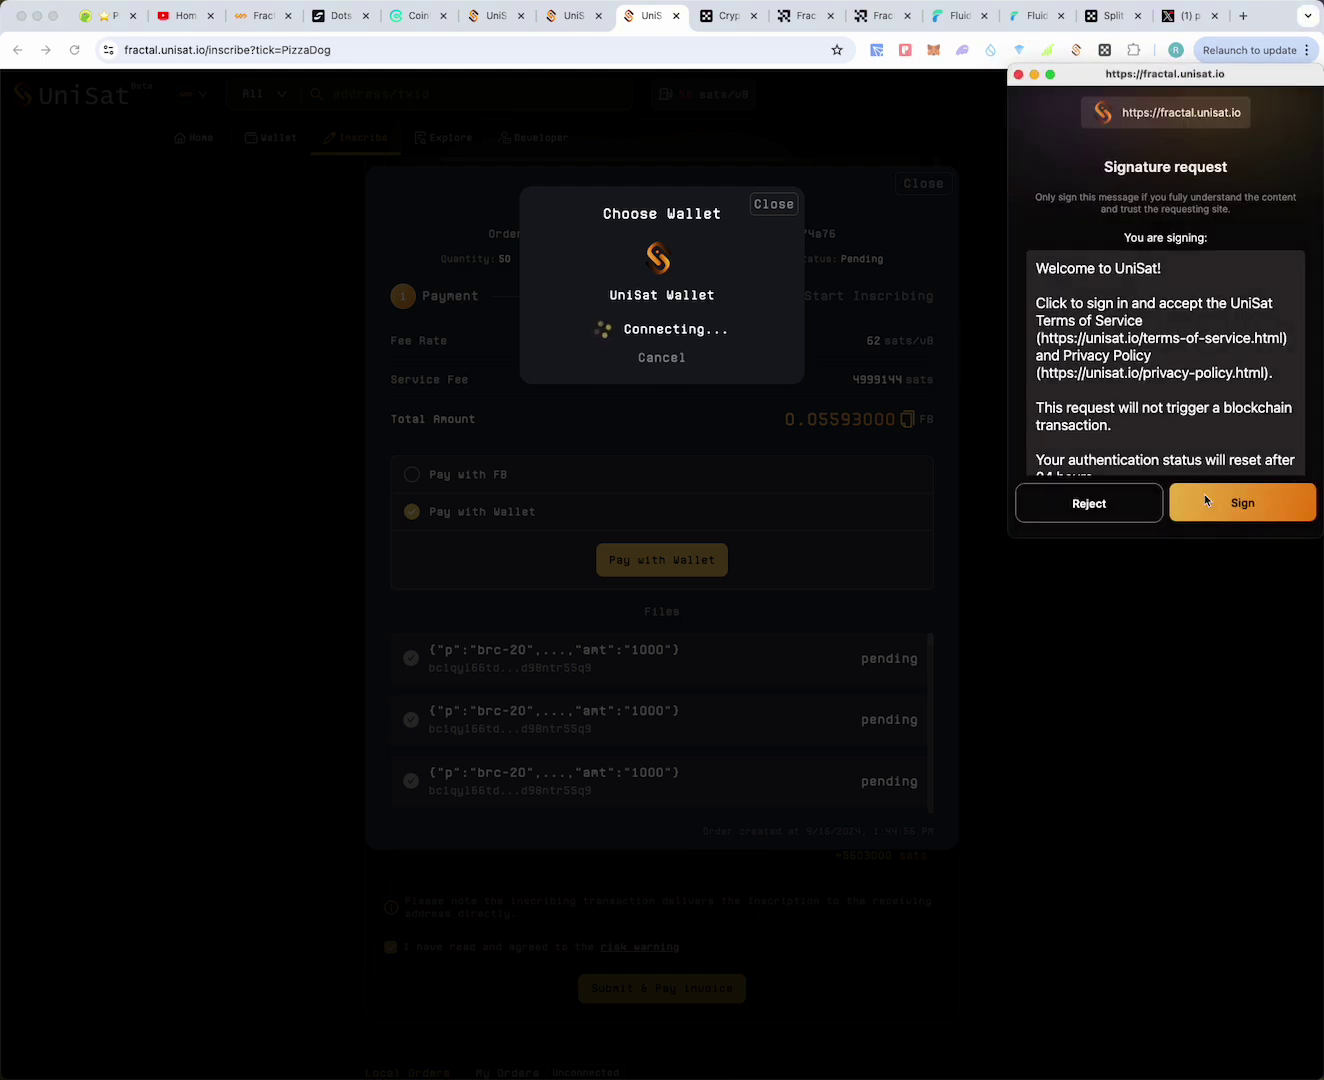
click(1205, 500)
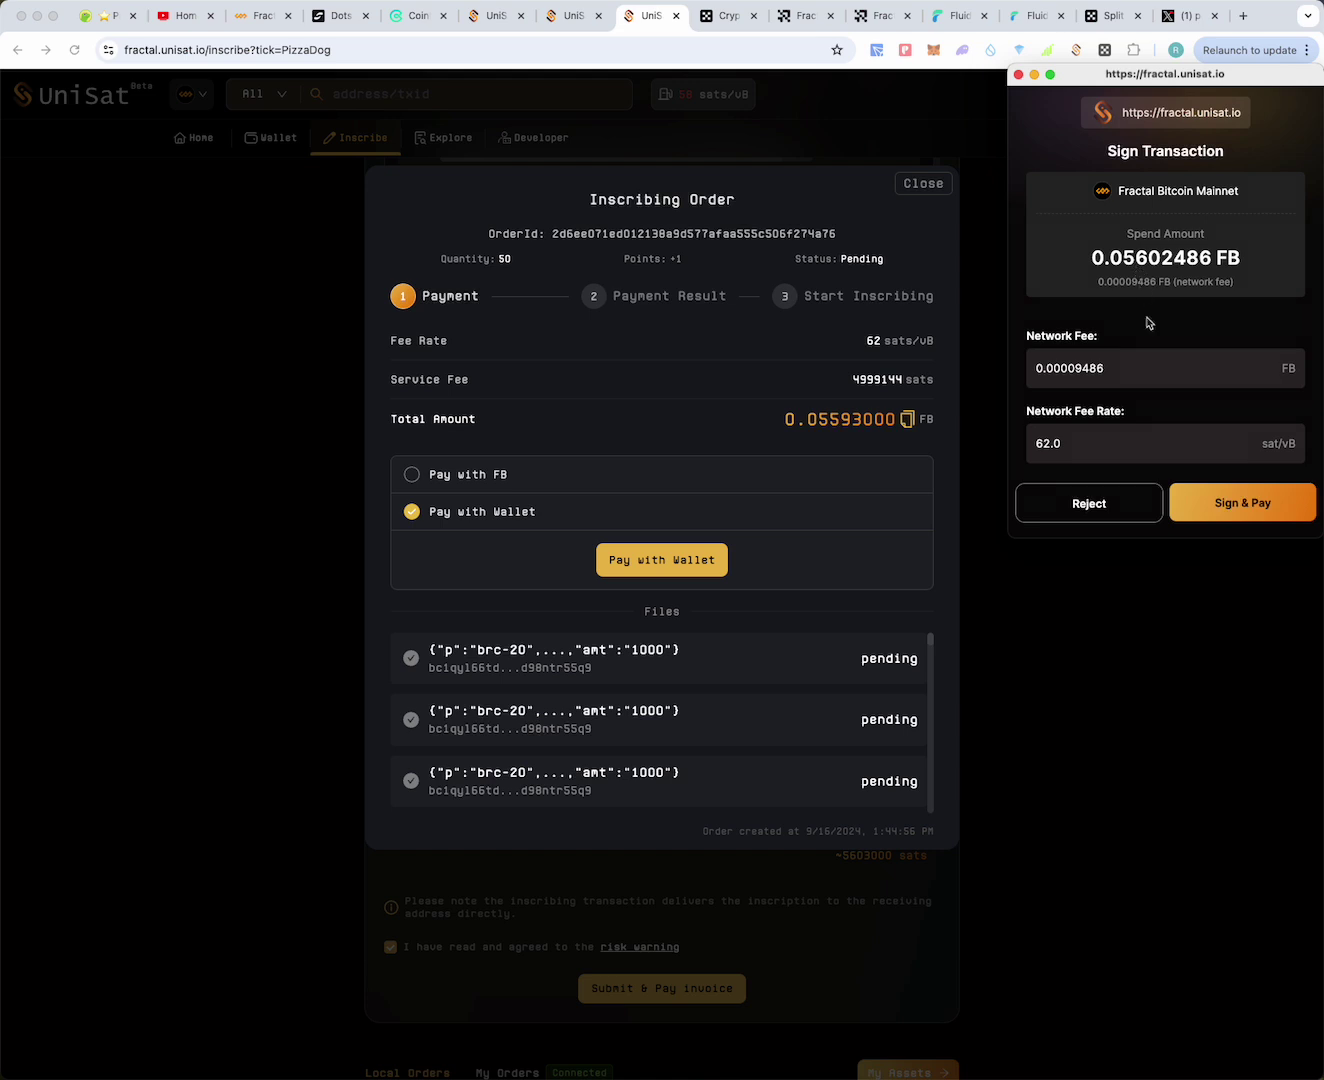
click(1207, 502)
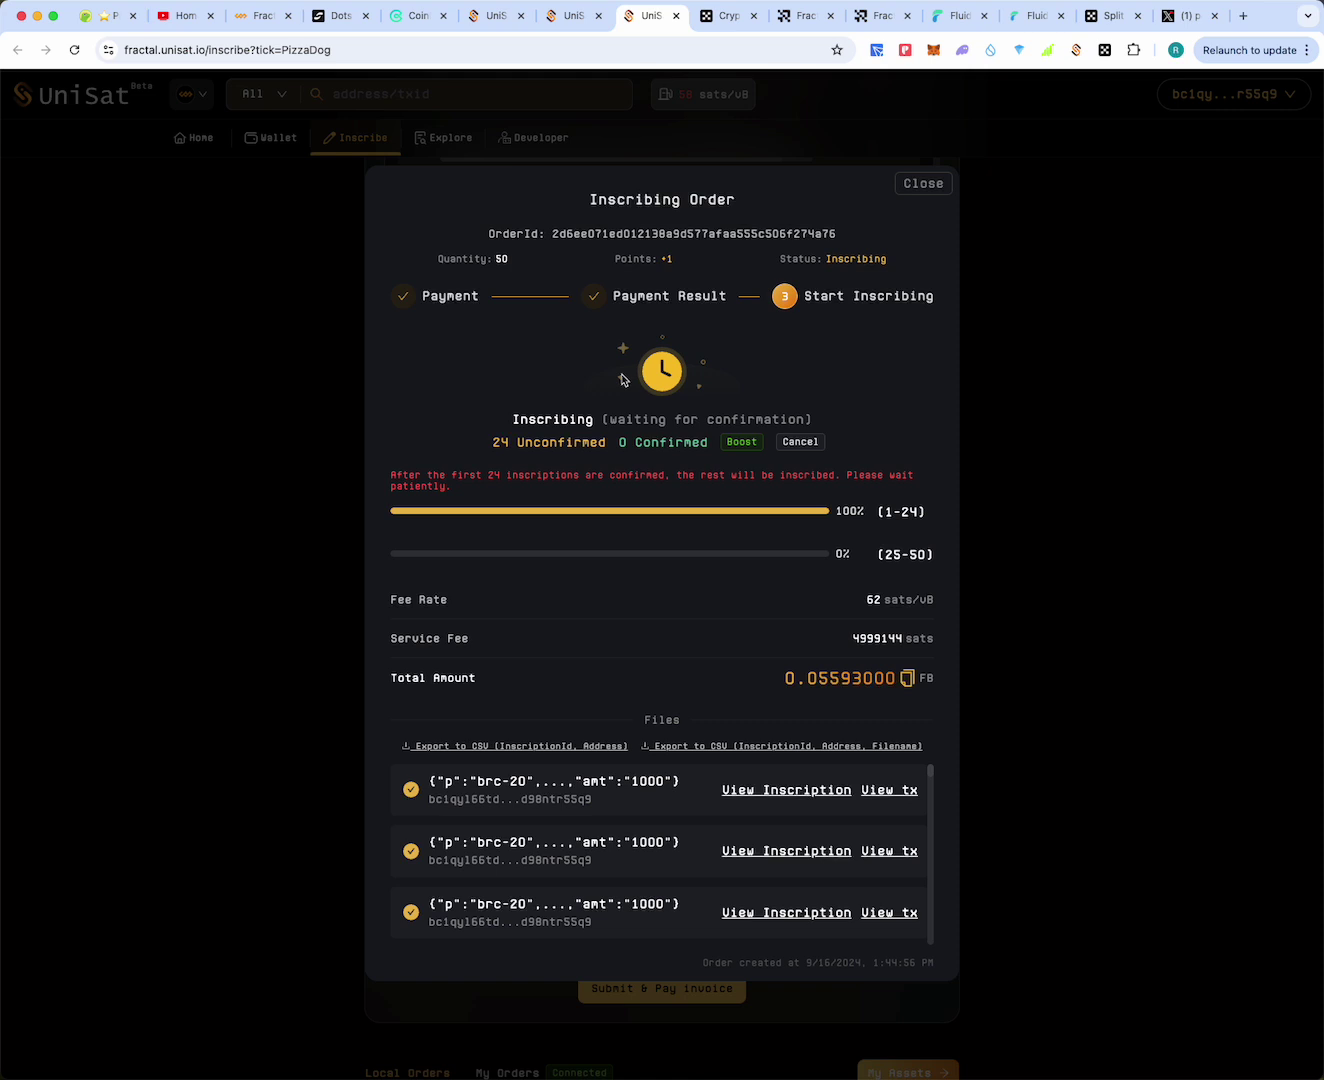
Review the inscribing progress of the two PizzaDog batches (1-24 and 25-50) and close the order details
mouse_move(612, 558)
mouse_move(698, 532)
scroll(827, 697, down, 1)
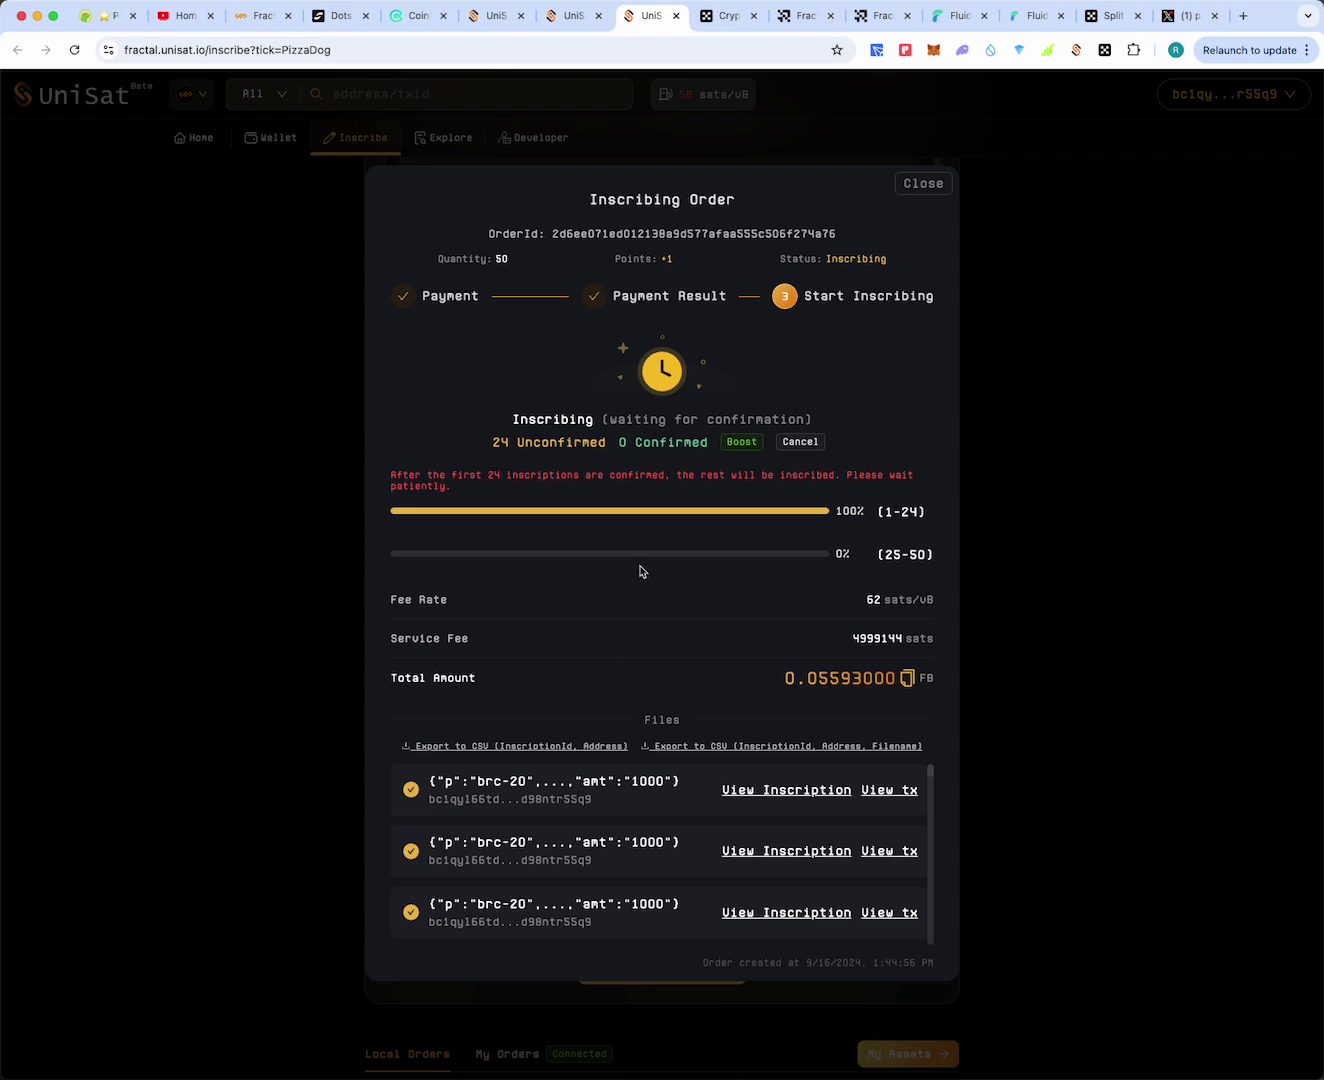
click(926, 185)
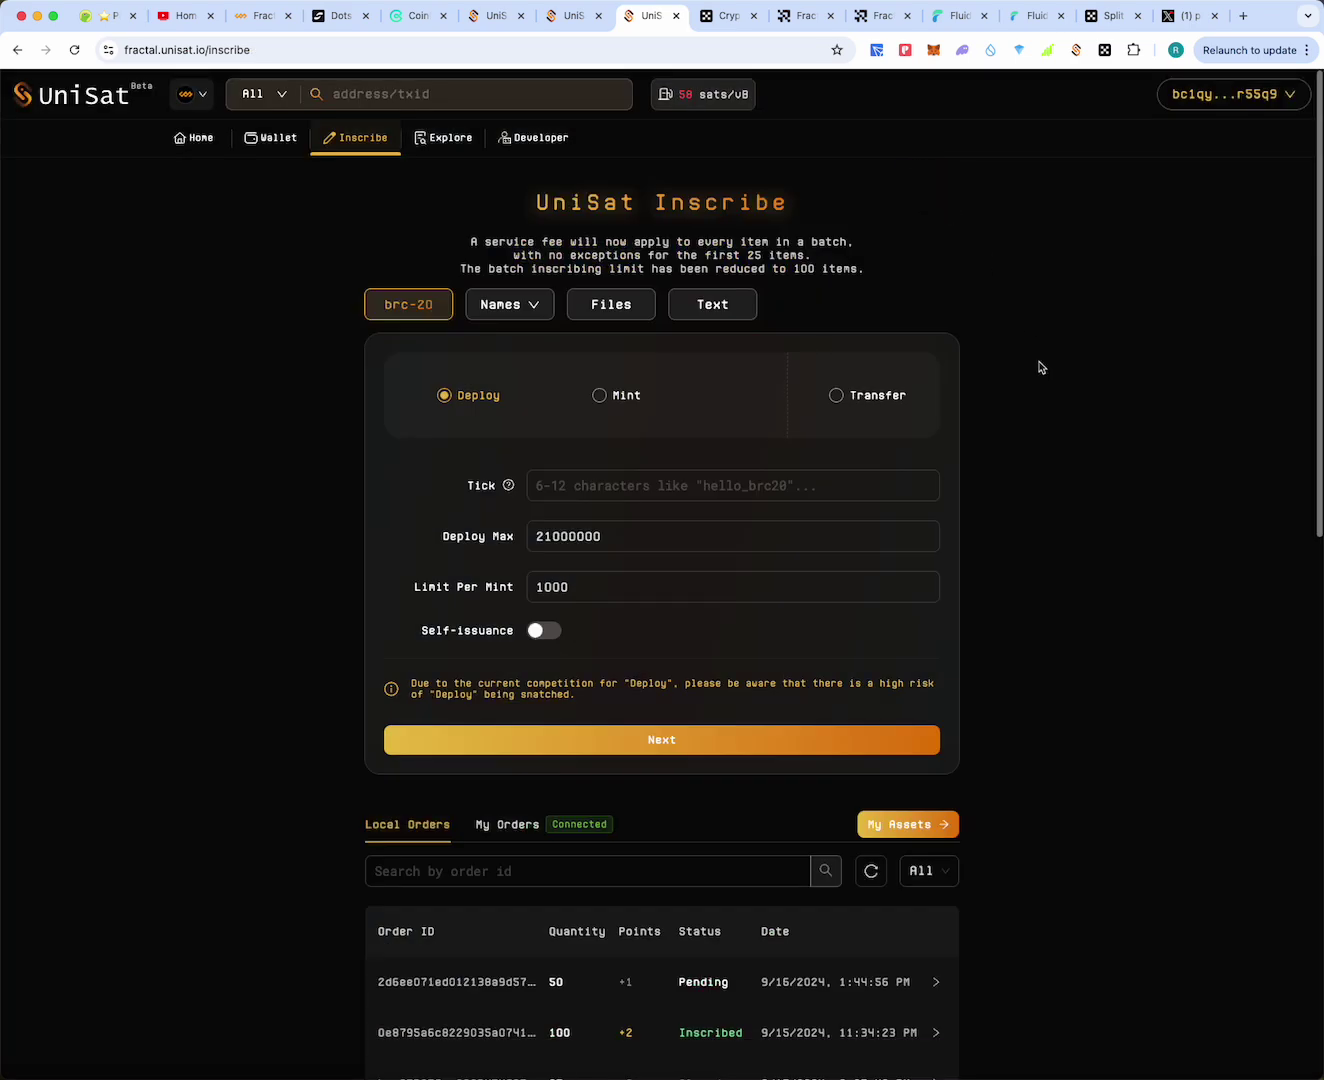
Return to the full brc-20 list in the explorer, look through pages 3 and 4 for mintable tokens and open PizzaFractal
click(490, 17)
click(569, 17)
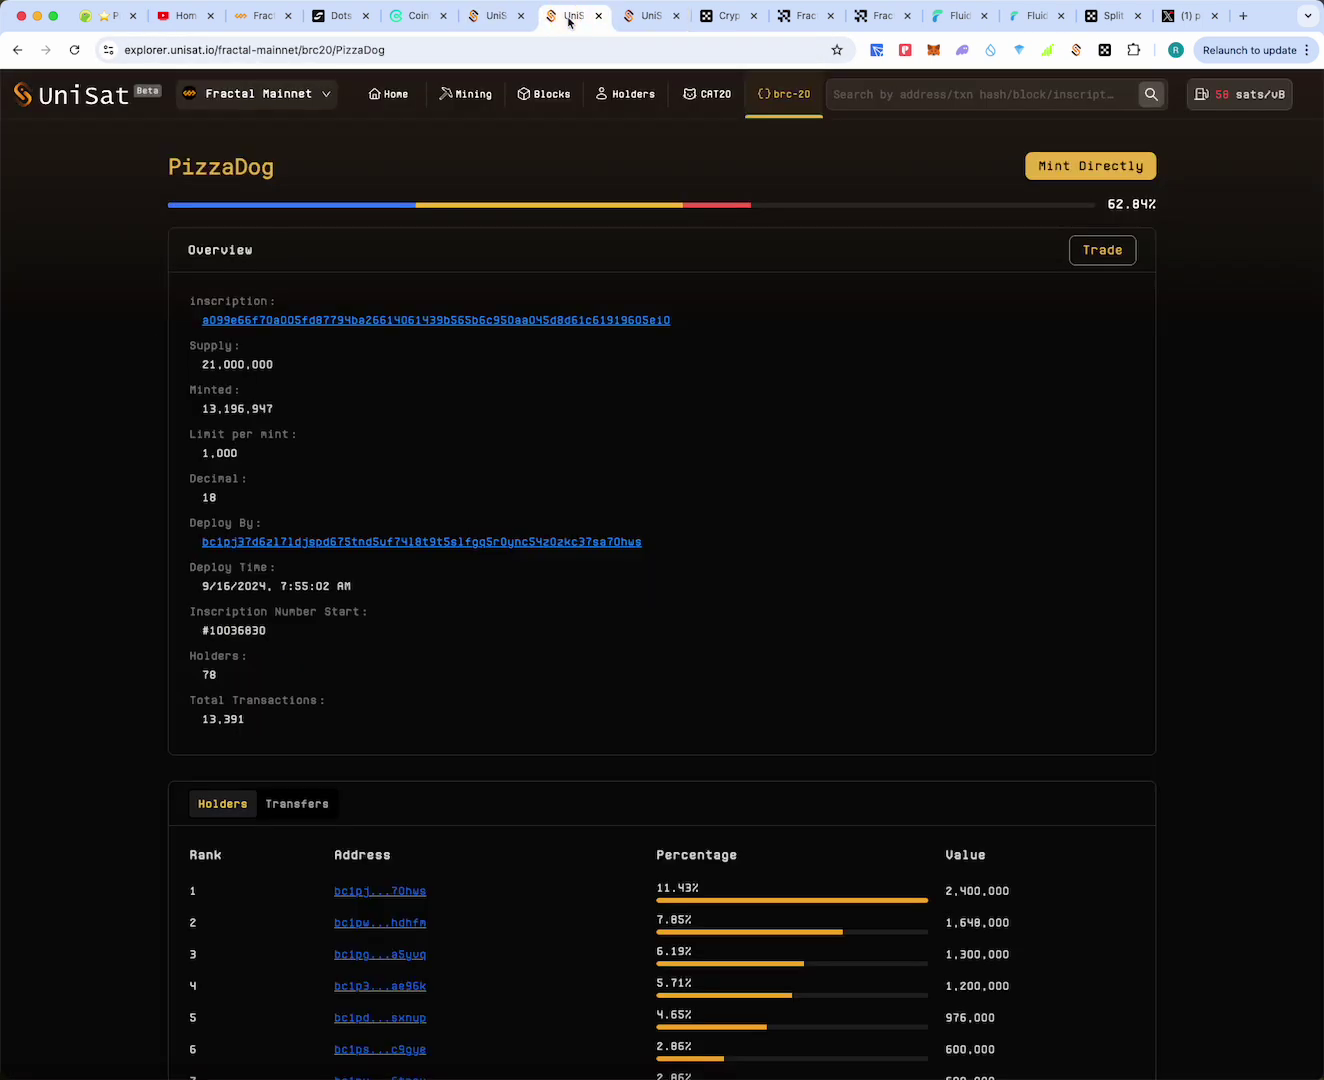
click(18, 50)
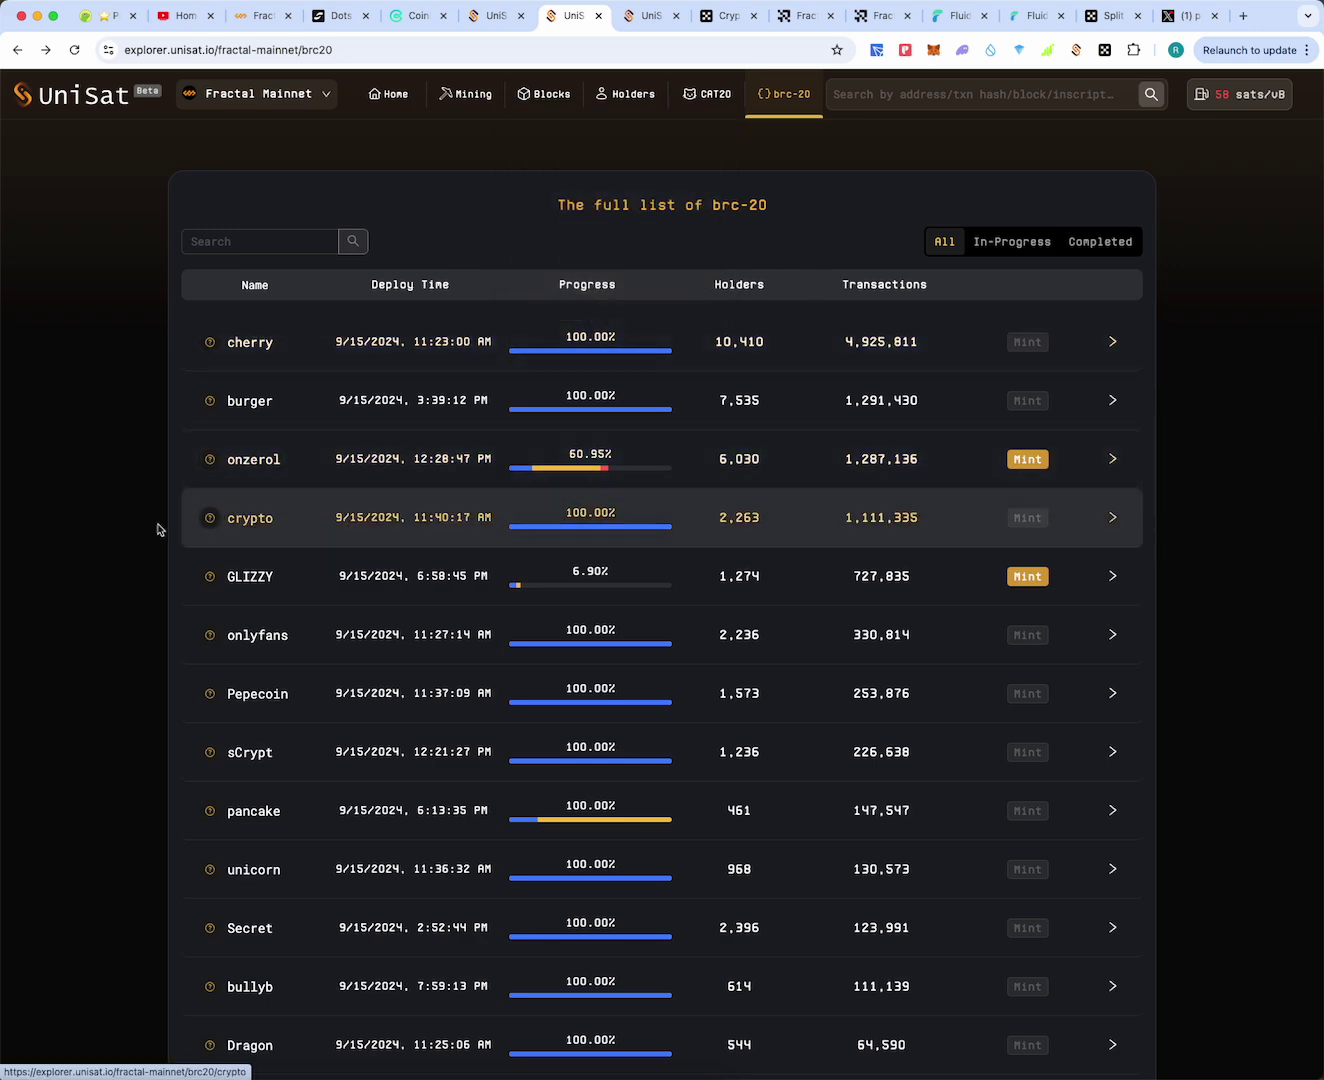
scroll(108, 519, down, 5)
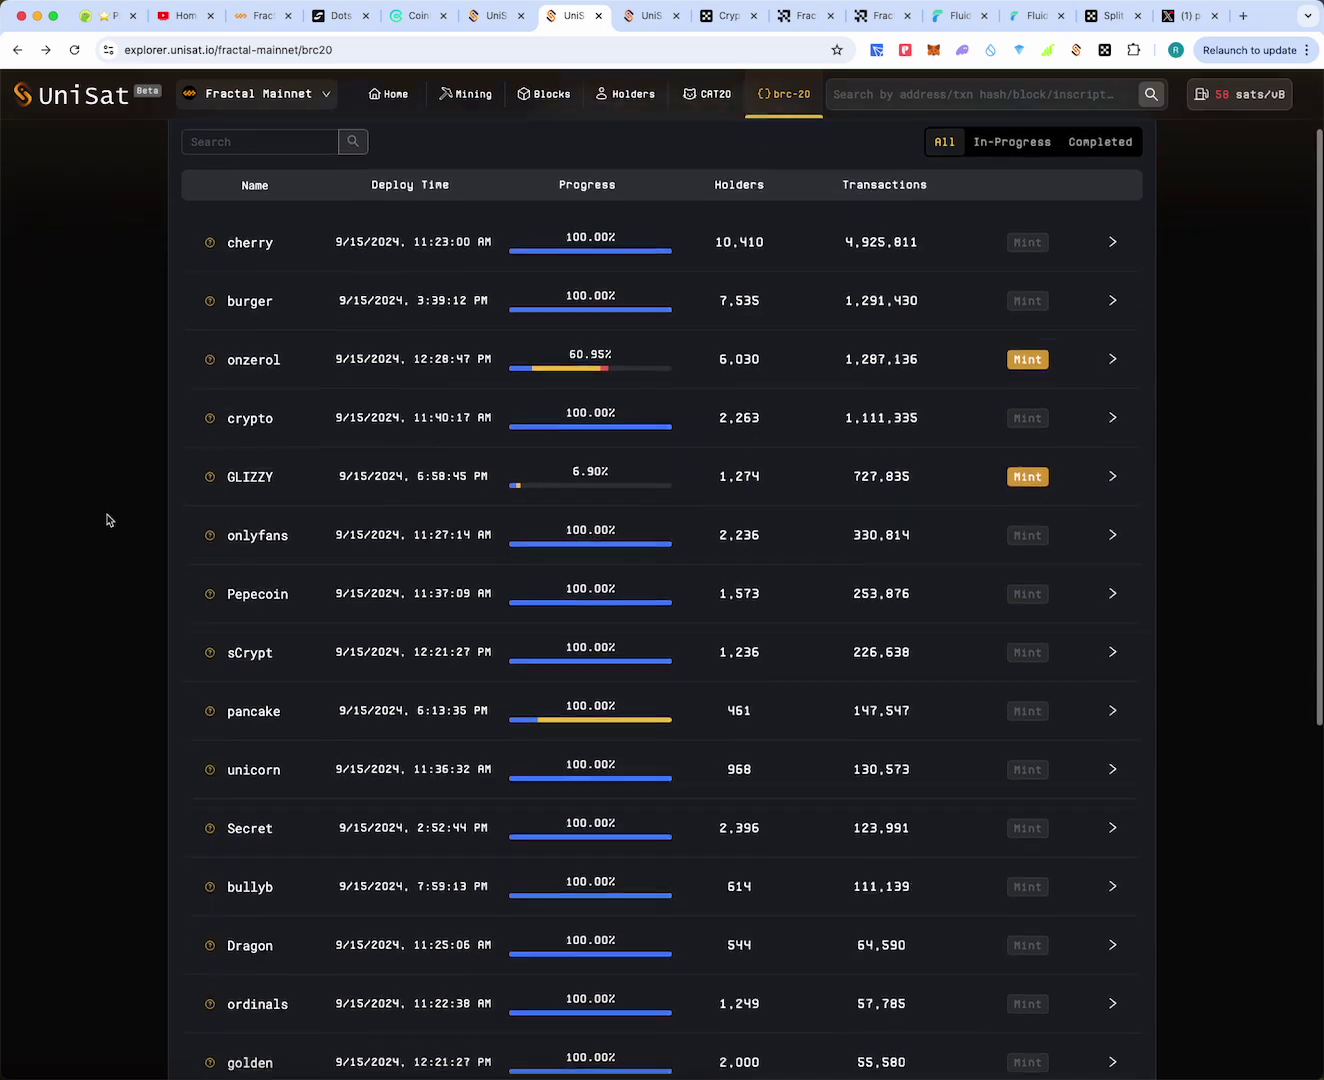
scroll(109, 519, down, 1)
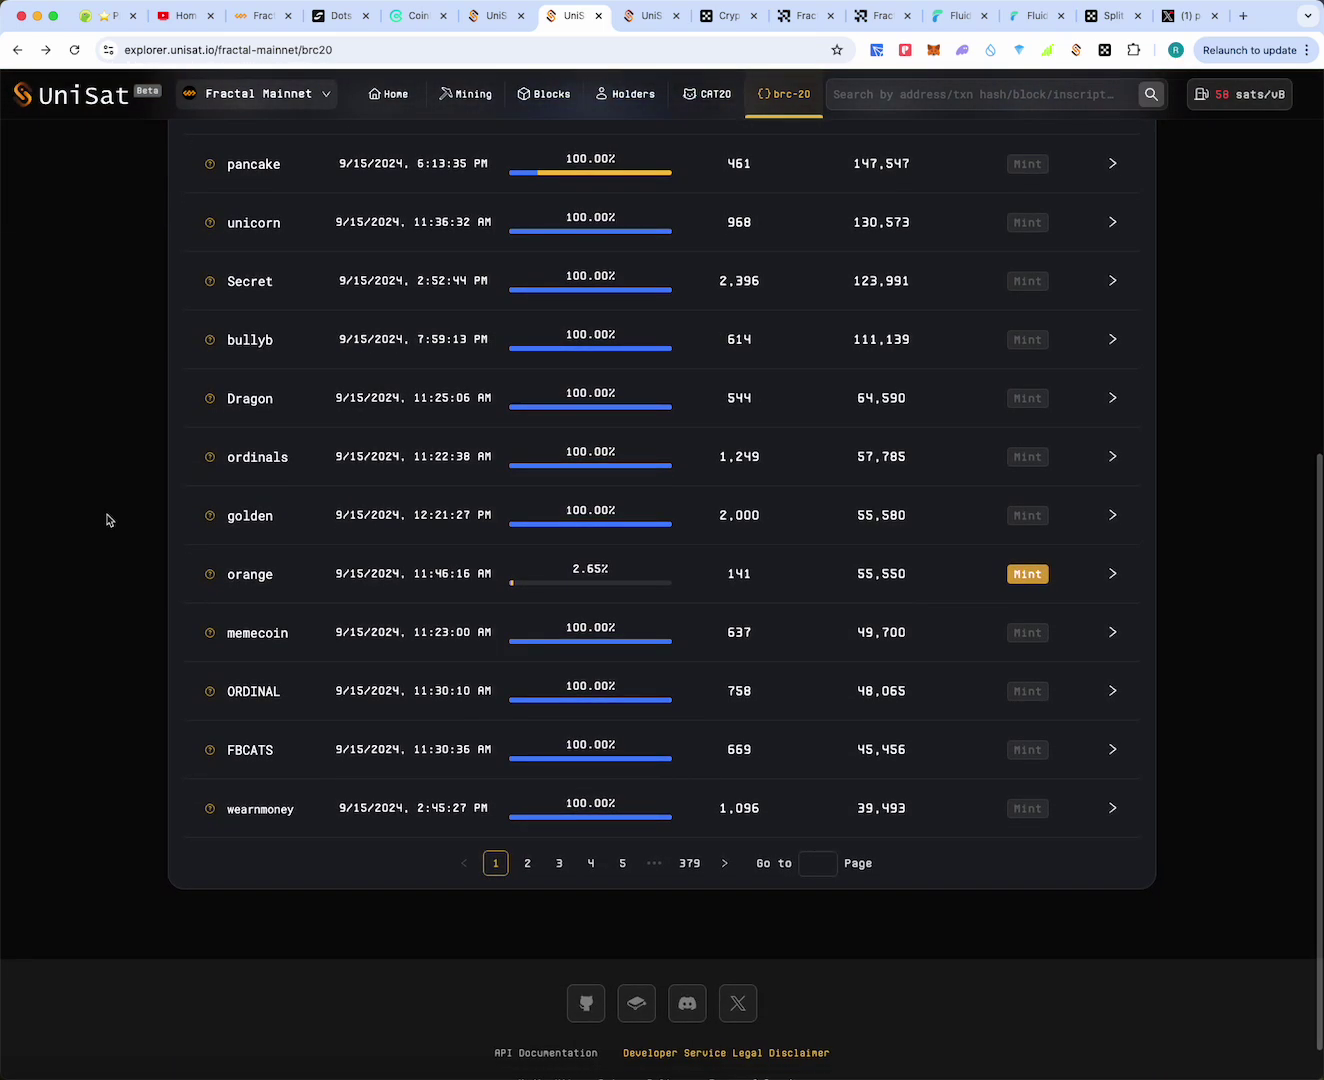
click(557, 863)
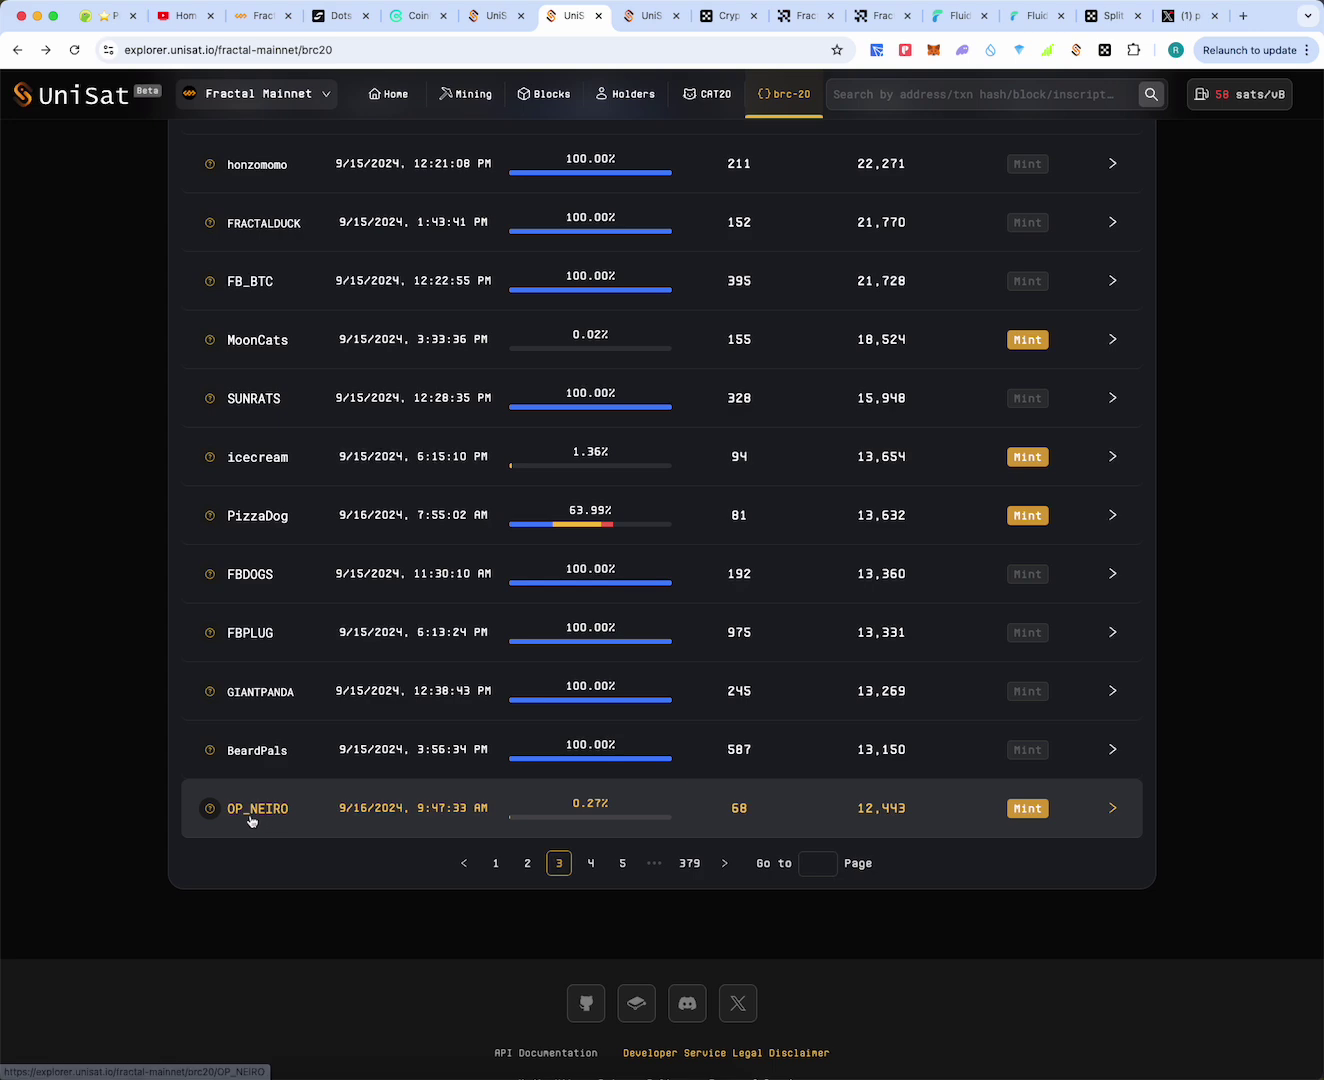
click(591, 863)
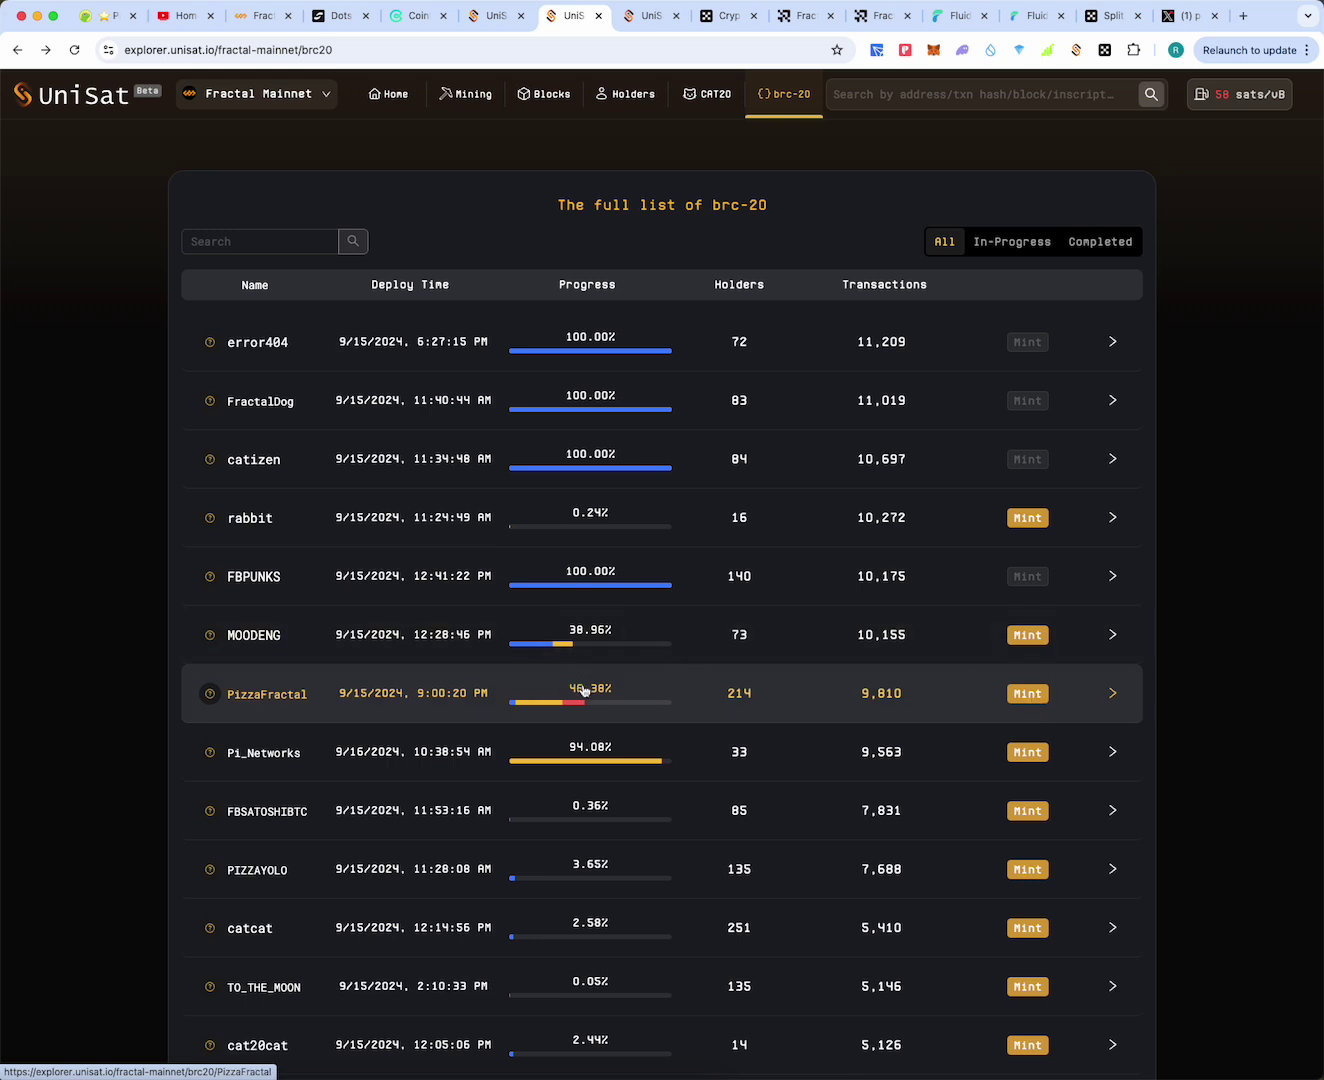
mouse_move(584, 698)
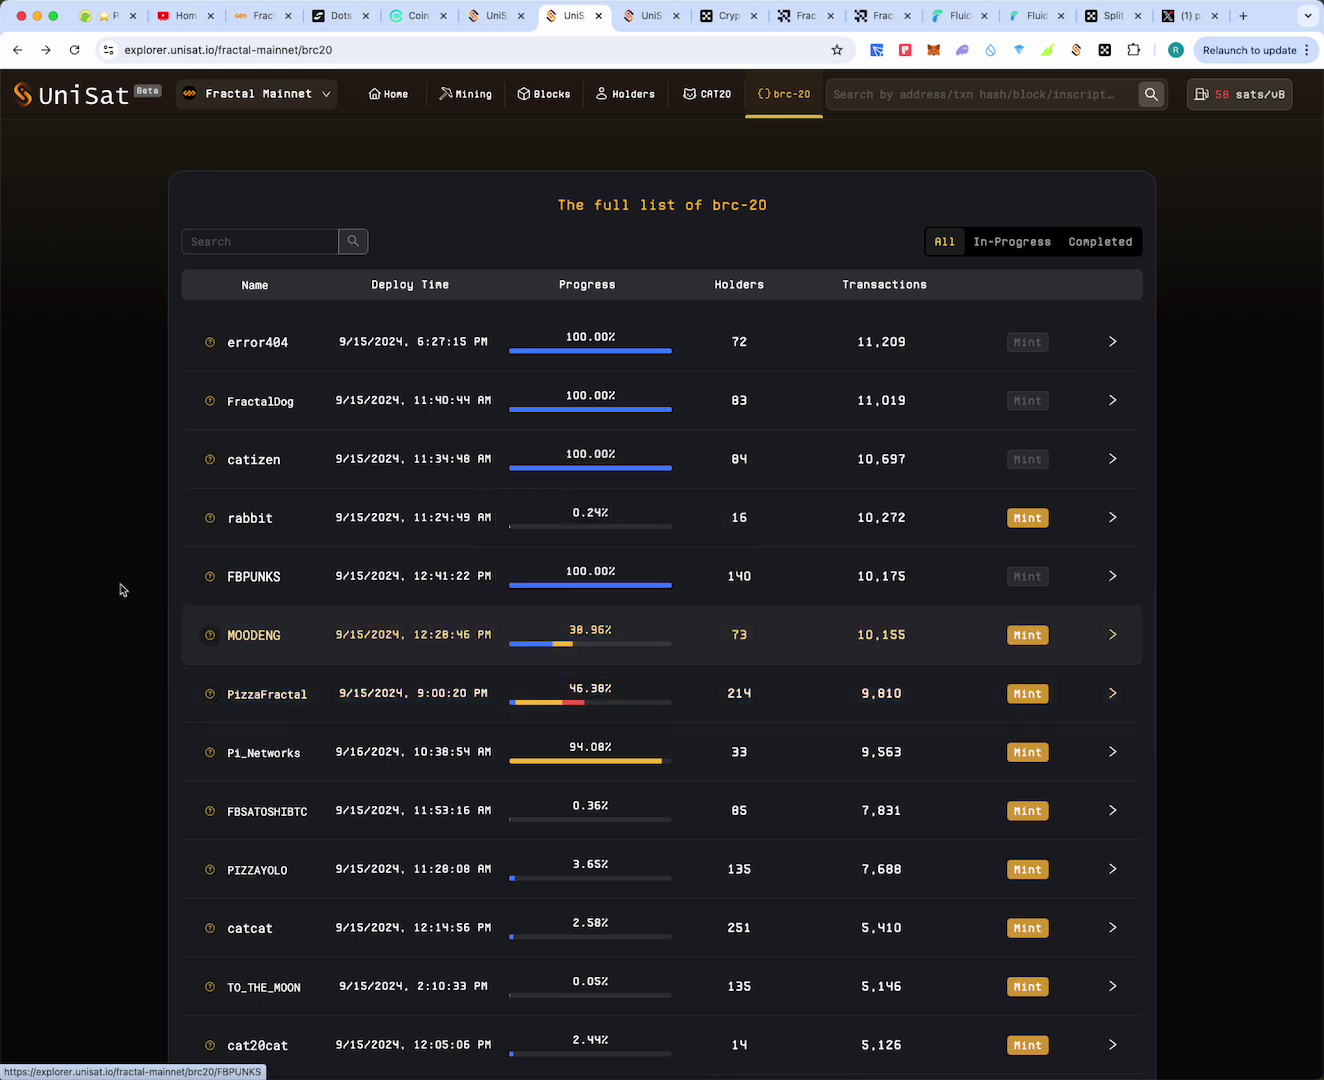
click(248, 694)
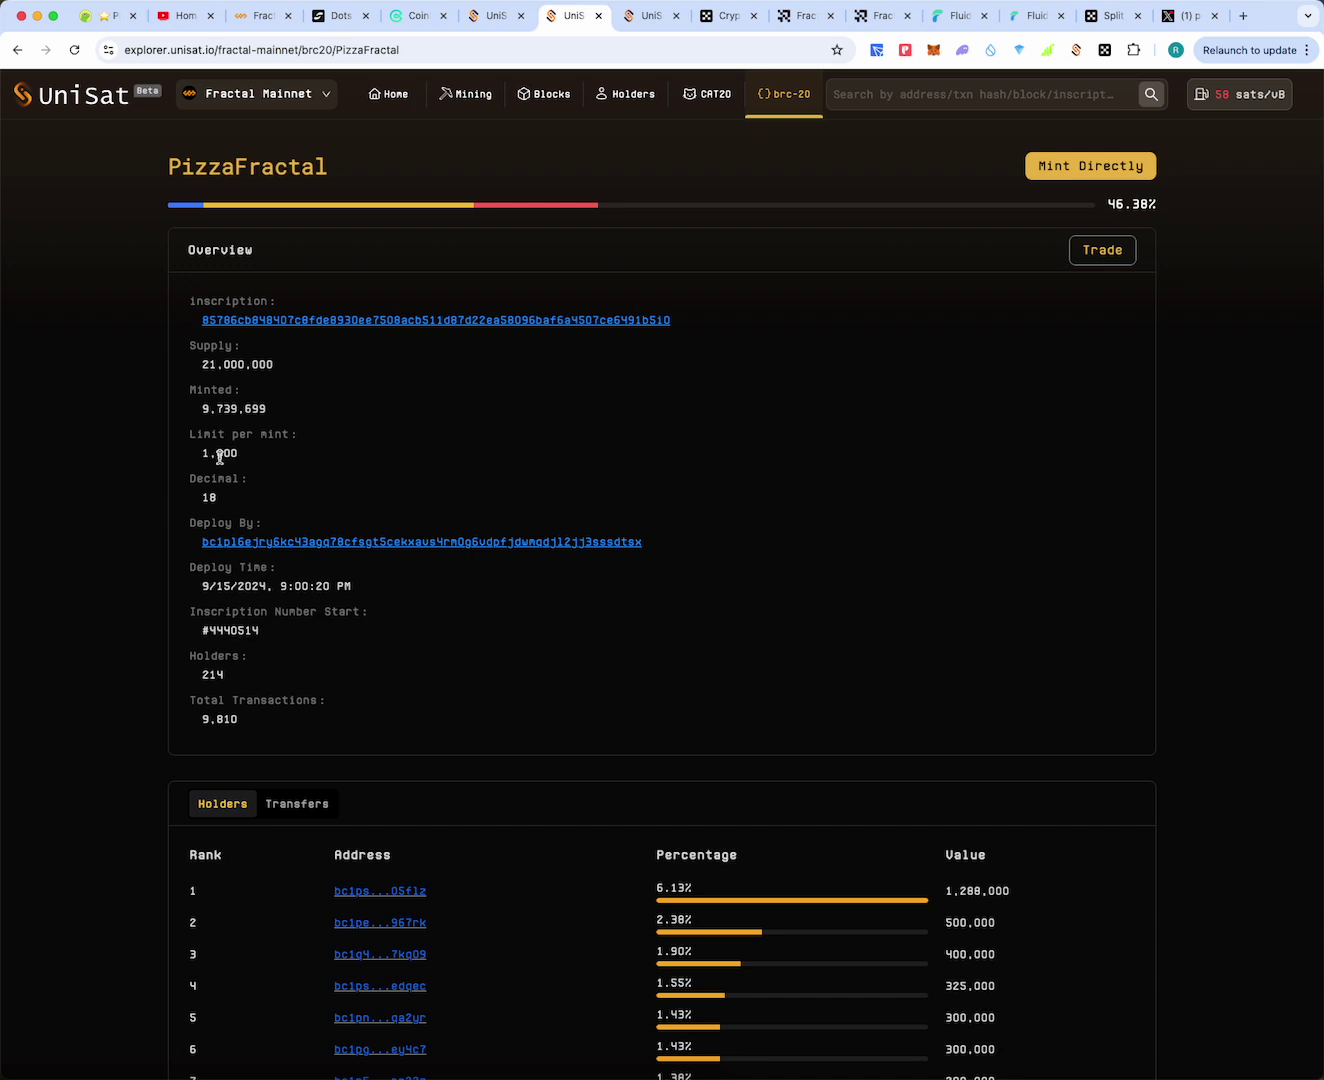
Start a direct PizzaFractal mint with amount 1000 and repeat mint 50, and continue to the inscription text review
click(1066, 177)
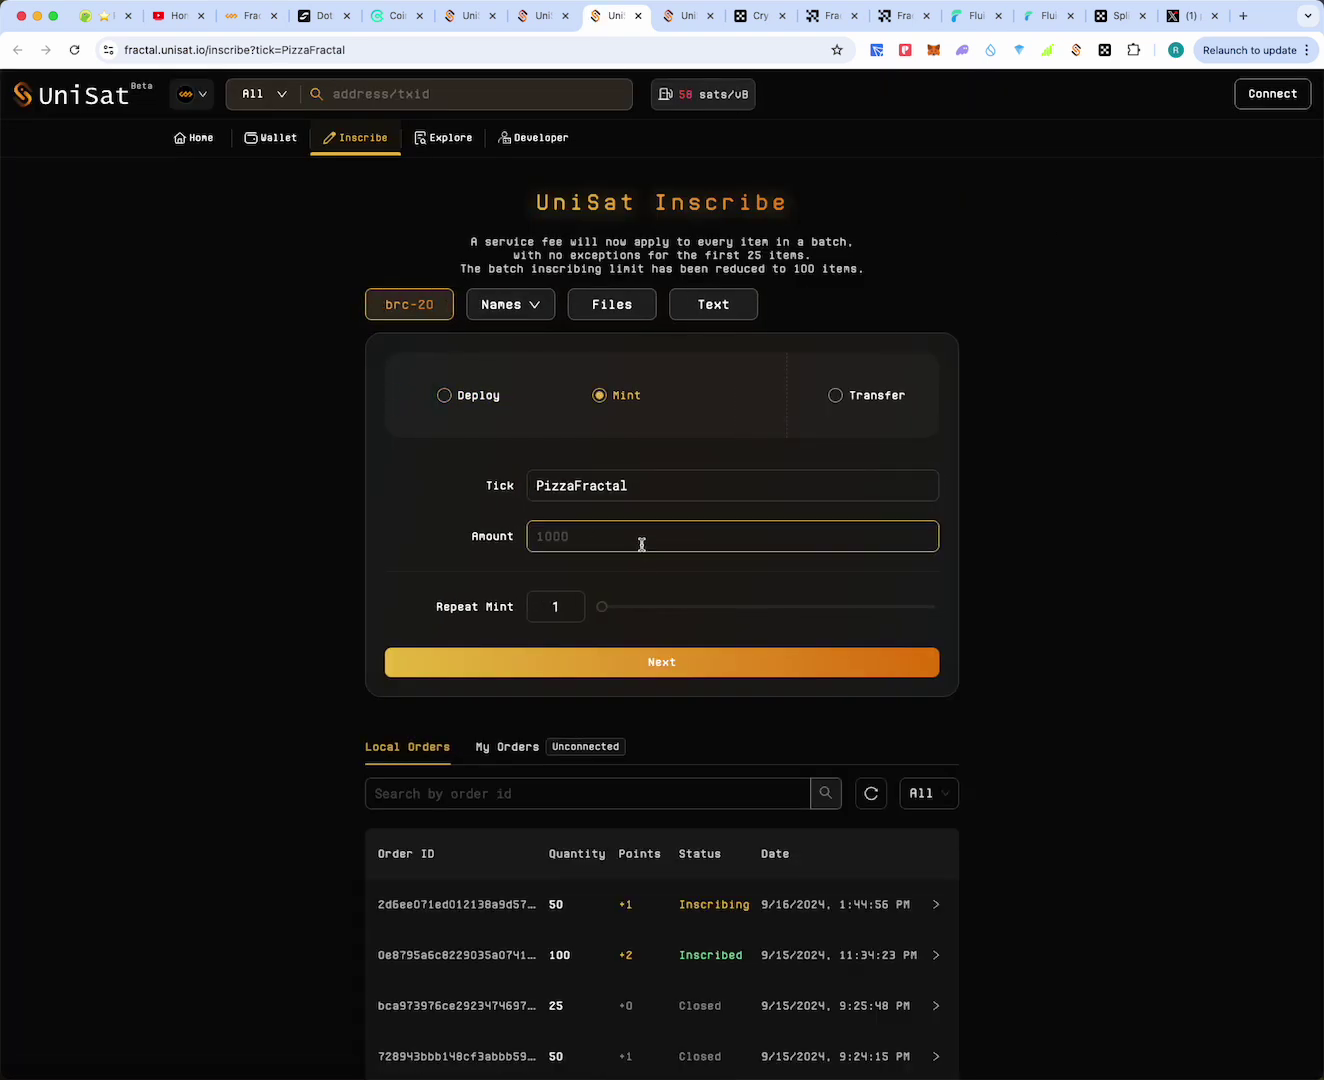
click(642, 544)
text(1000)
click(557, 608)
key(BackSpace)
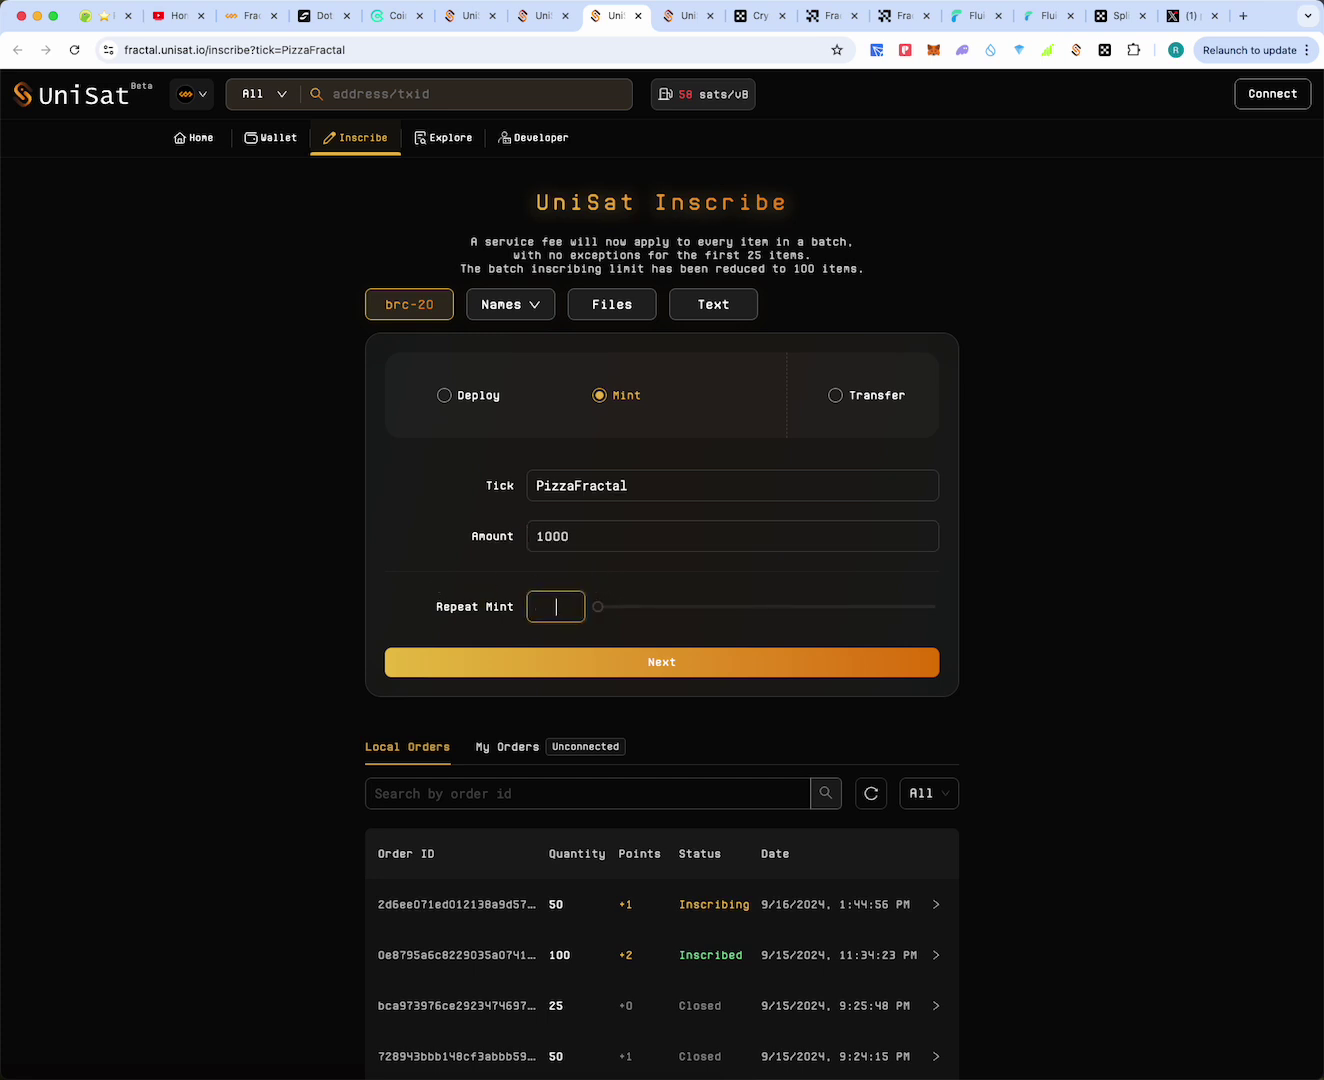
text(50)
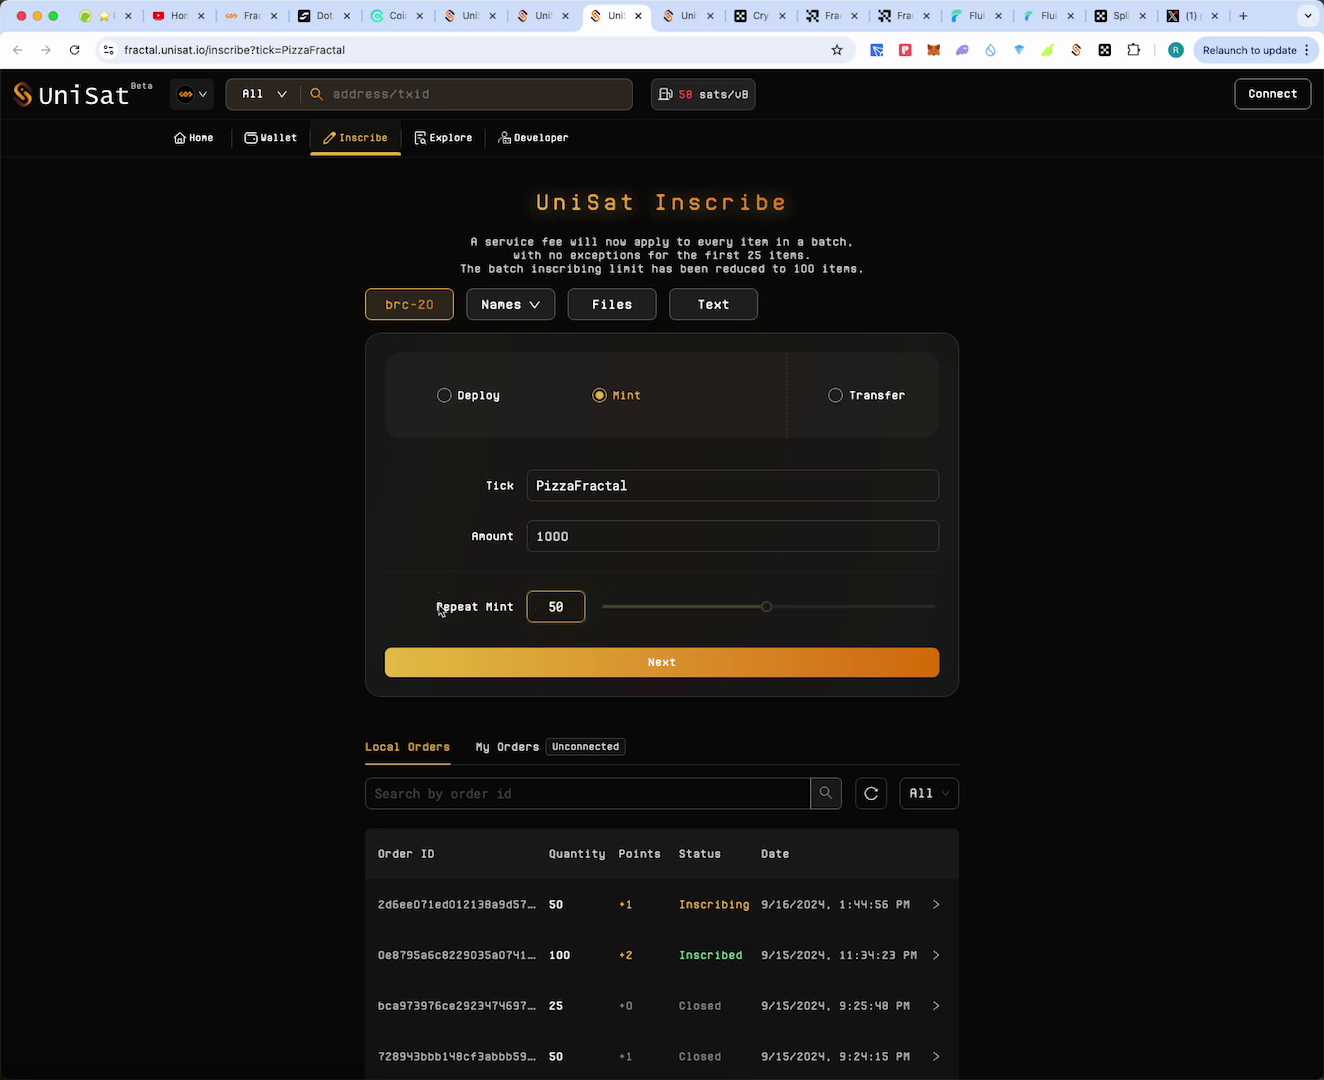
click(592, 670)
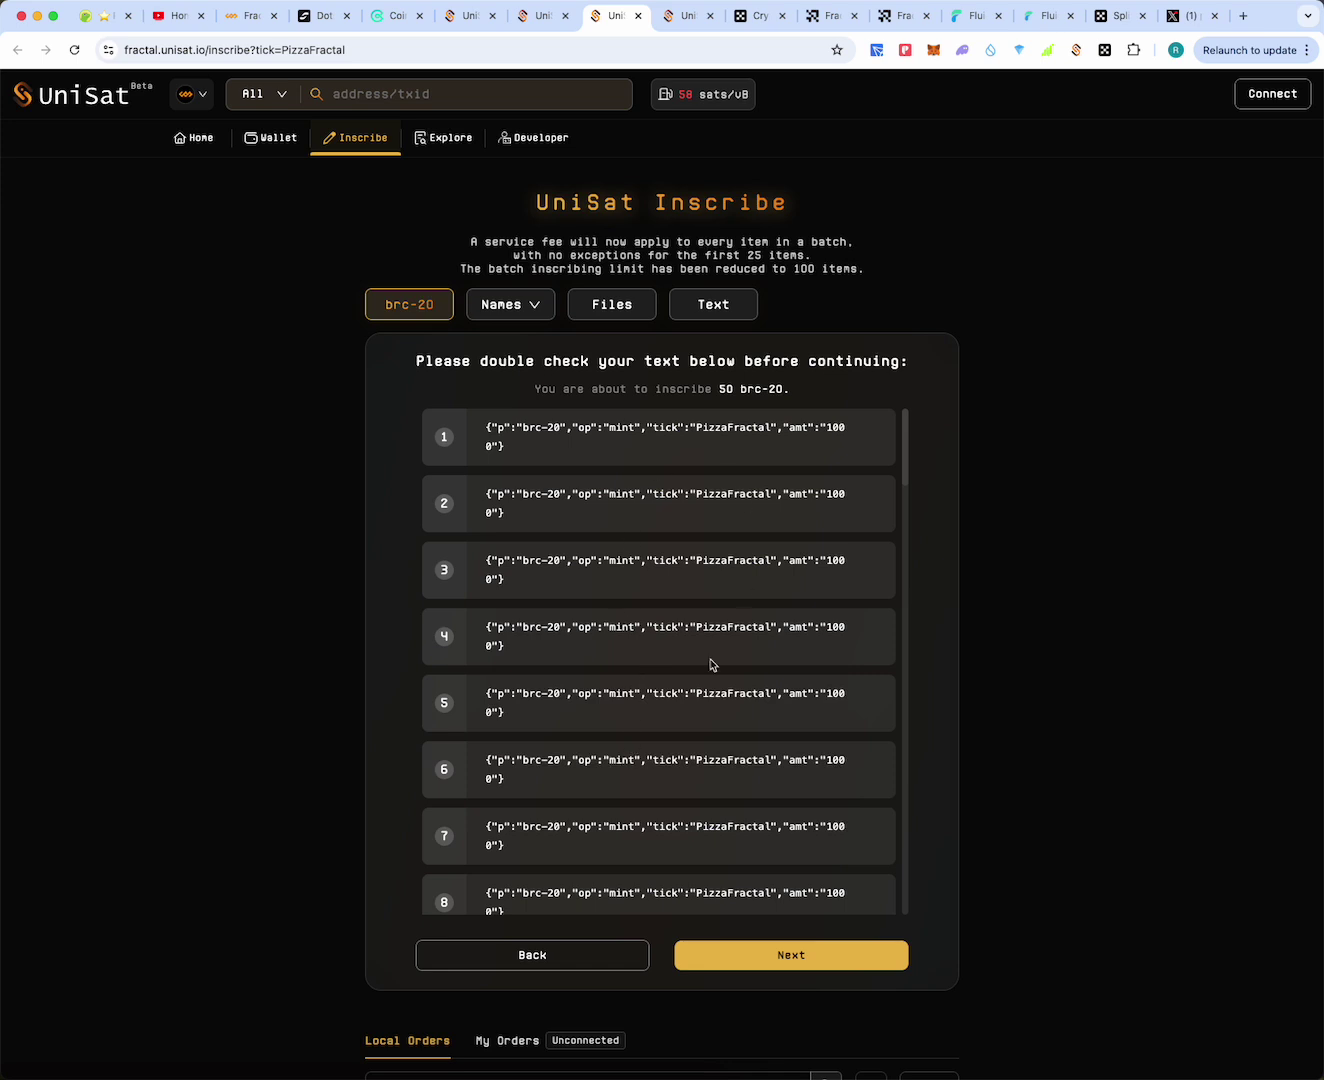
Continue from the PizzaFractal text review, choose the custom network fee of 62 sats/vB and submit the 50-item order
click(746, 966)
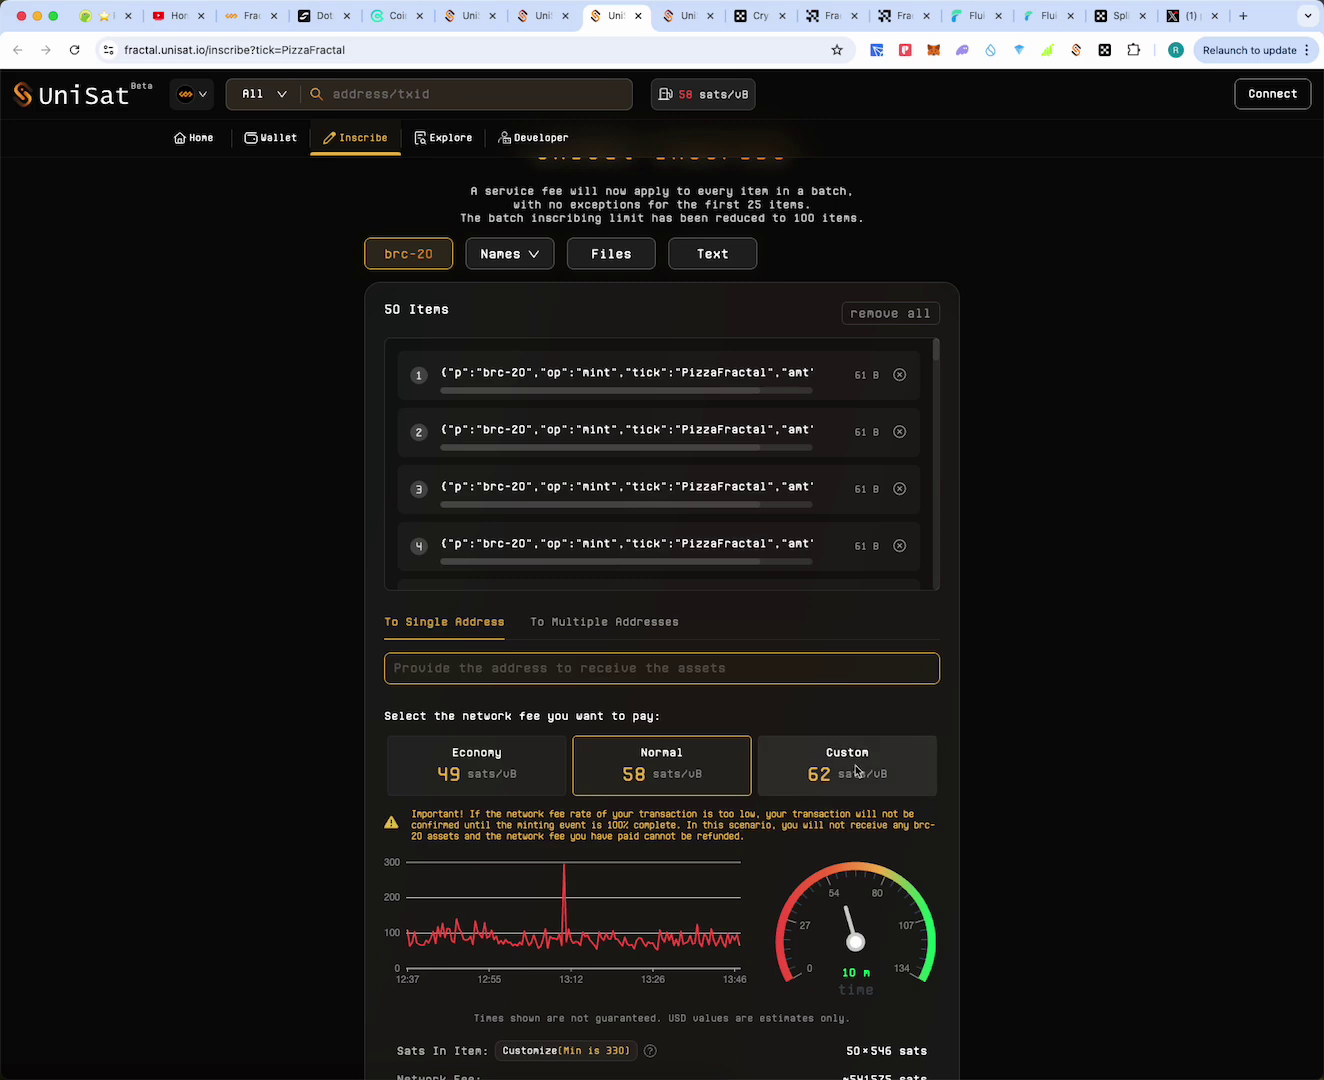
click(856, 769)
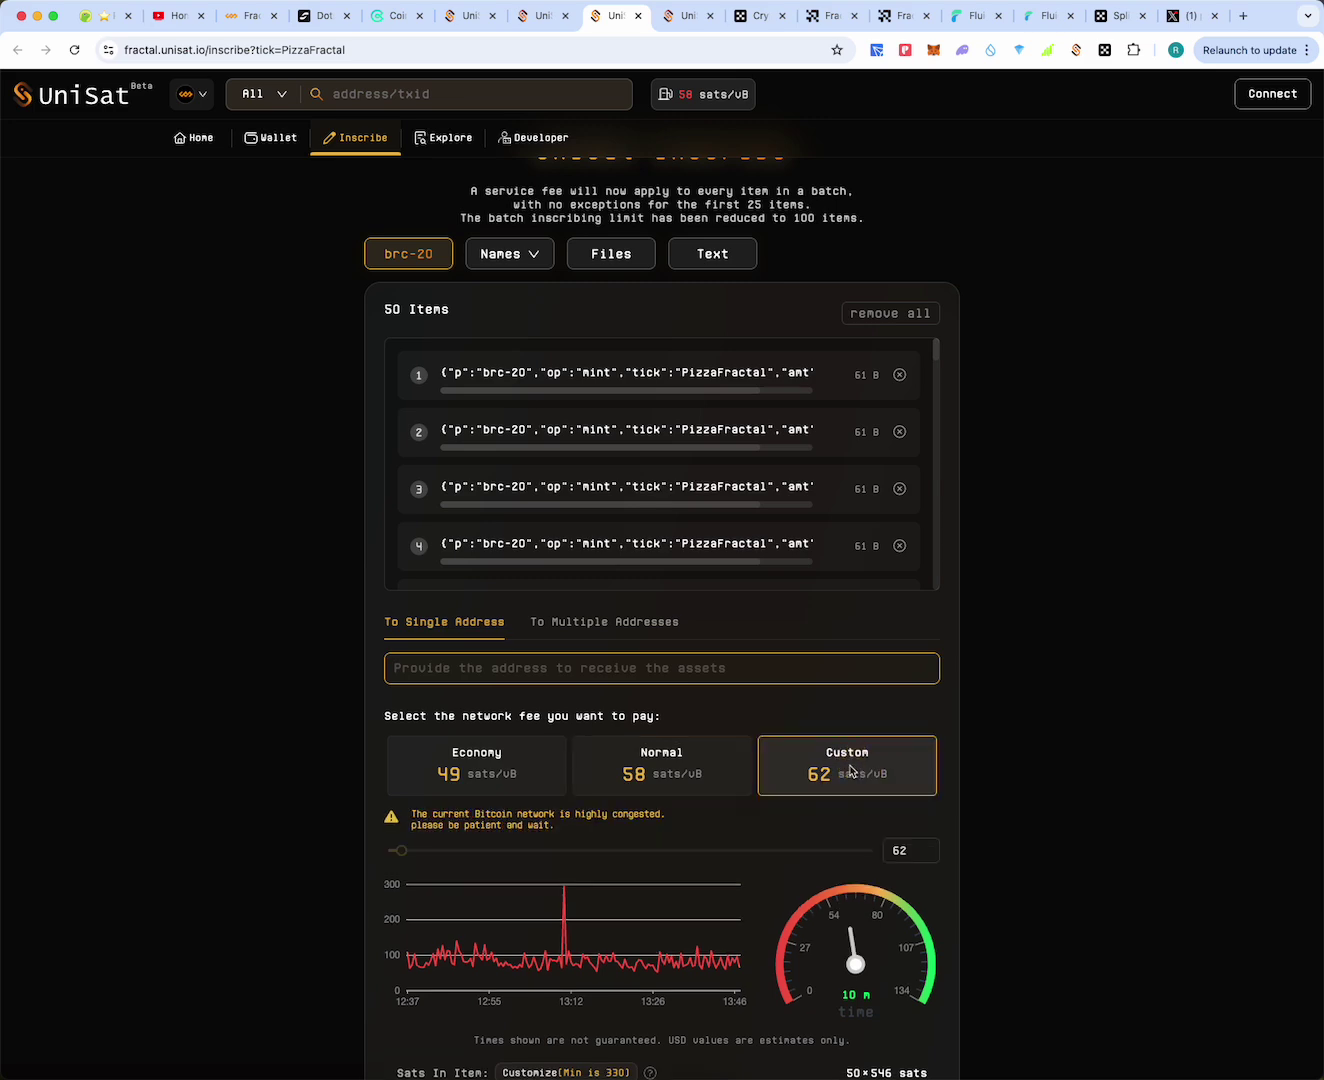
scroll(957, 829, down, 5)
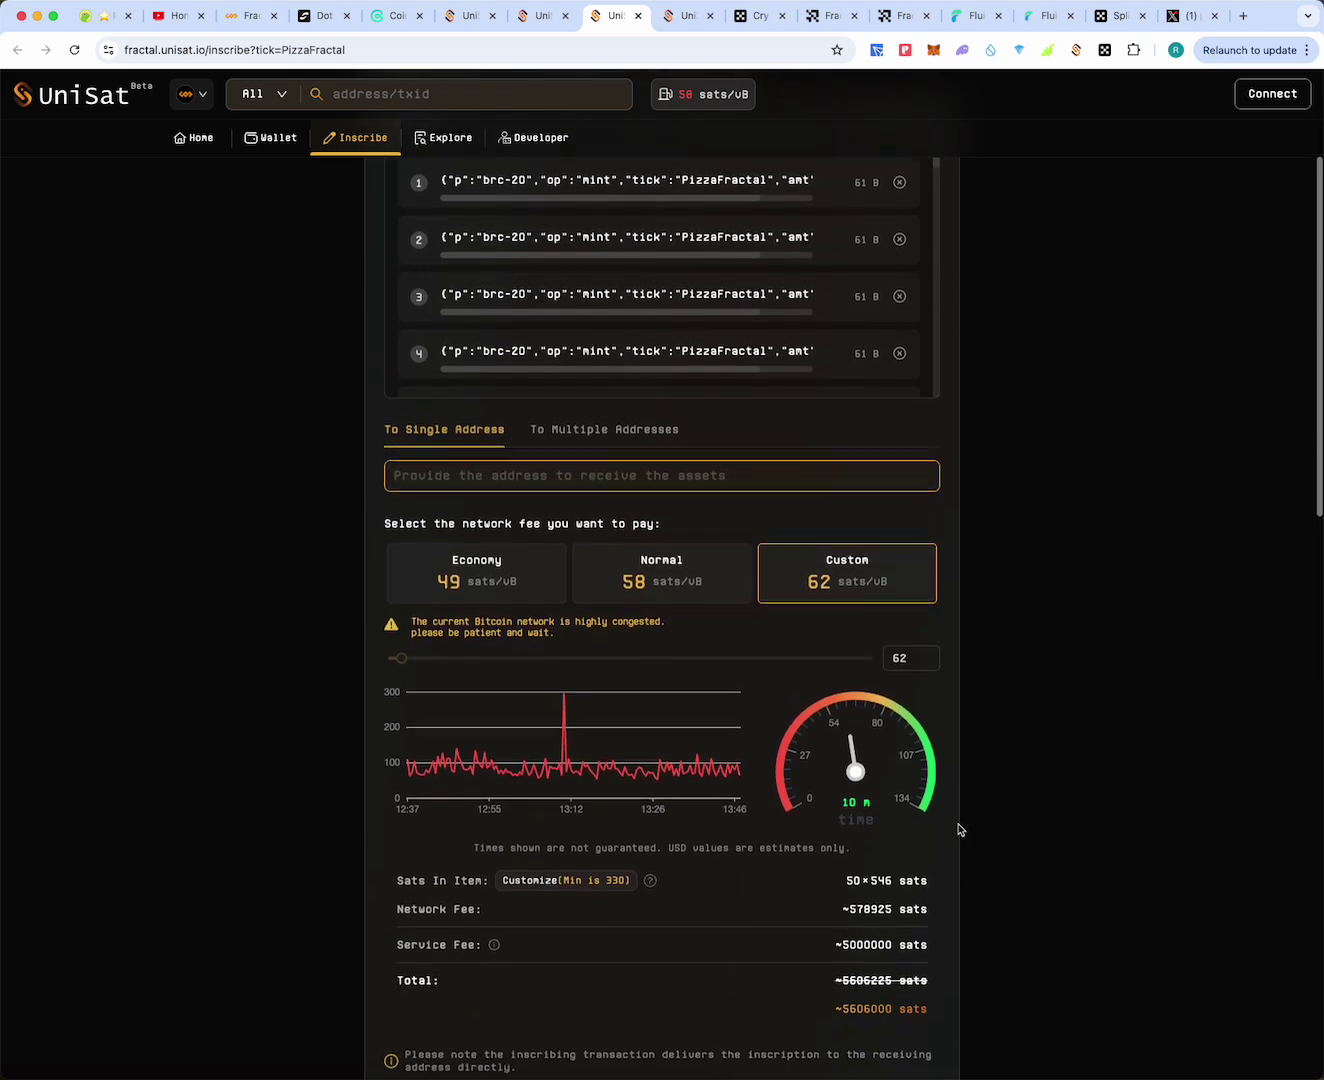
scroll(958, 826, down, 1)
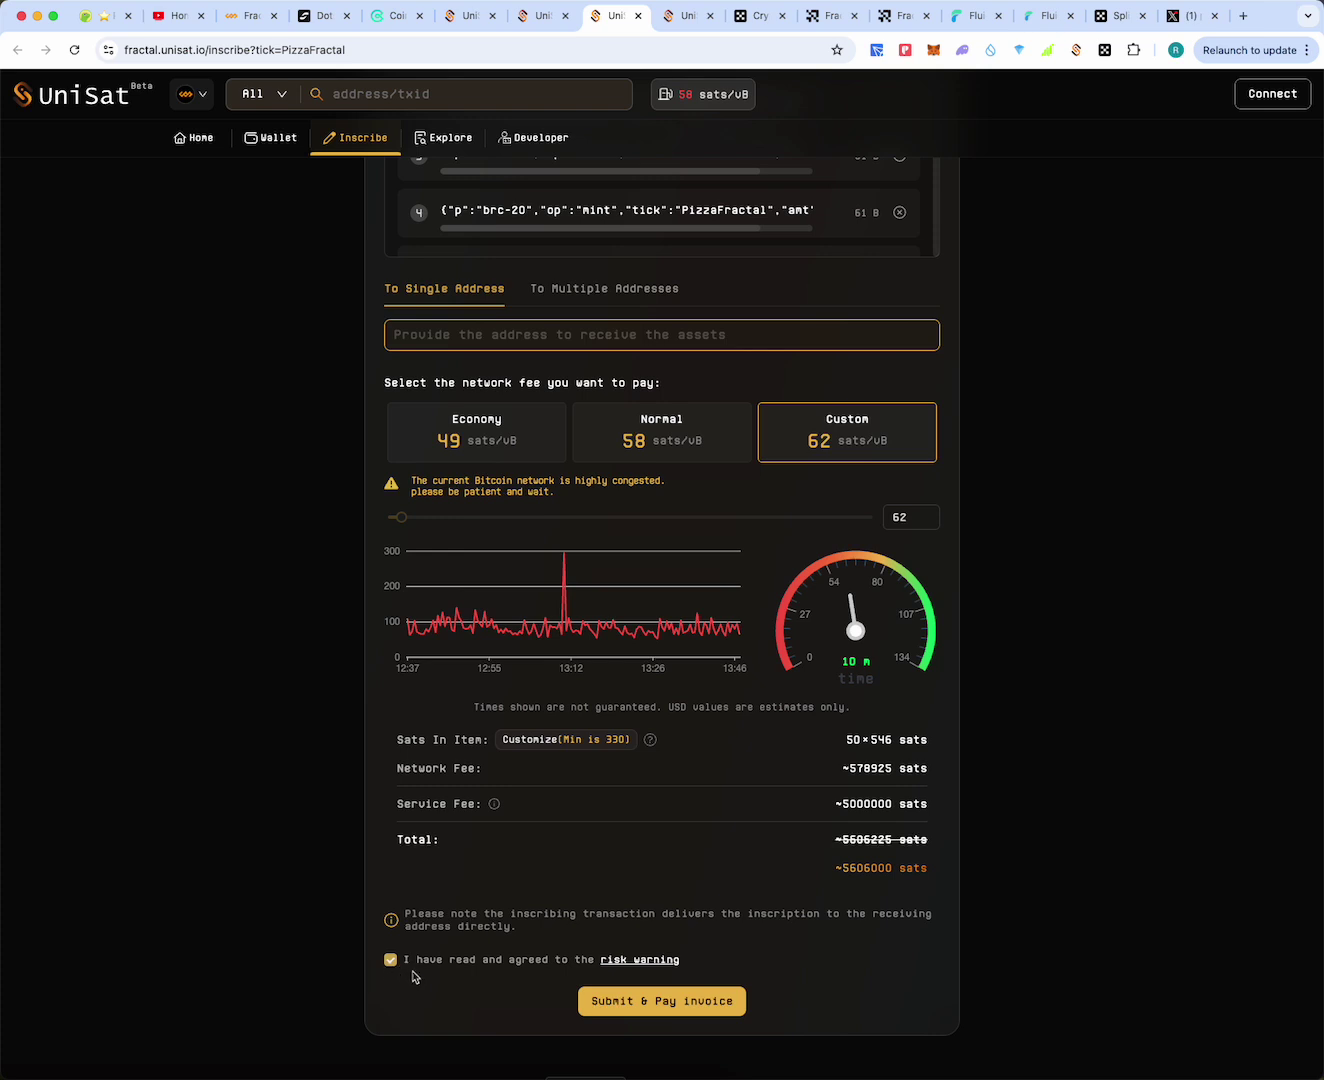
click(599, 1013)
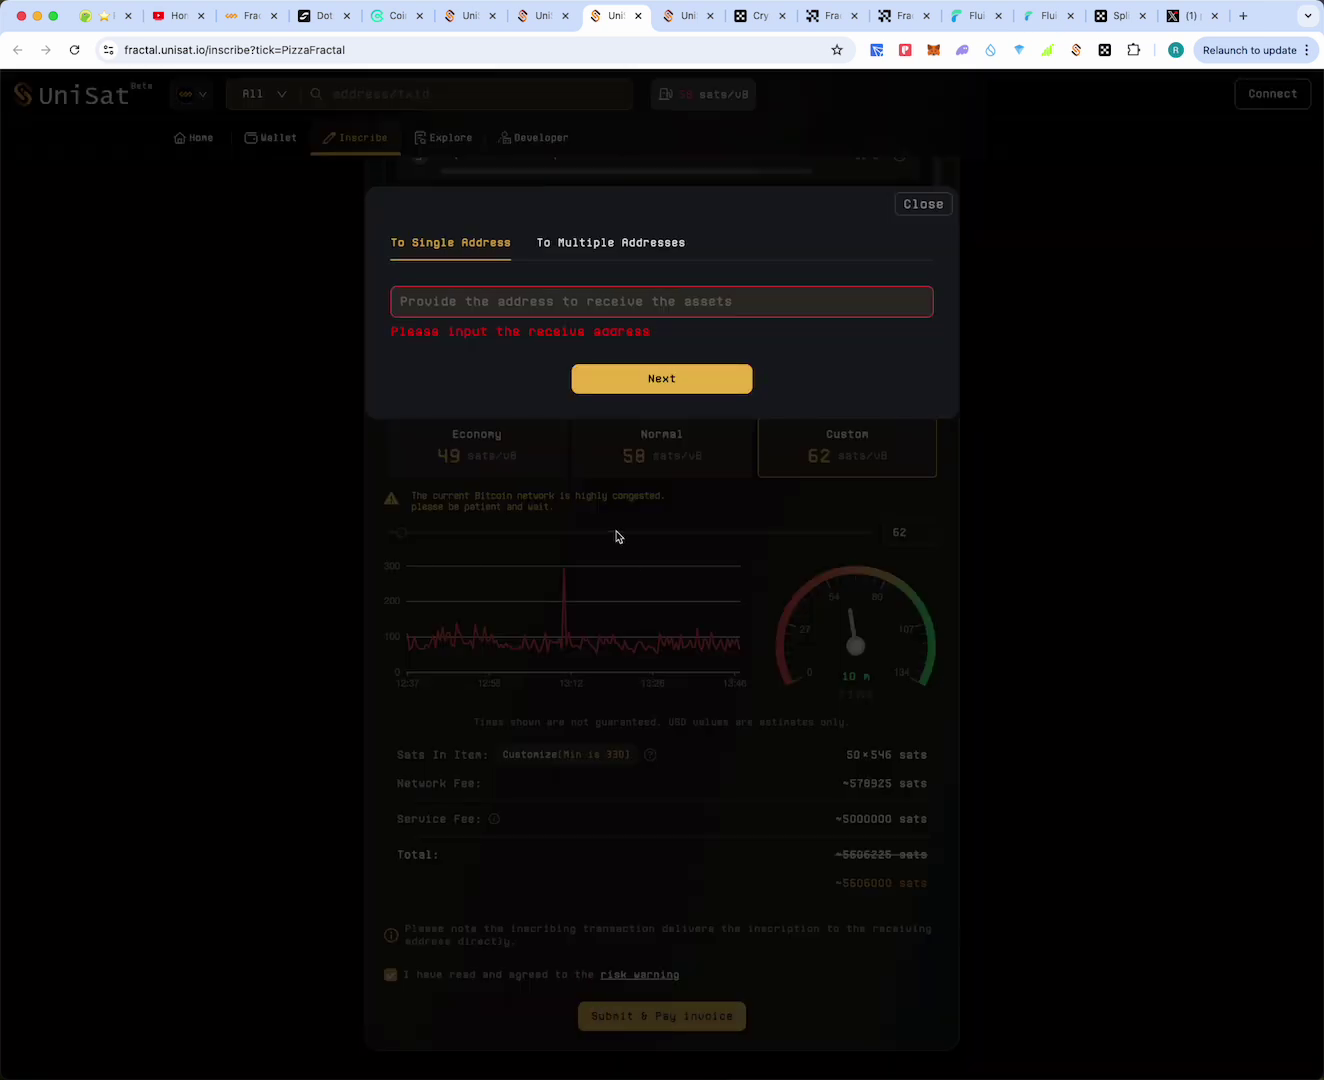
Choose the saved bc1q address as the single receiving address and continue to the inscribing order
click(511, 311)
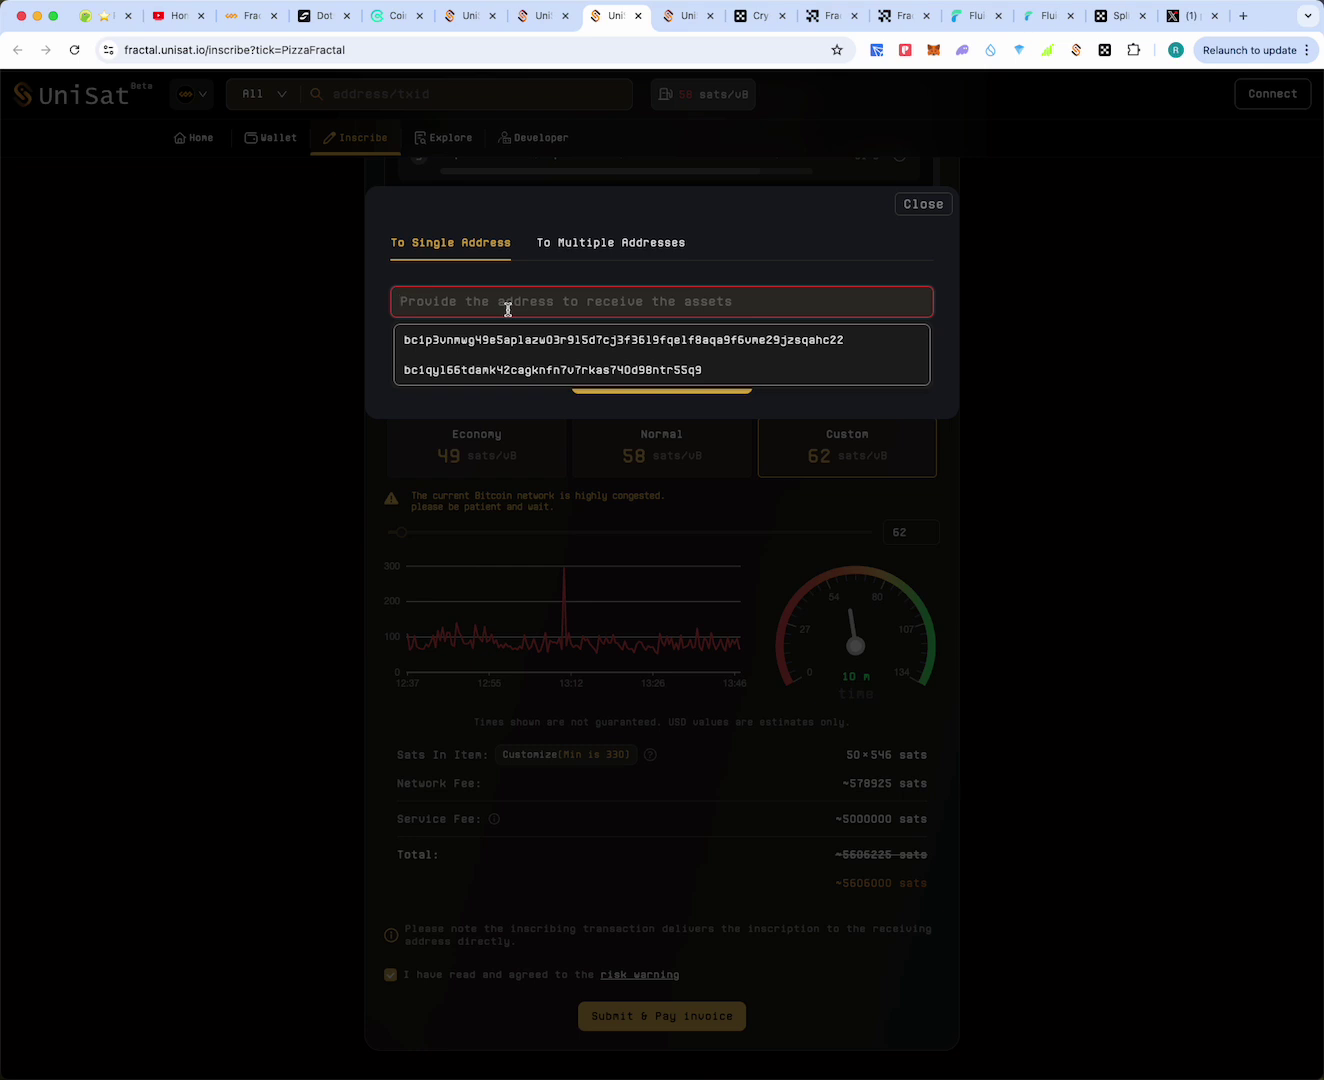
click(564, 371)
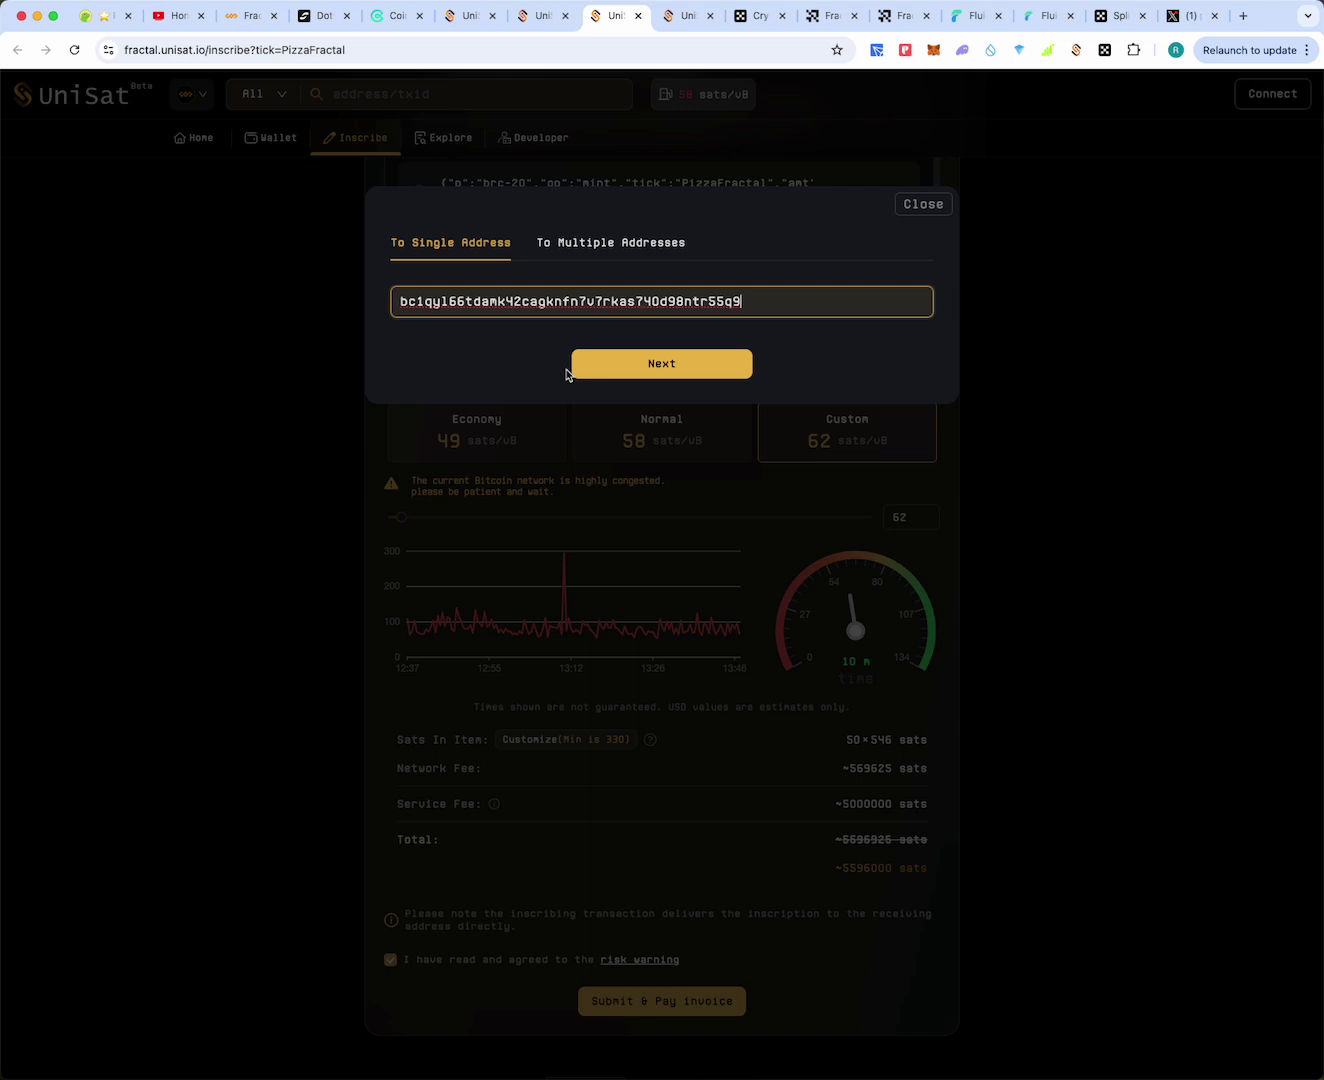
click(610, 374)
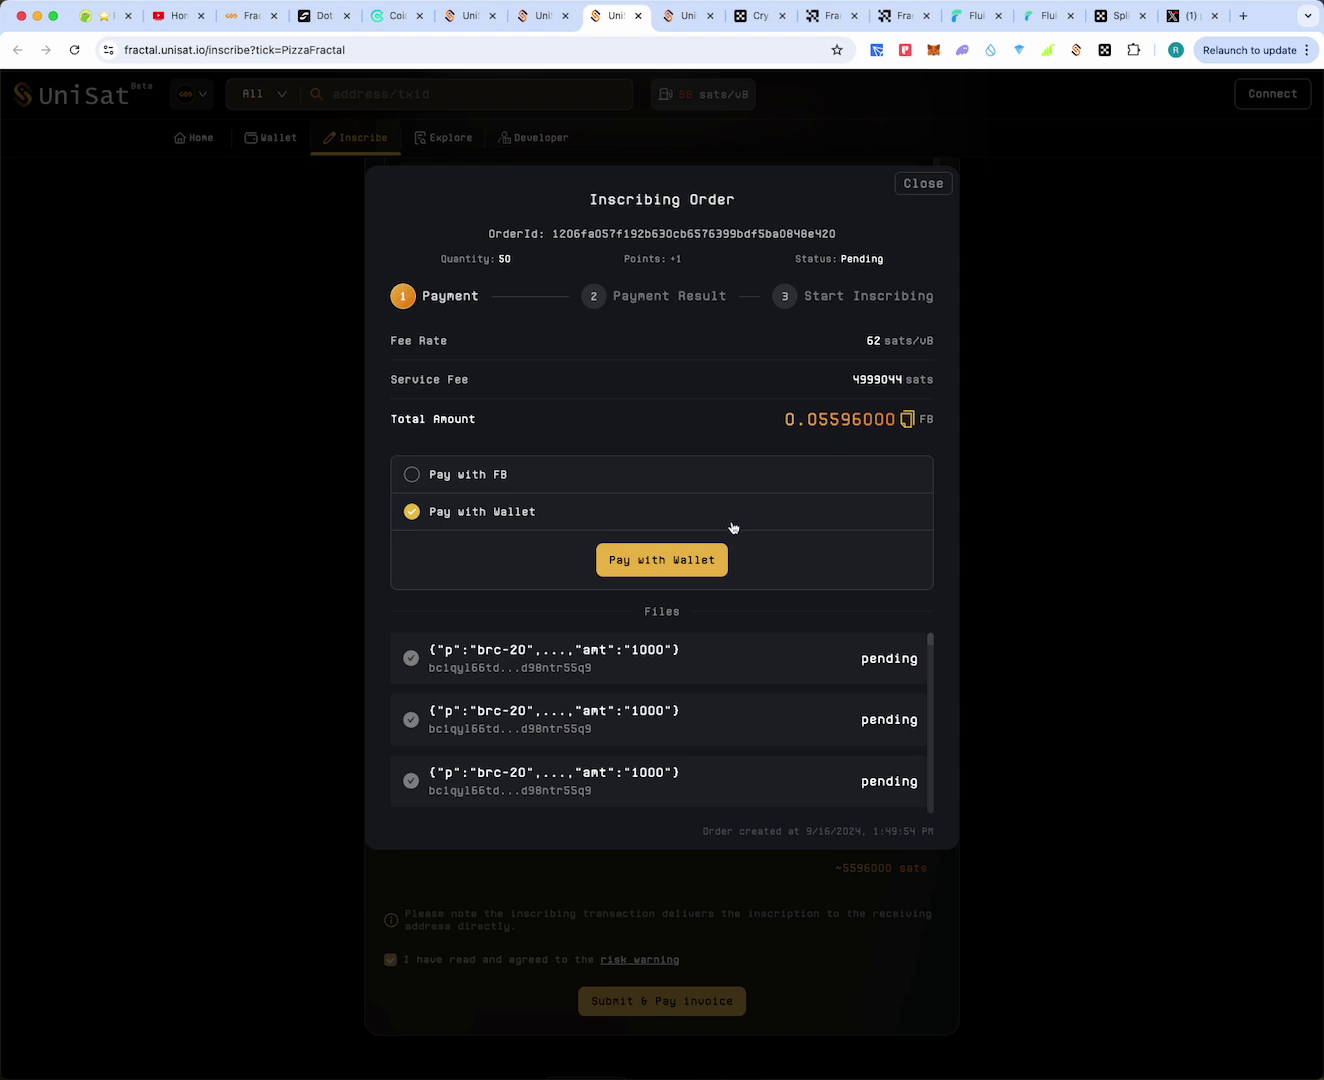
Pay for the PizzaFractal order with UniSat Wallet, signing the sign-in request and the transaction, and close the order details
click(710, 557)
click(720, 281)
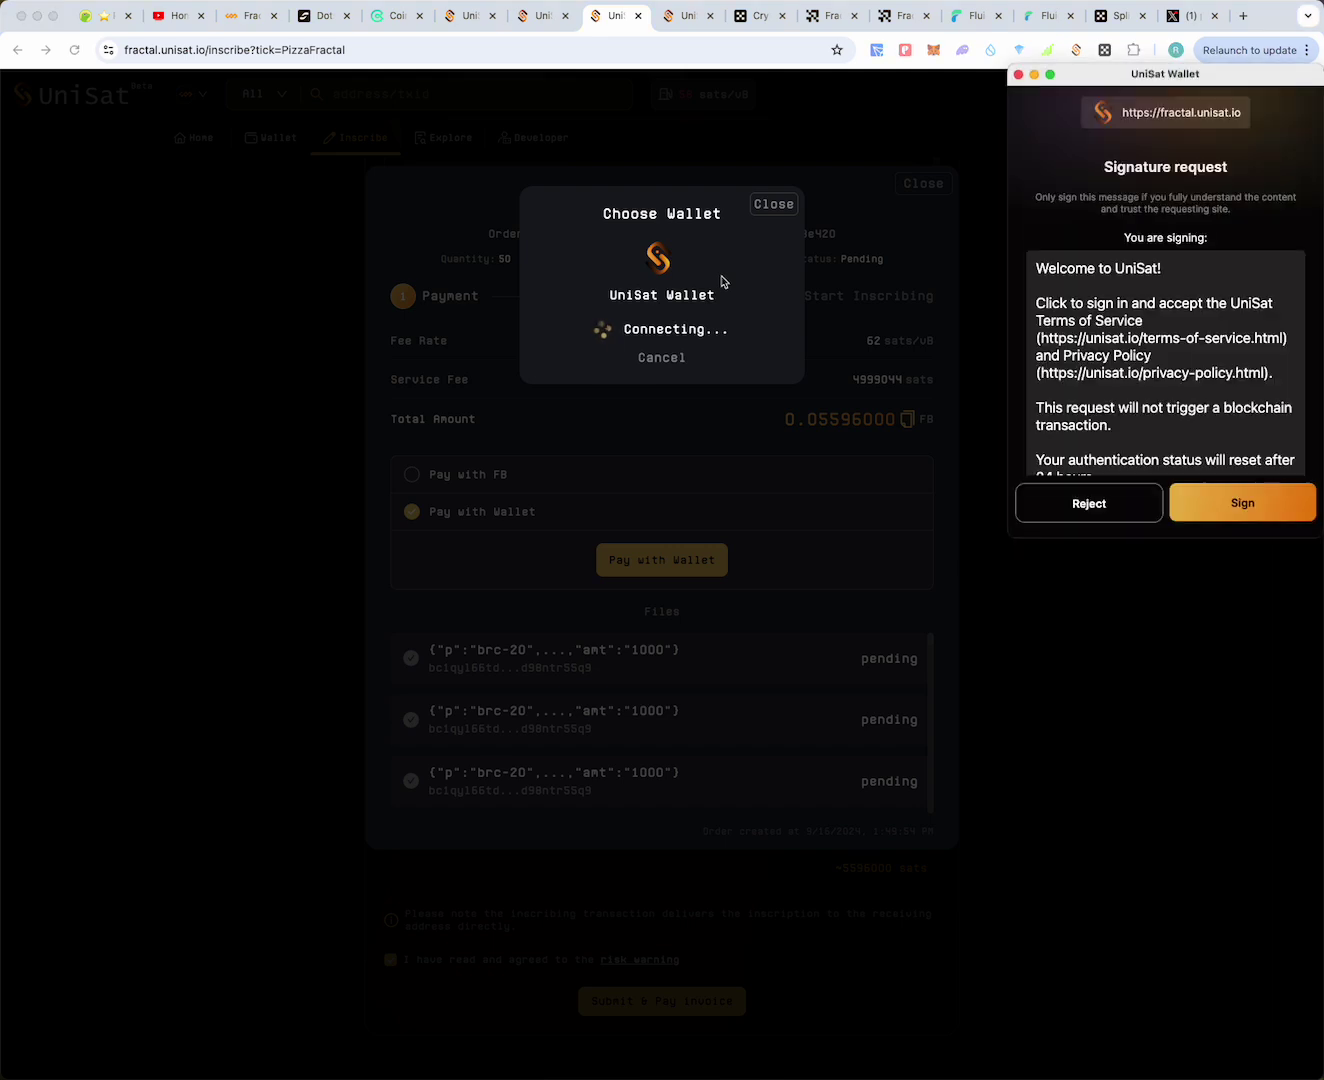
click(1230, 512)
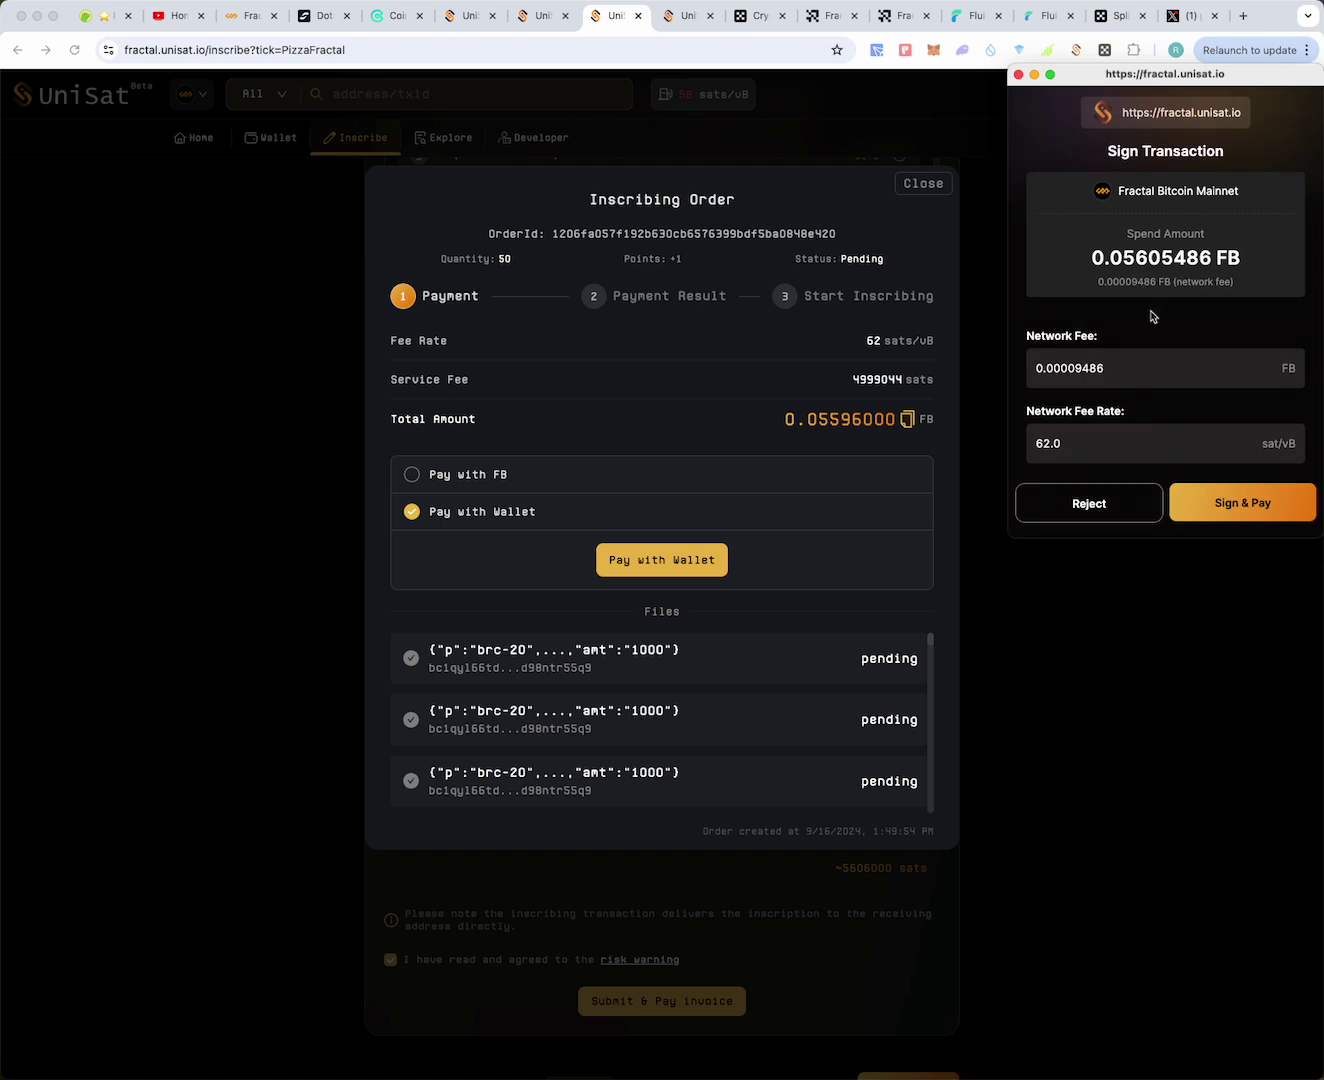
click(1215, 503)
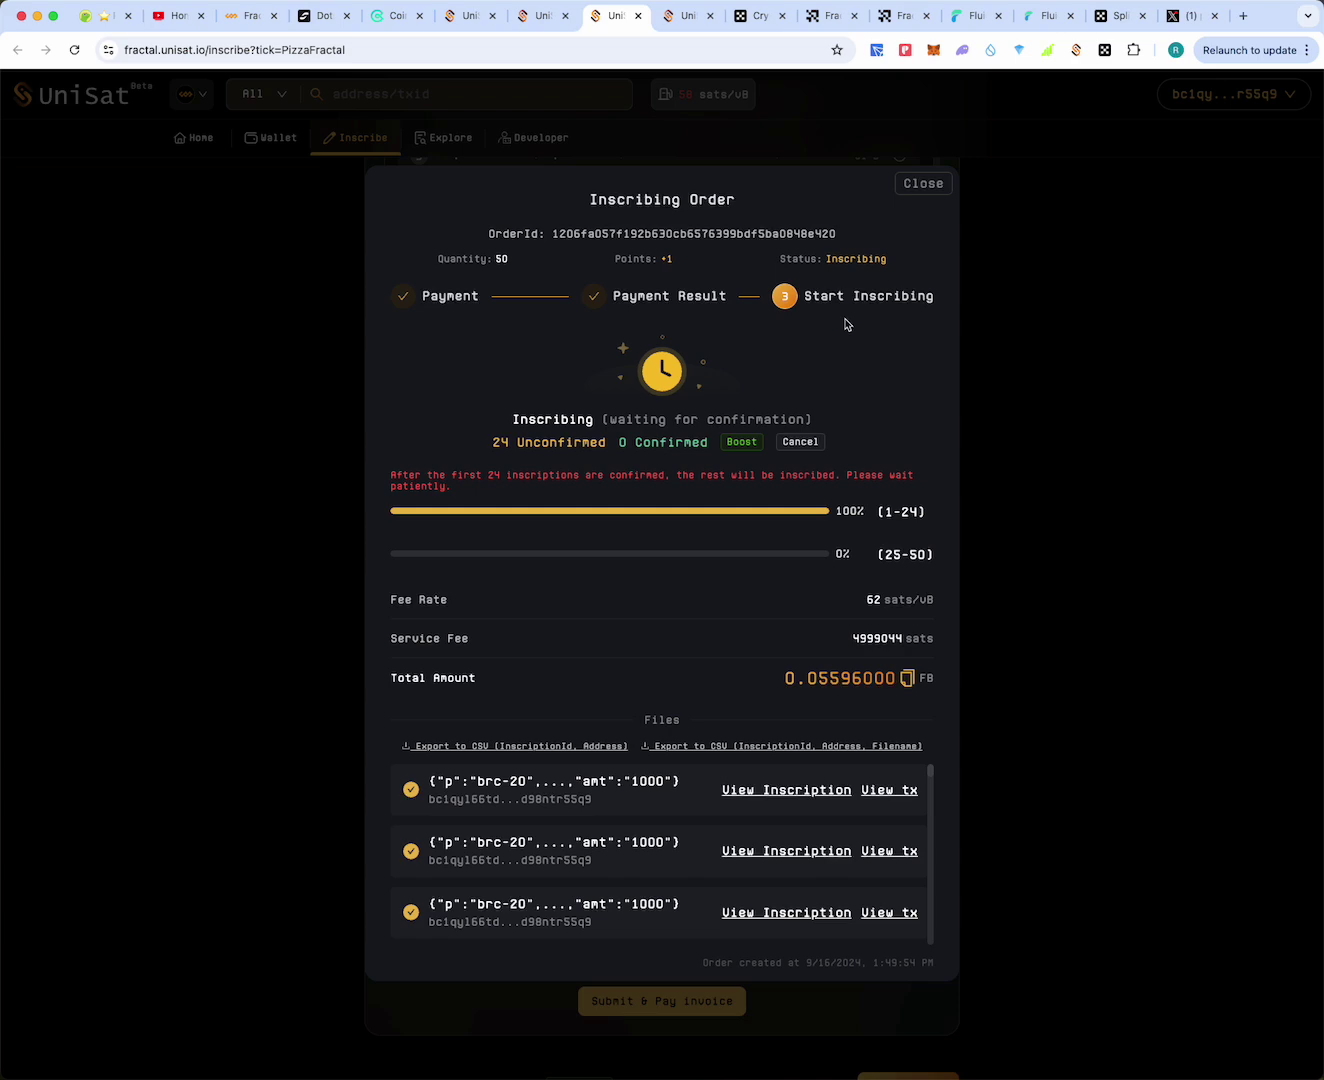
click(912, 185)
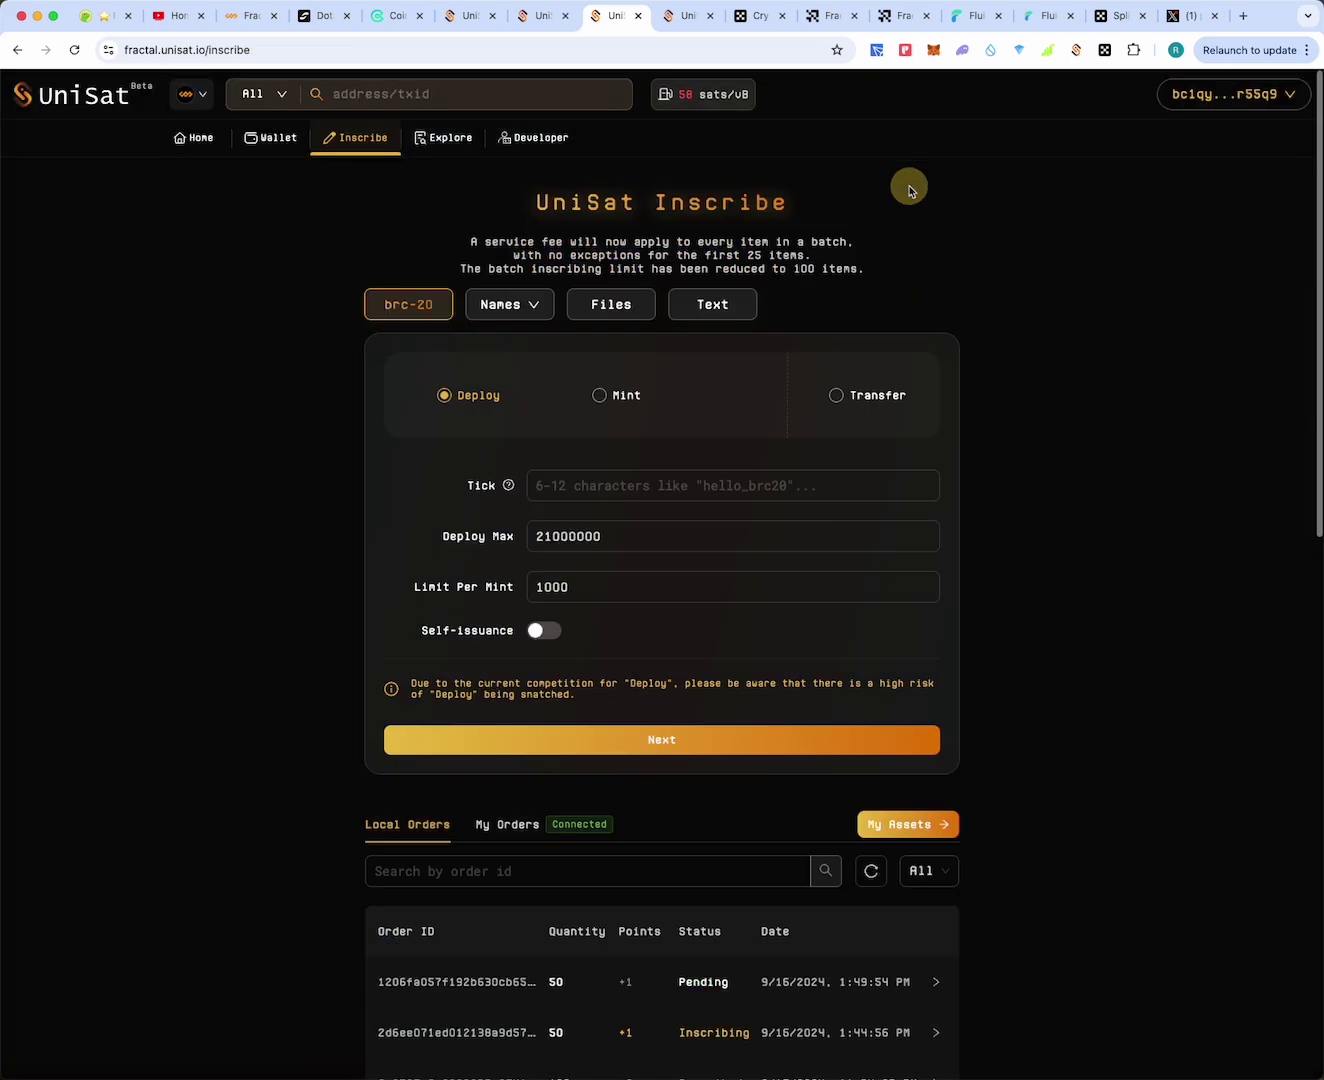
scroll(1058, 367, down, 1)
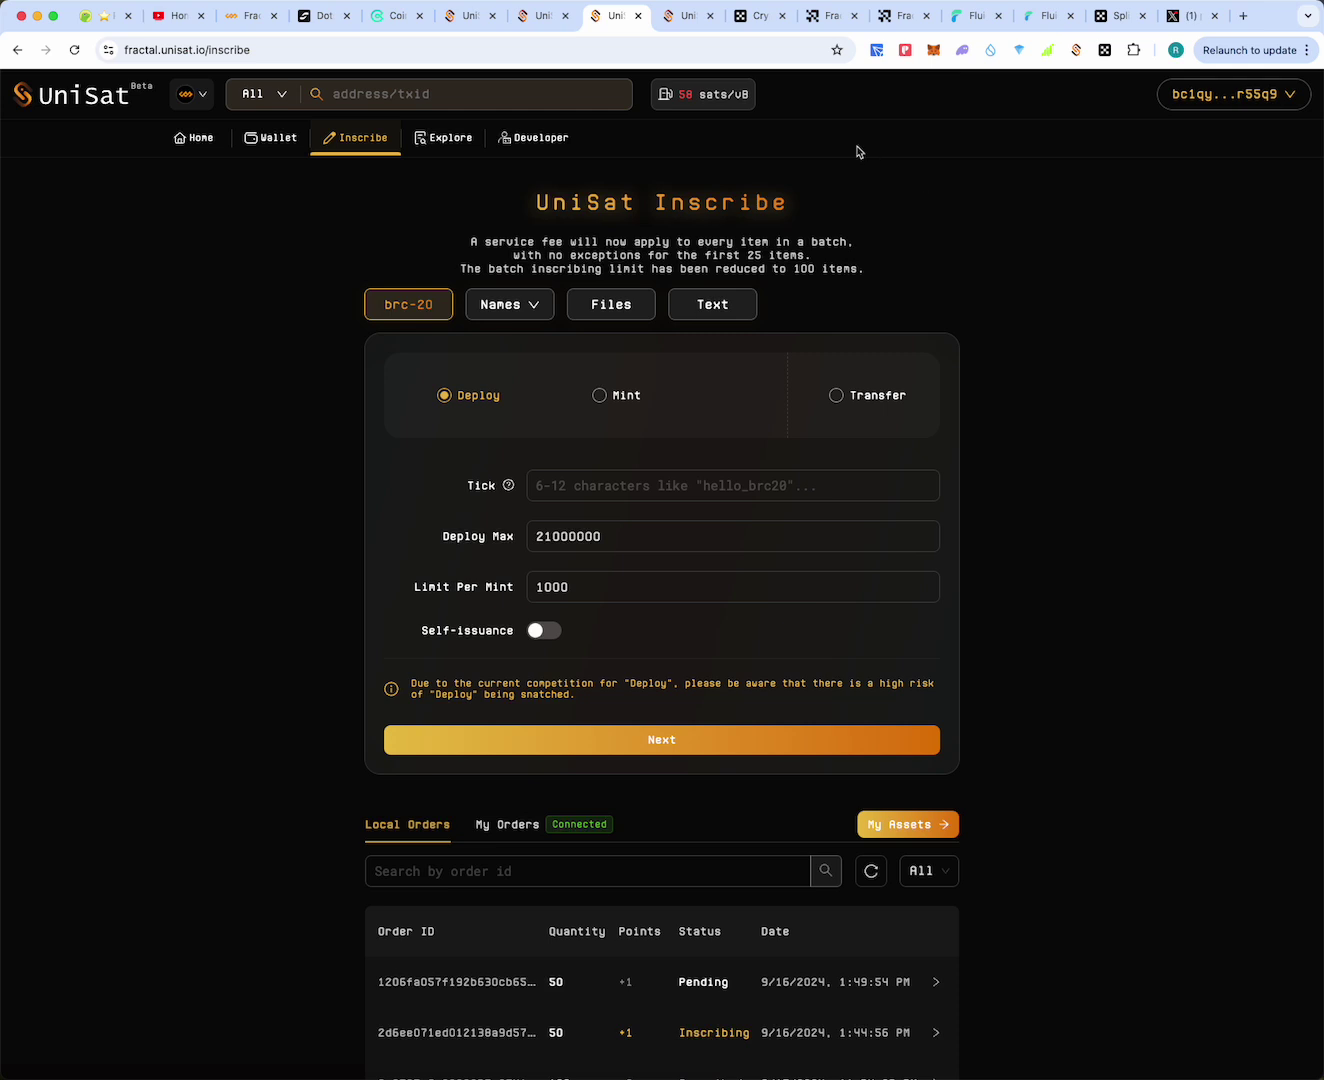
Open the OKX Wallet extension and unlock it with the wallet password to see the account's balances
click(1105, 51)
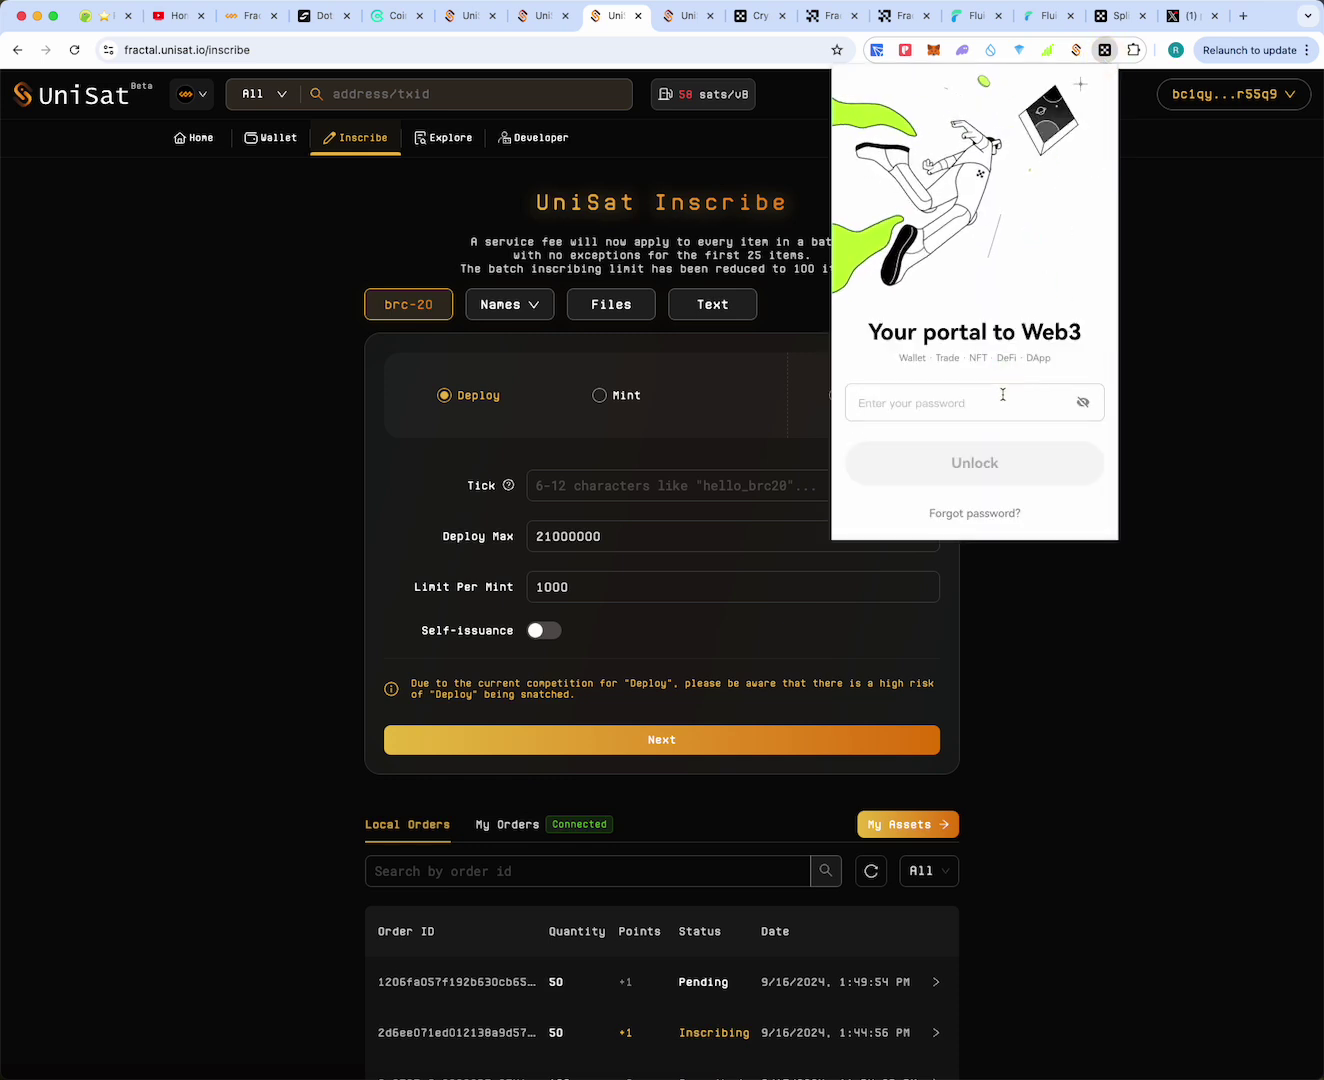
text(******)
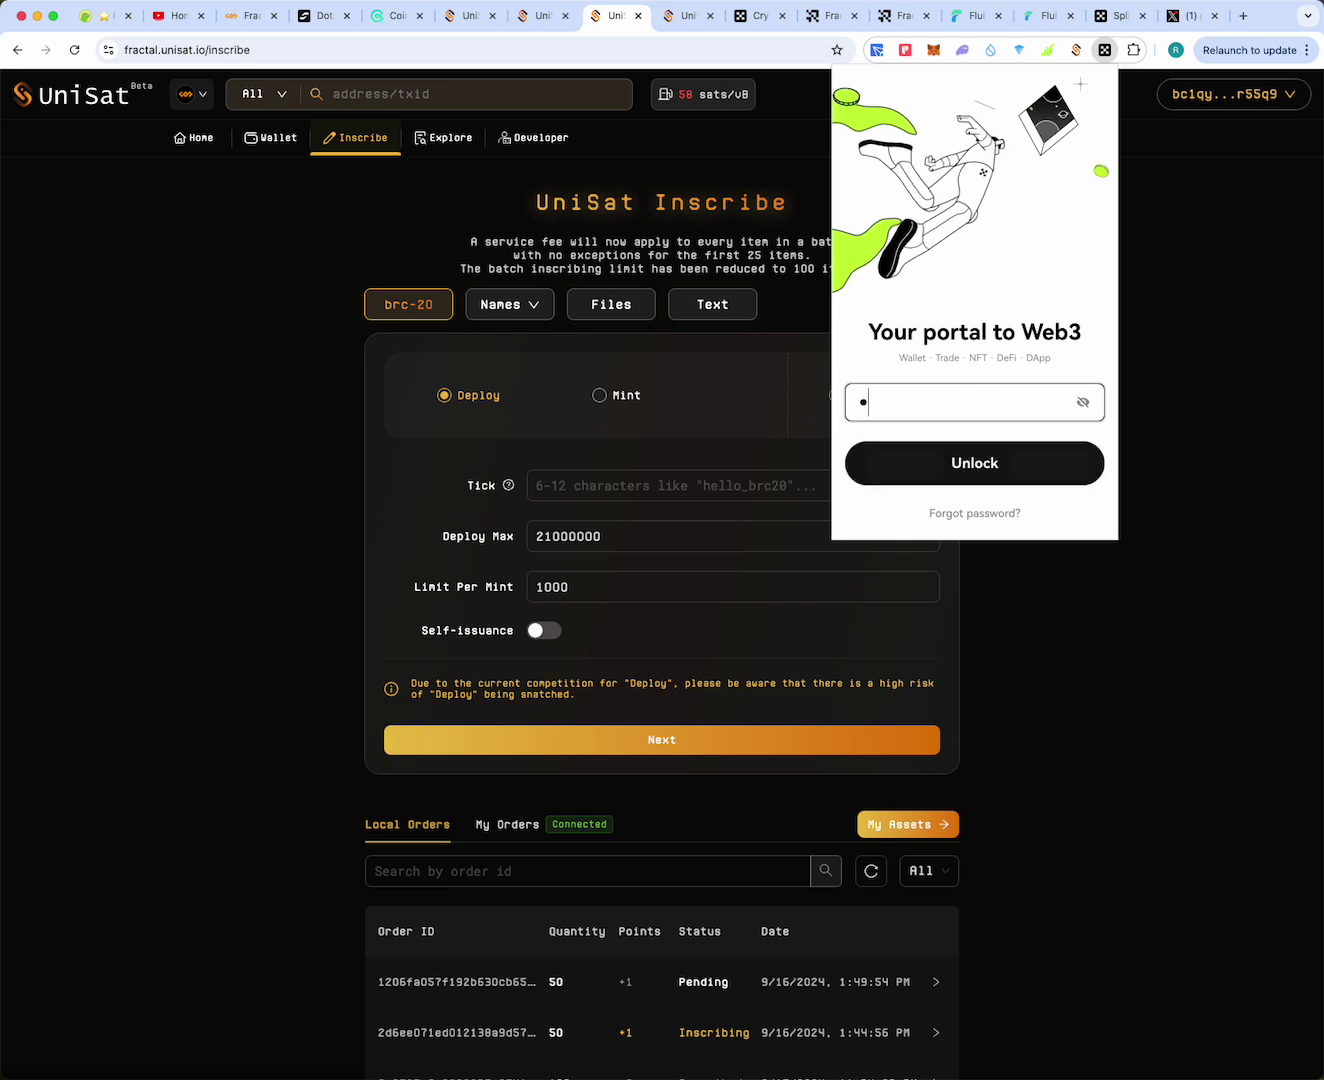
text(*****)
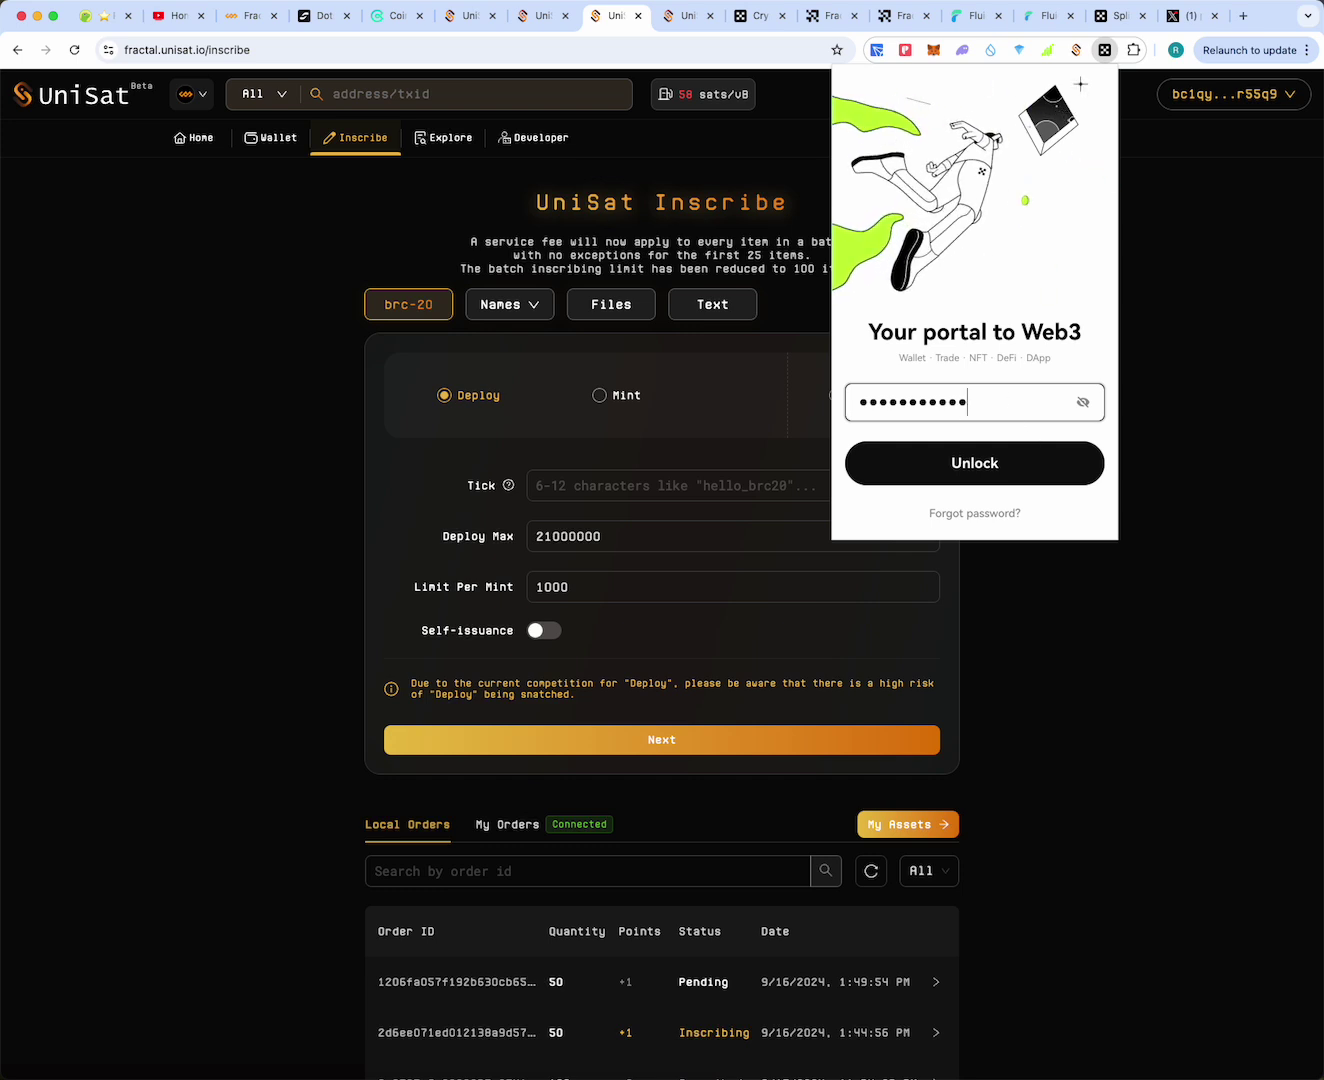
click(1022, 472)
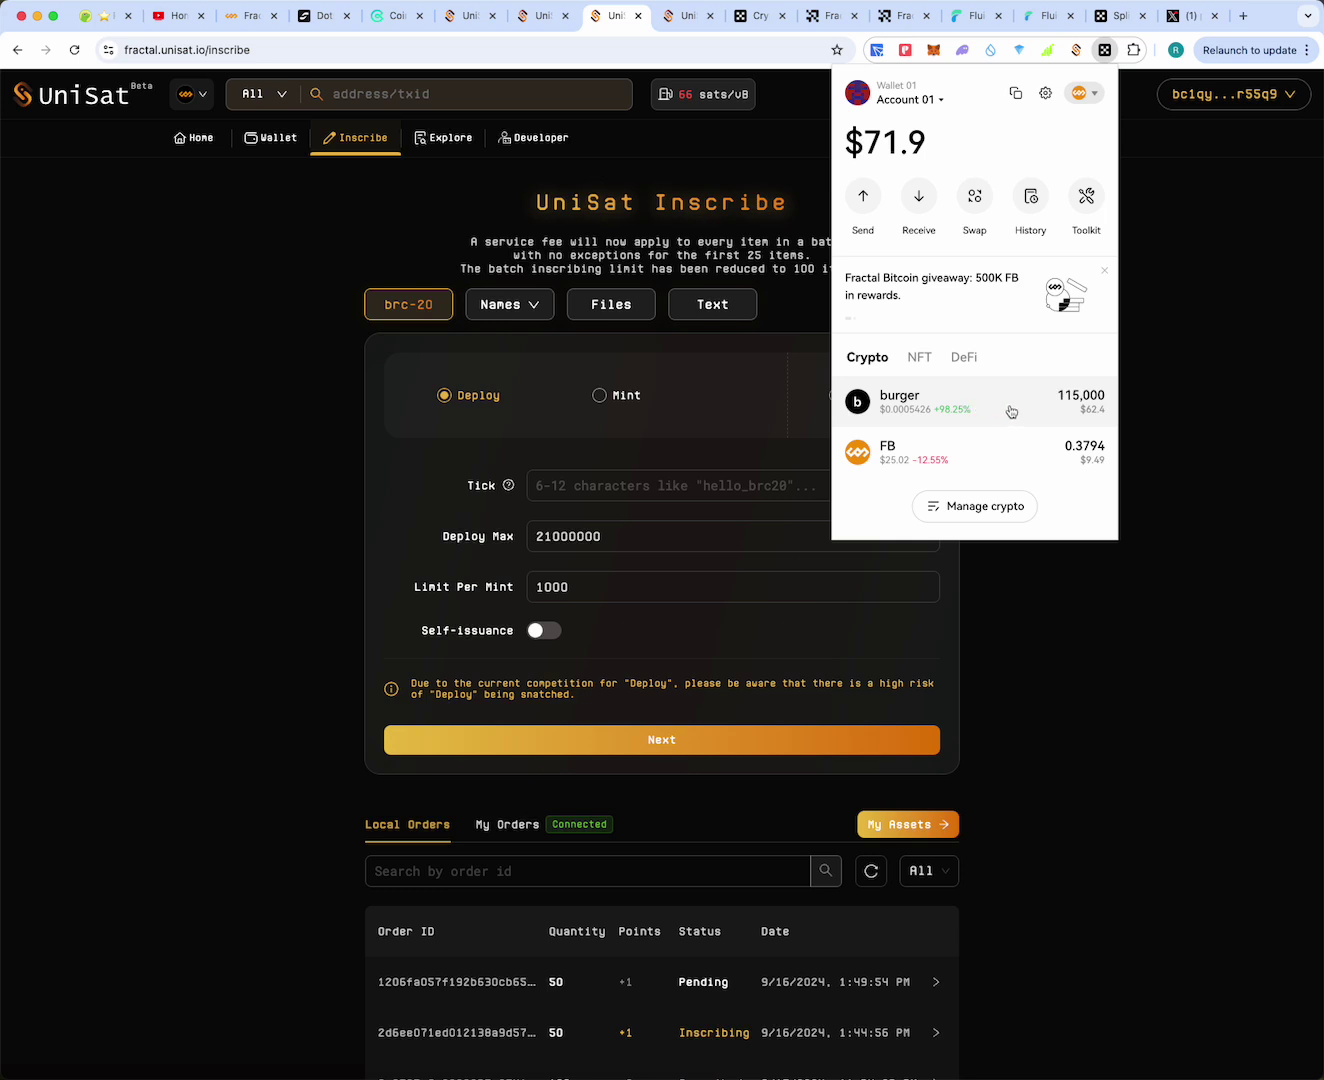
Switch to the OKX Web3 portfolio page, reload it and open the crypto holdings list with the burger and FB balances
click(741, 22)
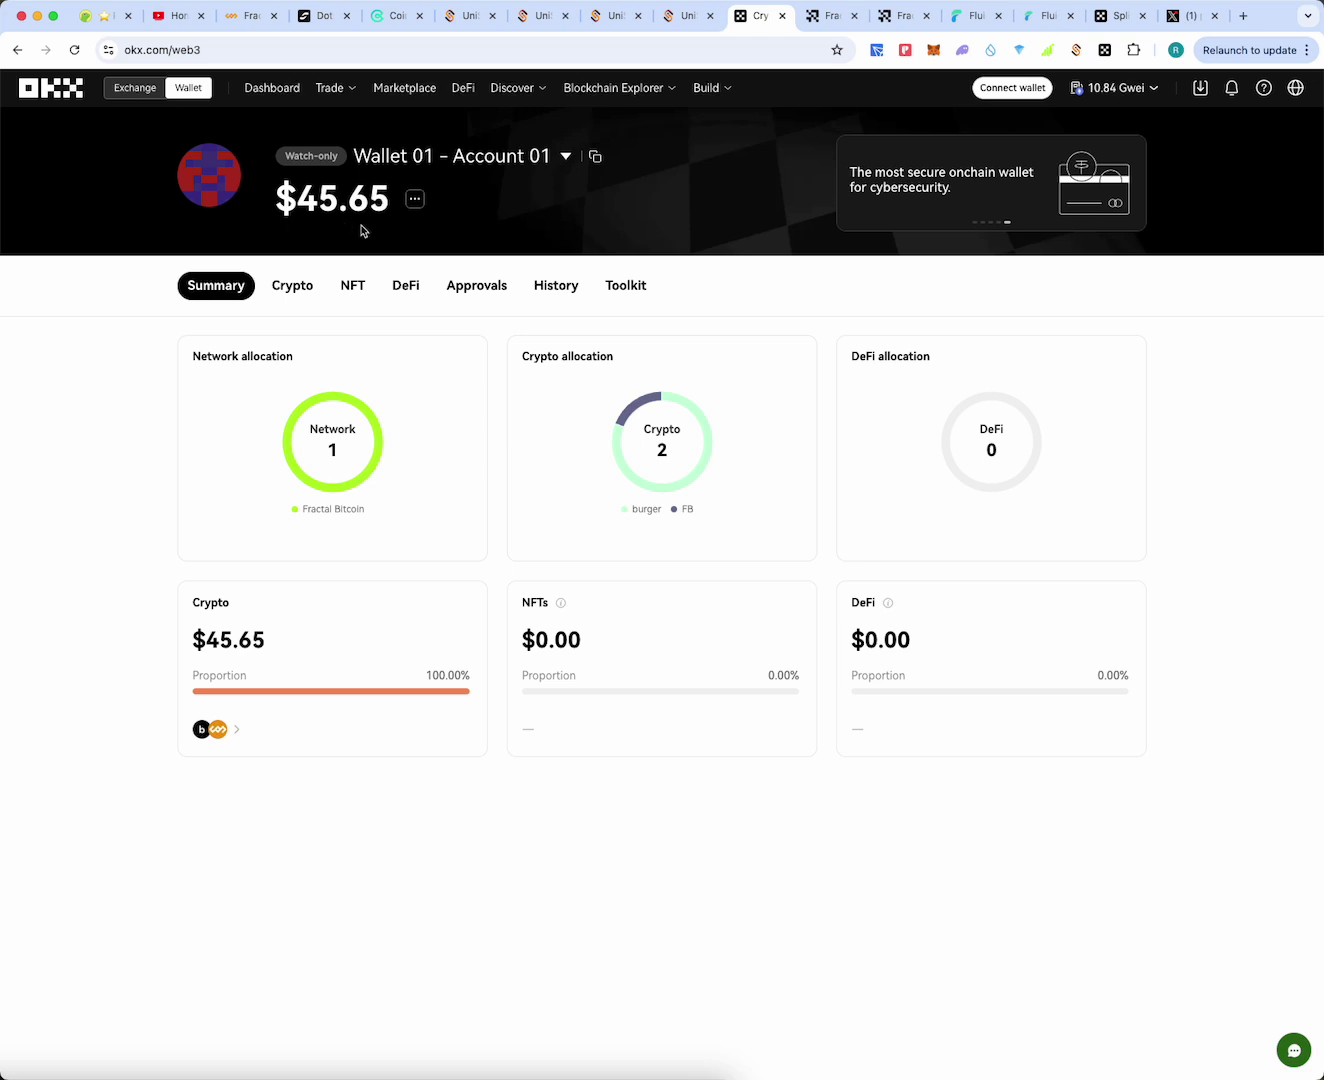
click(74, 49)
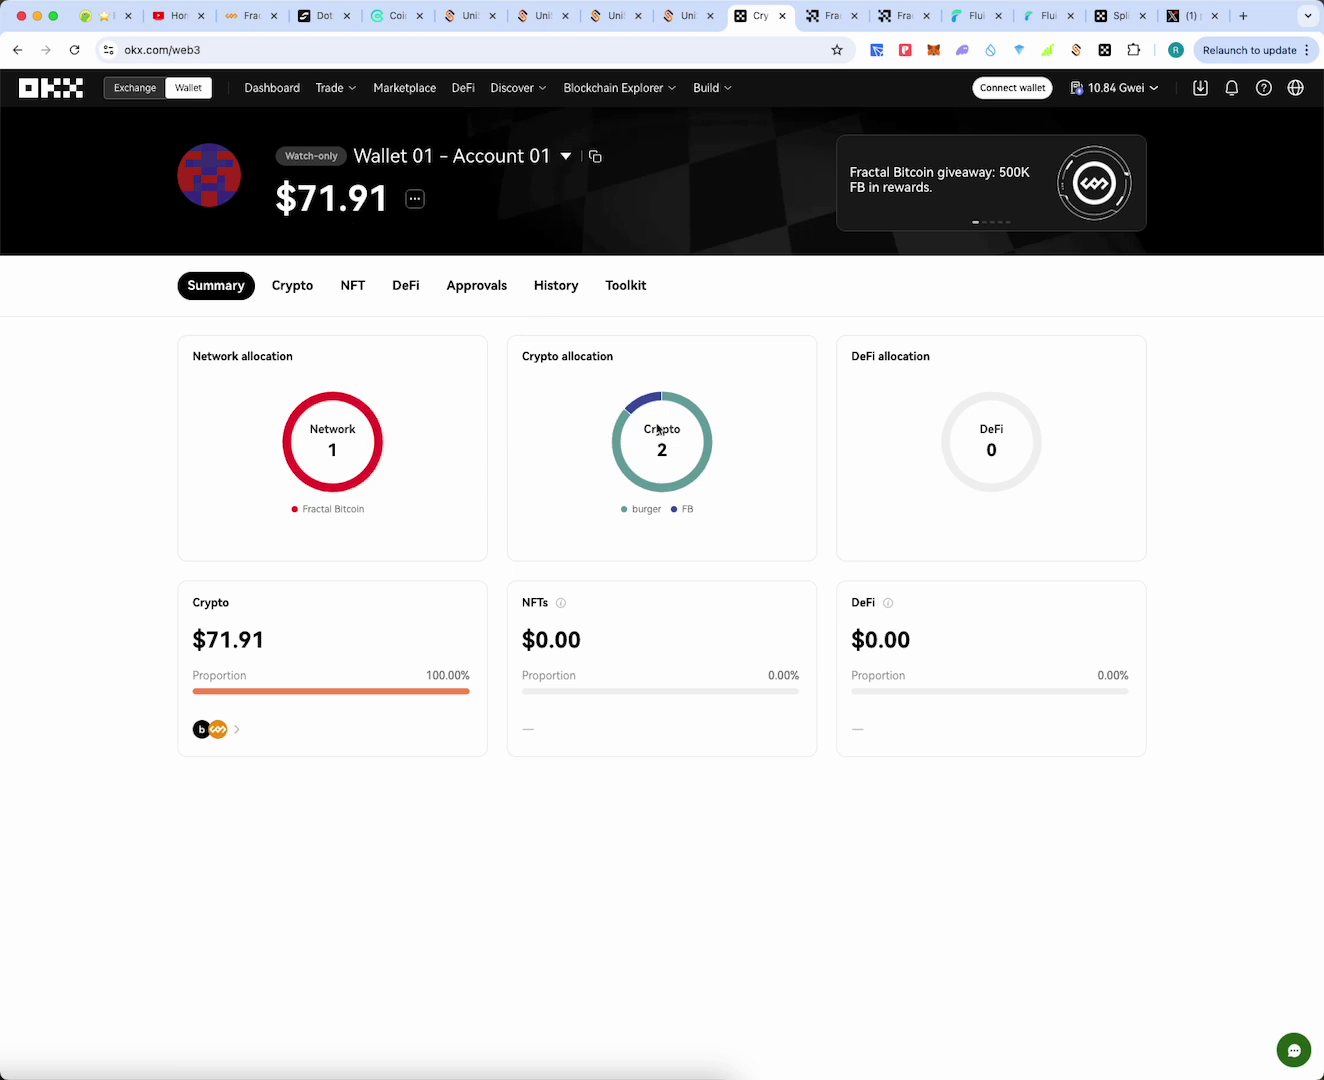
click(685, 511)
click(646, 509)
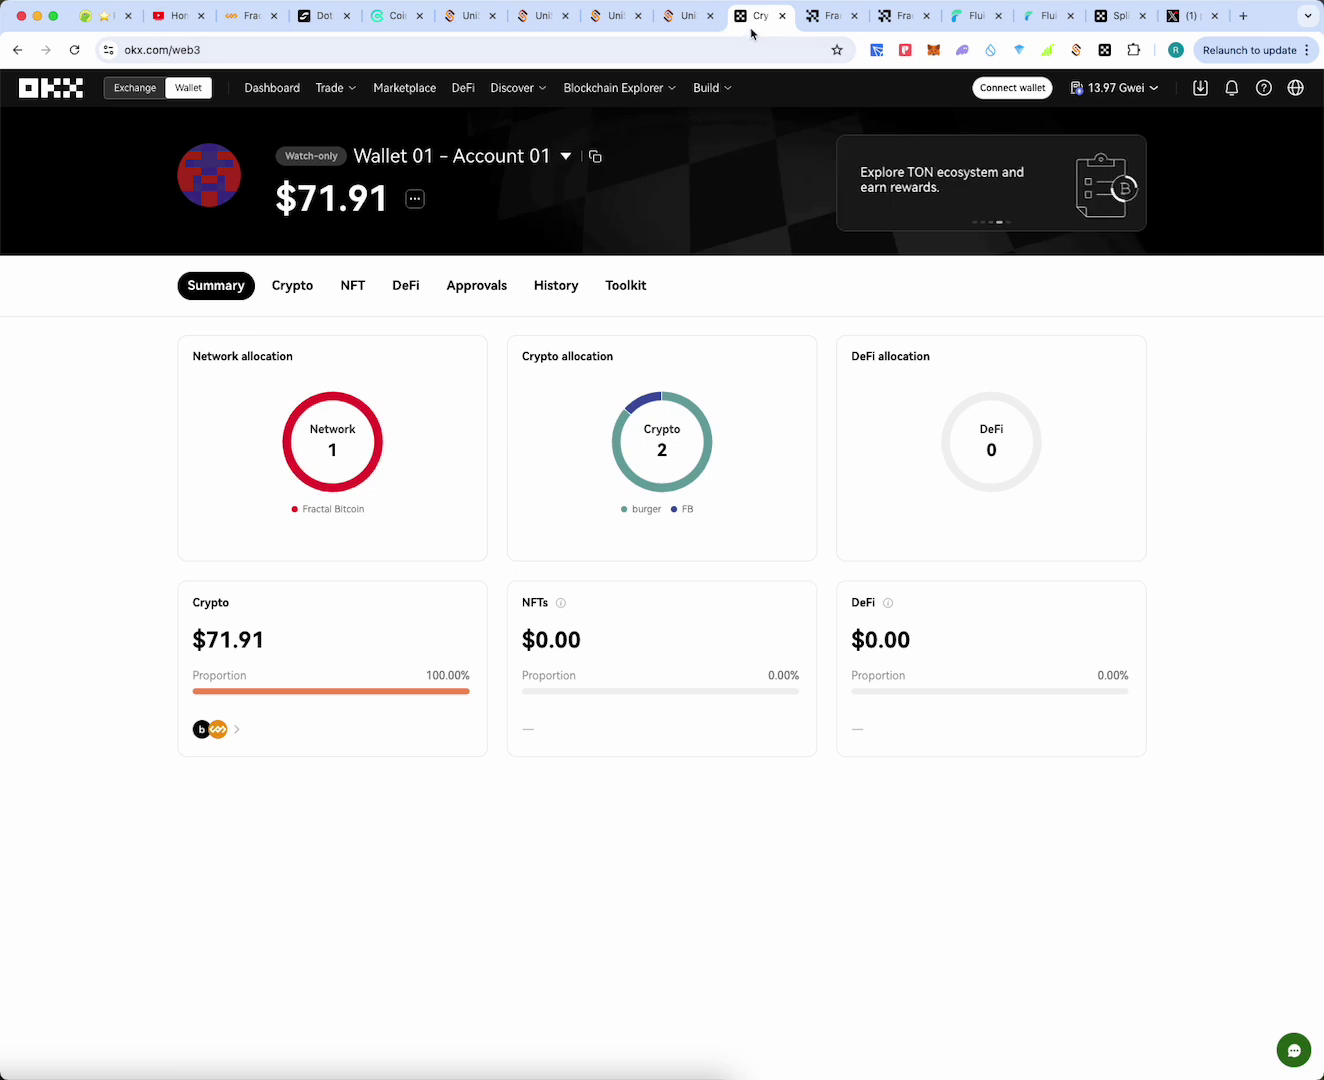
click(289, 290)
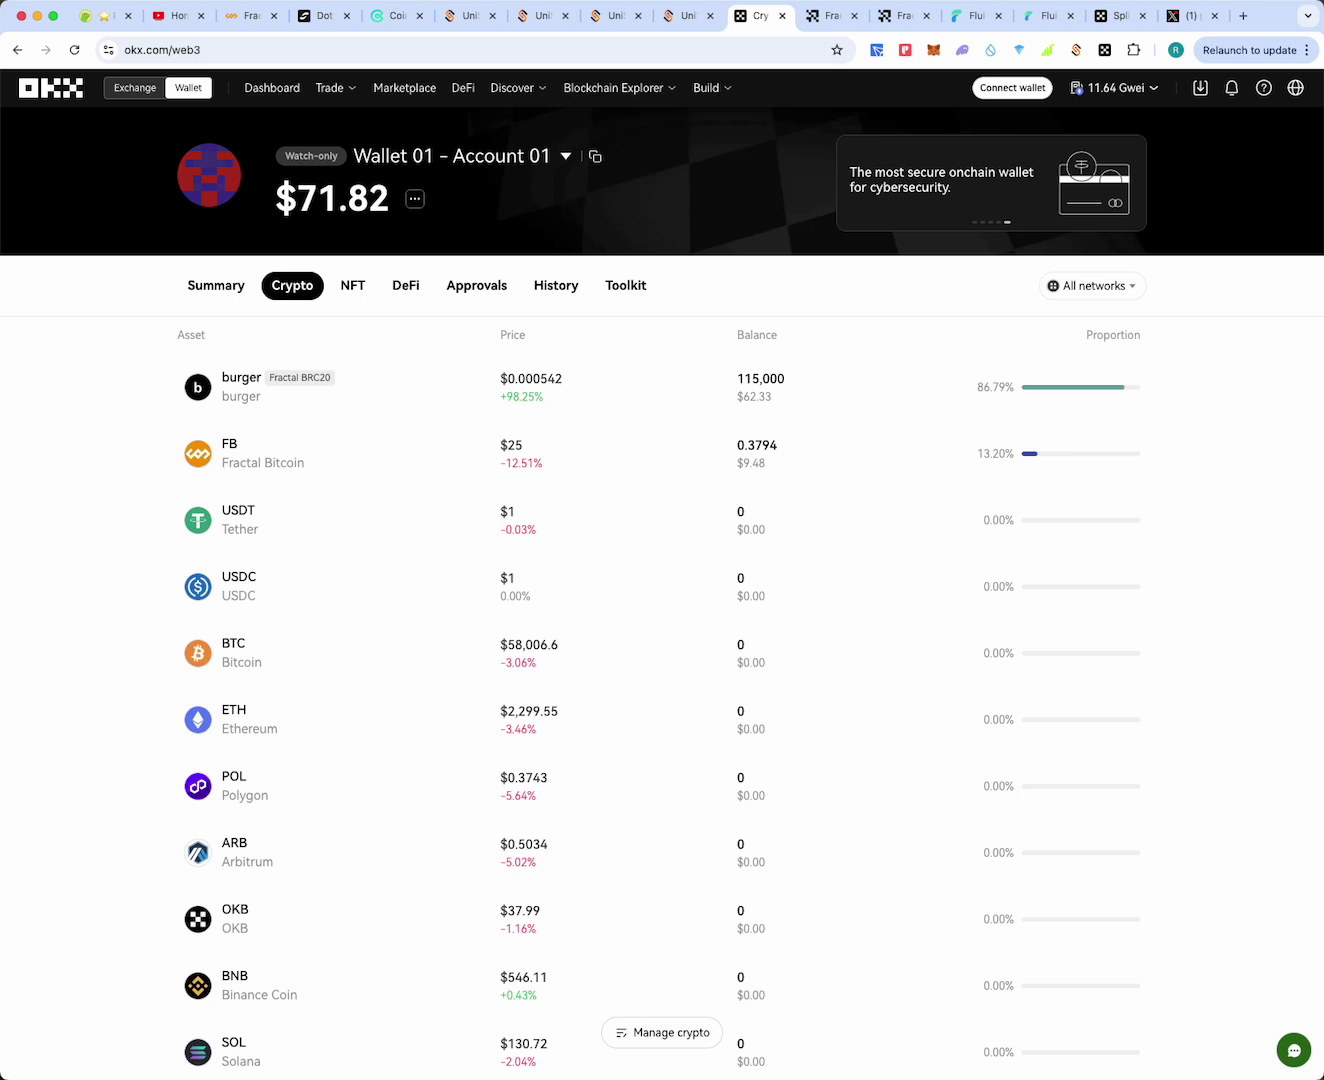
Switch to Calculator, clear it and enter 20000000
key(super+Tab)
click(177, 751)
click(225, 855)
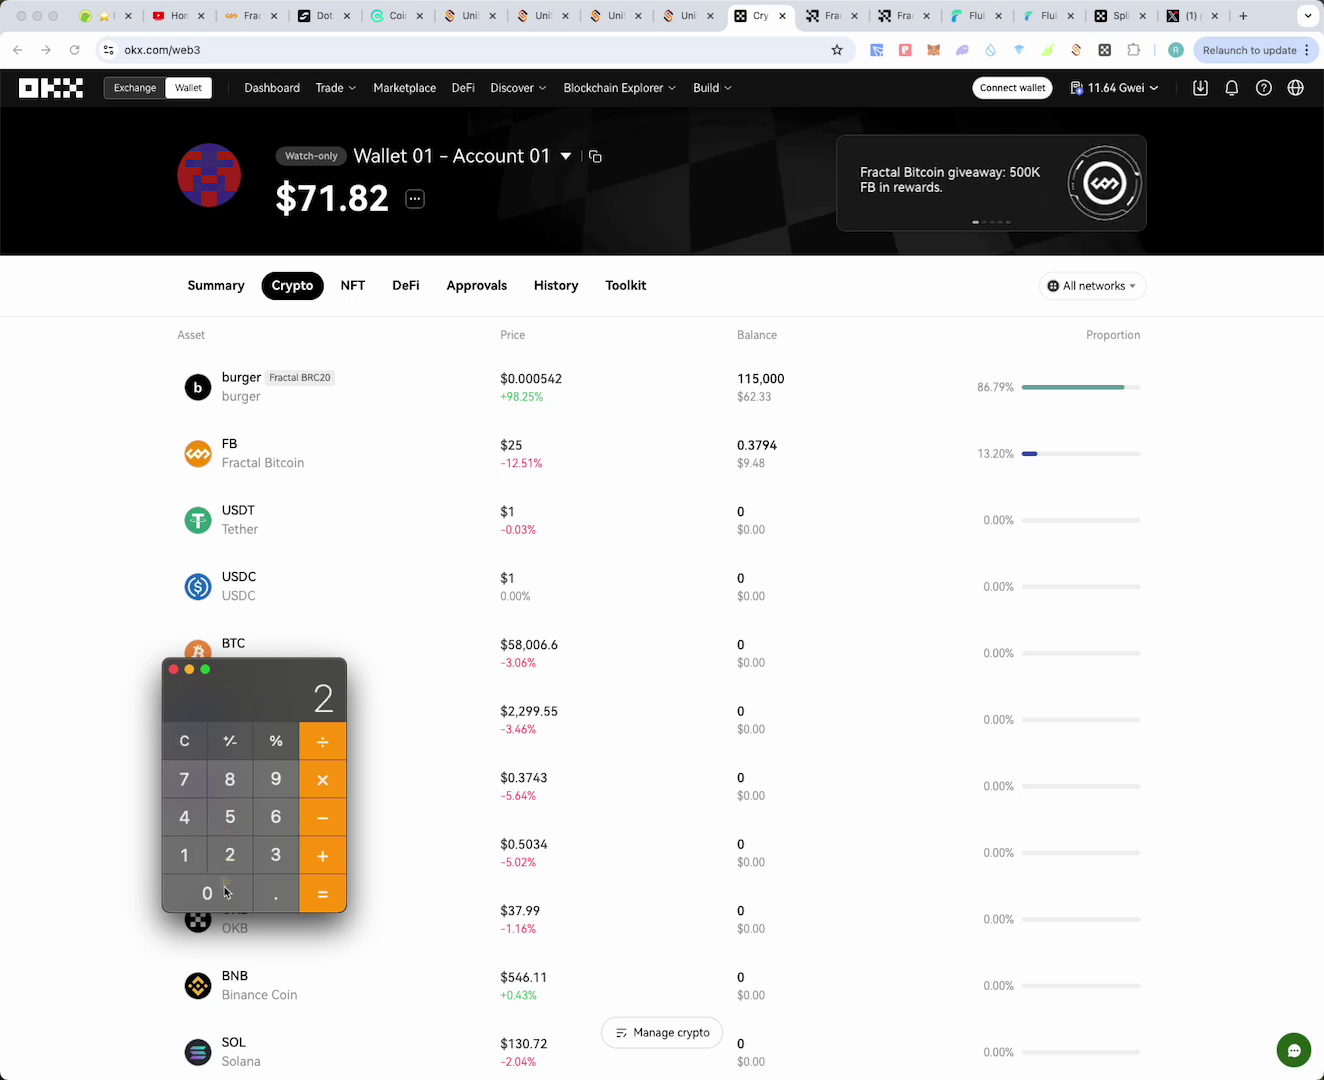
click(224, 893)
double_click(224, 893)
double_click(226, 893)
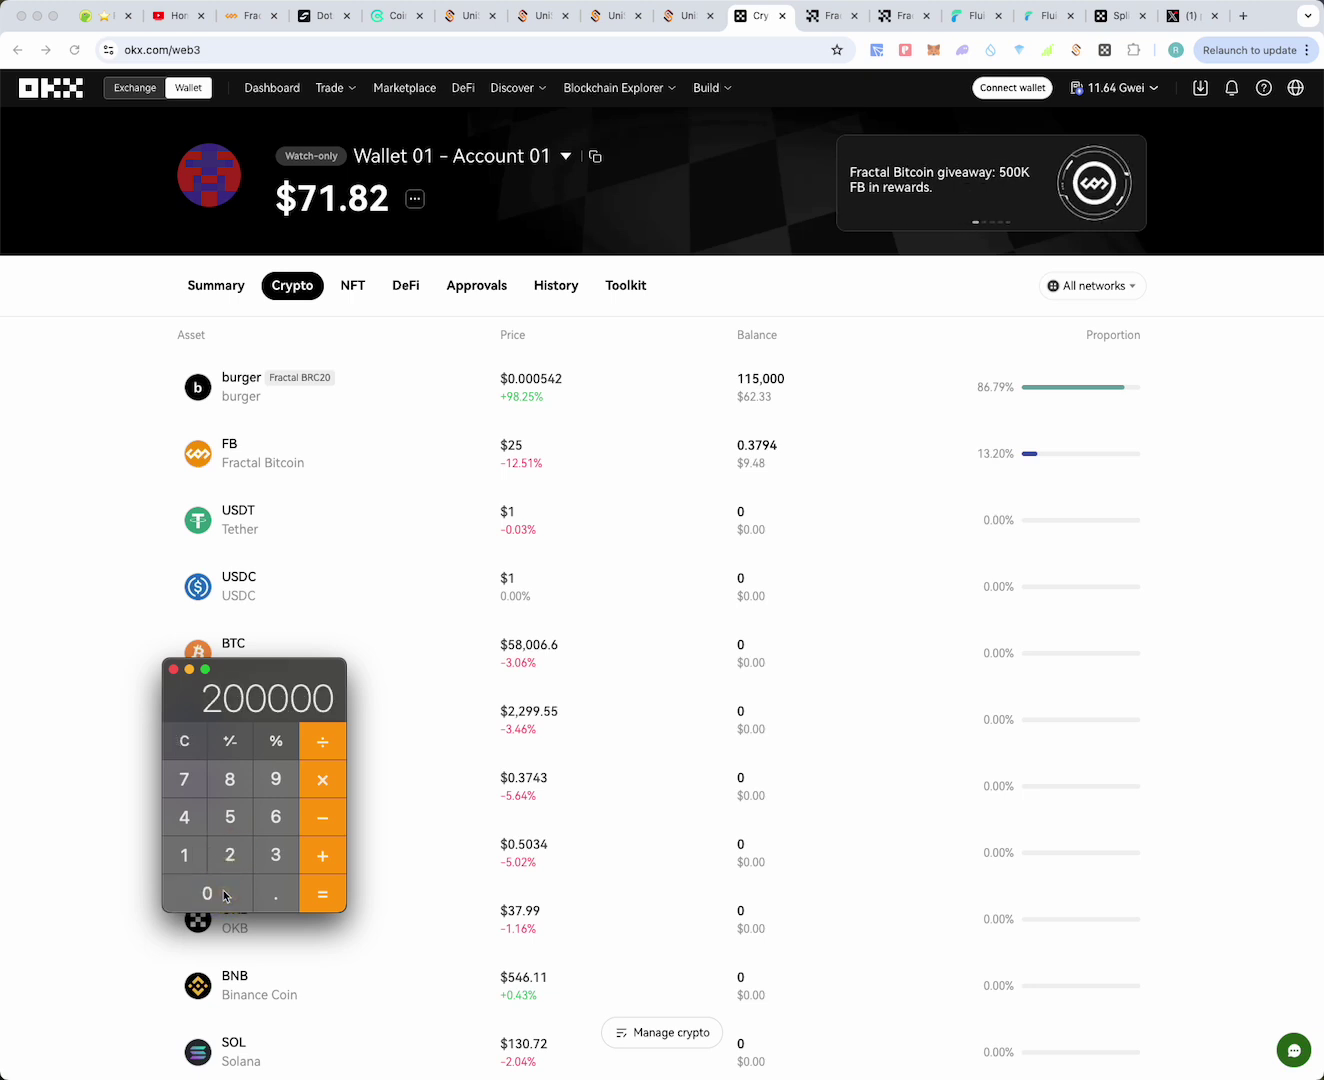
click(205, 889)
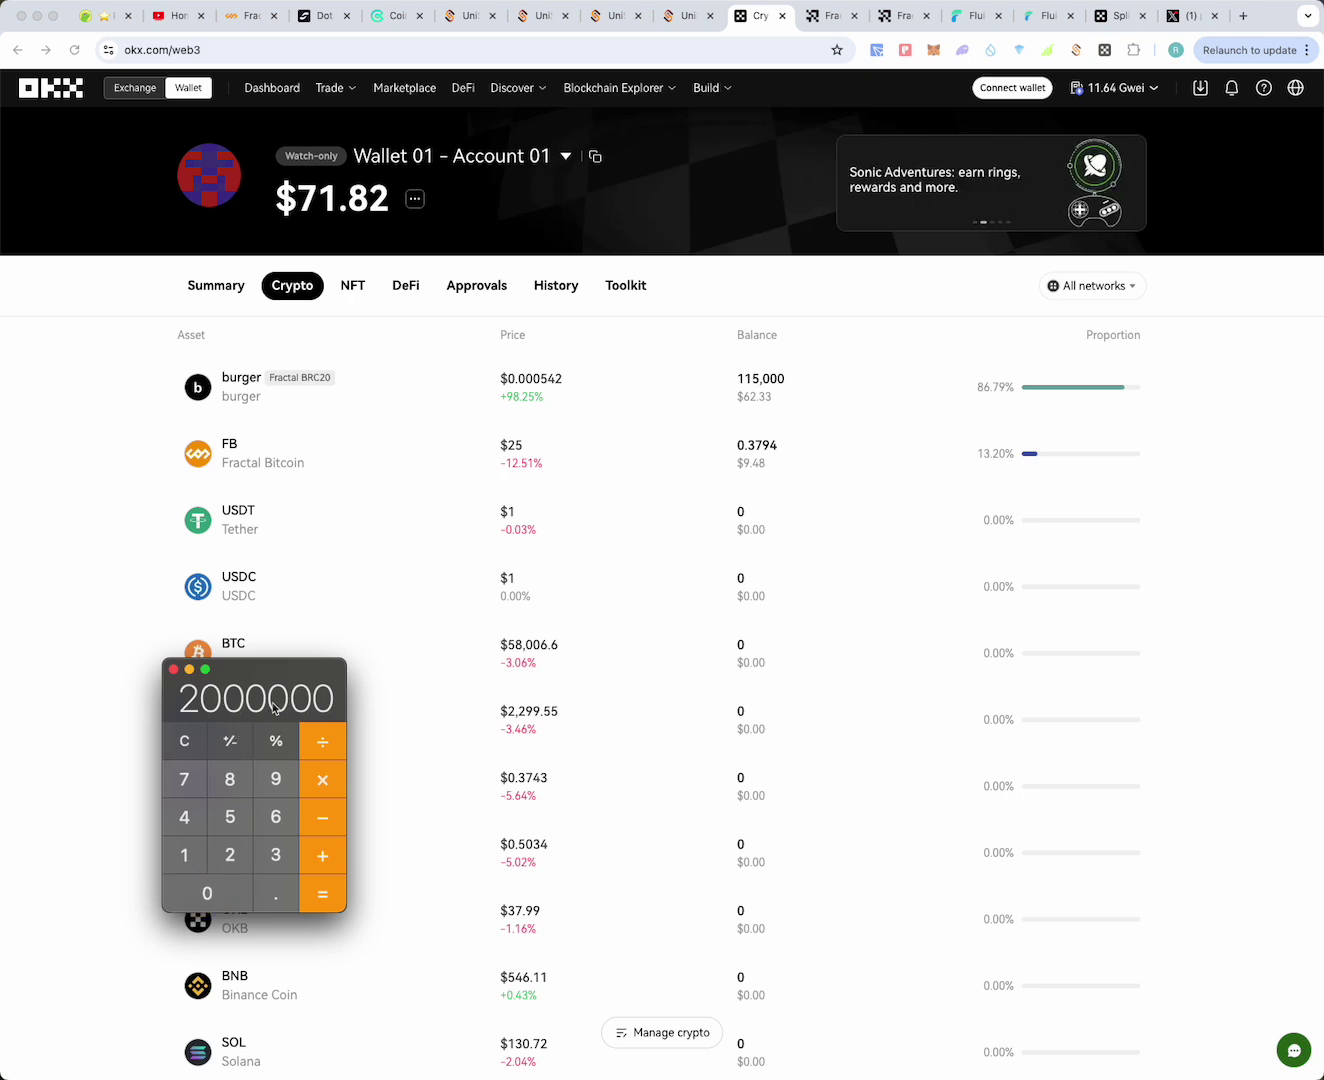
click(203, 885)
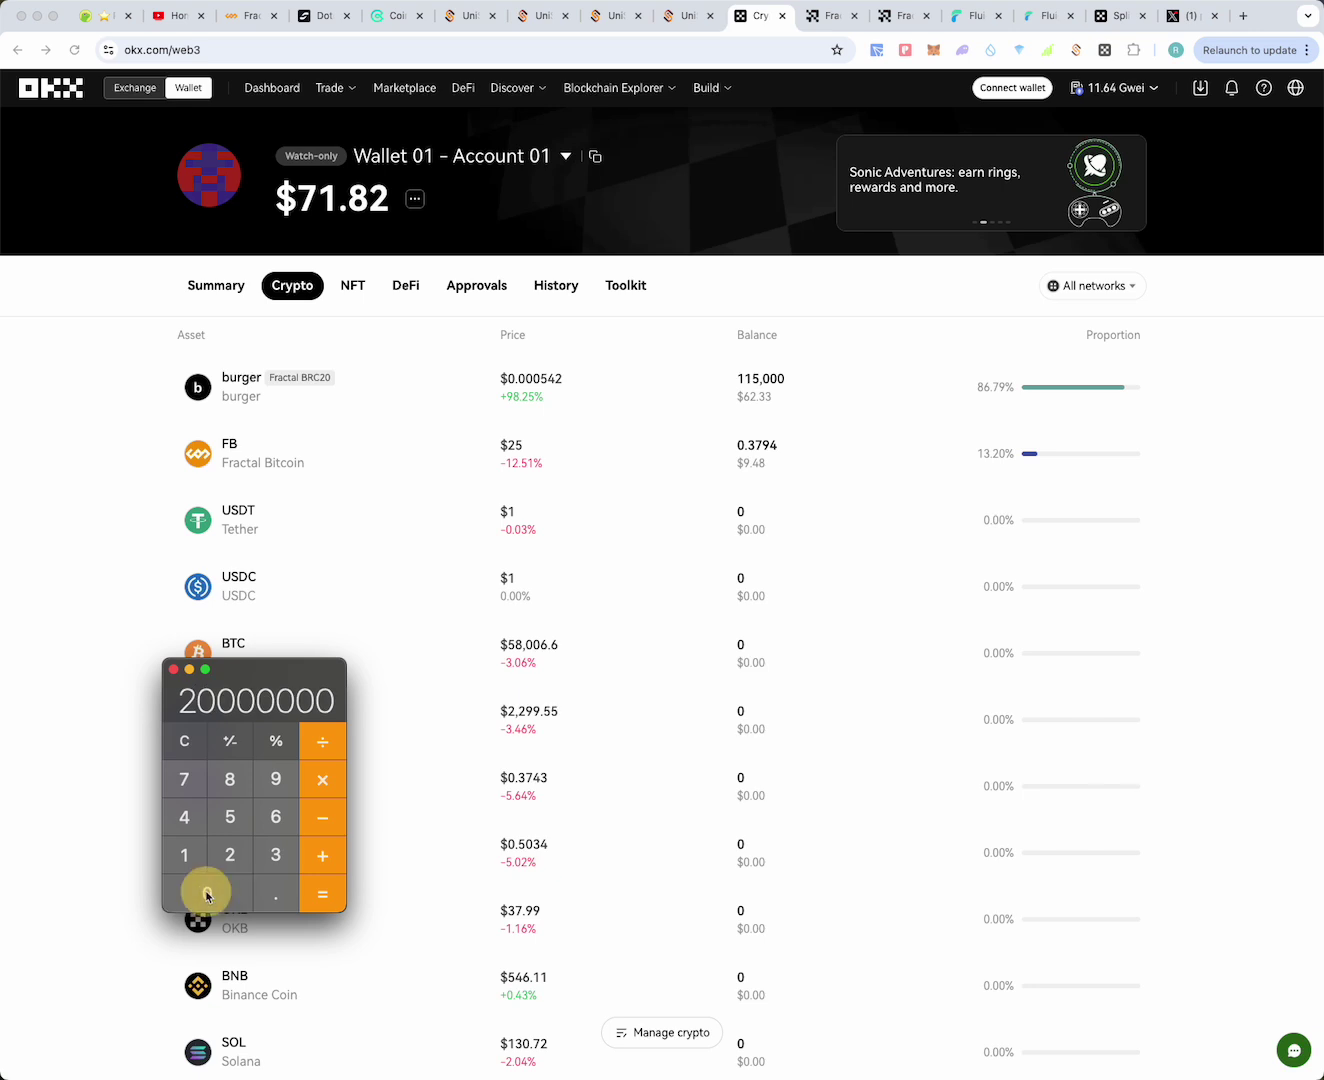
Multiply the entered amount by burger's price of 0.000542 and close Calculator
click(320, 789)
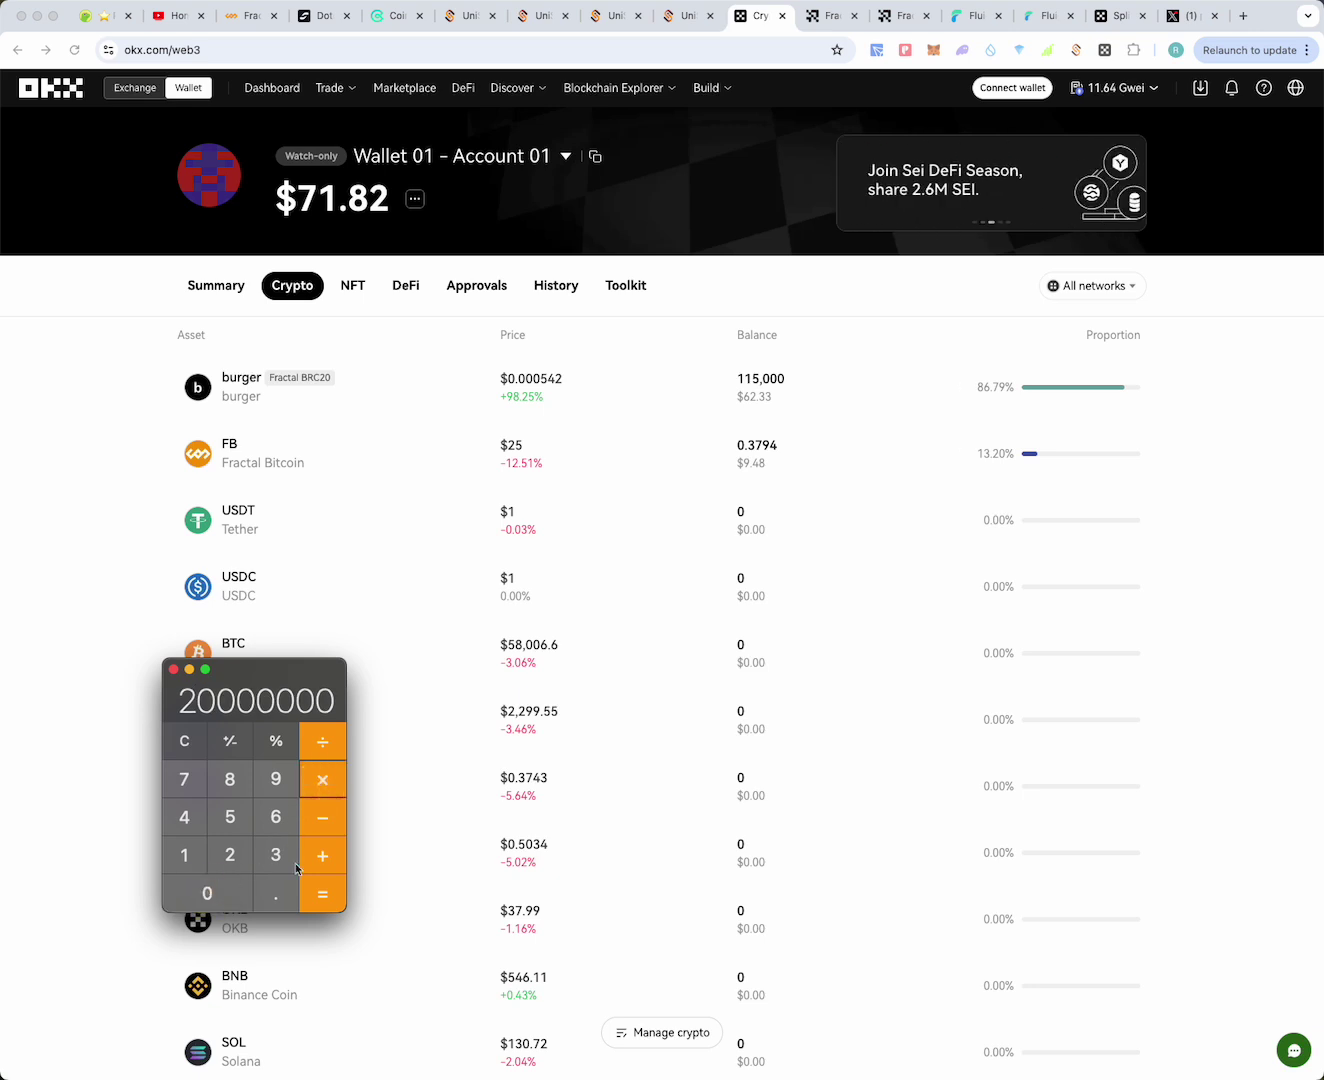
click(278, 893)
click(234, 904)
click(234, 904)
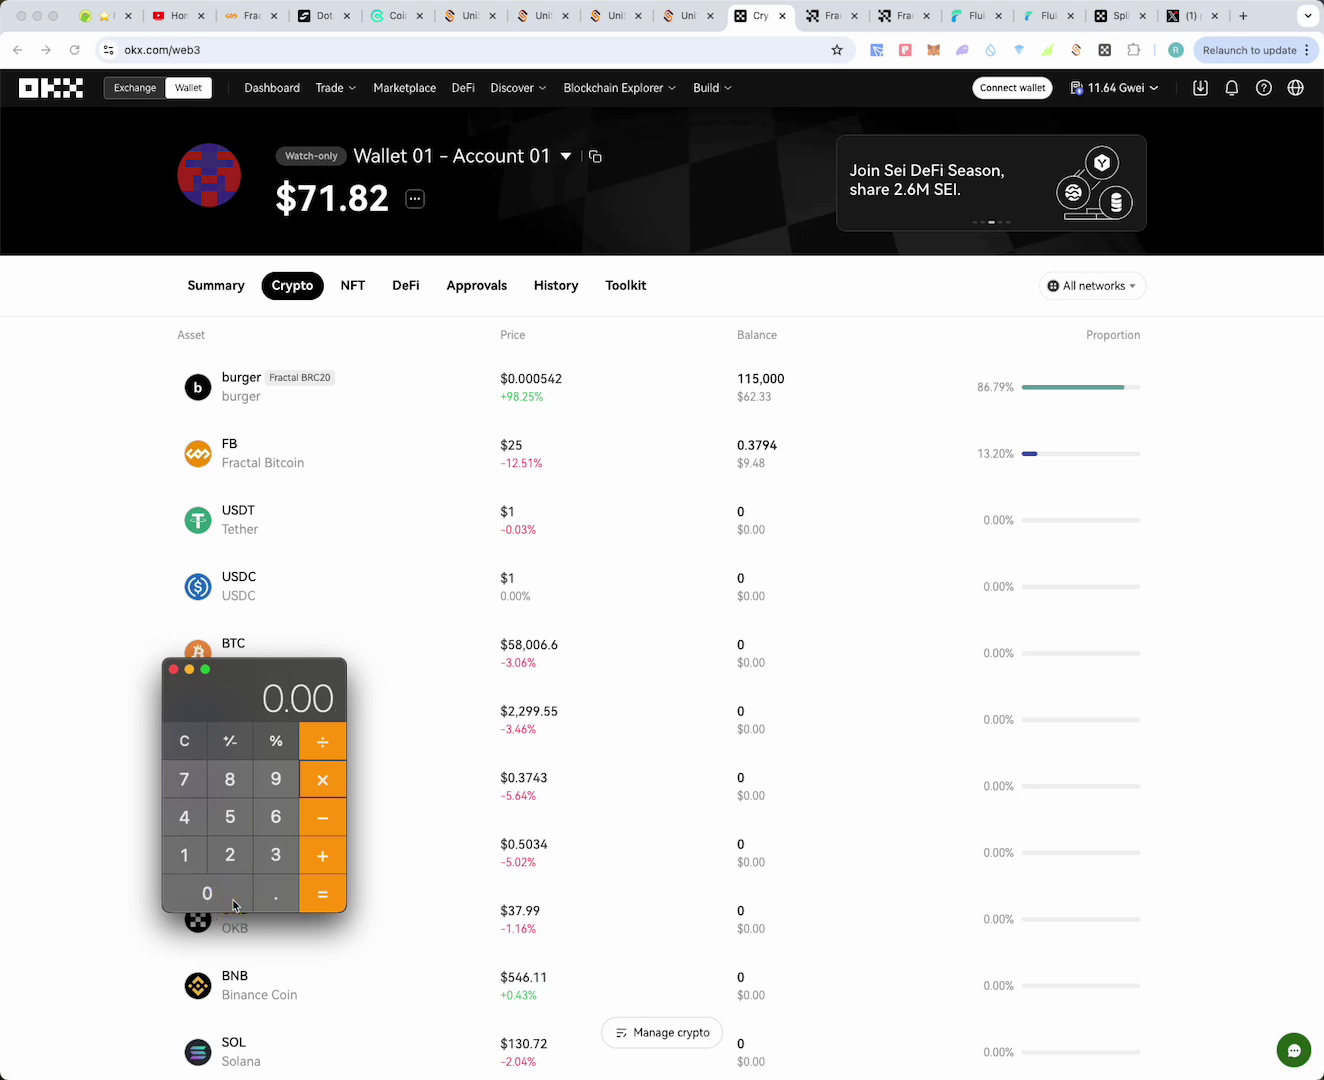
click(233, 904)
click(230, 816)
click(191, 829)
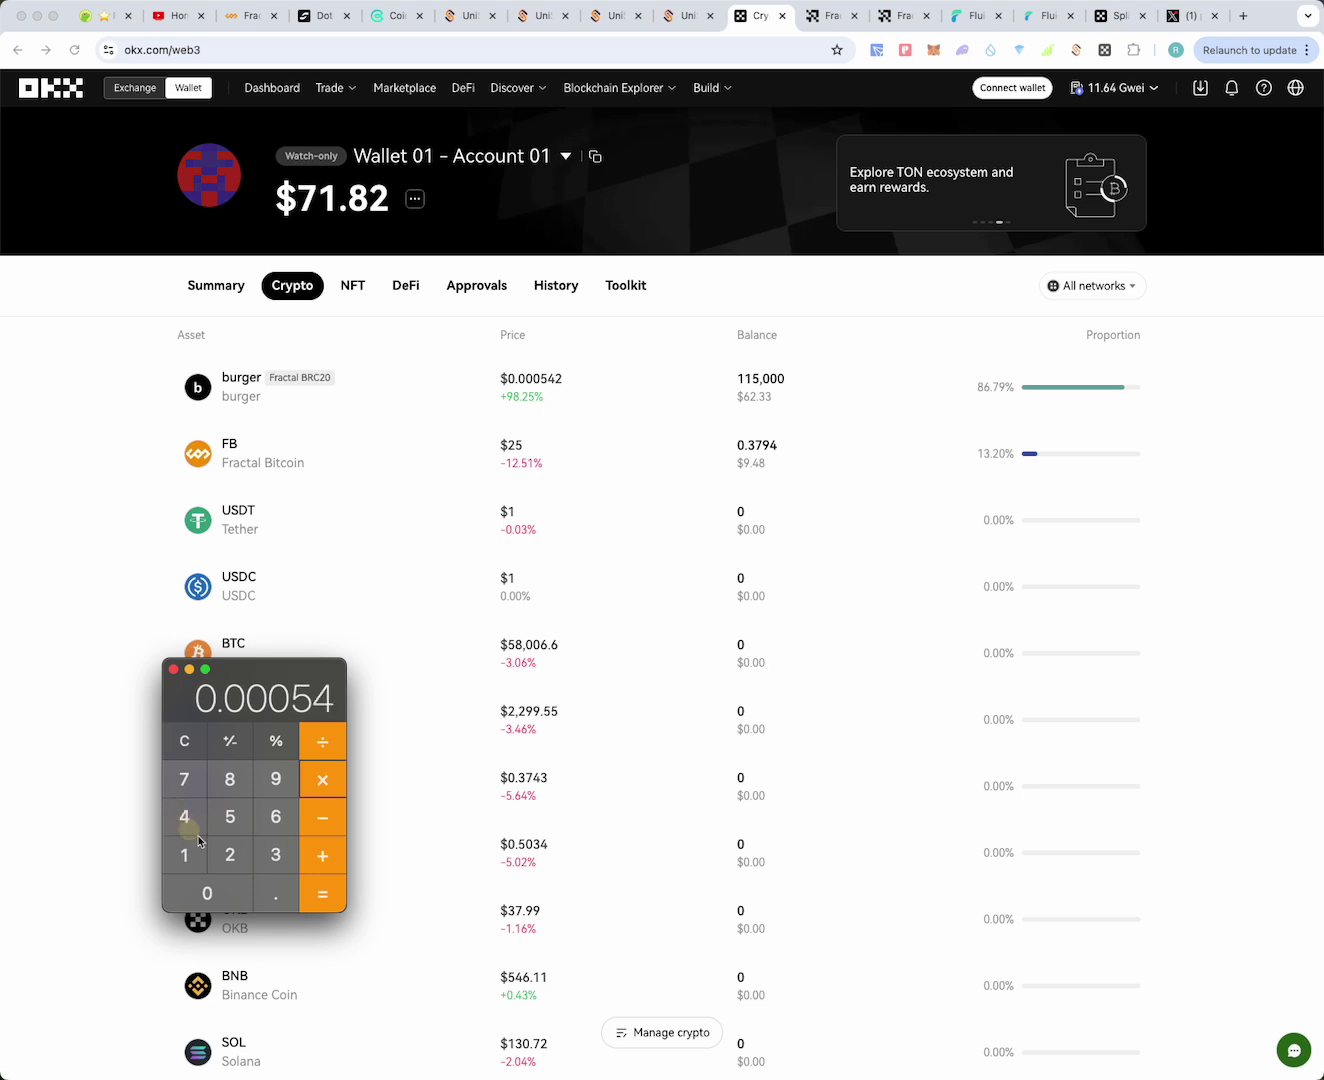
click(227, 856)
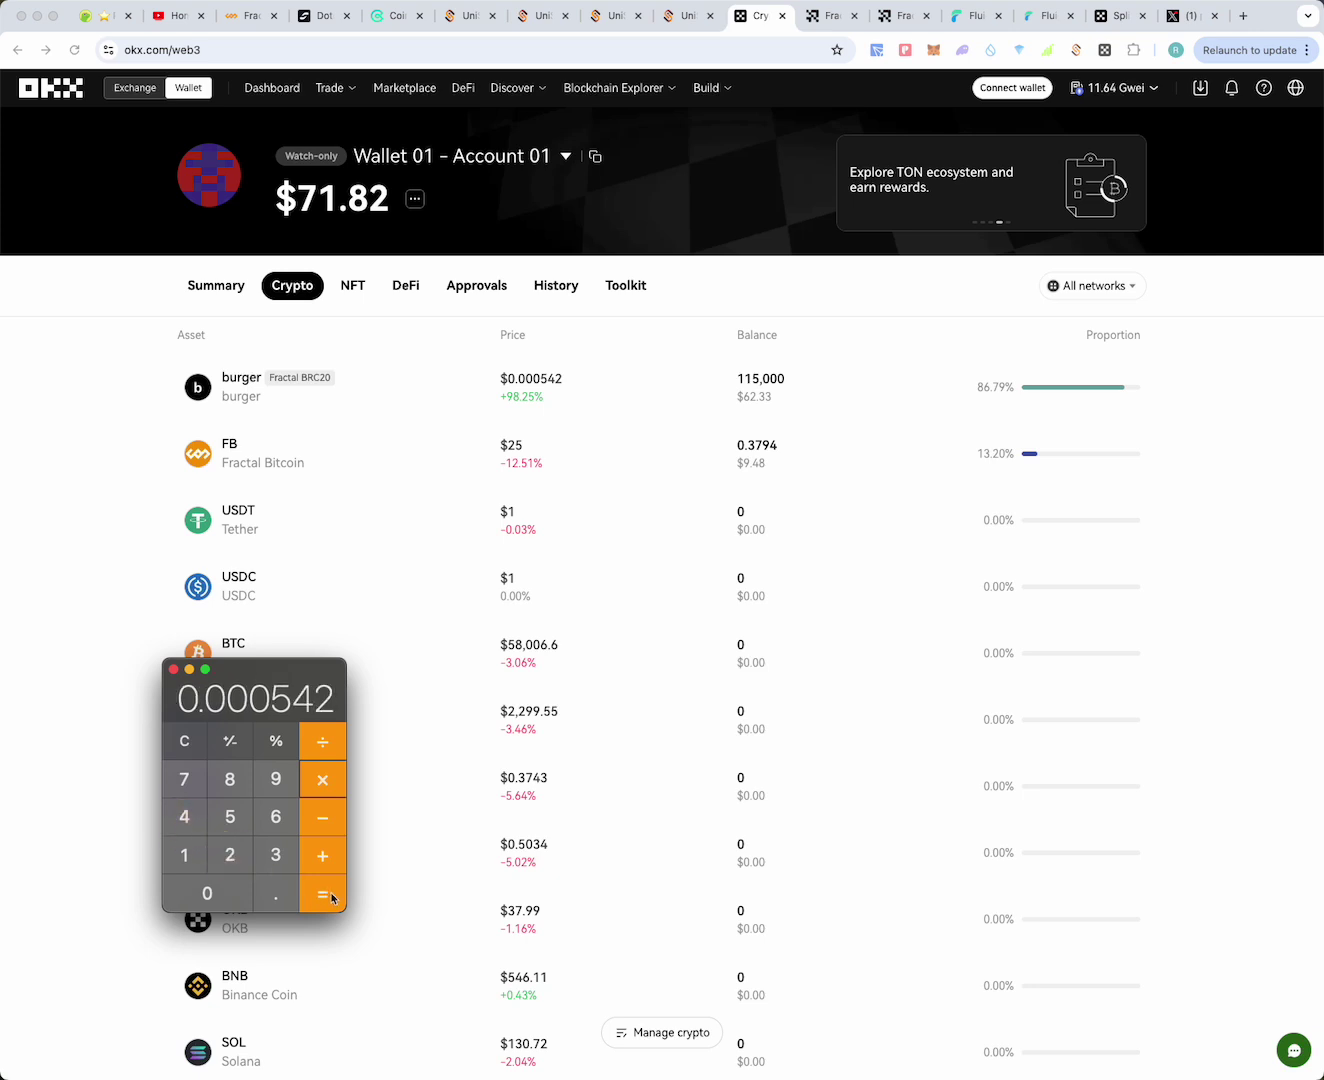
click(322, 893)
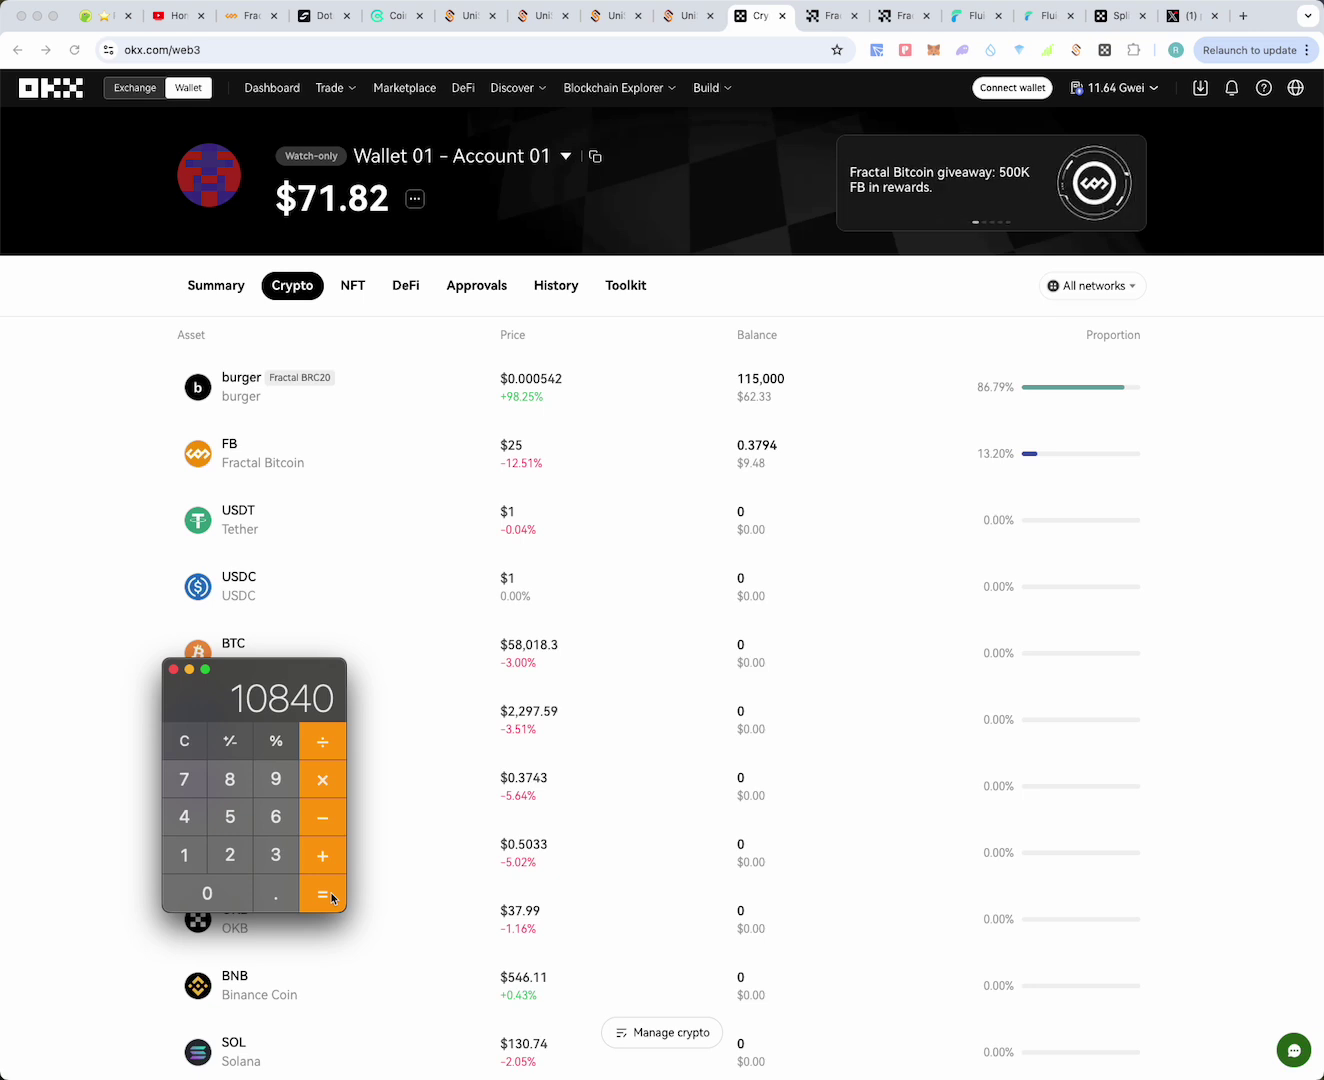
click(172, 669)
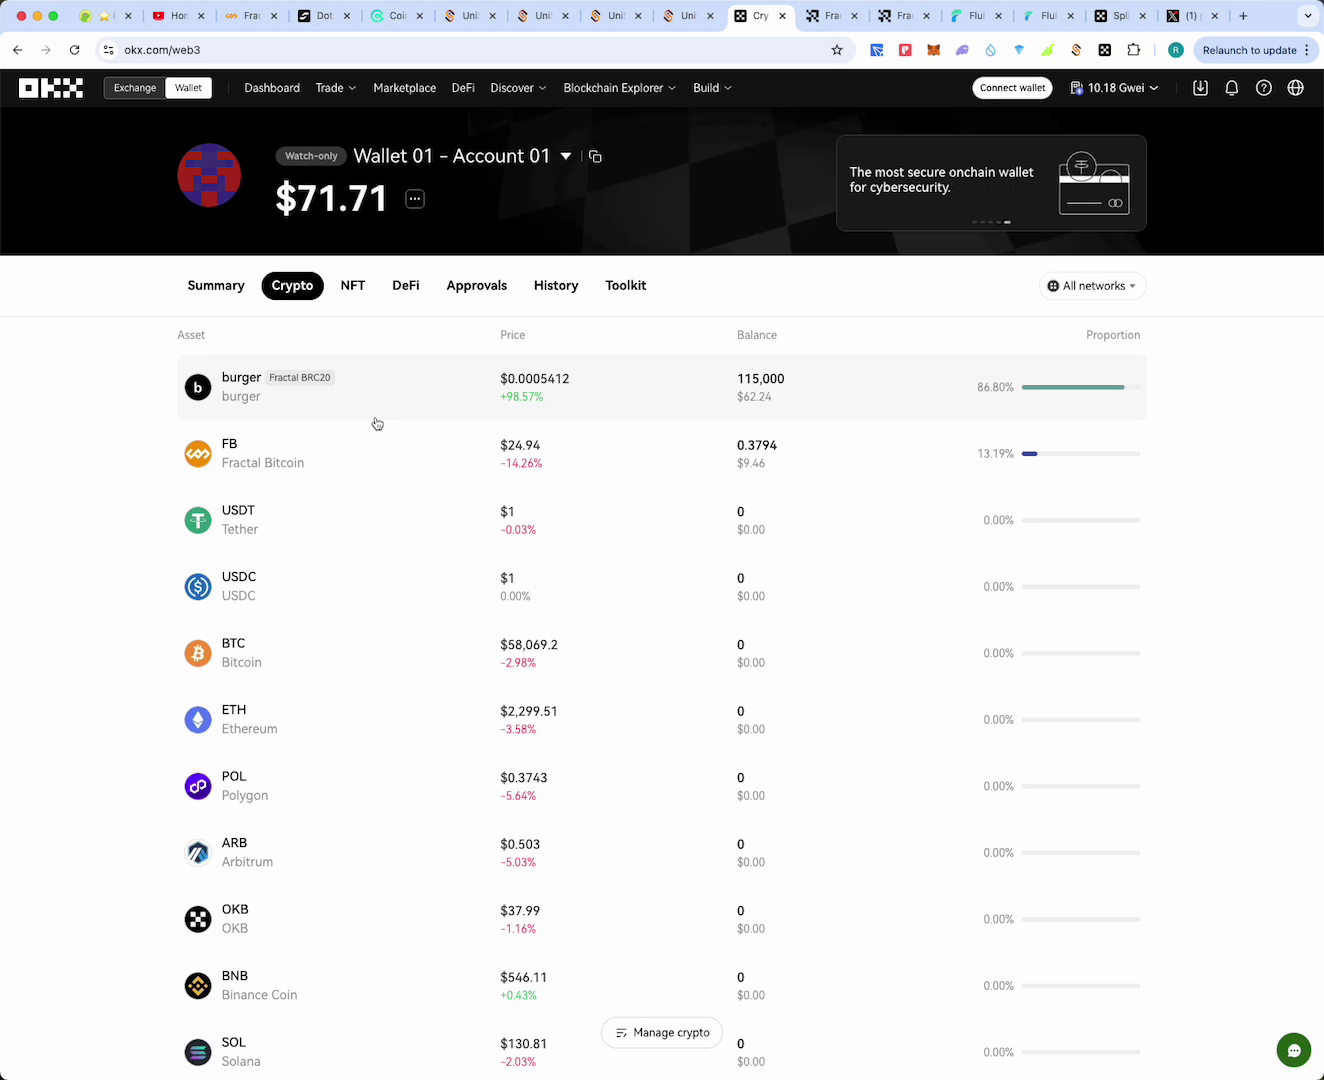
Return to the full brc-20 list in the UniSat explorer, revisit the OKX crypto holdings and switch to DotSwap's FB swap page
click(544, 25)
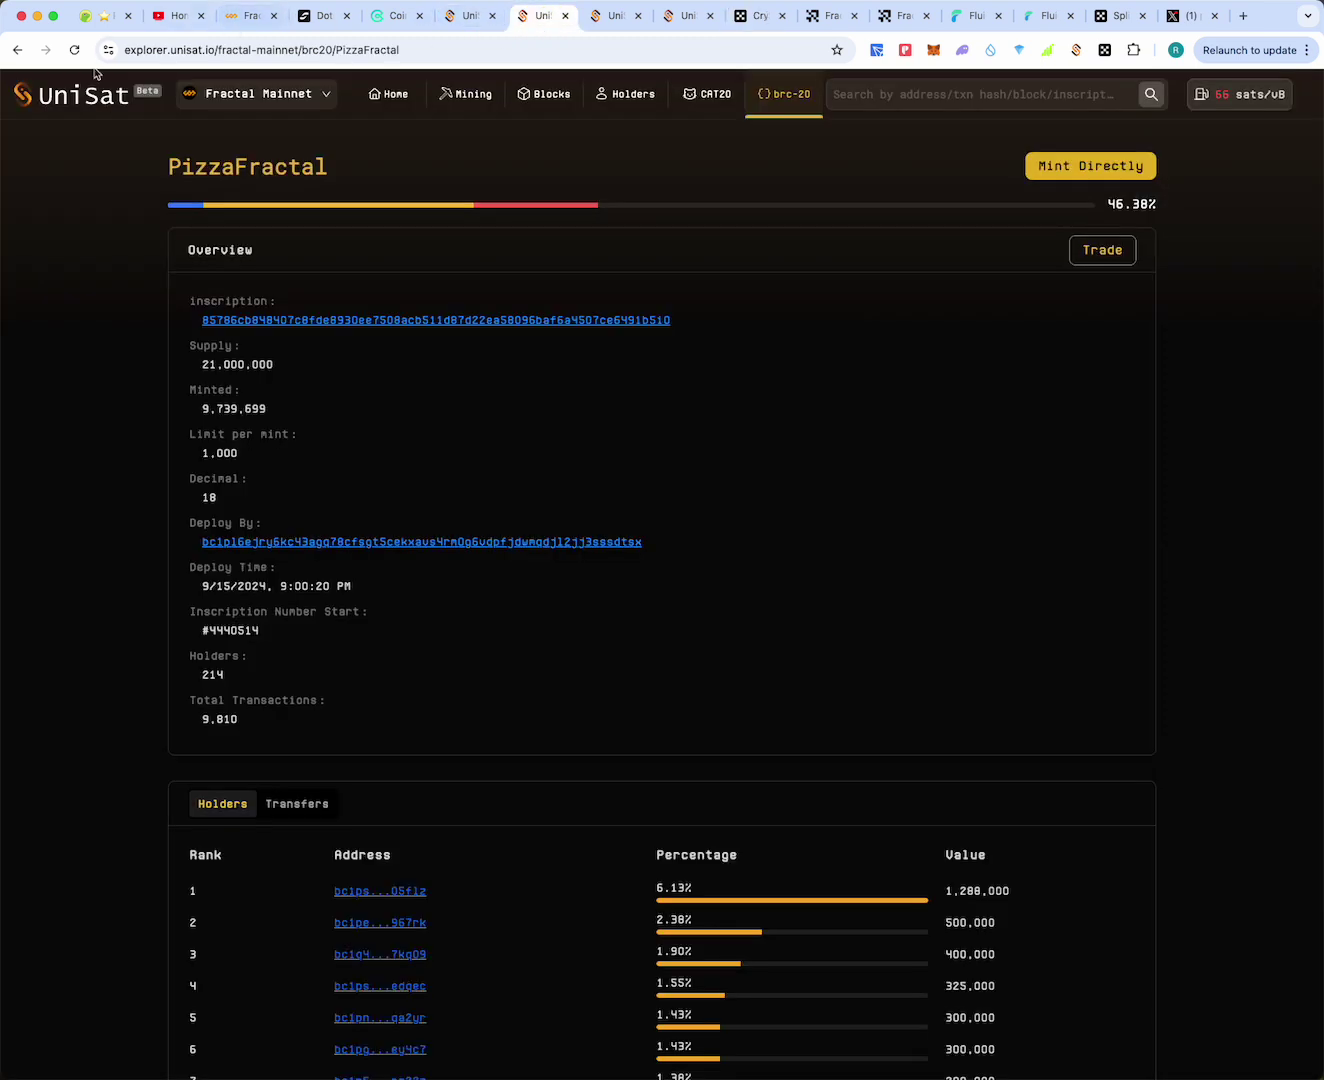
click(18, 50)
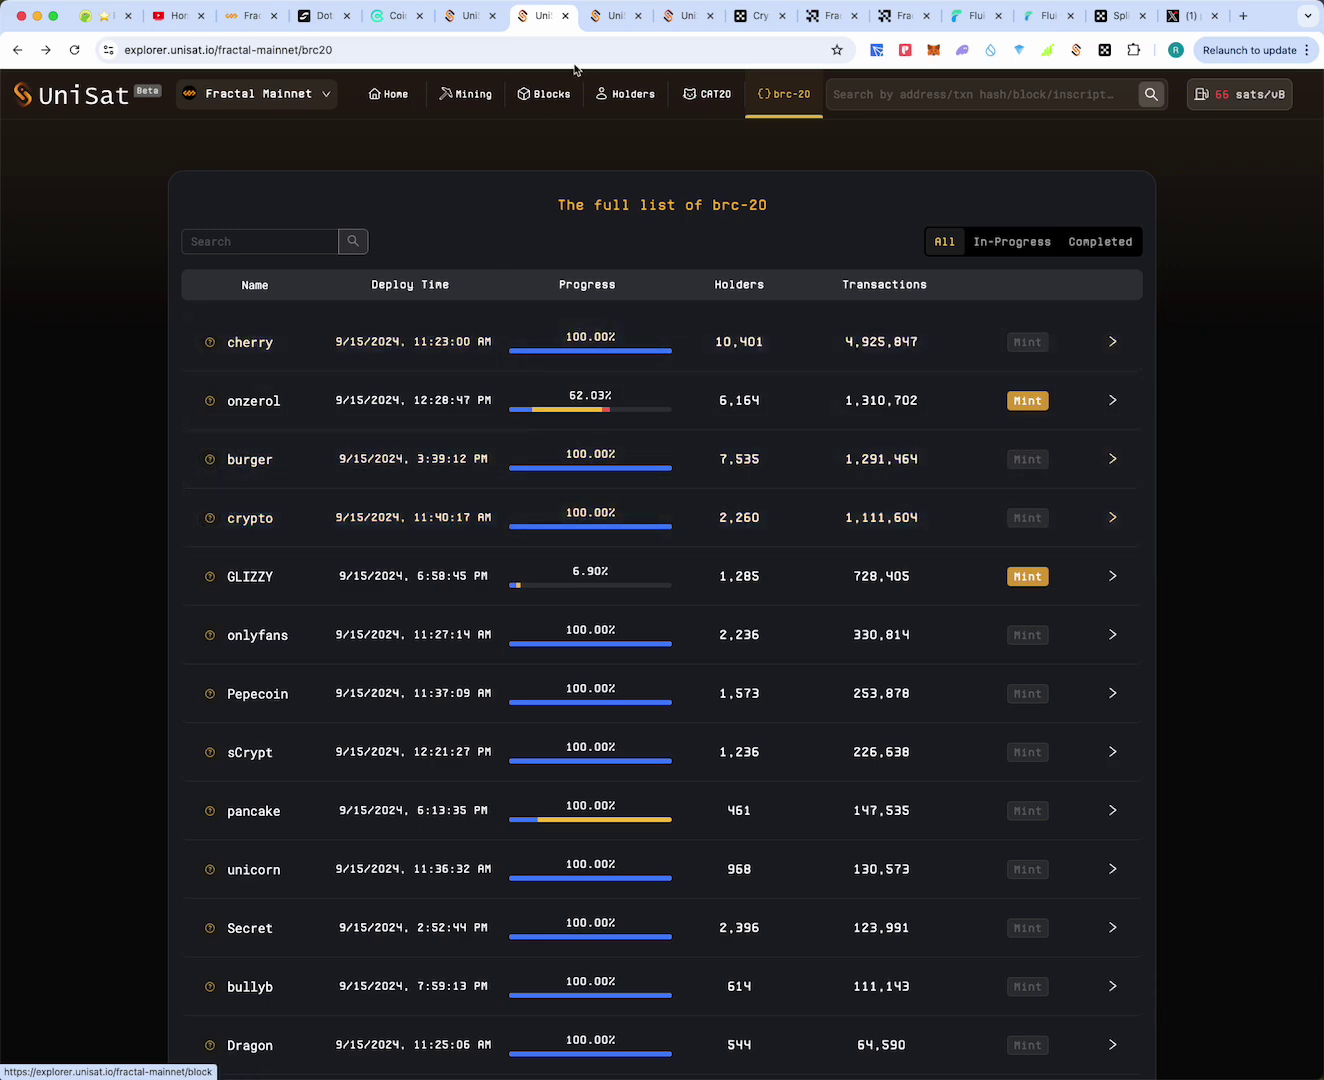
click(750, 27)
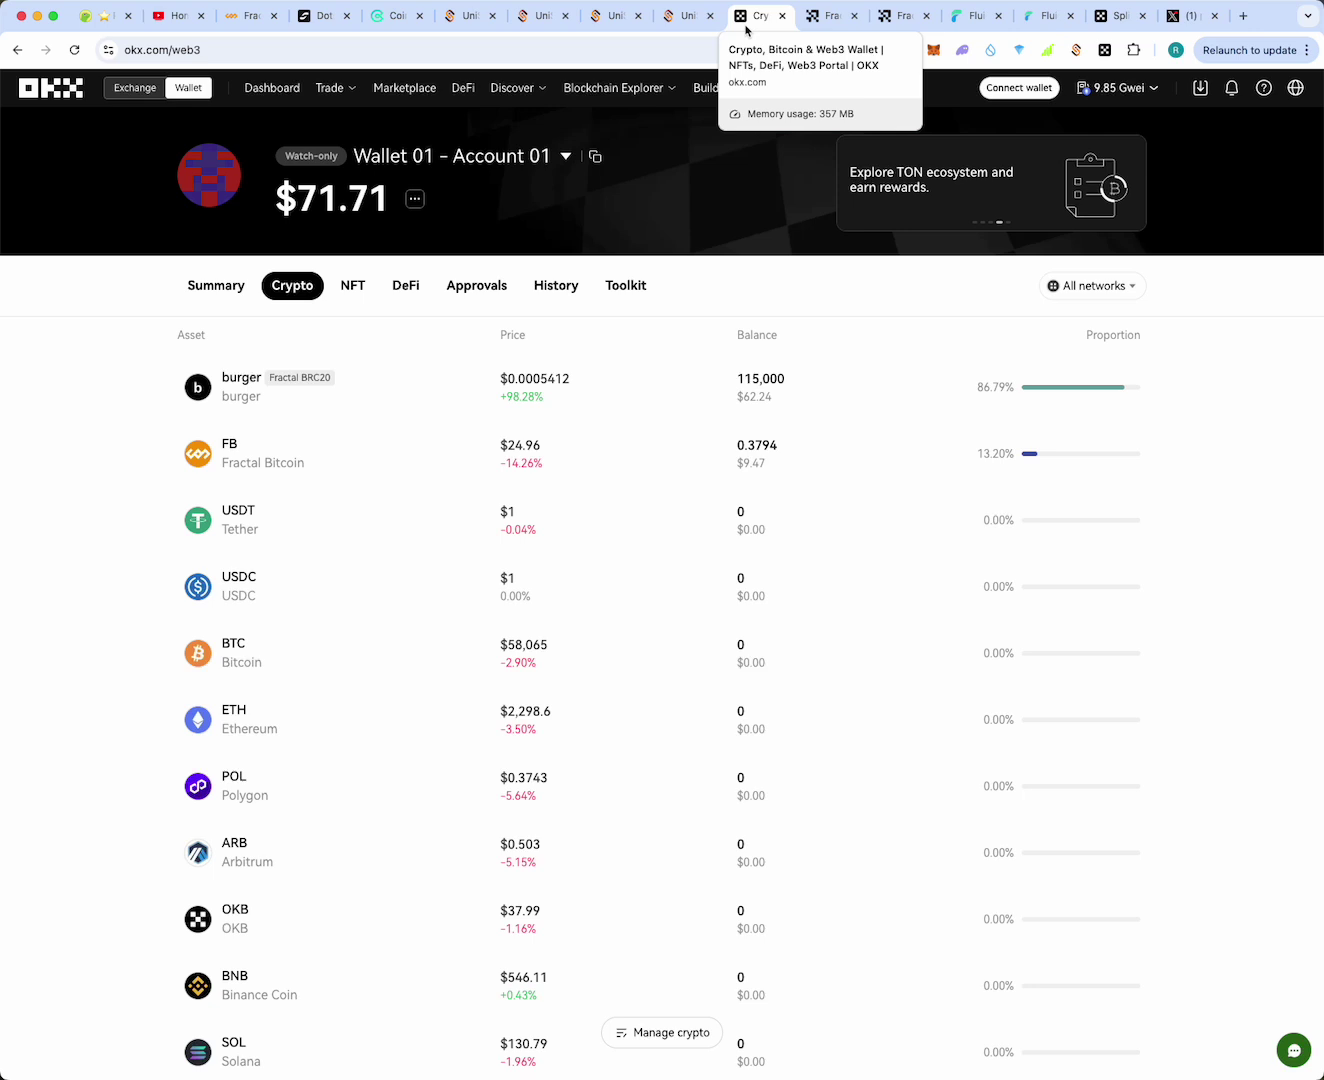
click(316, 16)
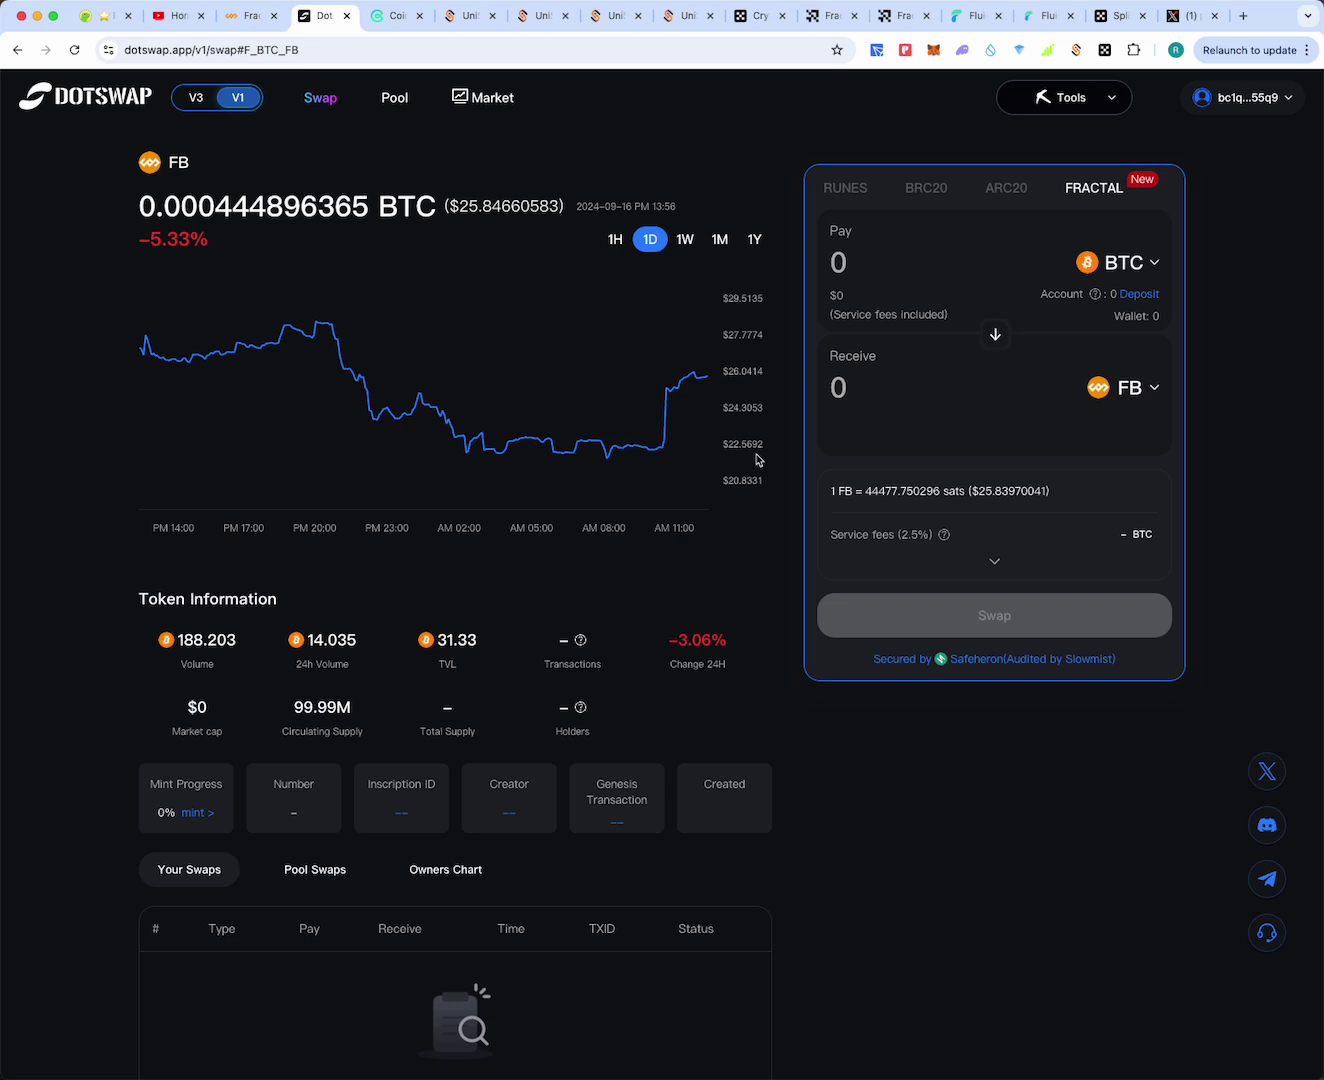
Revisit the burger and FB holdings on the OKX Web3 page and return to DotSwap's FB swap page
click(399, 22)
click(745, 18)
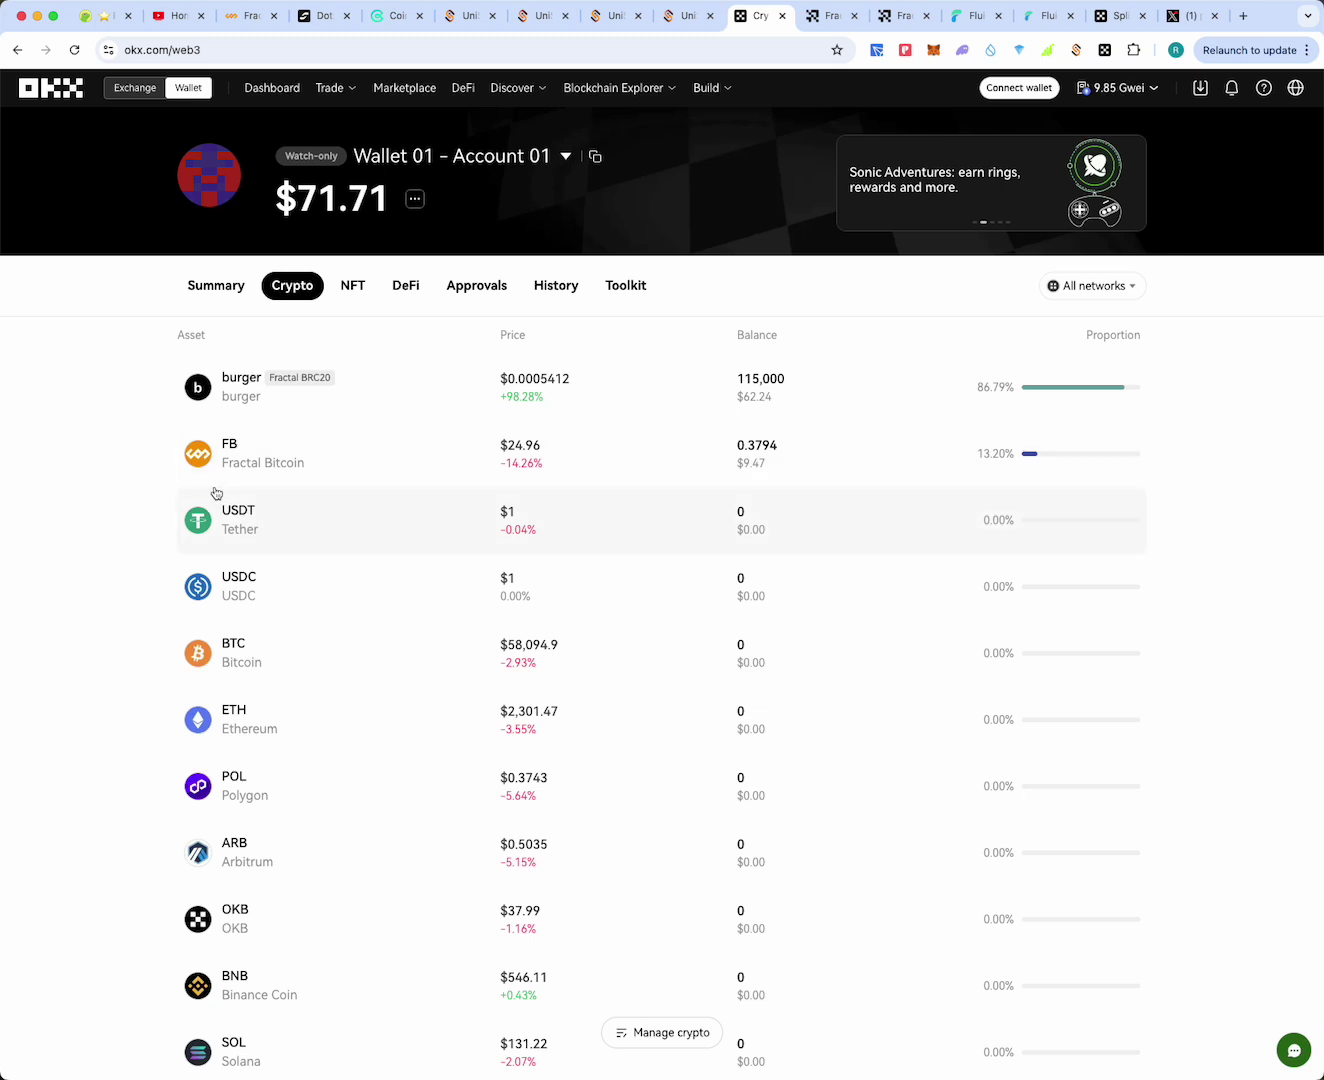
click(315, 23)
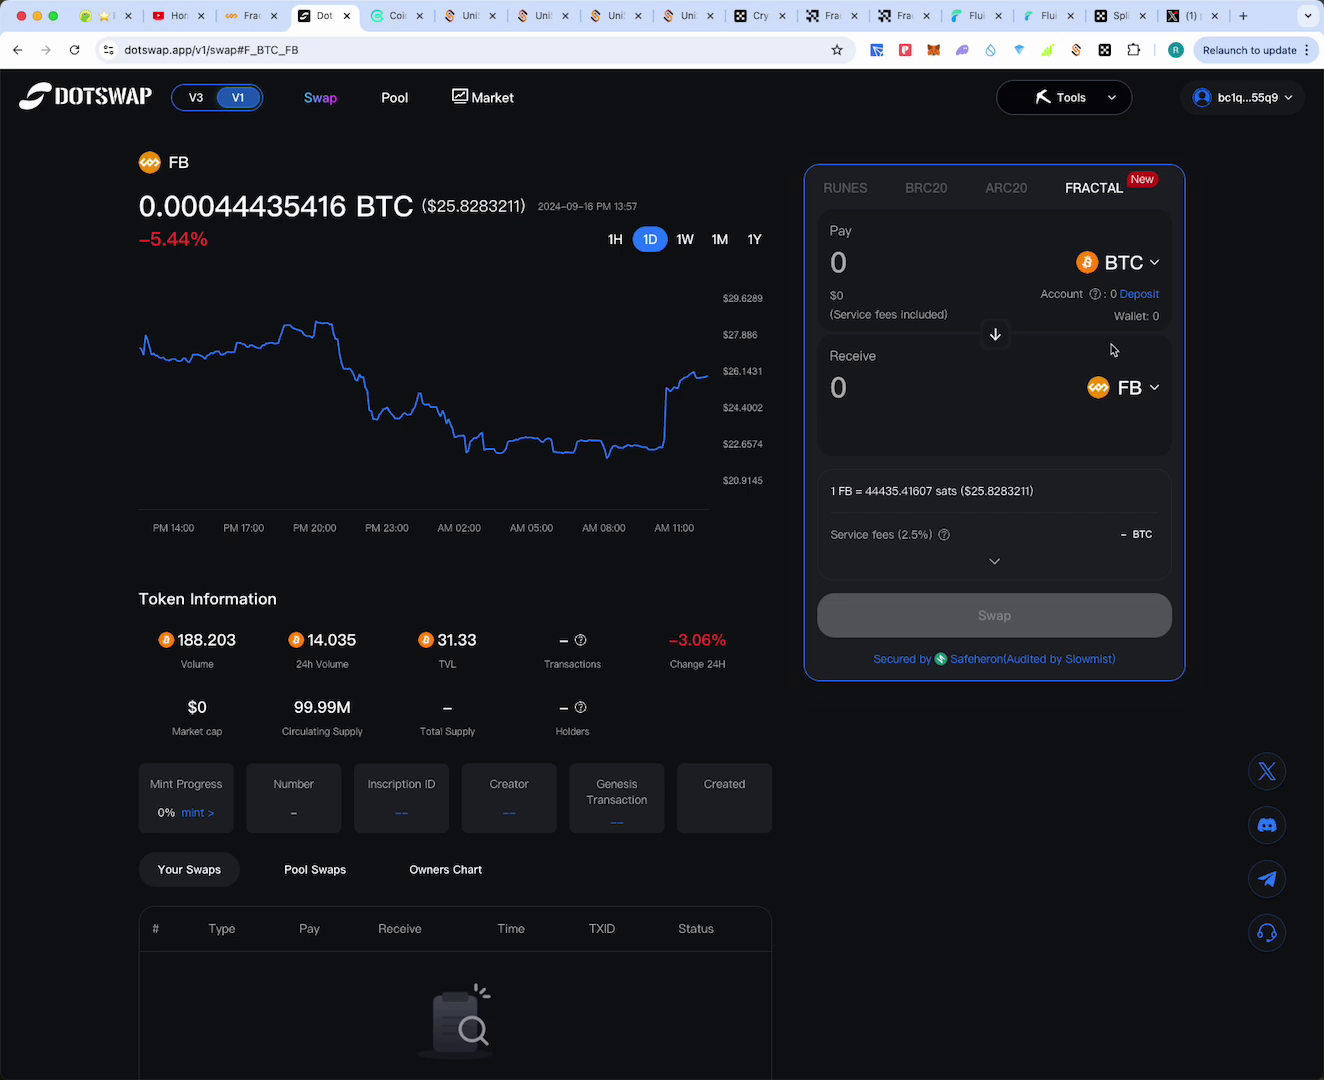
Switch to the Bitcoin researcher's X profile and open the full post "Must-follows in the fractal ecosystem"
click(1176, 24)
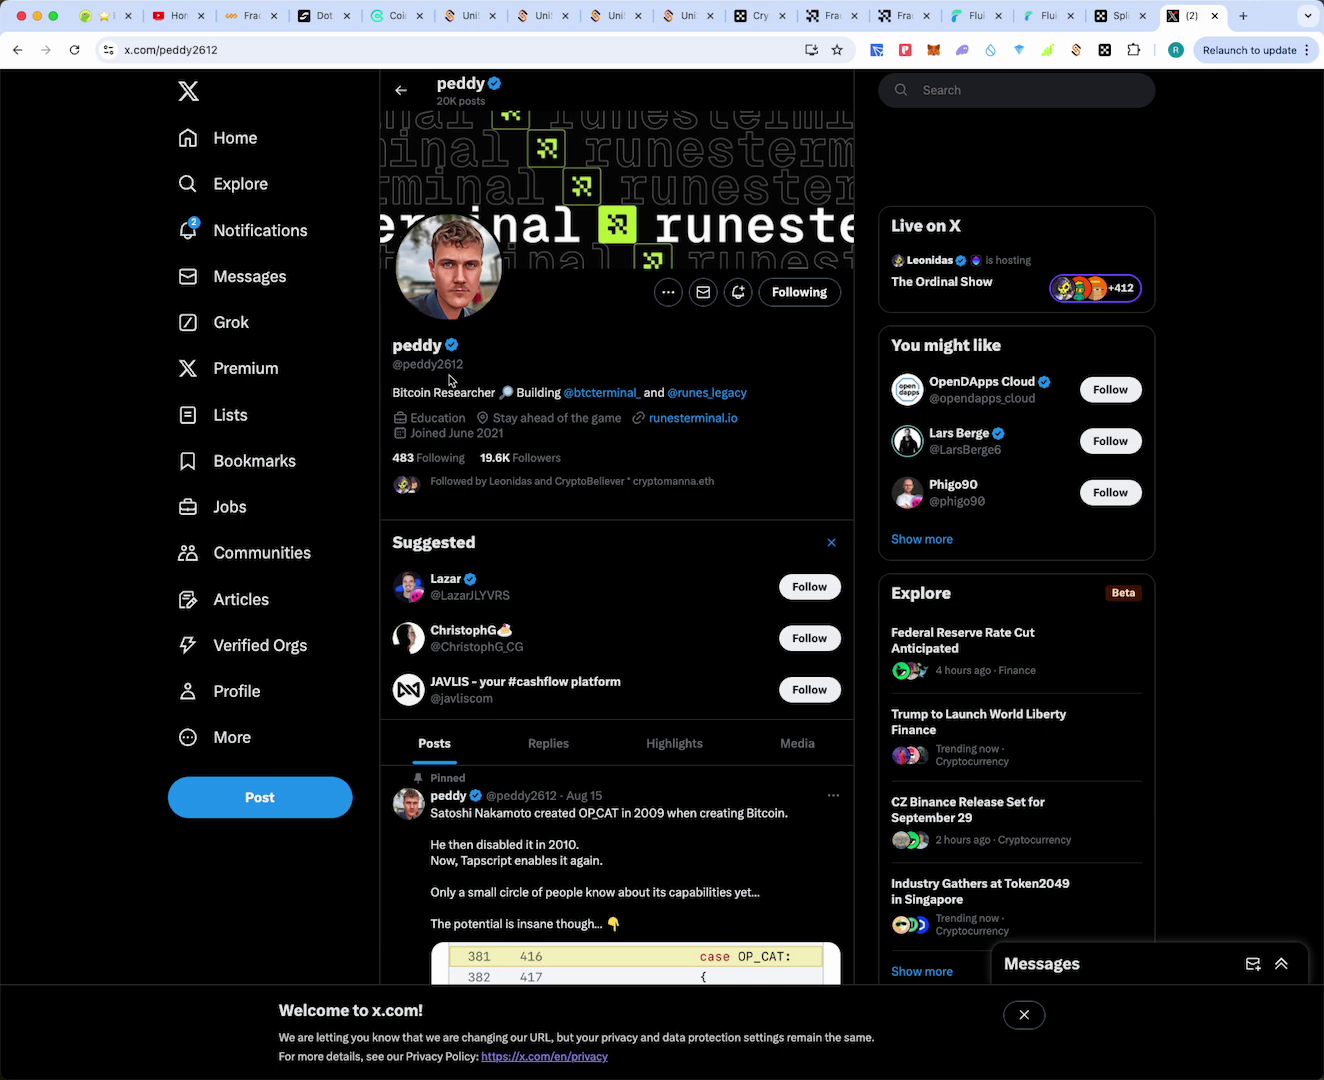
scroll(449, 380, down, 1)
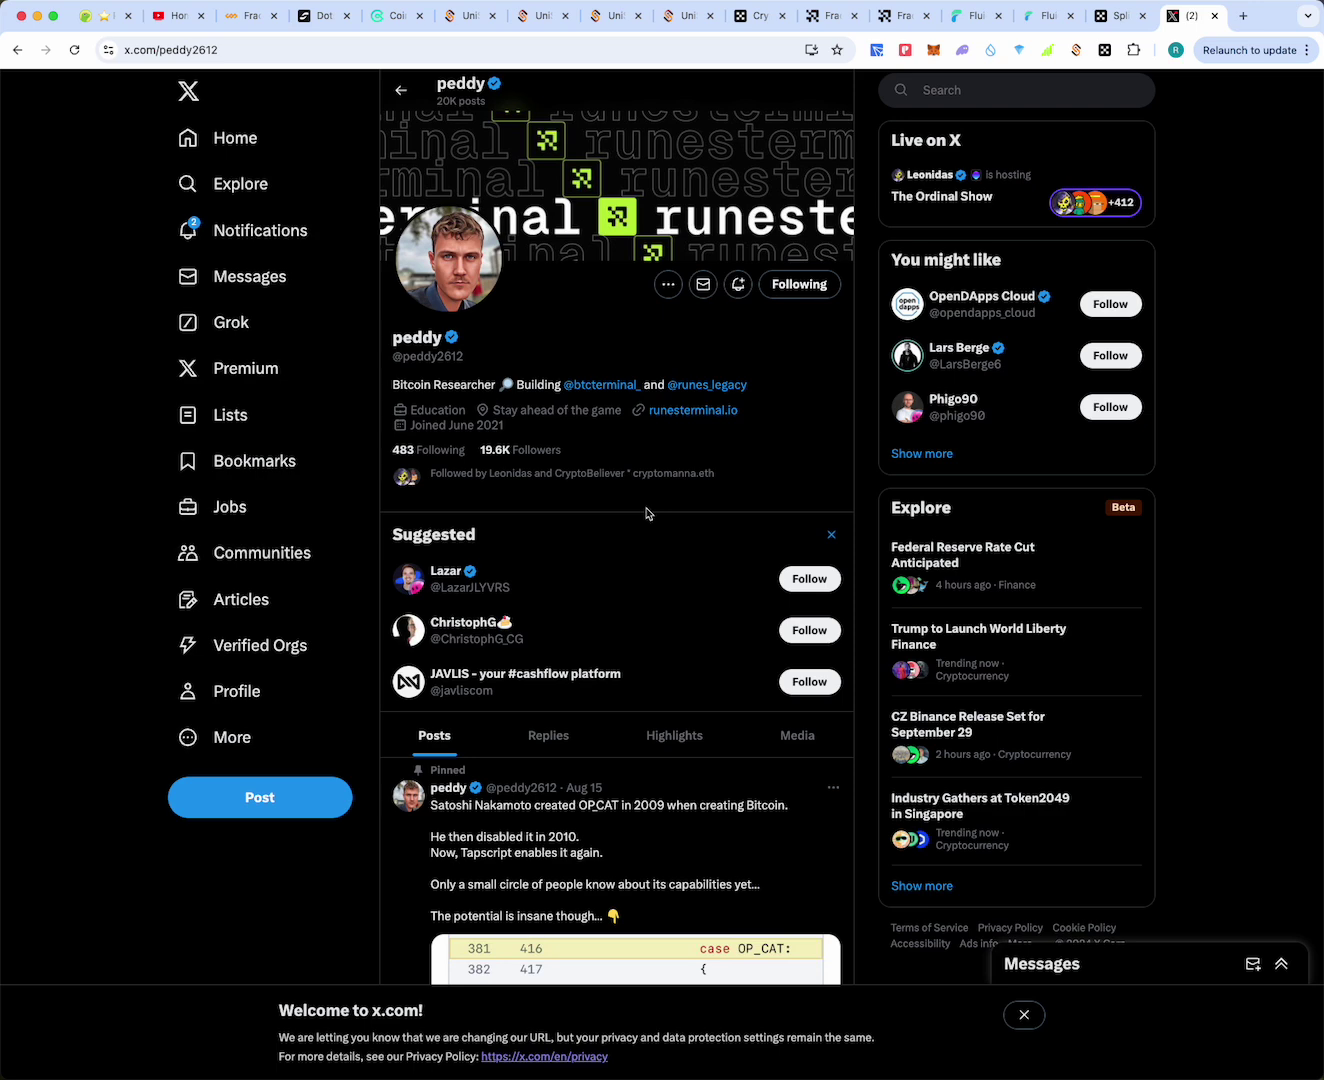
scroll(646, 513, down, 8)
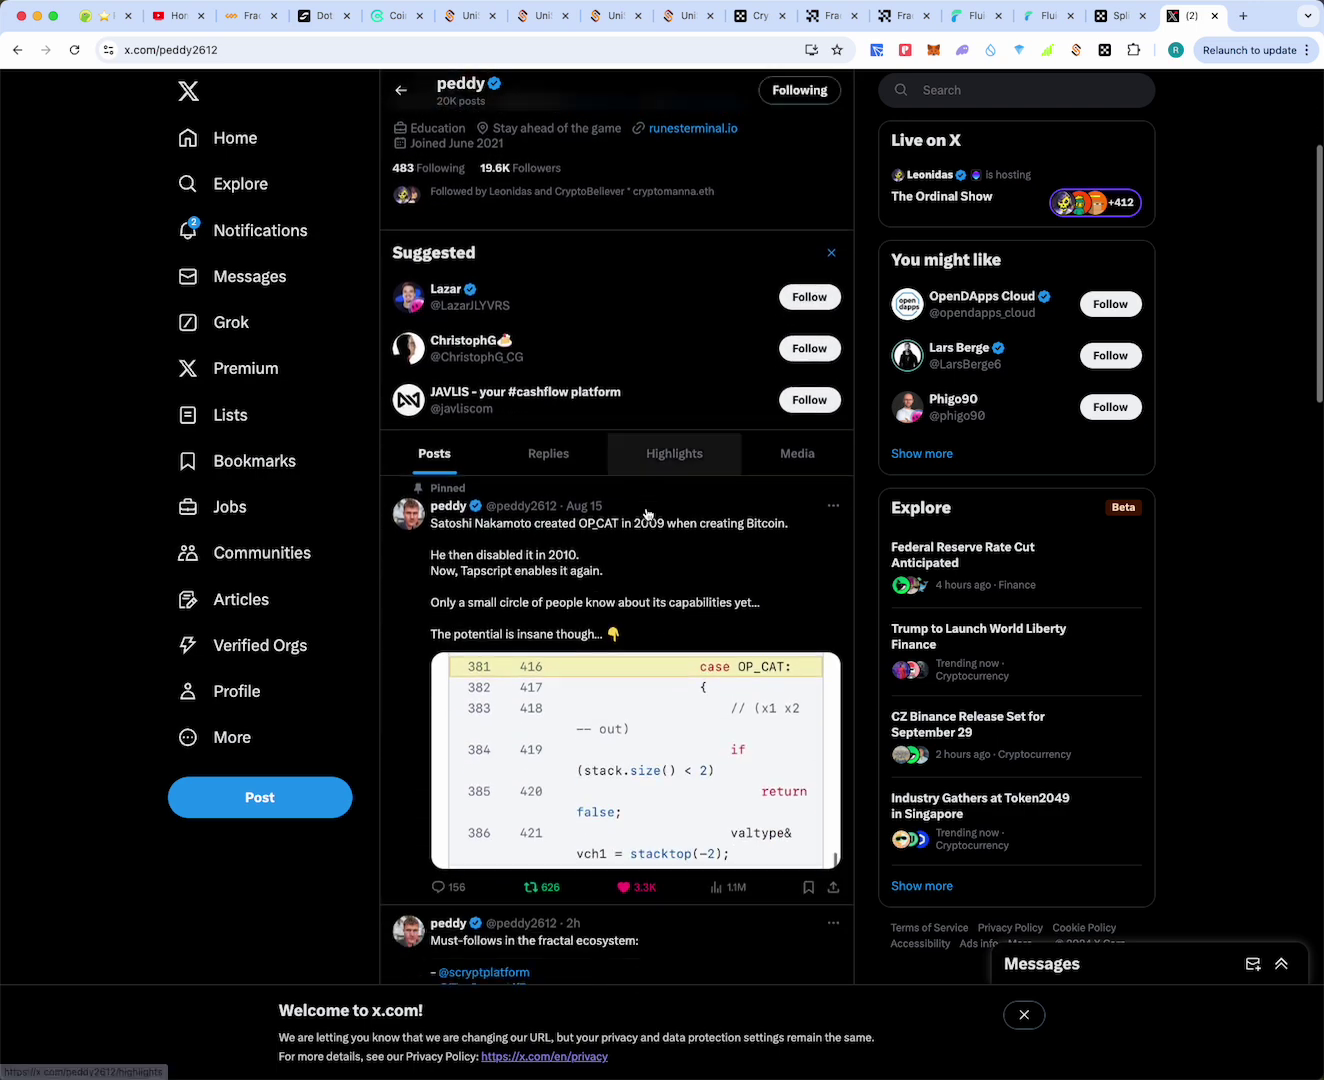
scroll(646, 513, down, 1)
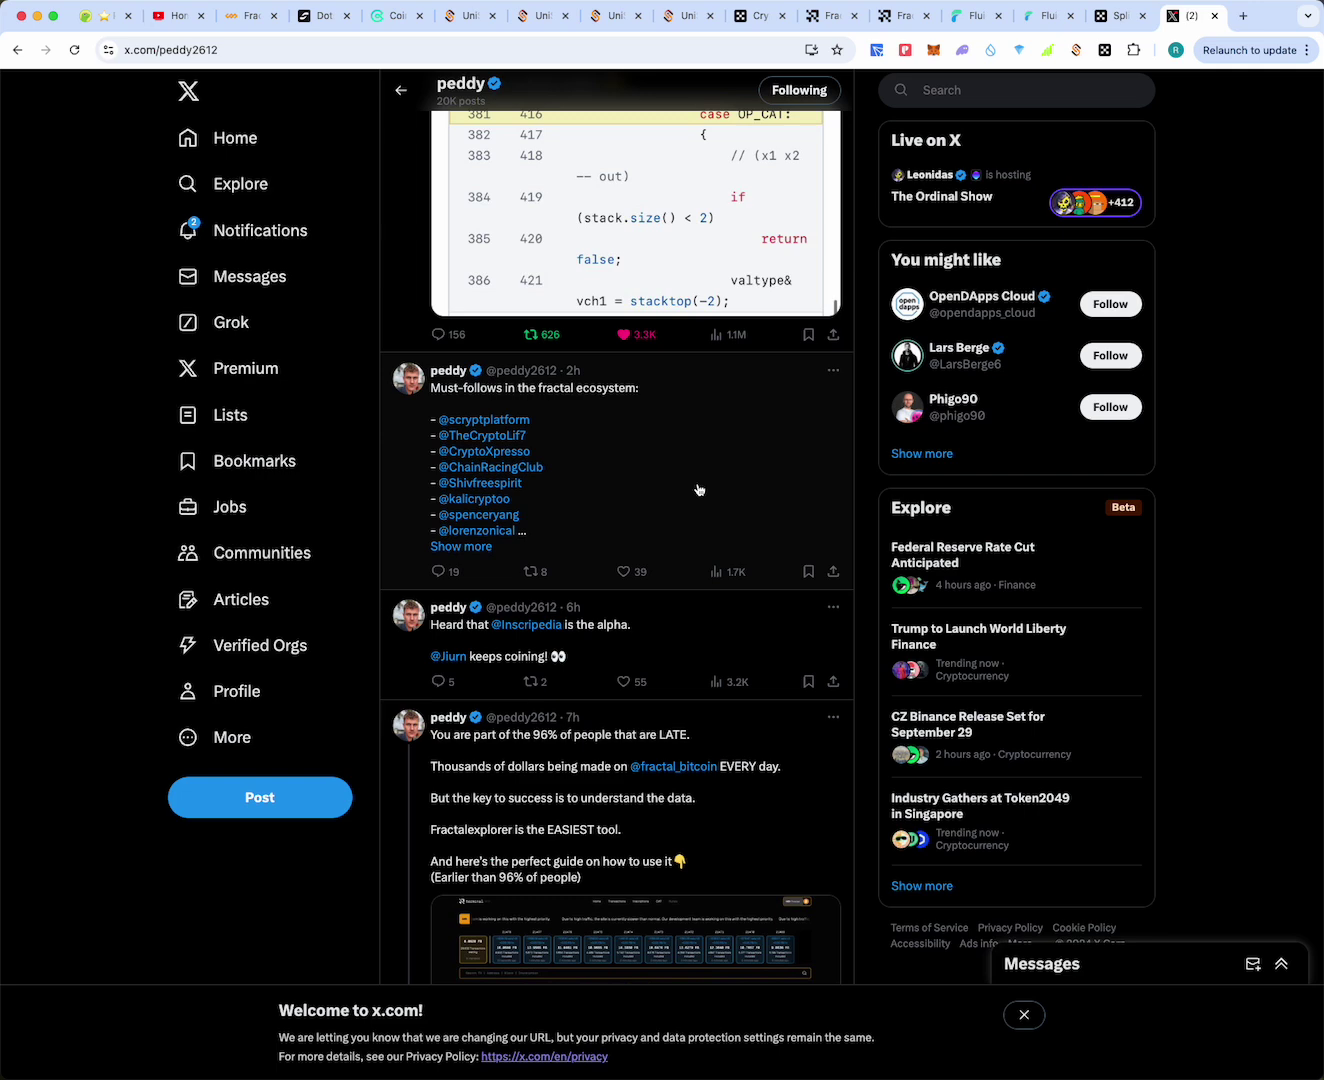
click(462, 547)
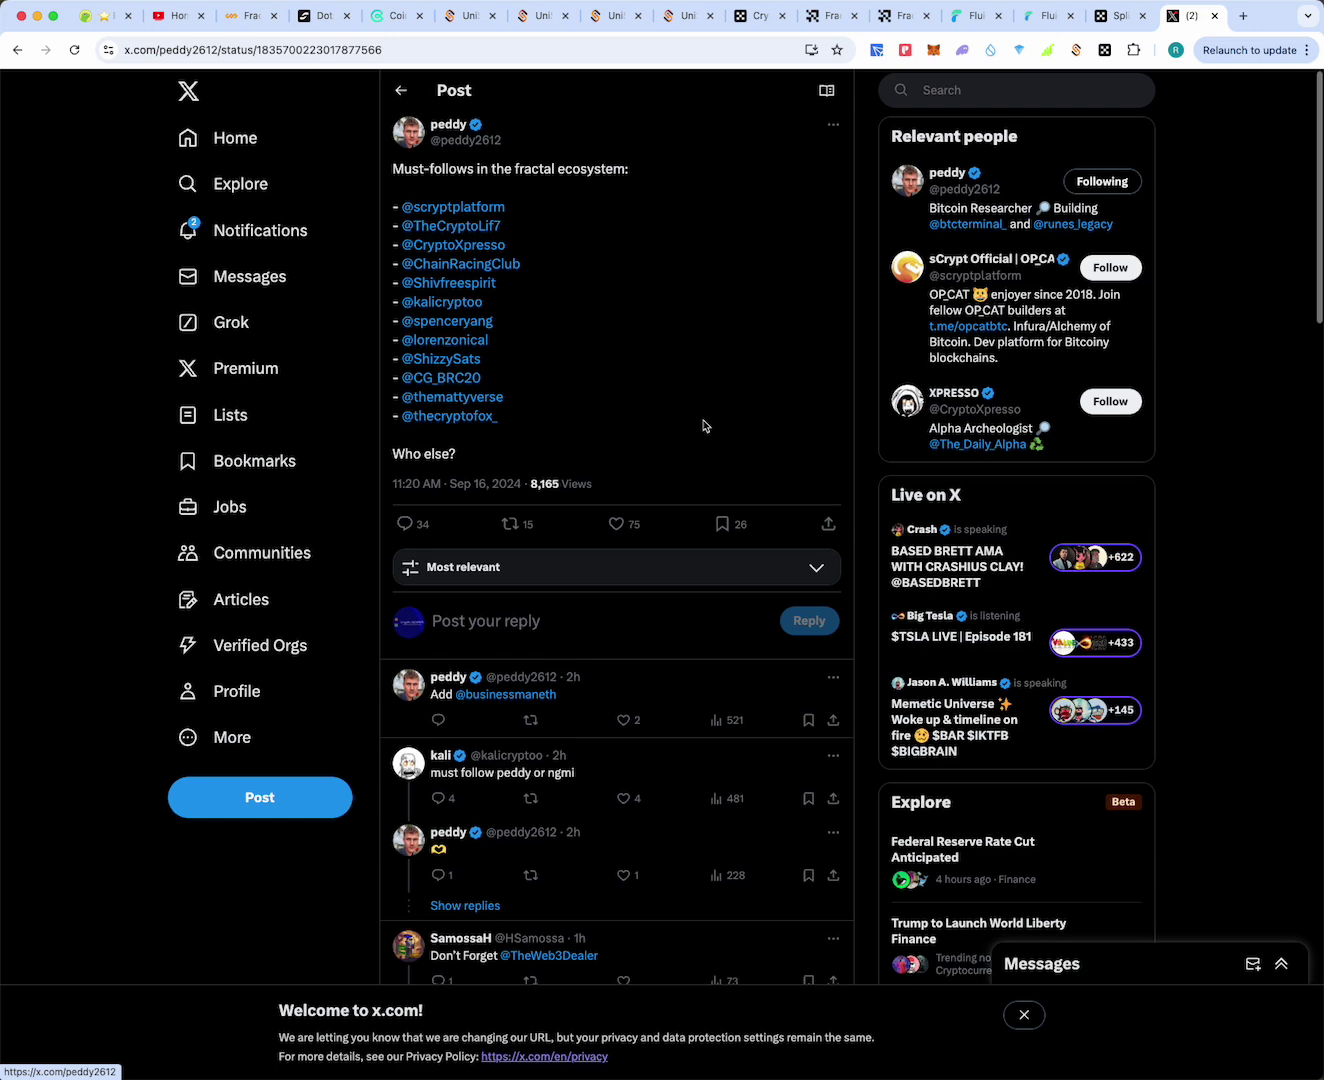
Read the replies and related posts under the must-follows post, recheck its list of accounts and return to the researcher's profile
scroll(704, 427, down, 5)
scroll(666, 468, down, 15)
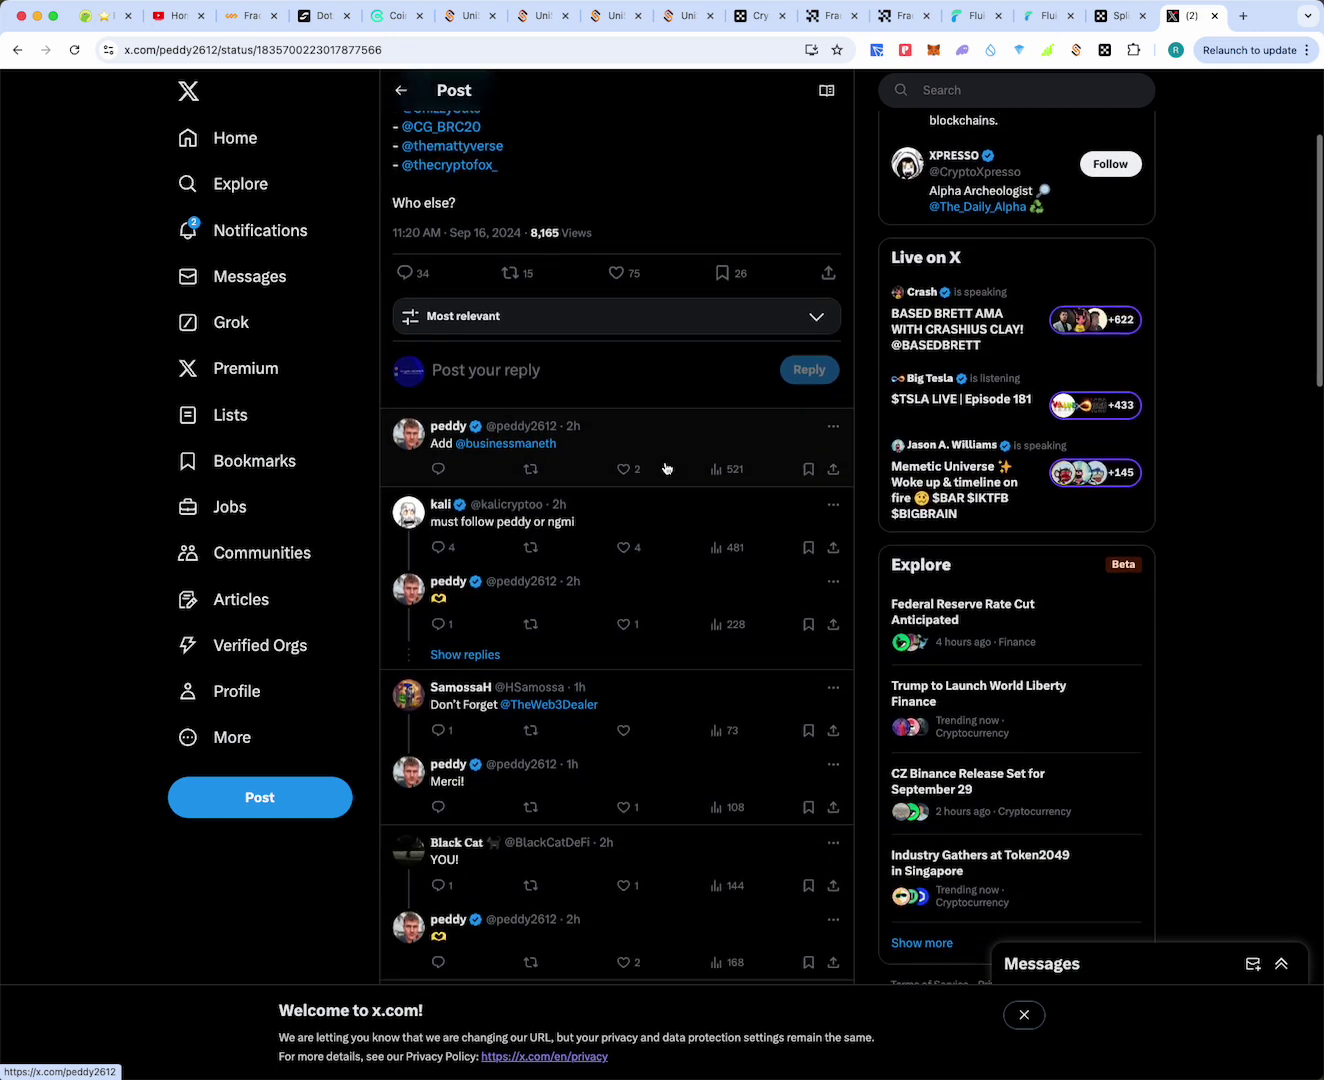
scroll(666, 468, down, 15)
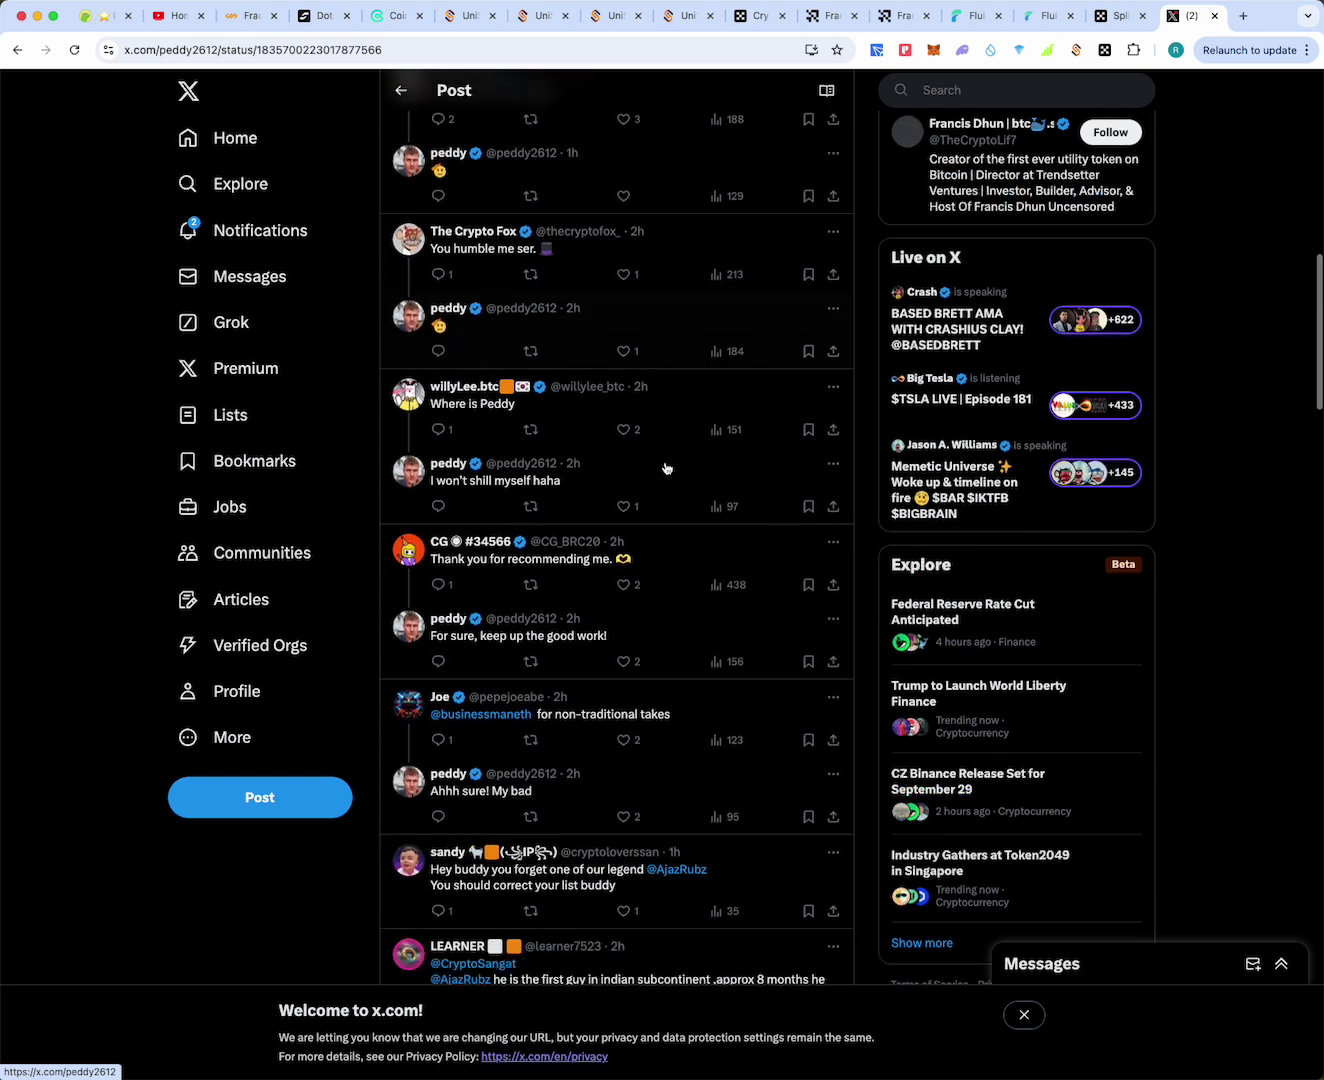
scroll(666, 468, down, 10)
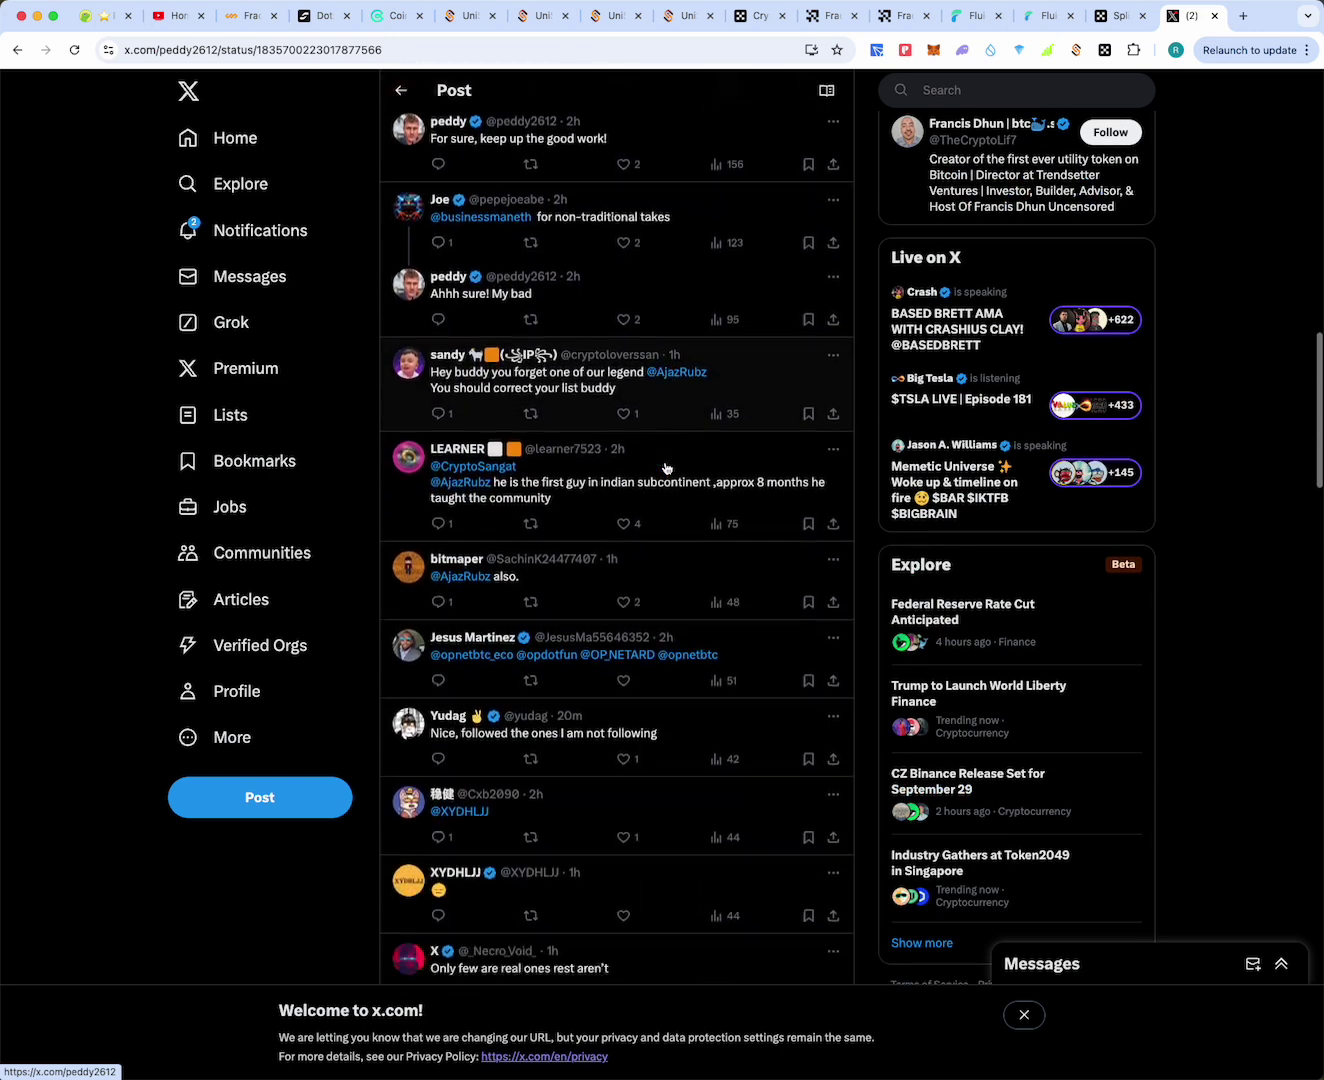
scroll(667, 468, down, 4)
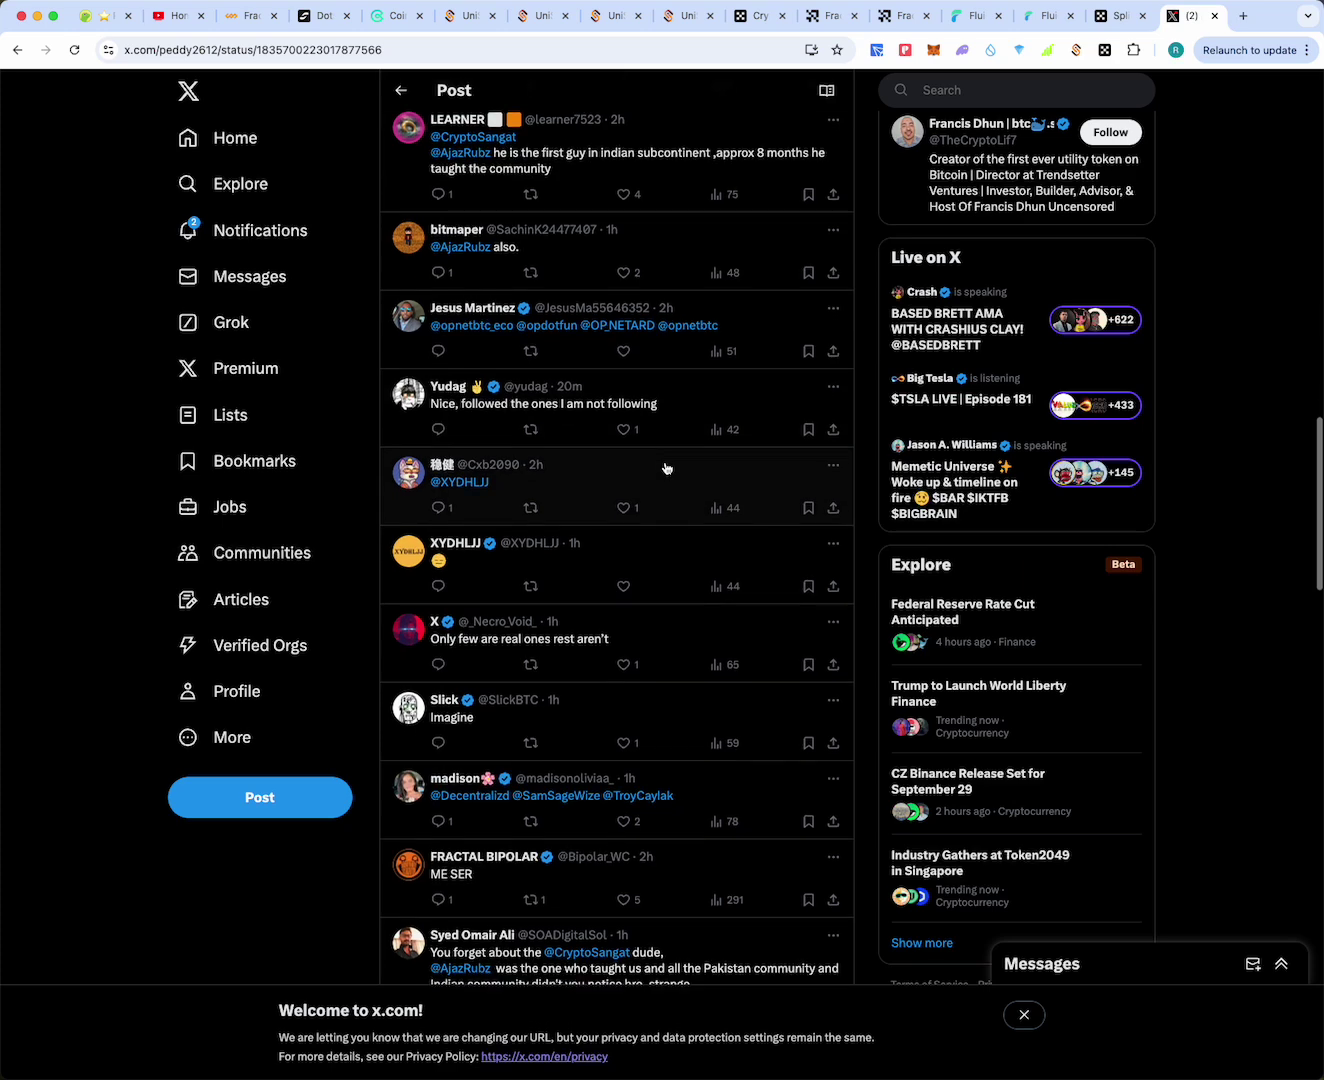
scroll(643, 576, down, 14)
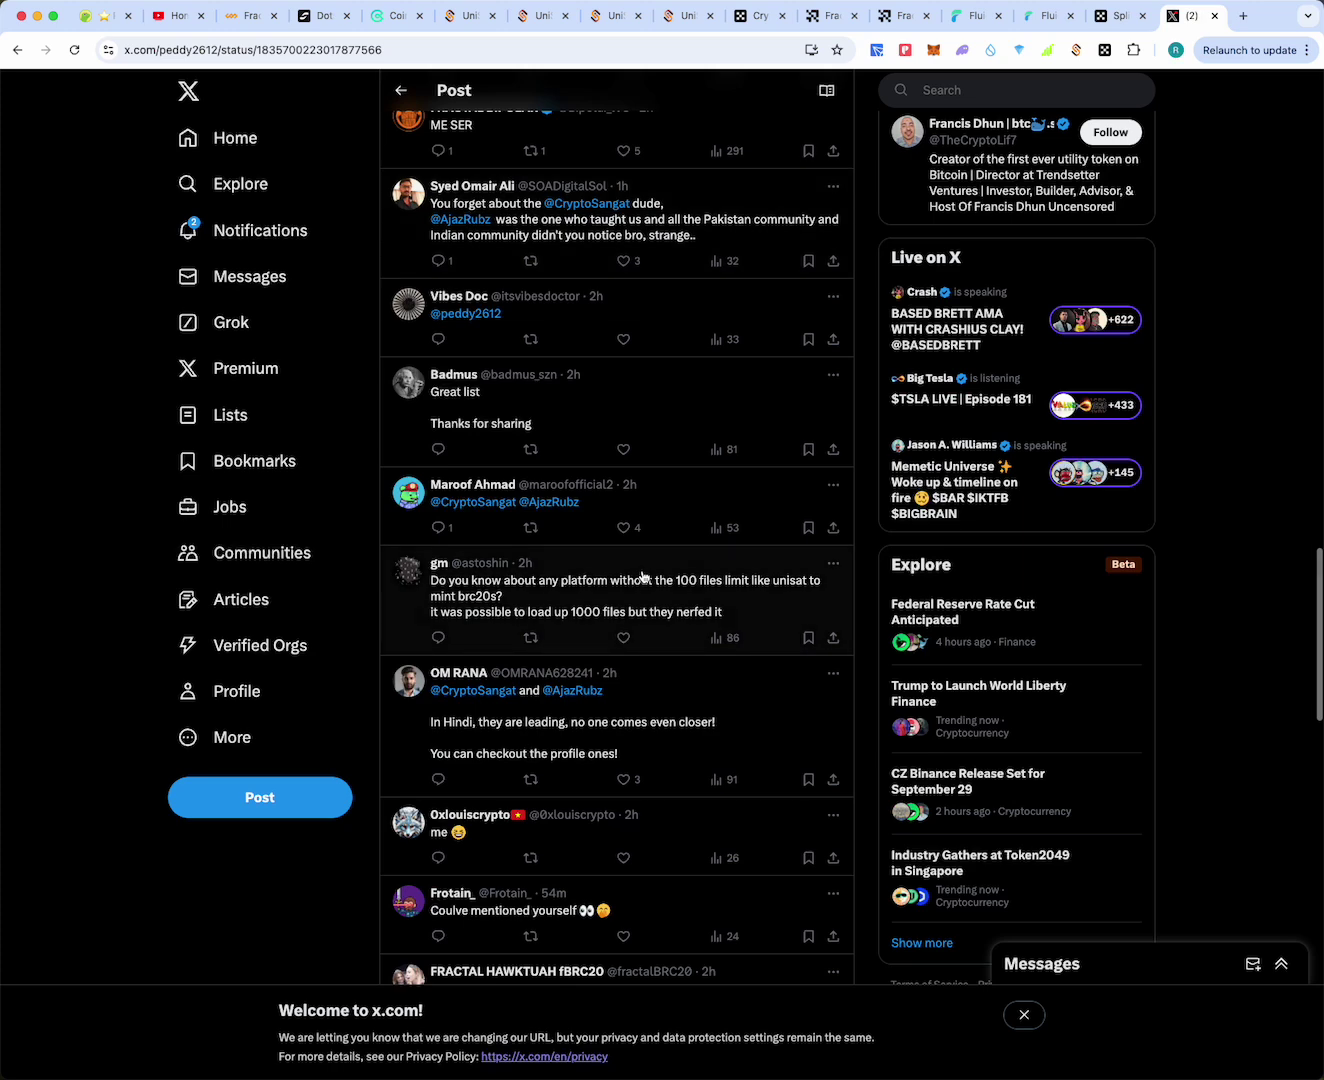
scroll(643, 577, down, 7)
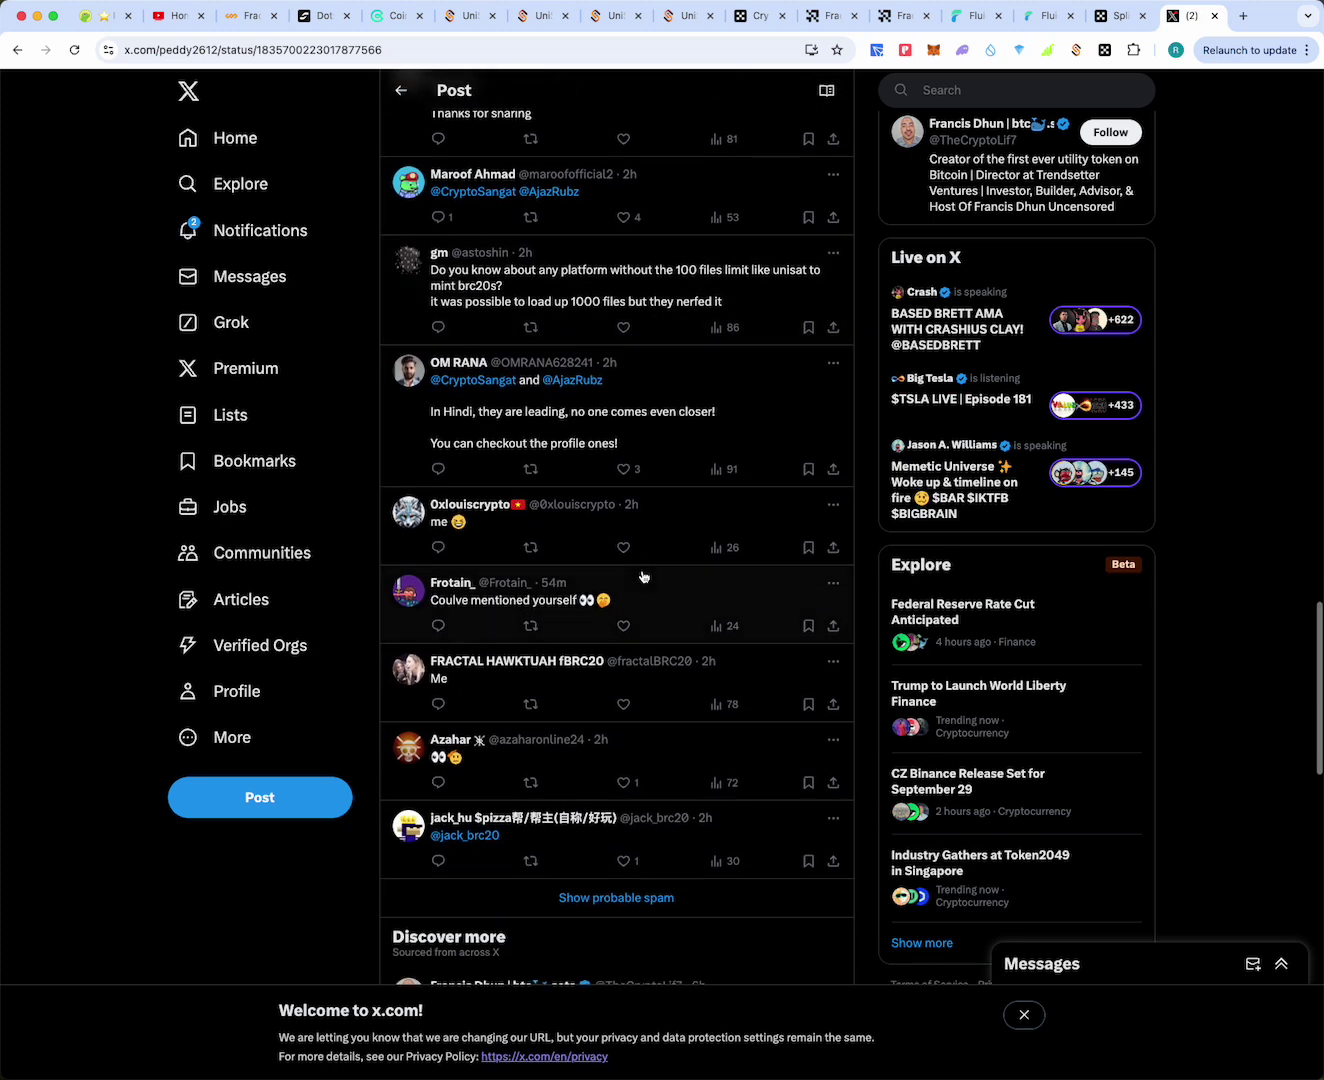
scroll(644, 577, down, 12)
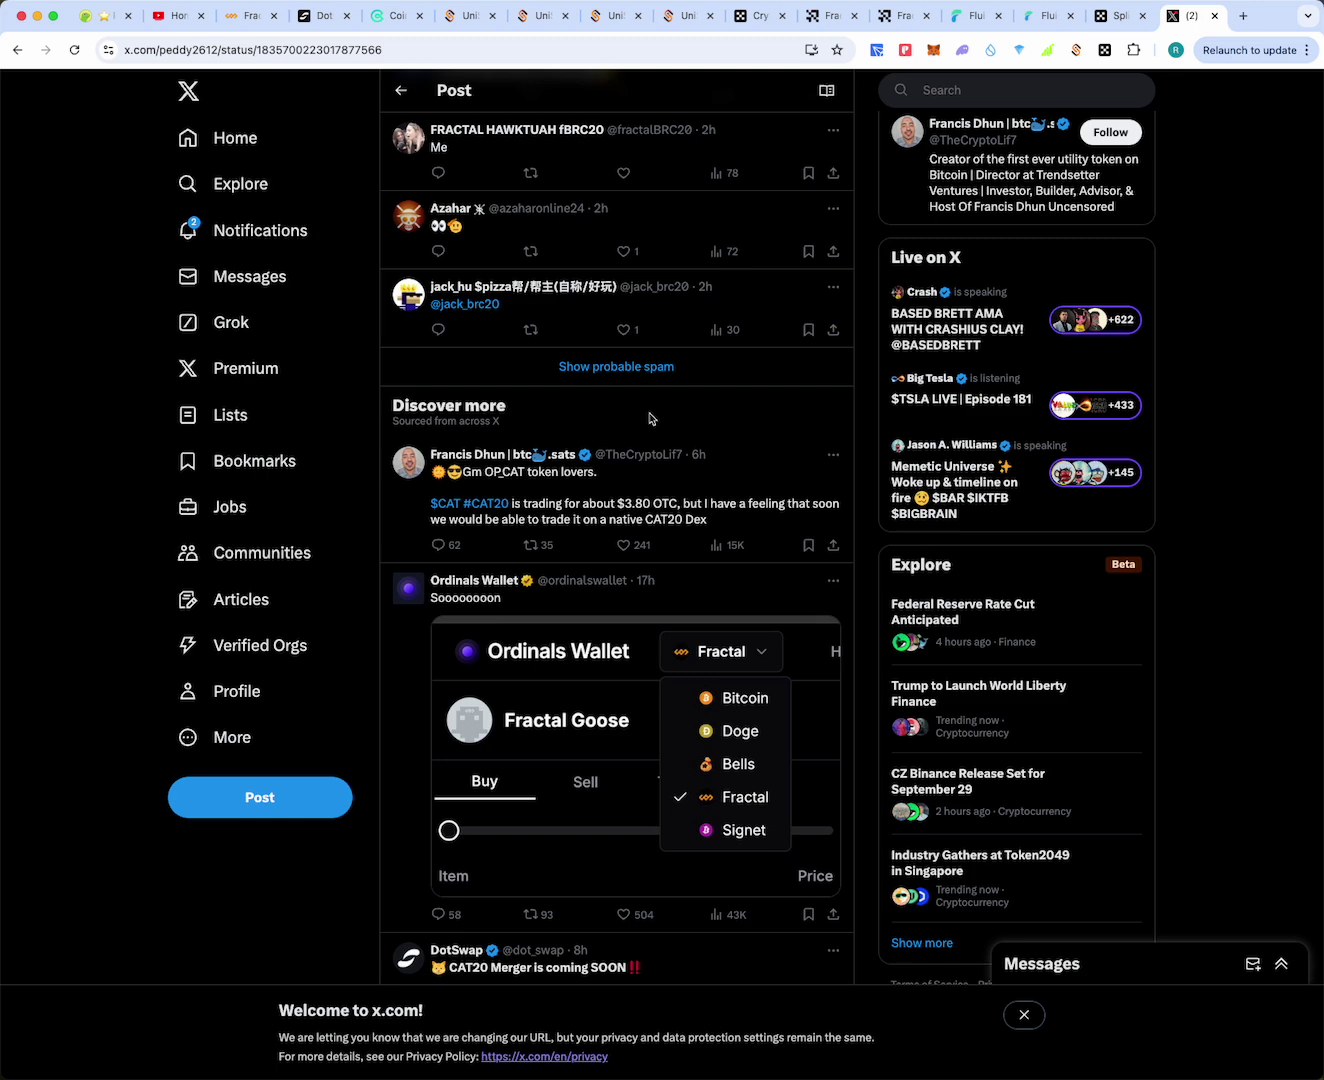
scroll(650, 418, down, 8)
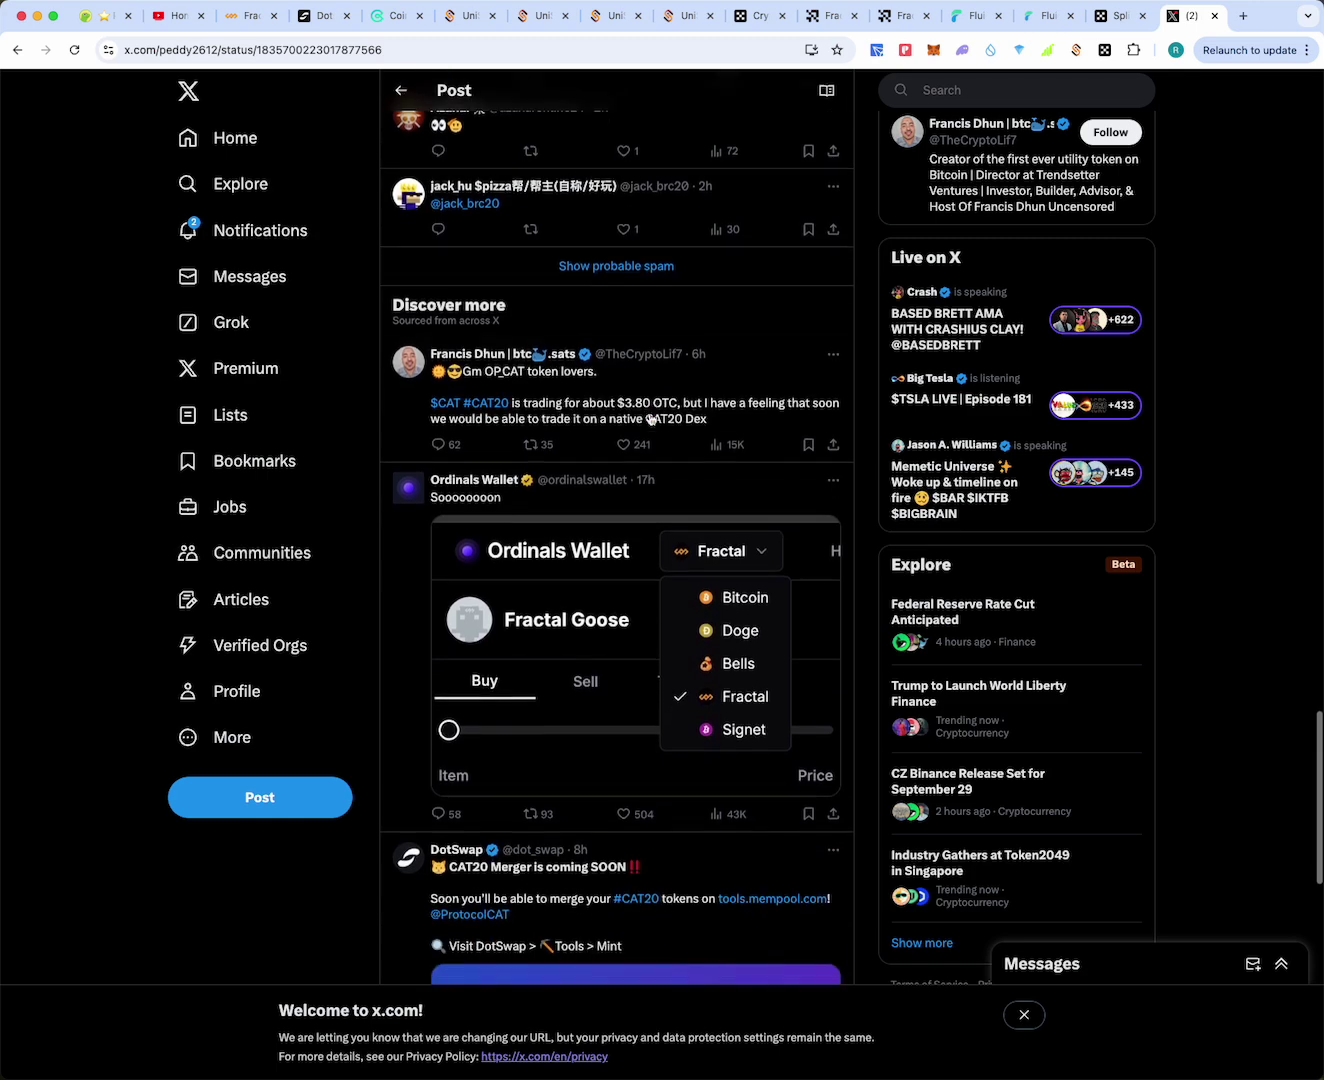
scroll(650, 418, down, 3)
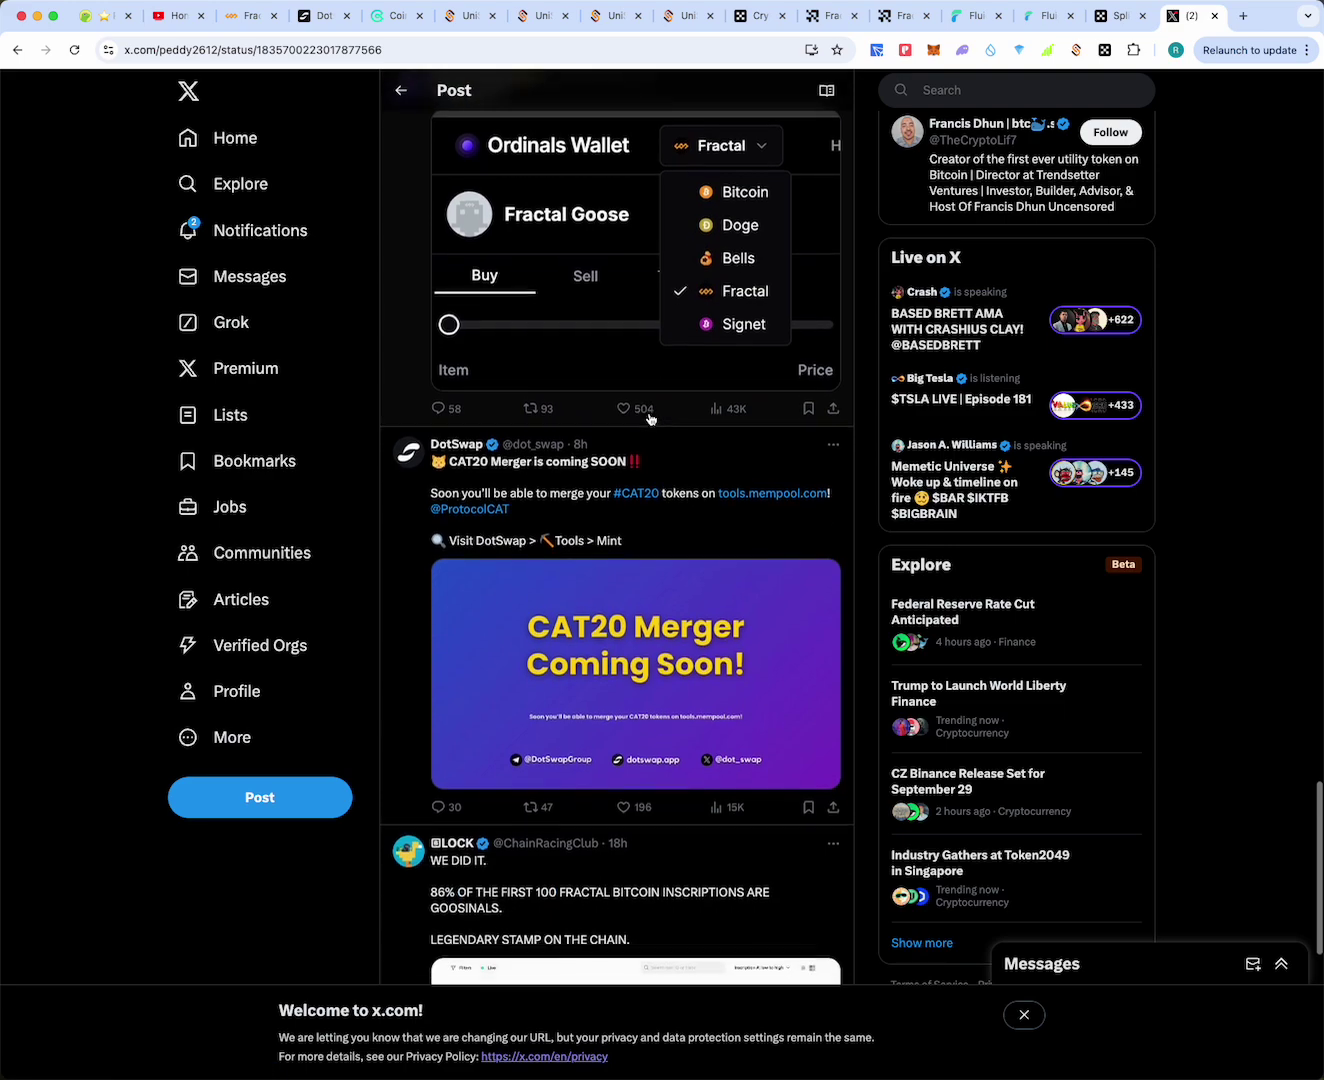
scroll(649, 418, up, 15)
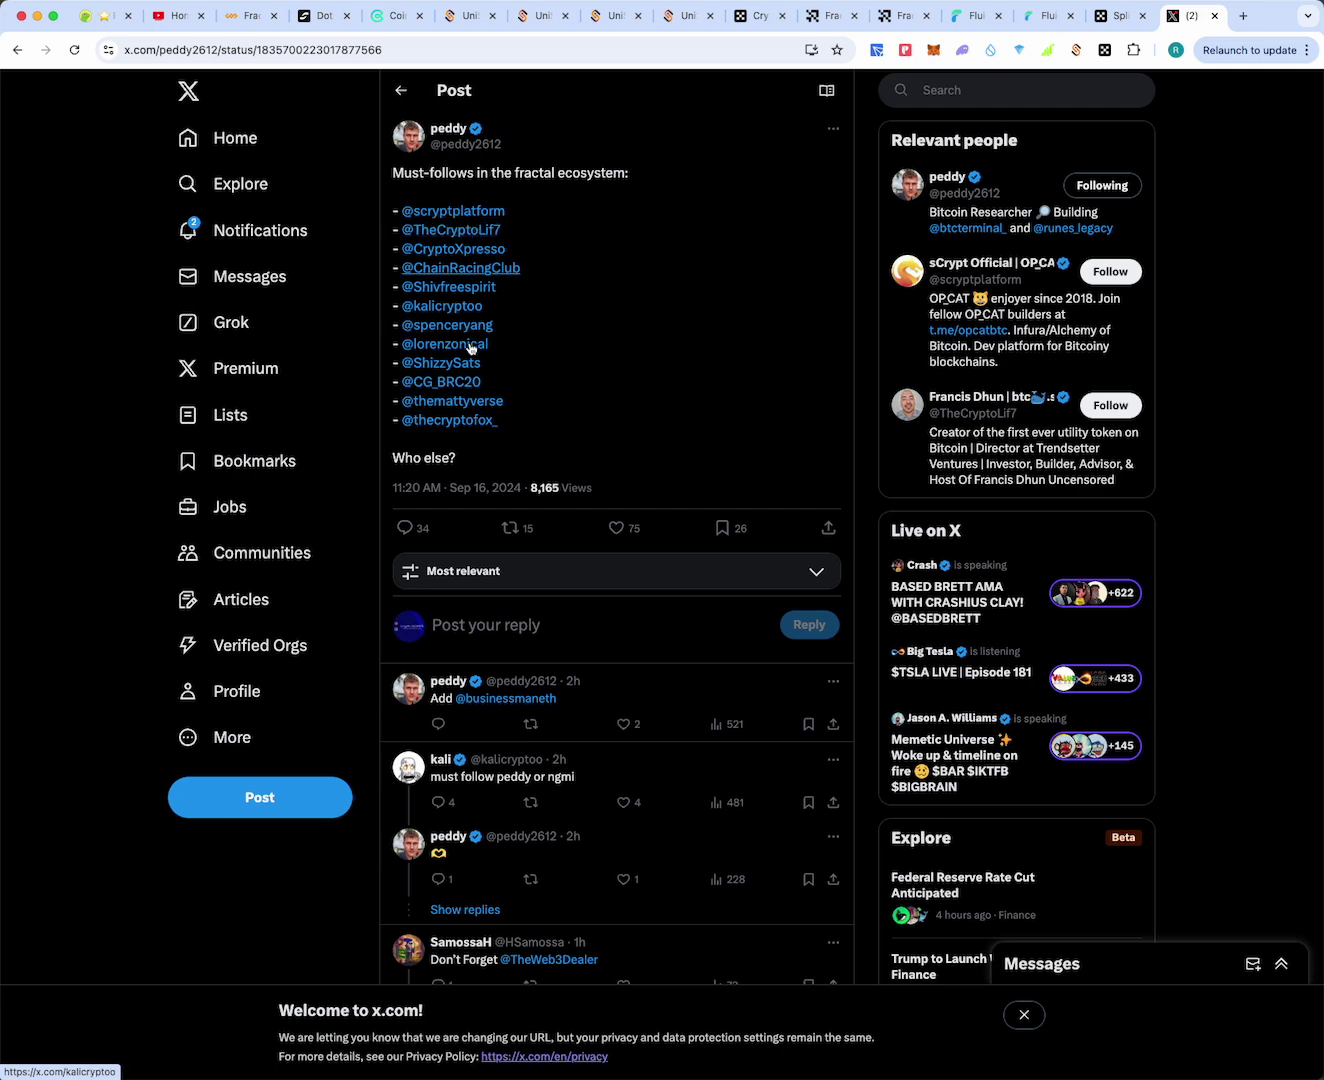
mouse_move(480, 432)
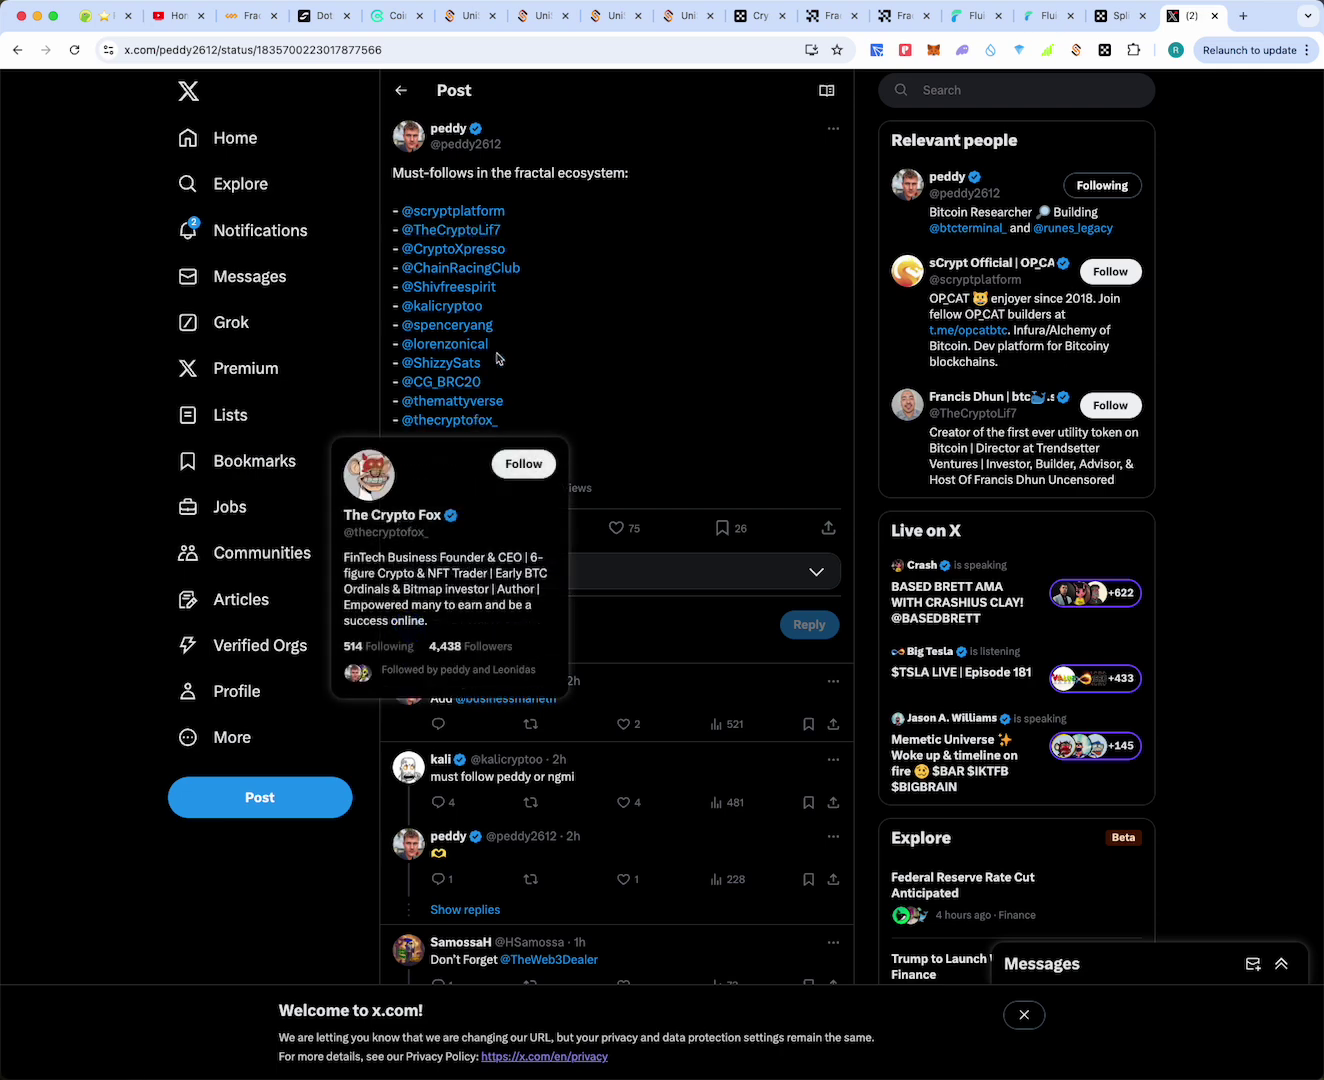
click(405, 92)
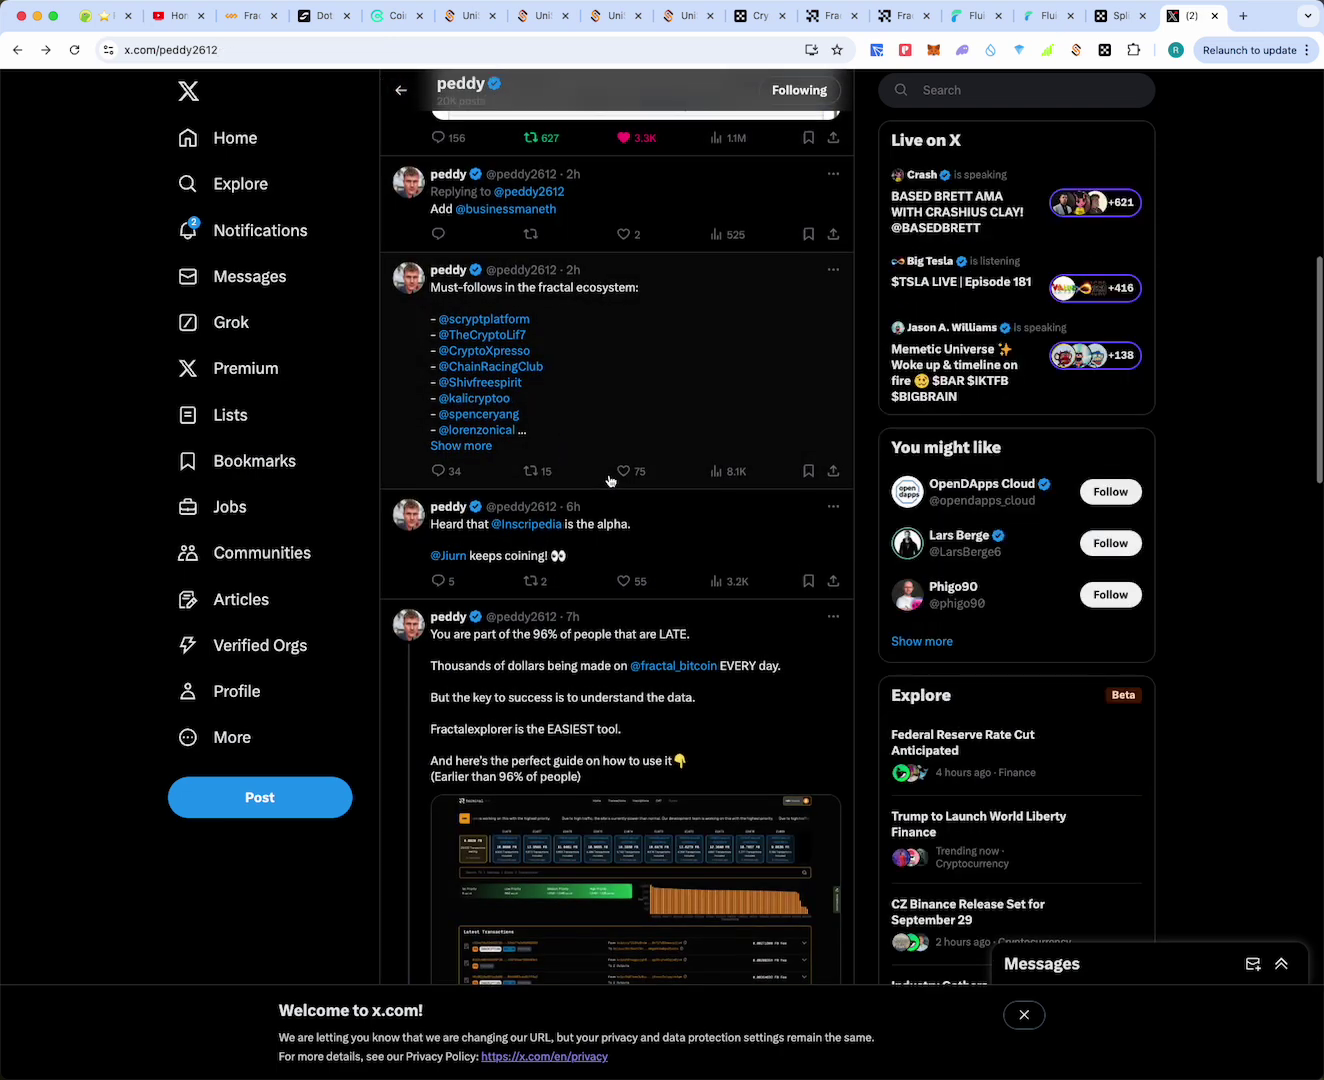
Examine the profile's details and recent posts, down through the thread explaining how to use fractalexplorer.io
scroll(610, 481, up, 5)
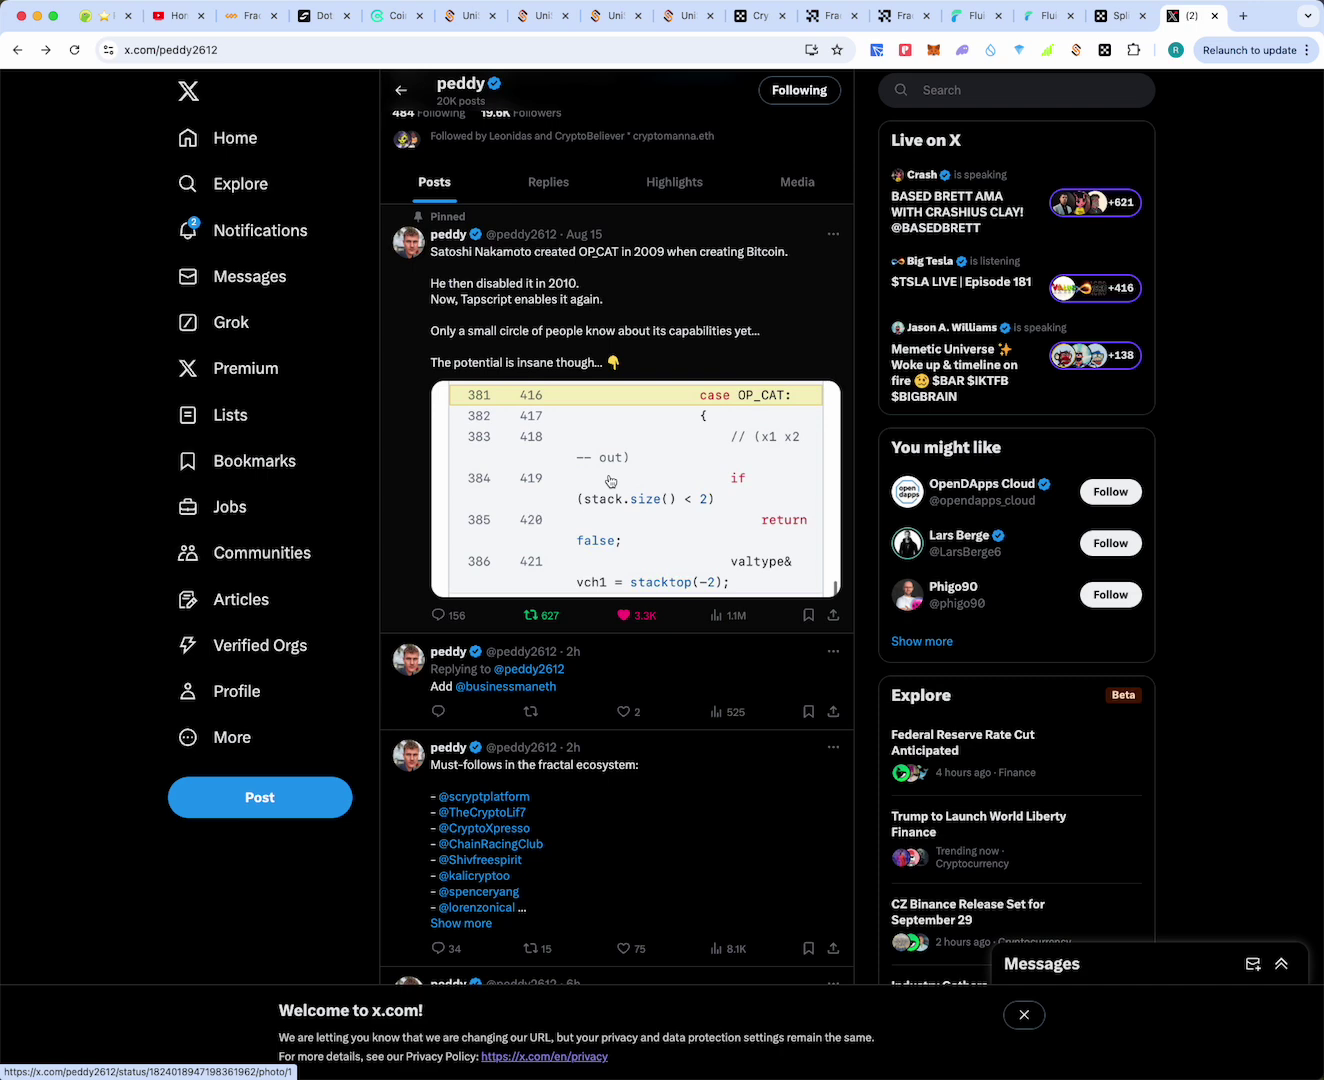
scroll(610, 481, up, 3)
scroll(610, 481, up, 1)
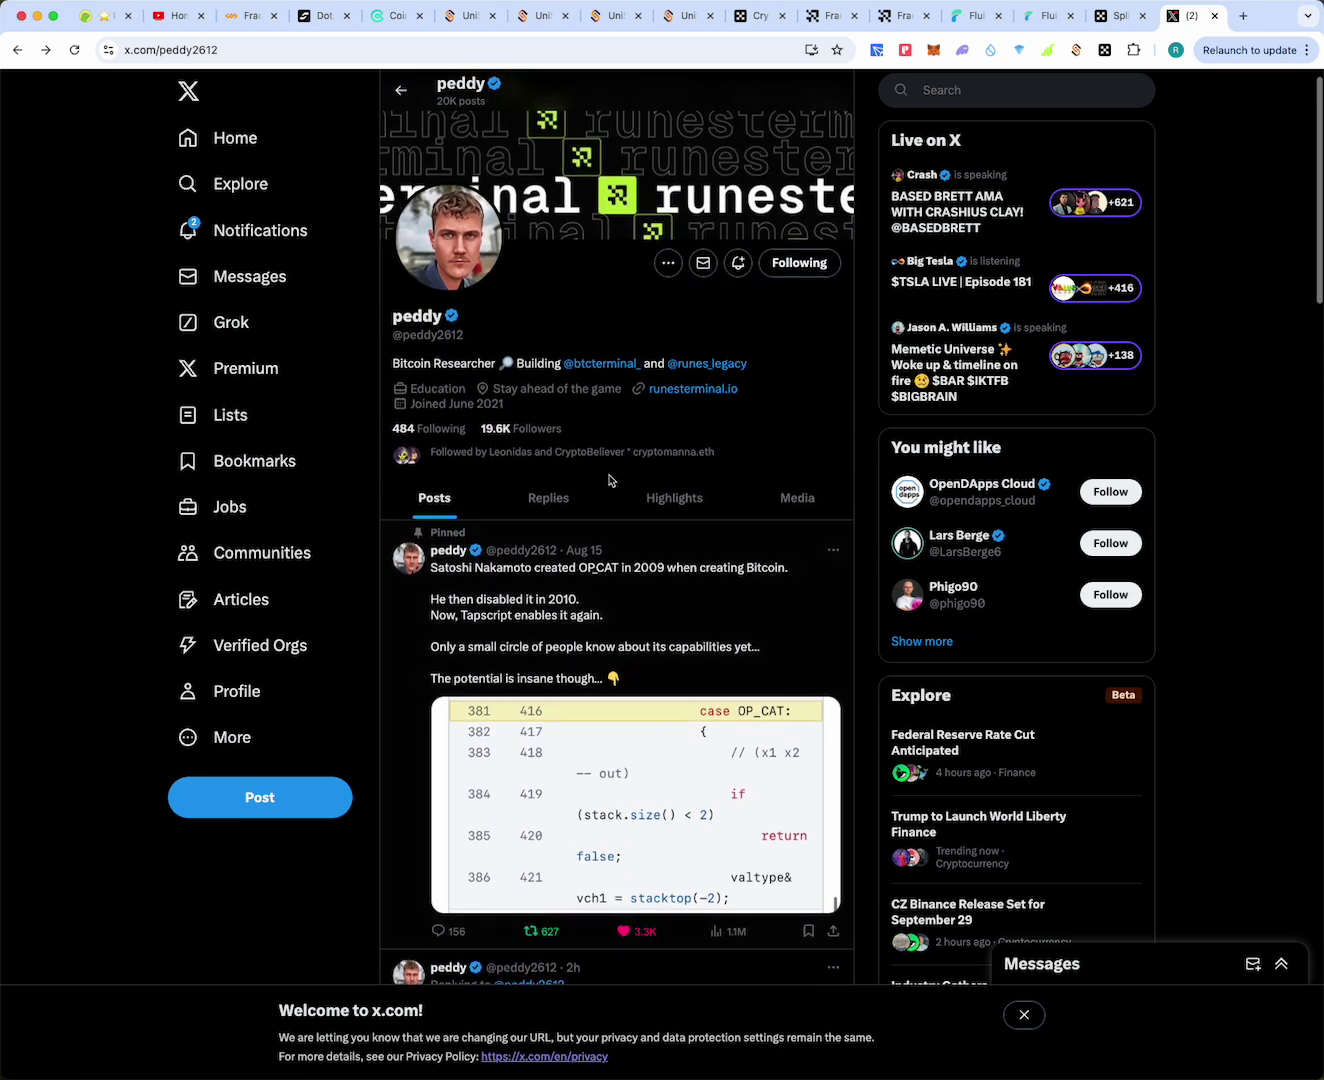
scroll(610, 481, down, 2)
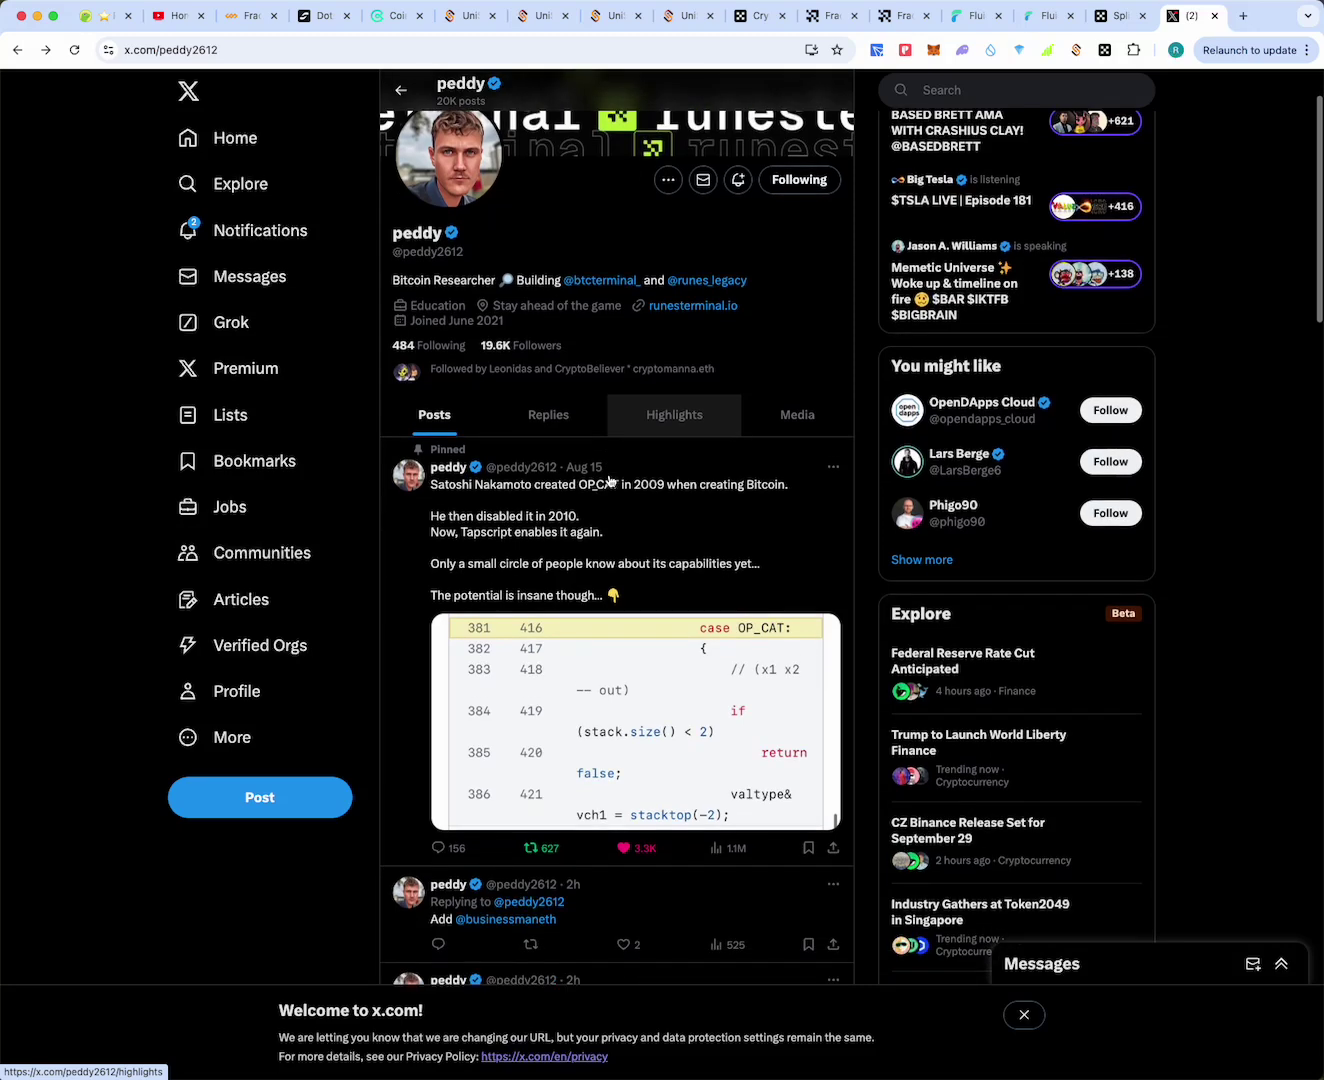
scroll(608, 481, down, 3)
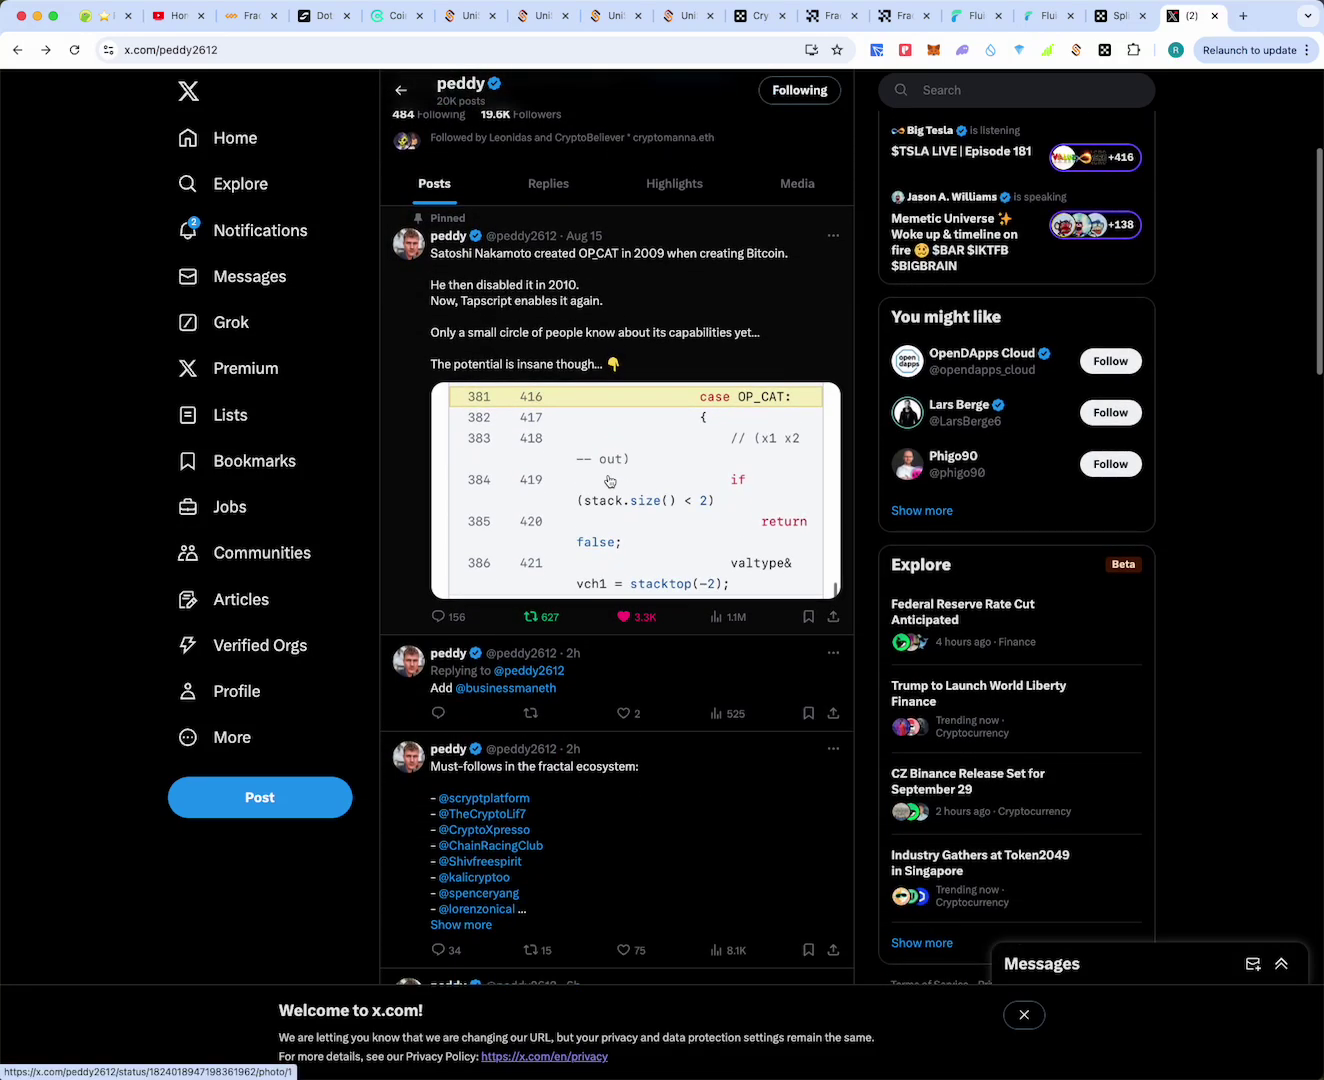
scroll(610, 481, down, 2)
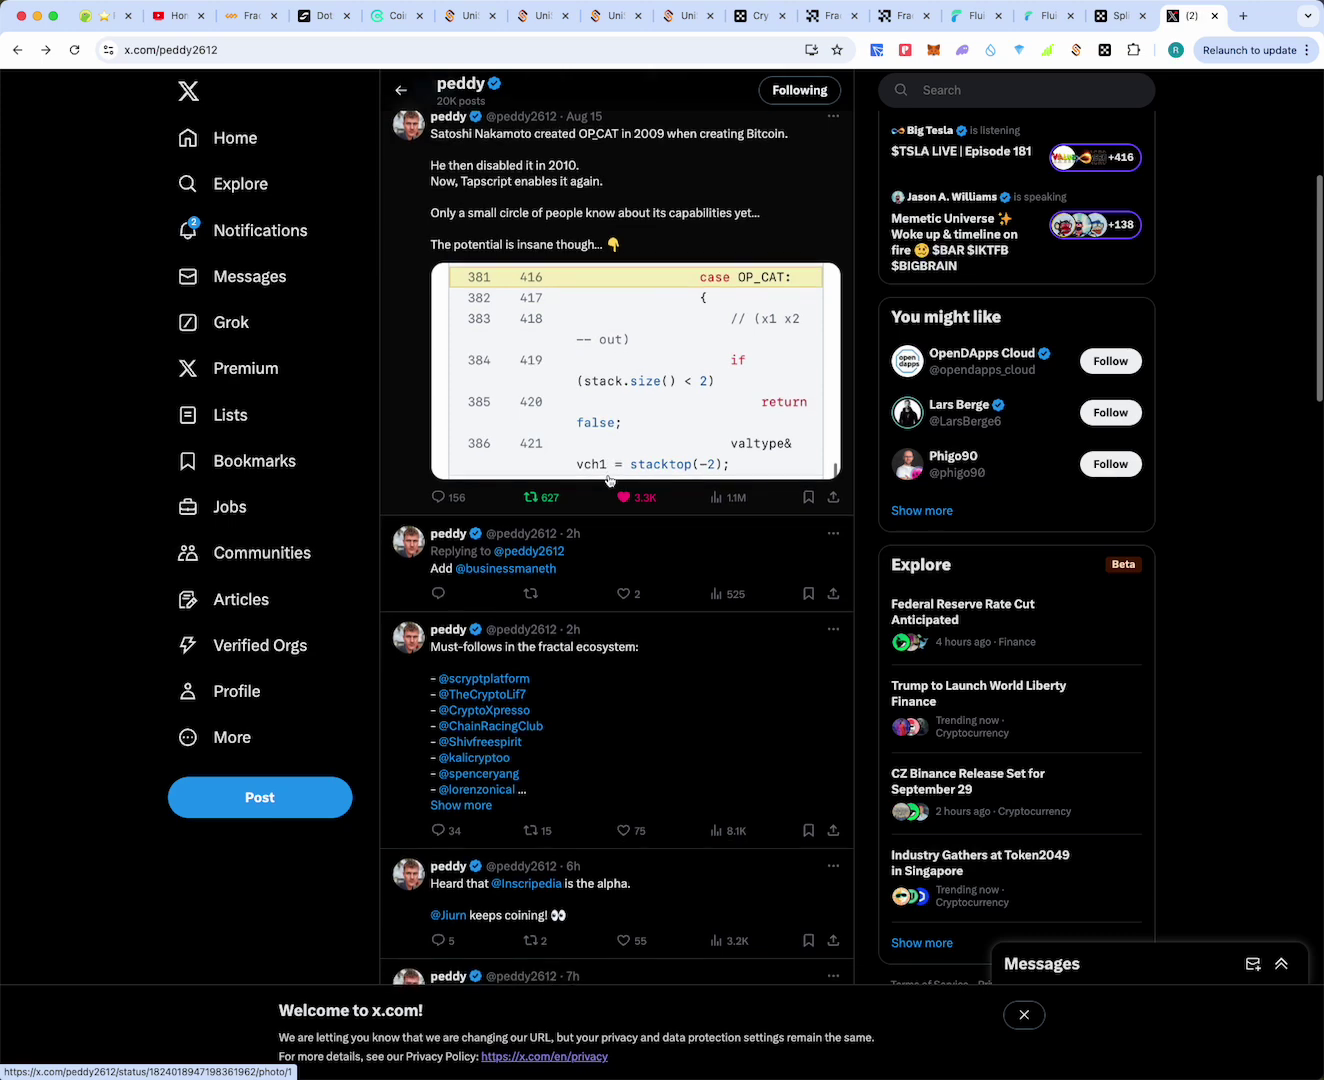
scroll(608, 481, down, 5)
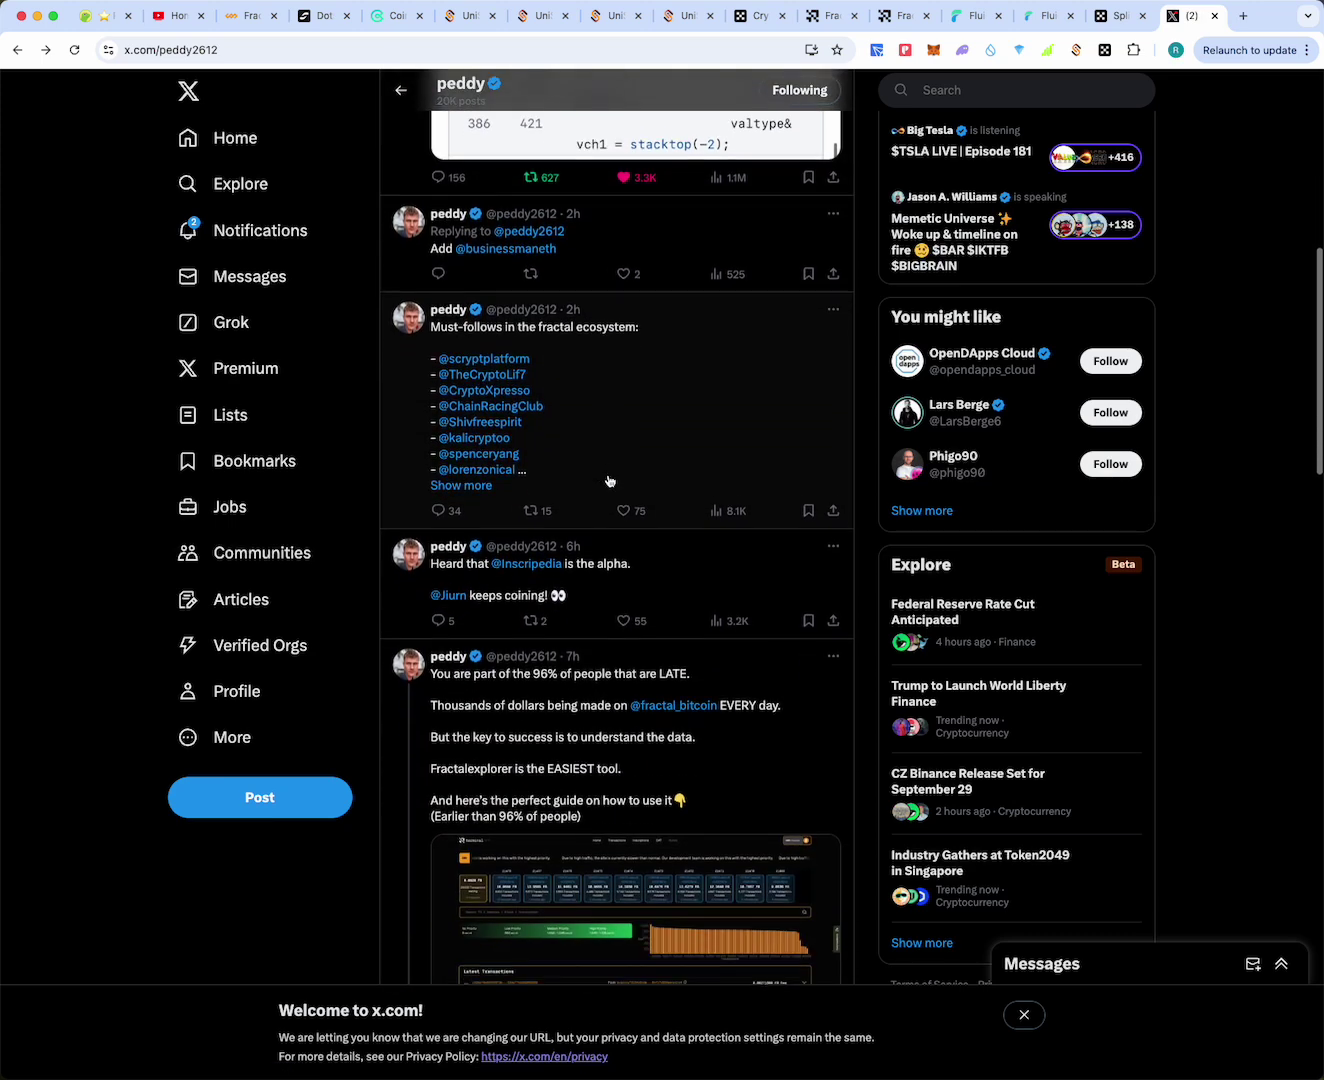
scroll(608, 481, down, 2)
scroll(609, 481, down, 4)
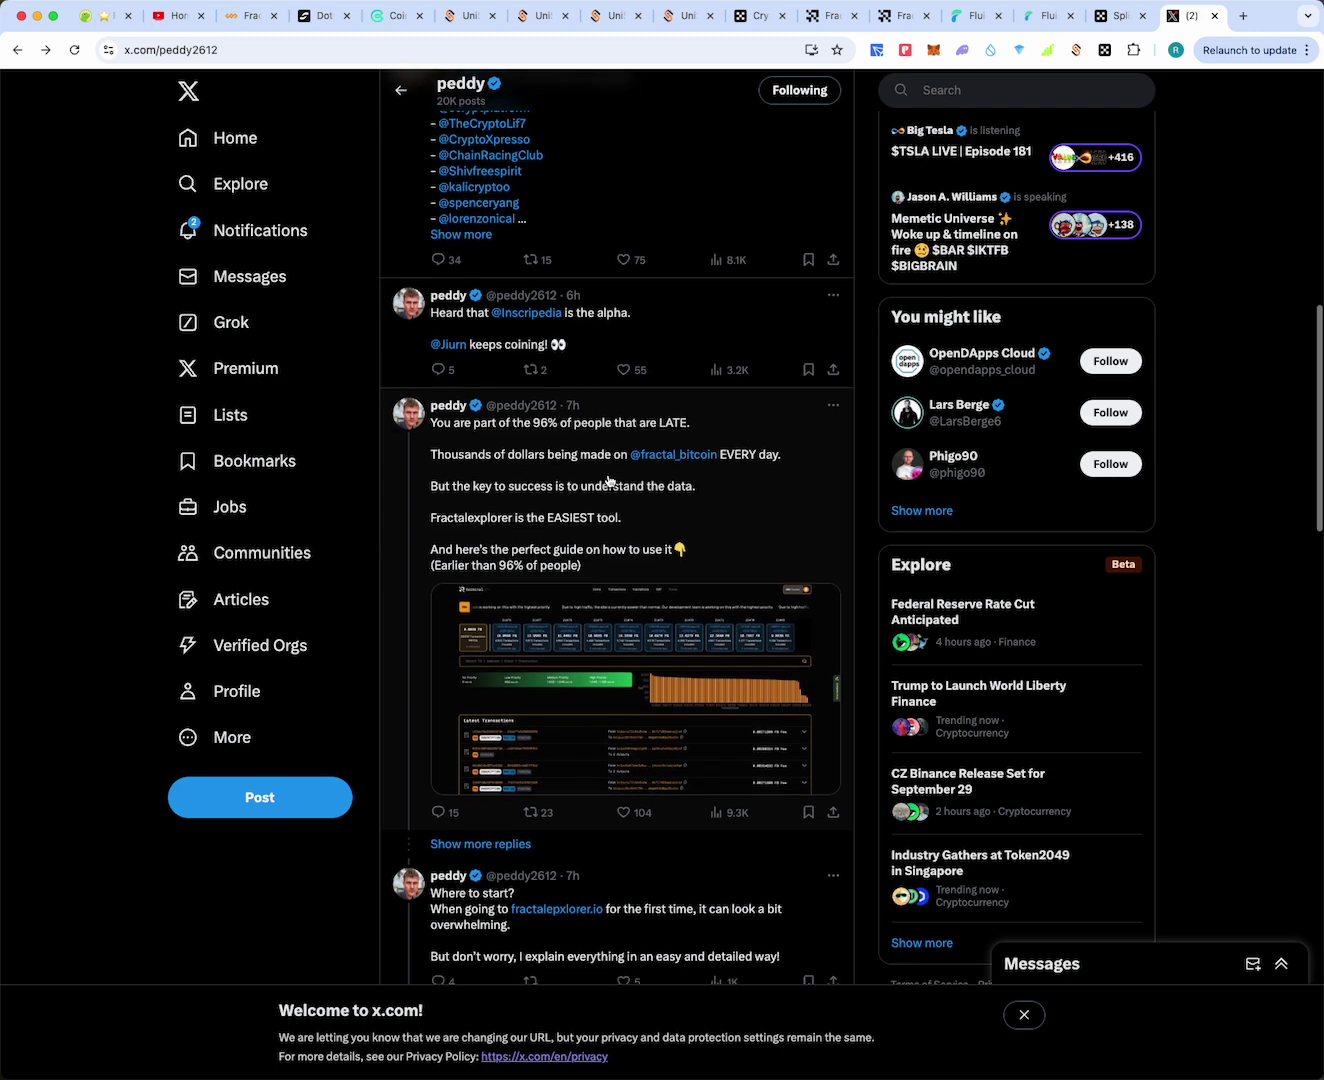
scroll(609, 481, down, 5)
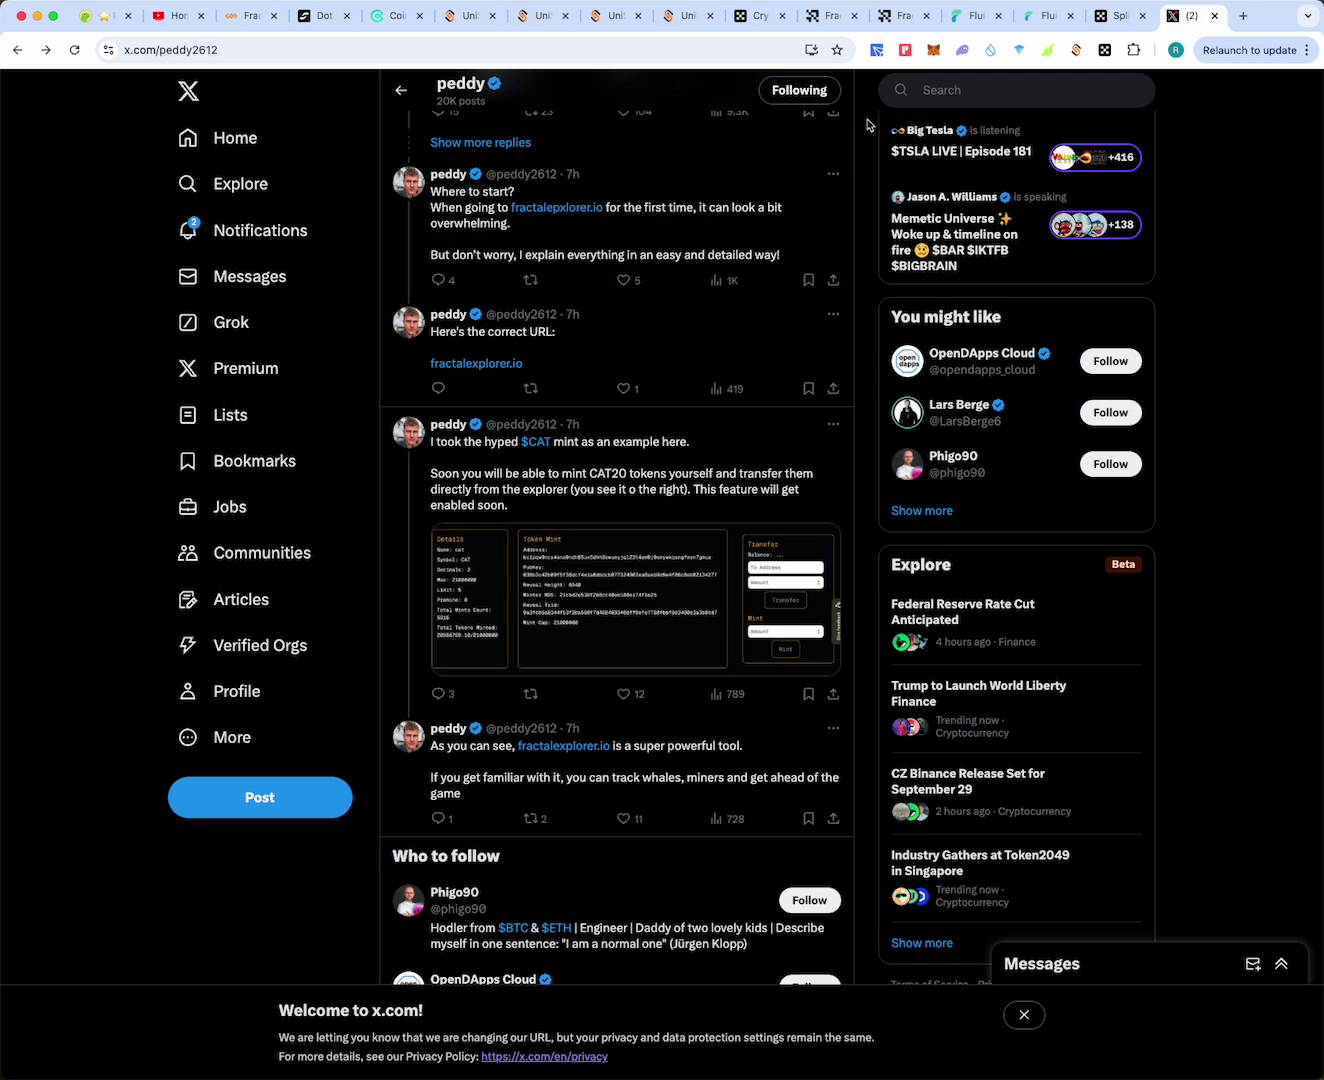
Examine the wallet address's balances and burger inscriptions on fractalexplorer.io and open the UniSat wallet extension
click(884, 16)
scroll(794, 504, down, 5)
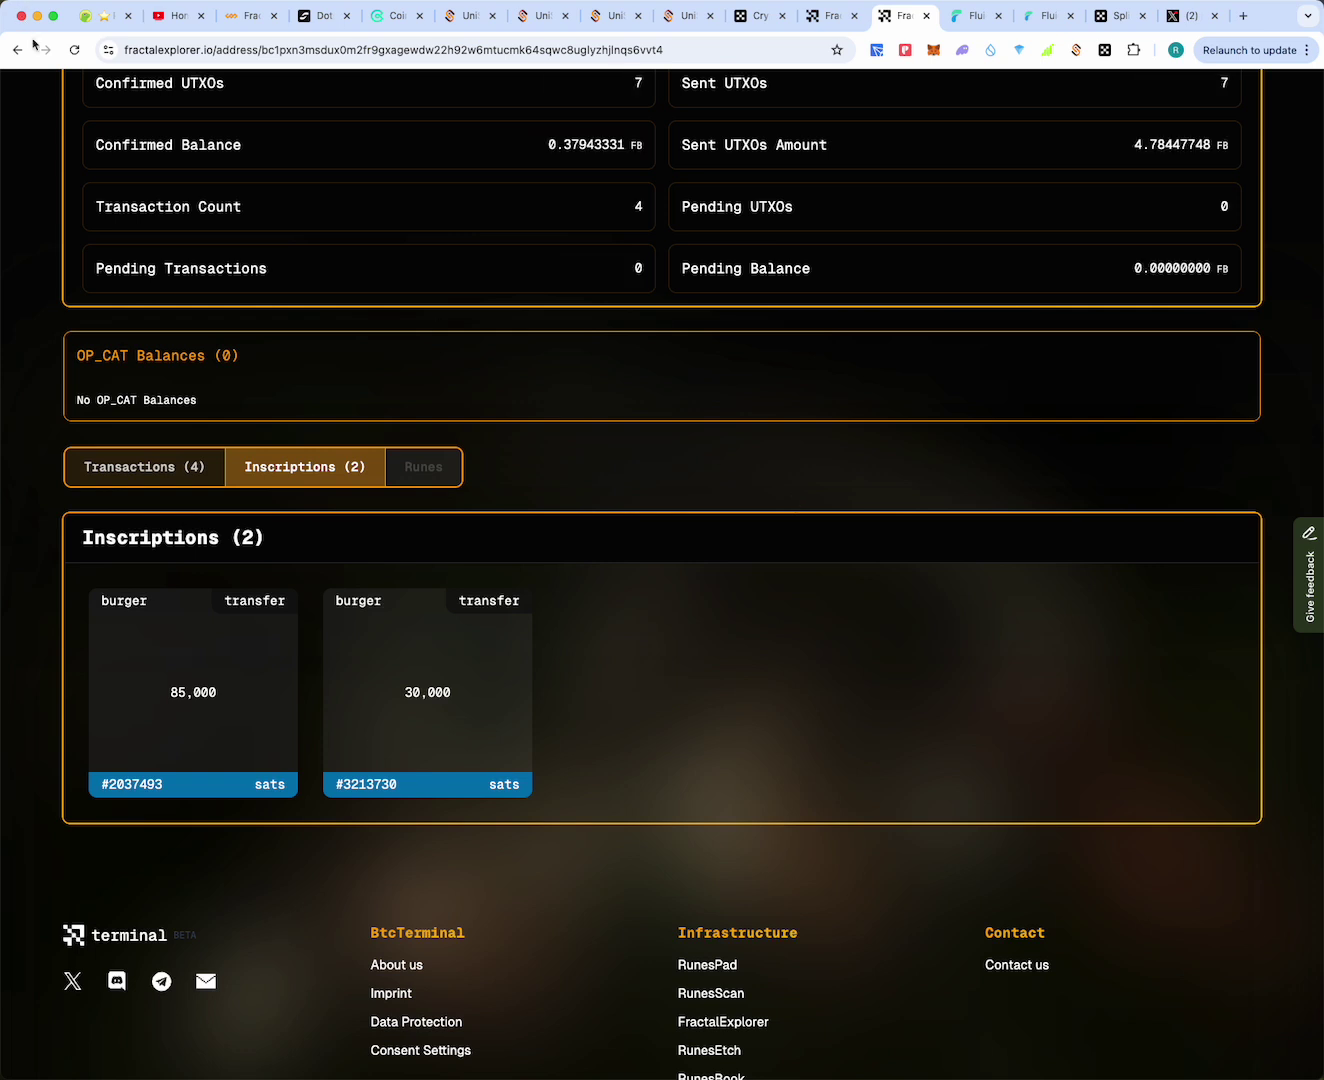
scroll(259, 325, down, 2)
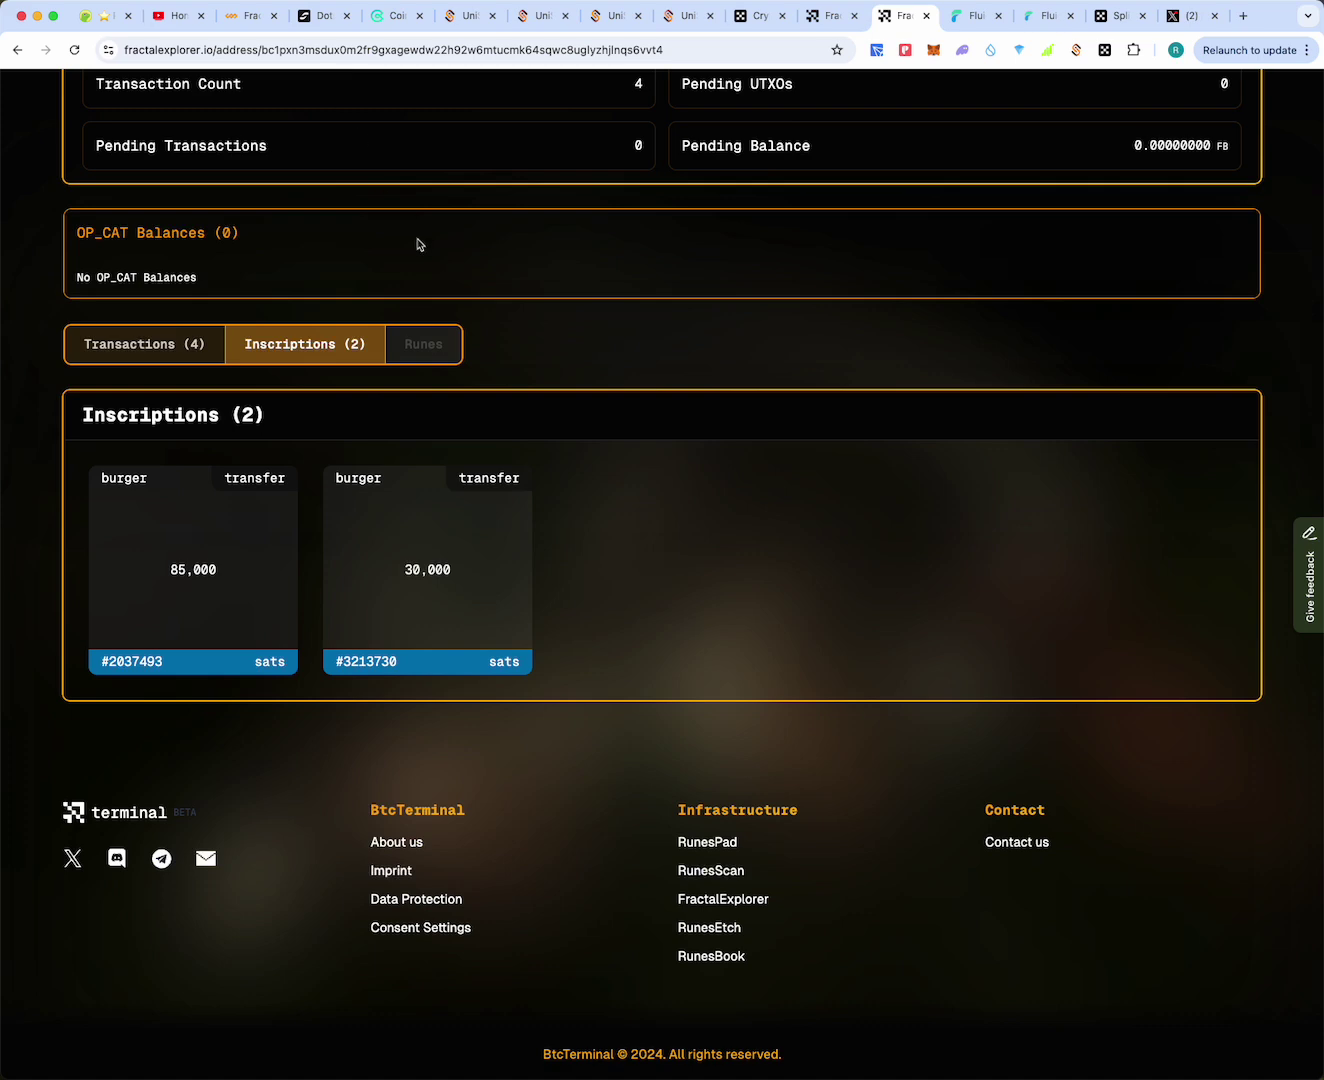
scroll(418, 244, up, 3)
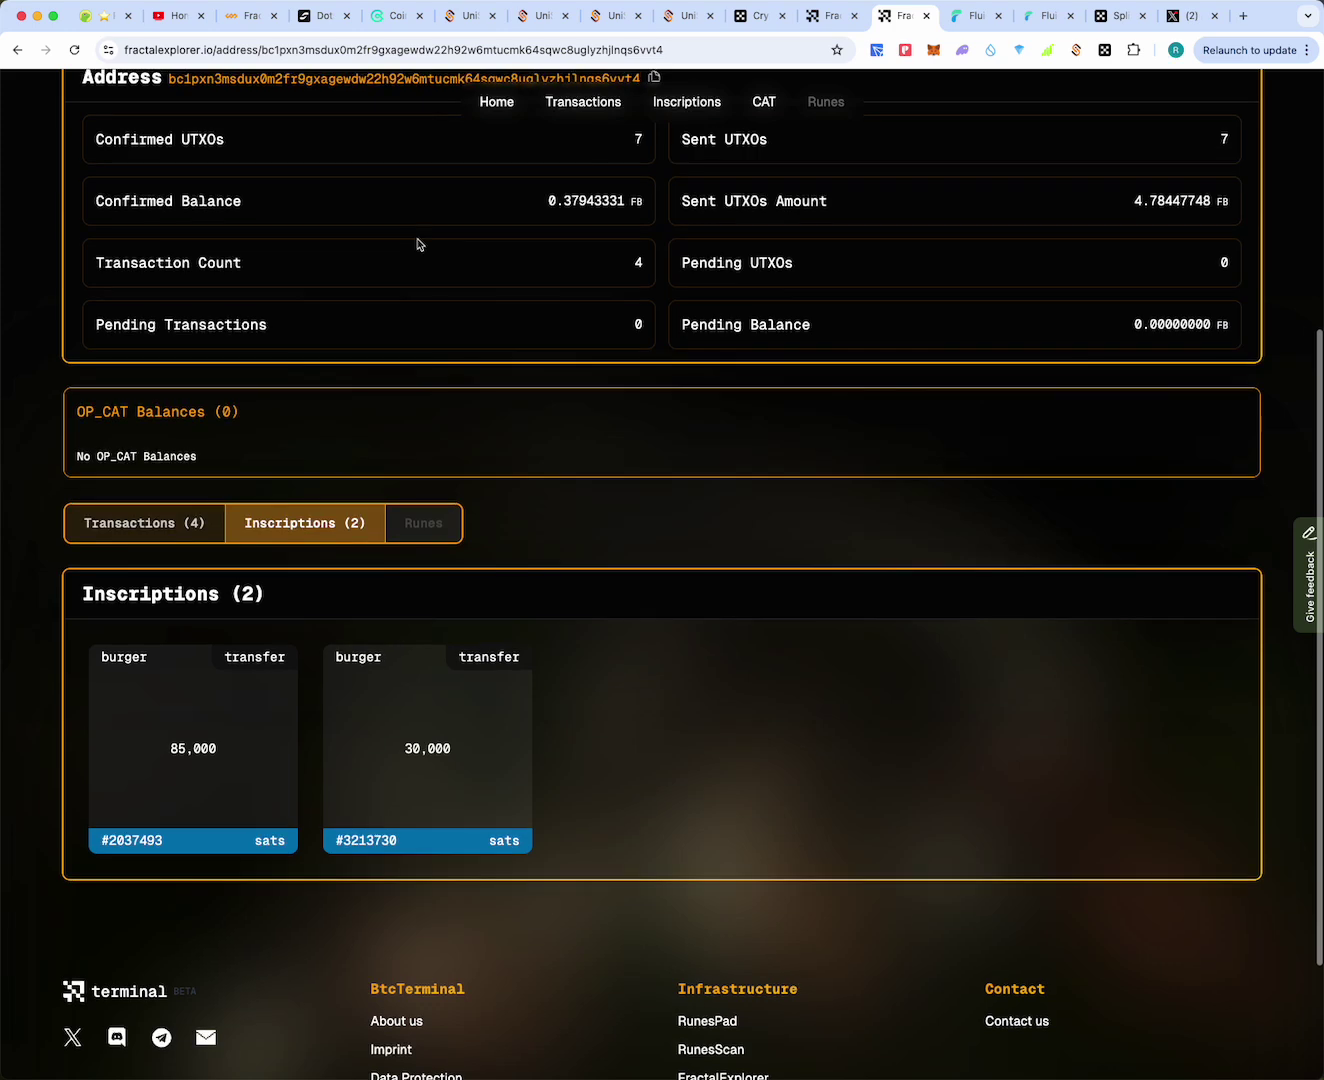
scroll(418, 244, up, 2)
scroll(420, 260, down, 1)
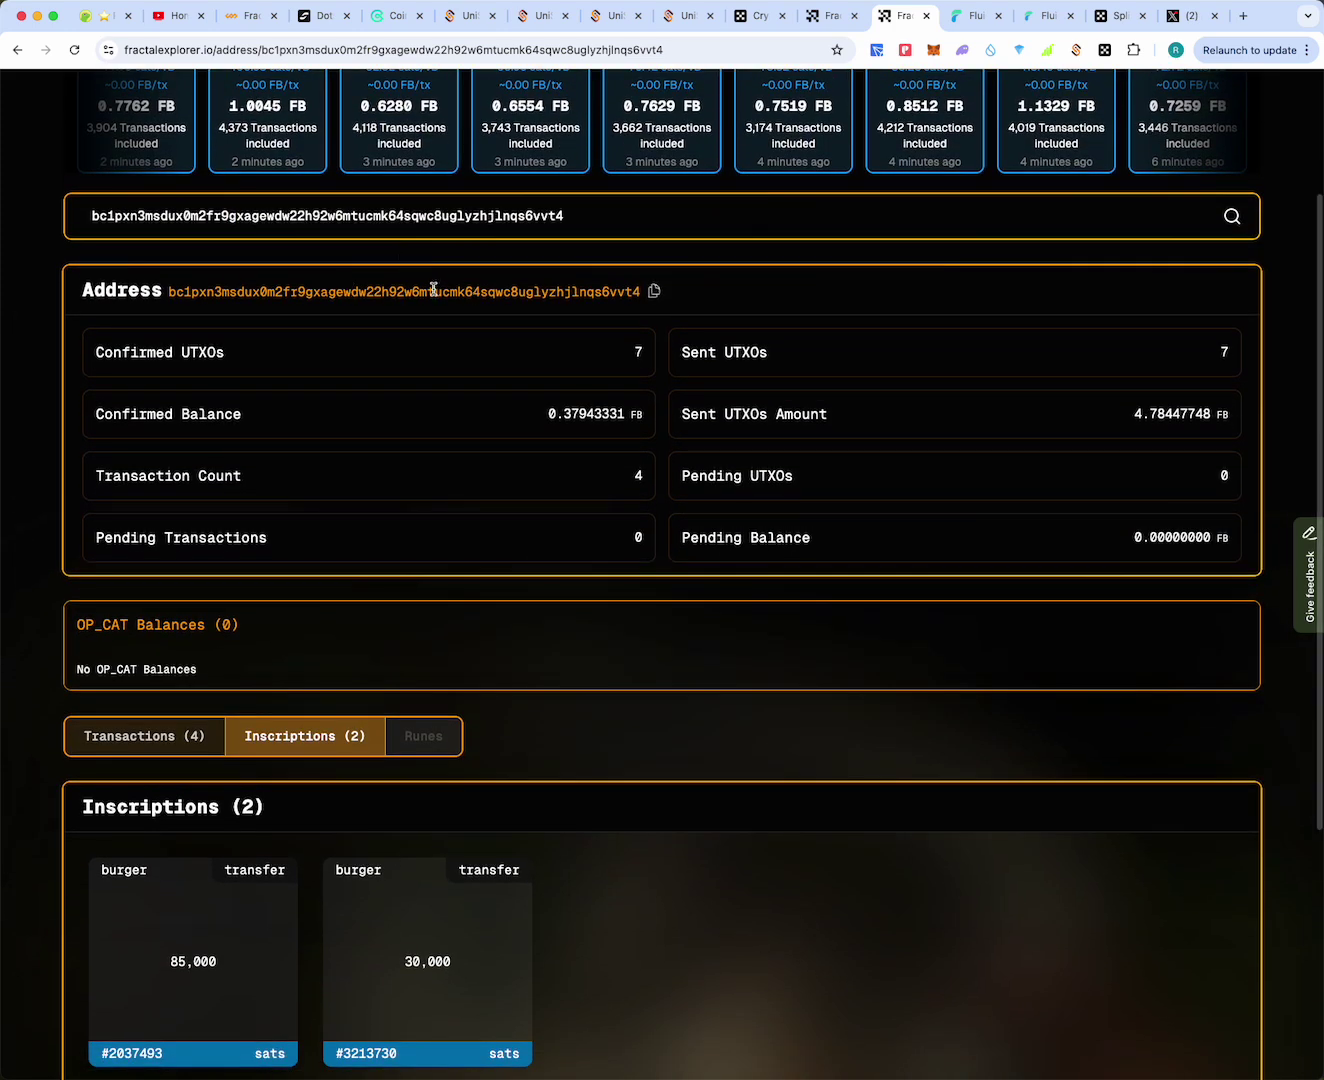
scroll(487, 412, down, 1)
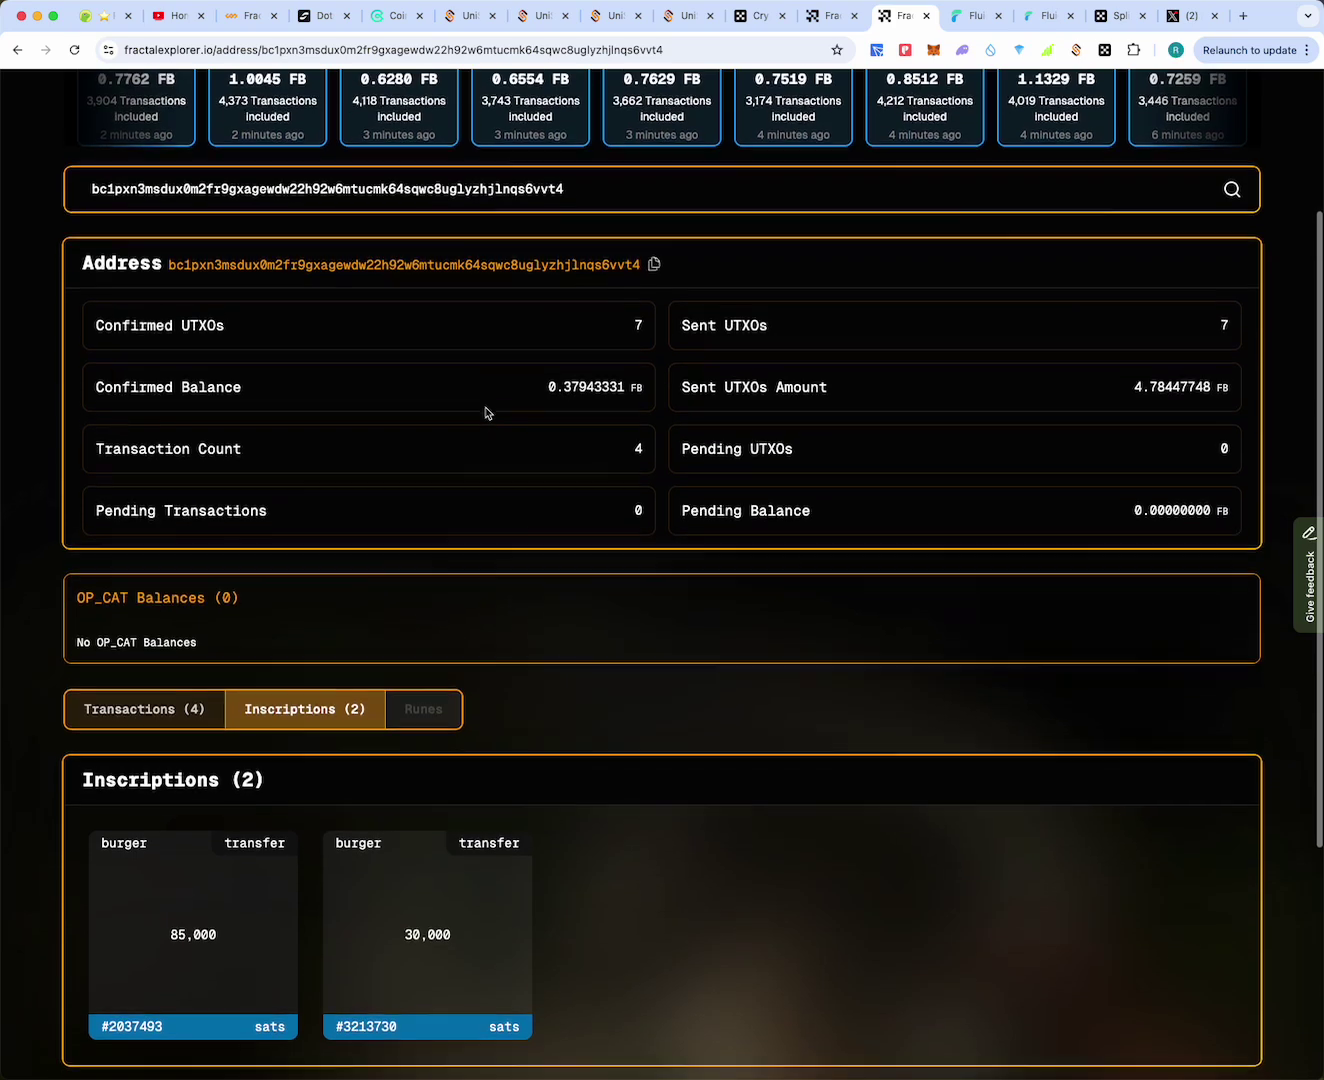
scroll(487, 412, down, 2)
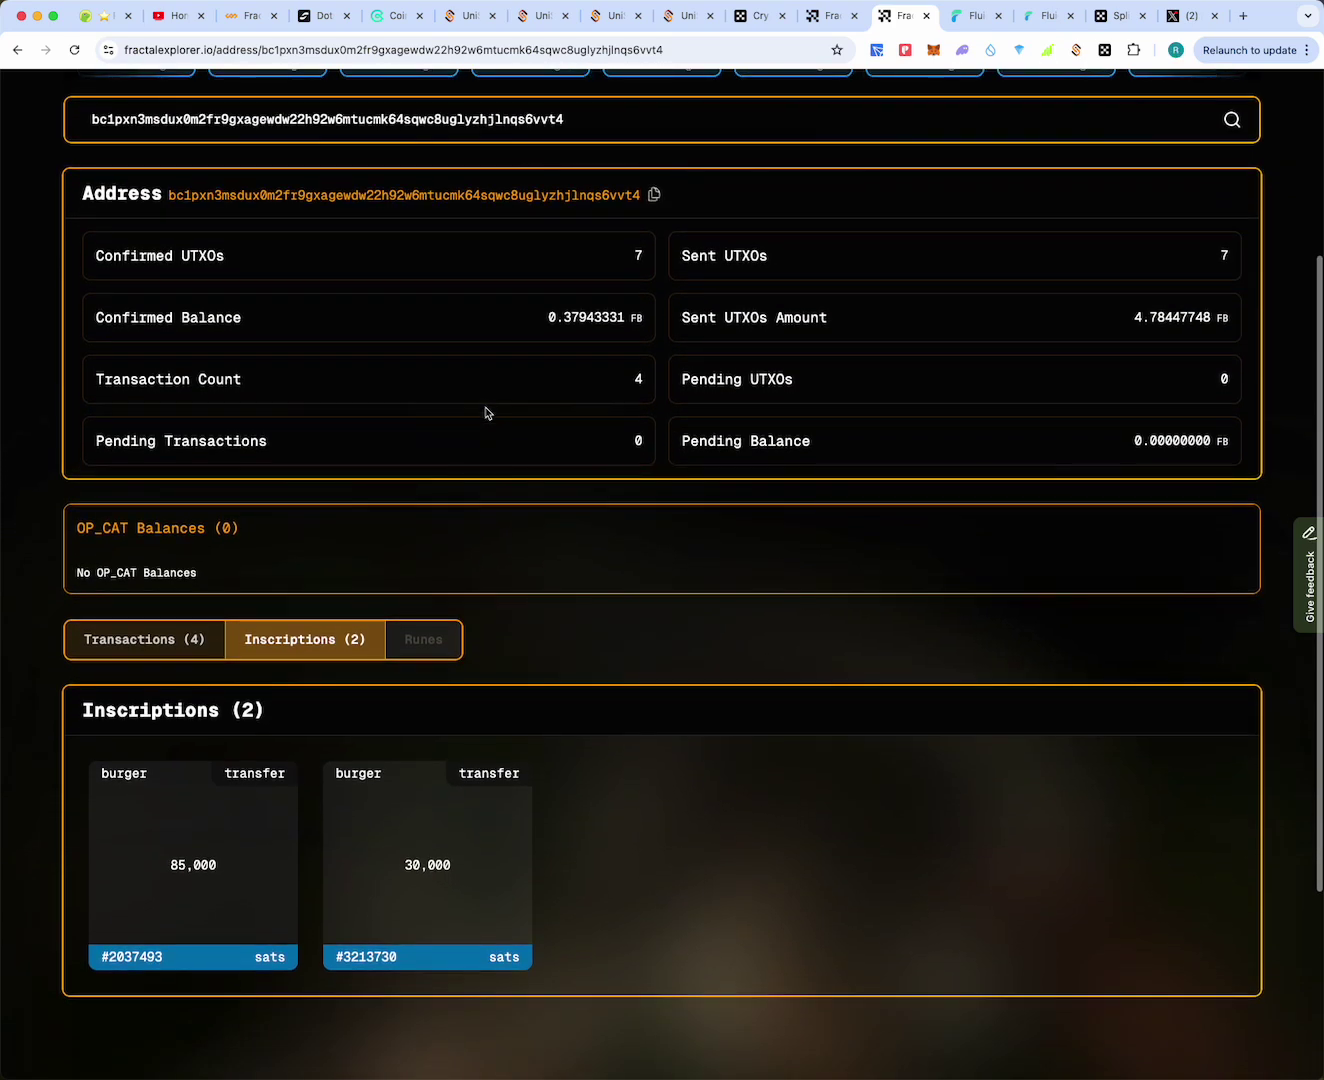
scroll(487, 411, down, 4)
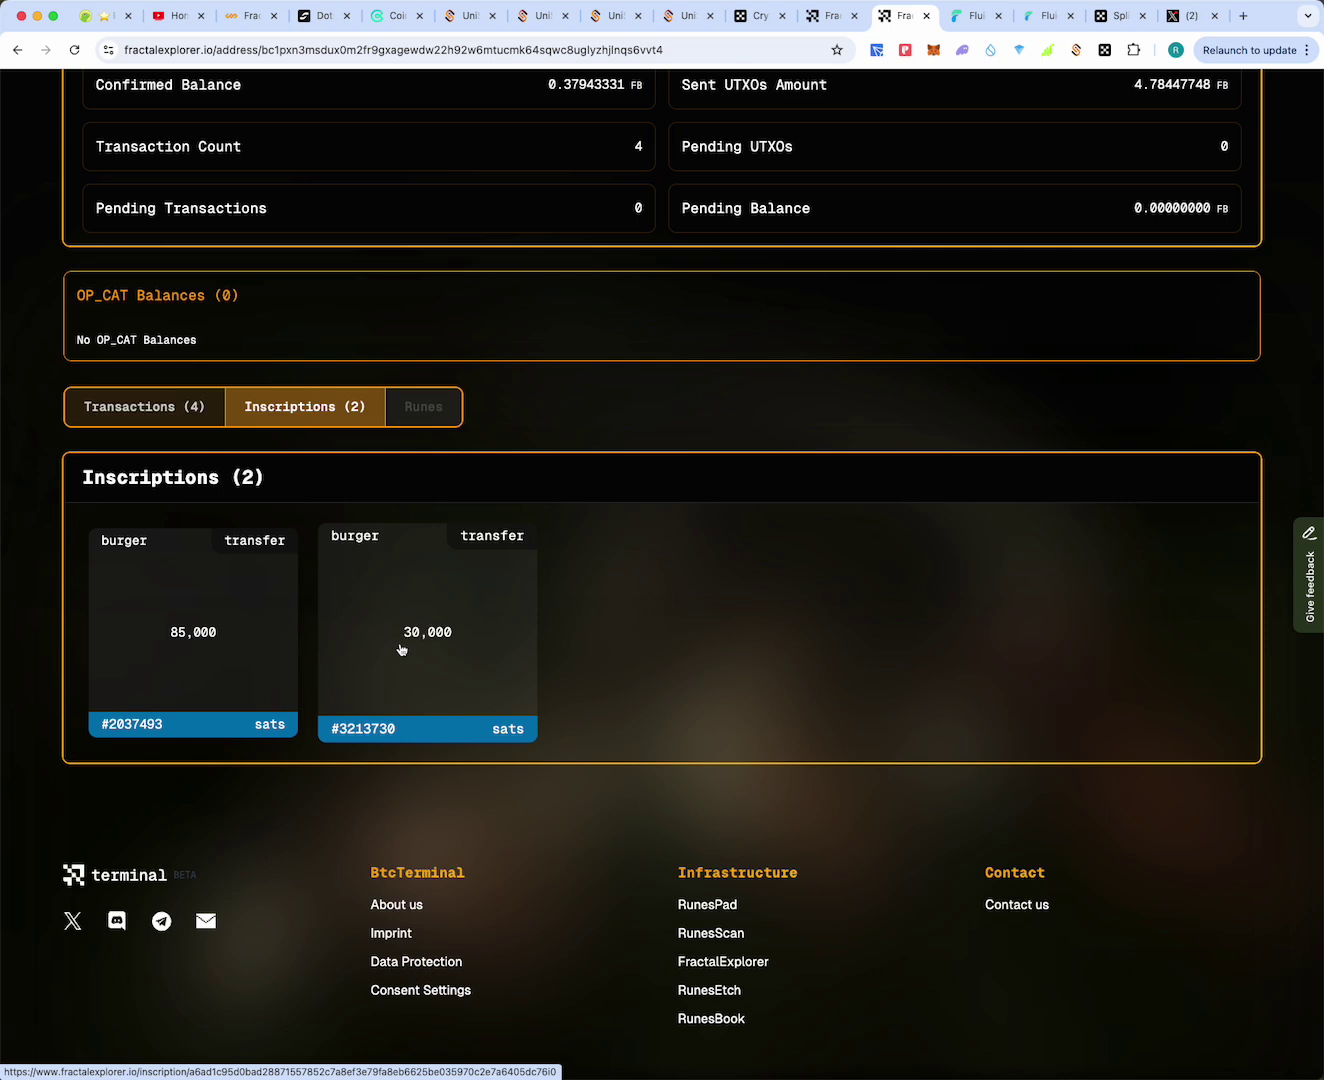
click(1075, 50)
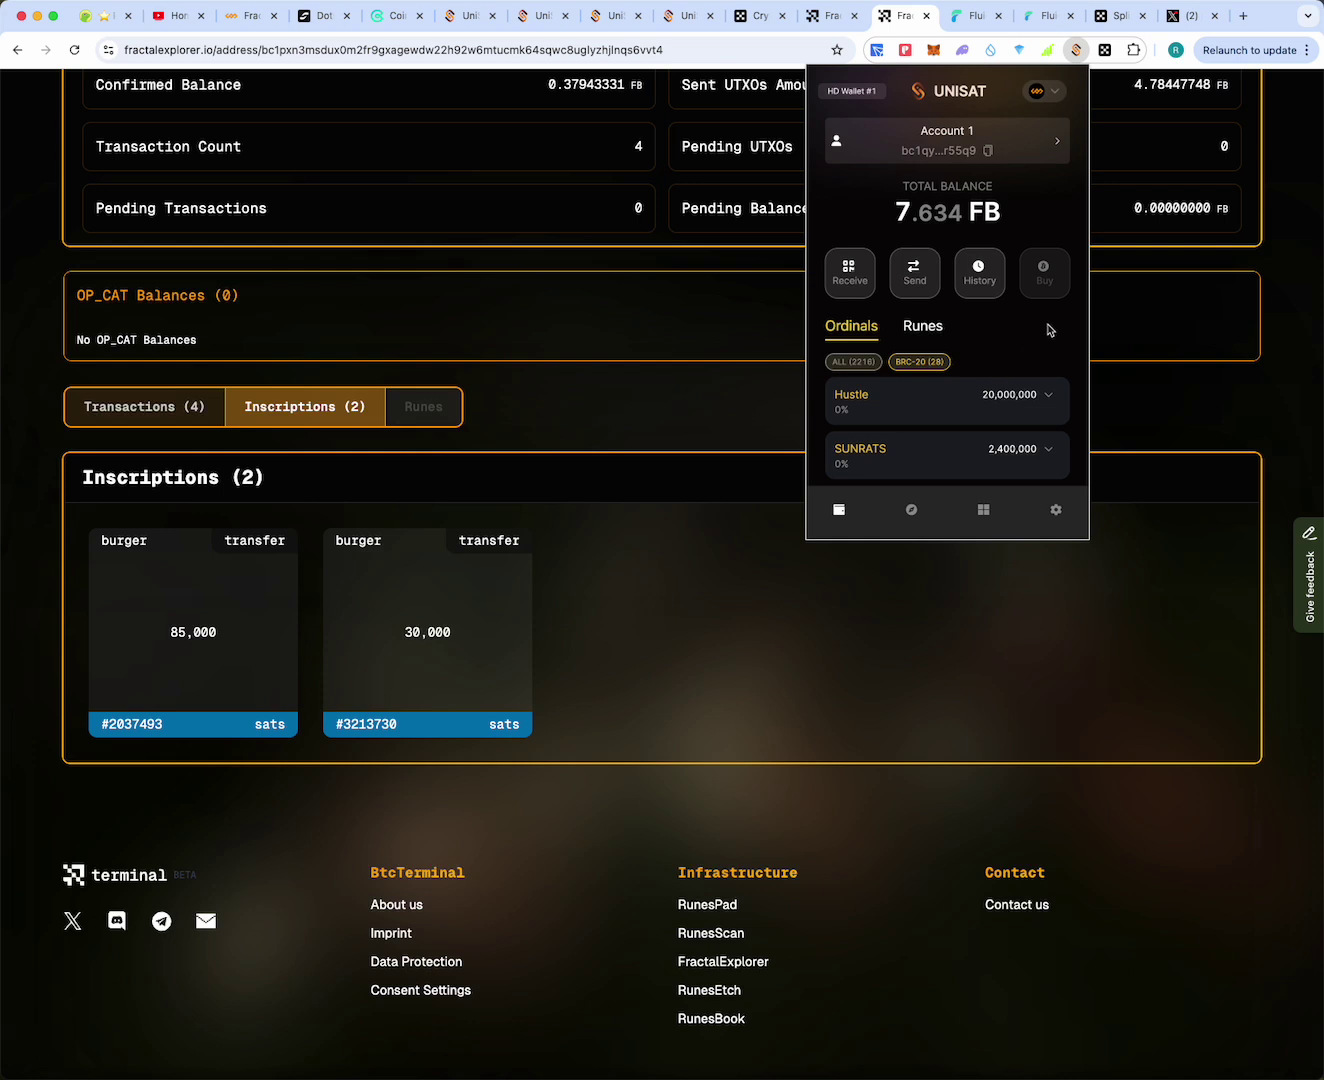
Check the burger and FB holdings in the OKX wallet extension in place of the UniSat wallet, and dismiss it
click(1147, 410)
click(1106, 51)
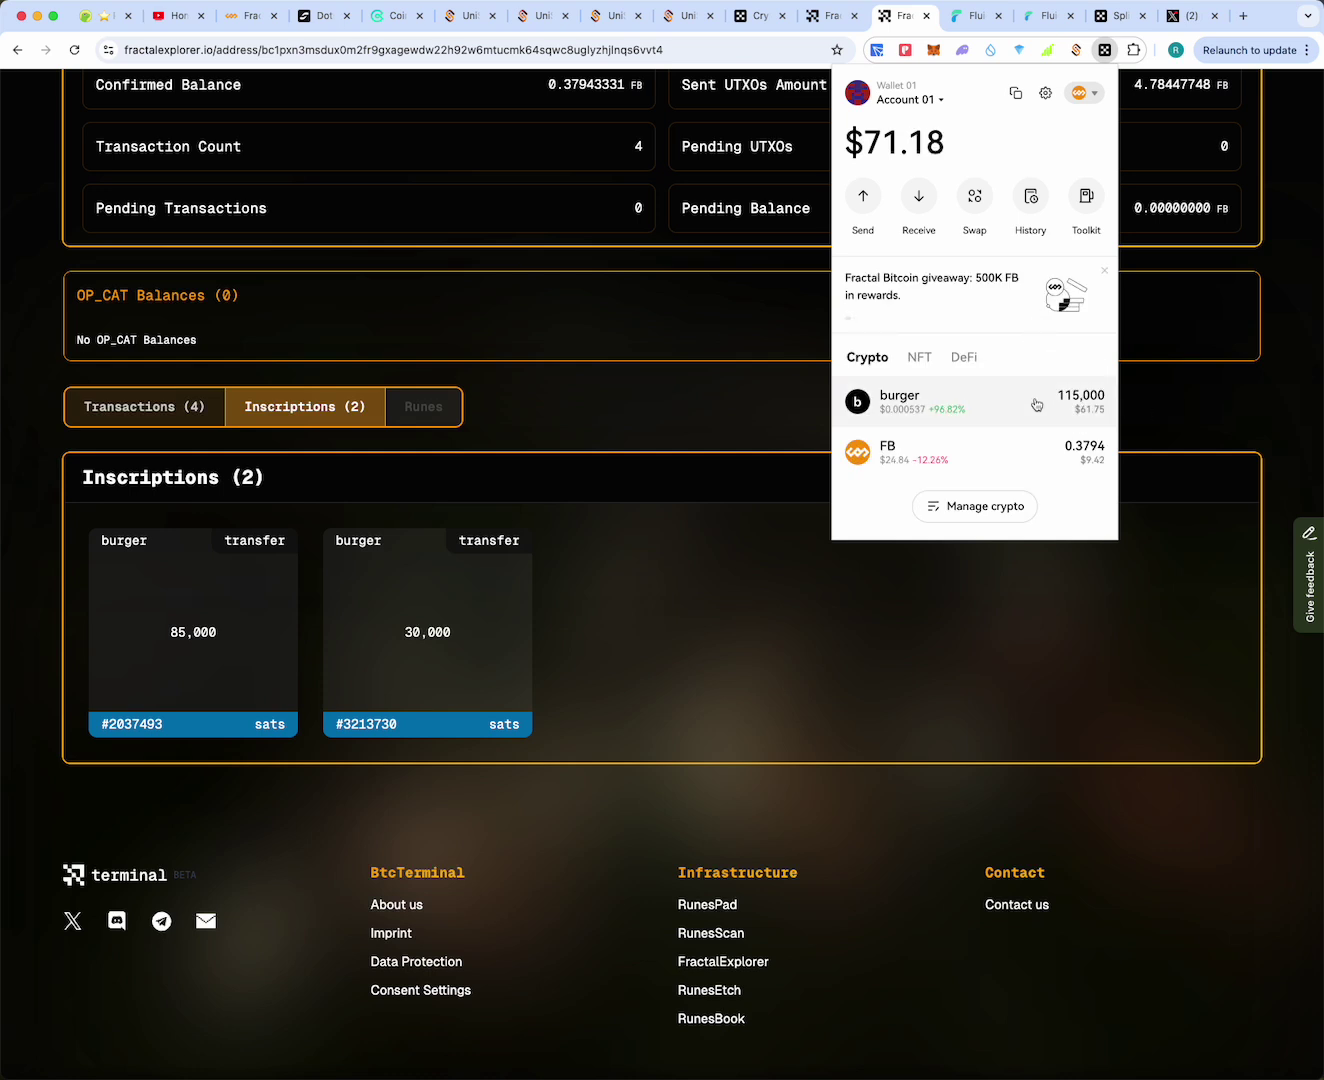
click(1159, 407)
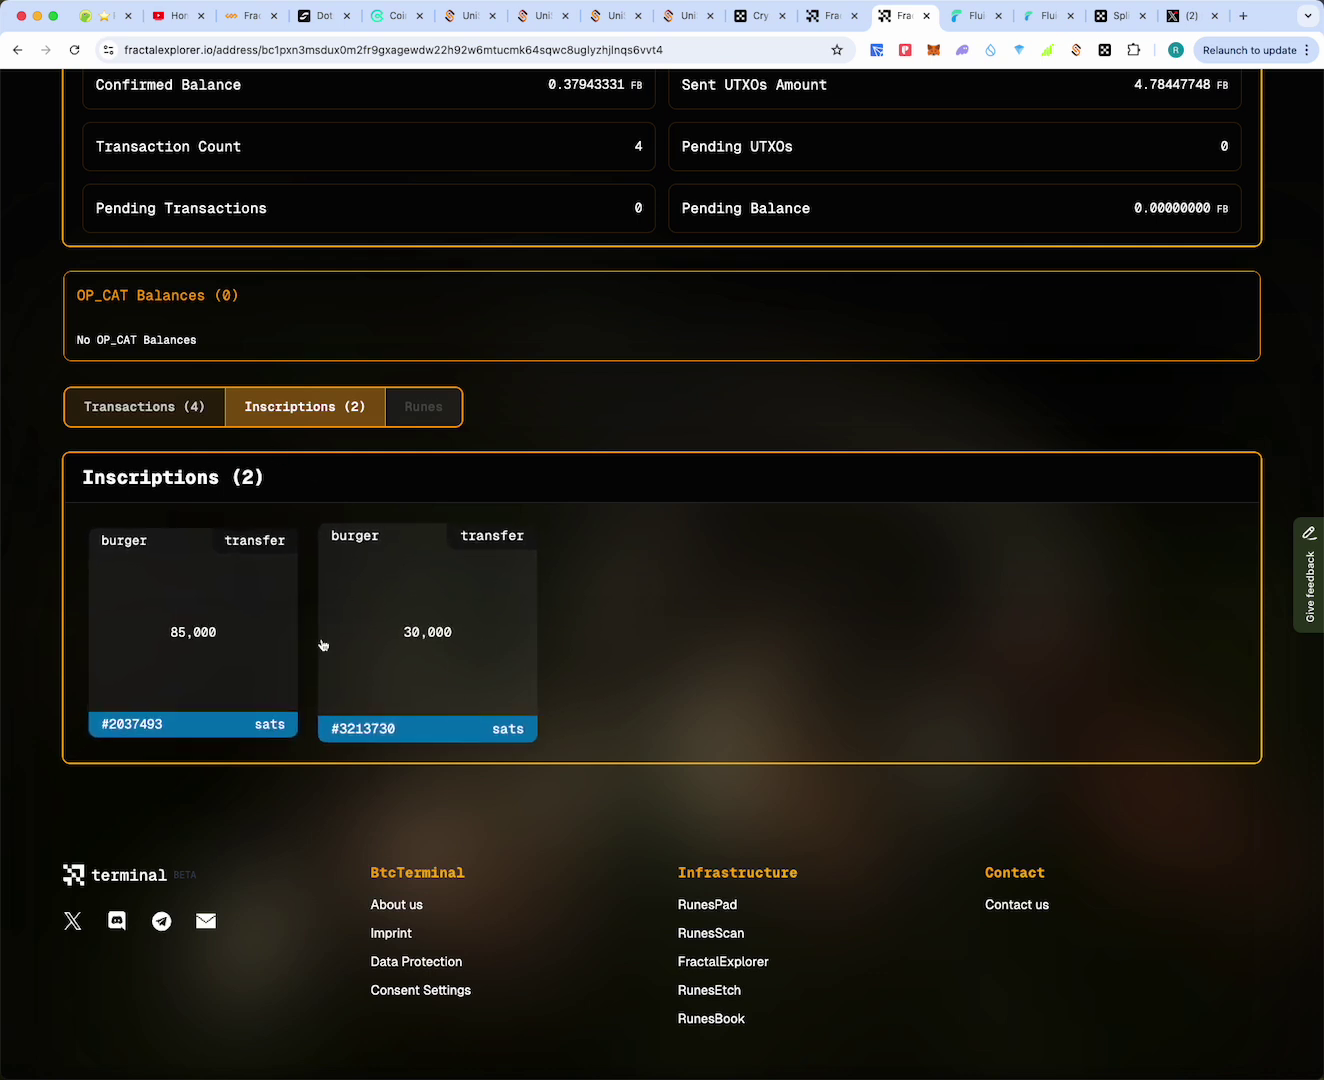
Show the address's transactions on fractalexplorer.io and examine the transfers together with the address summary
click(124, 420)
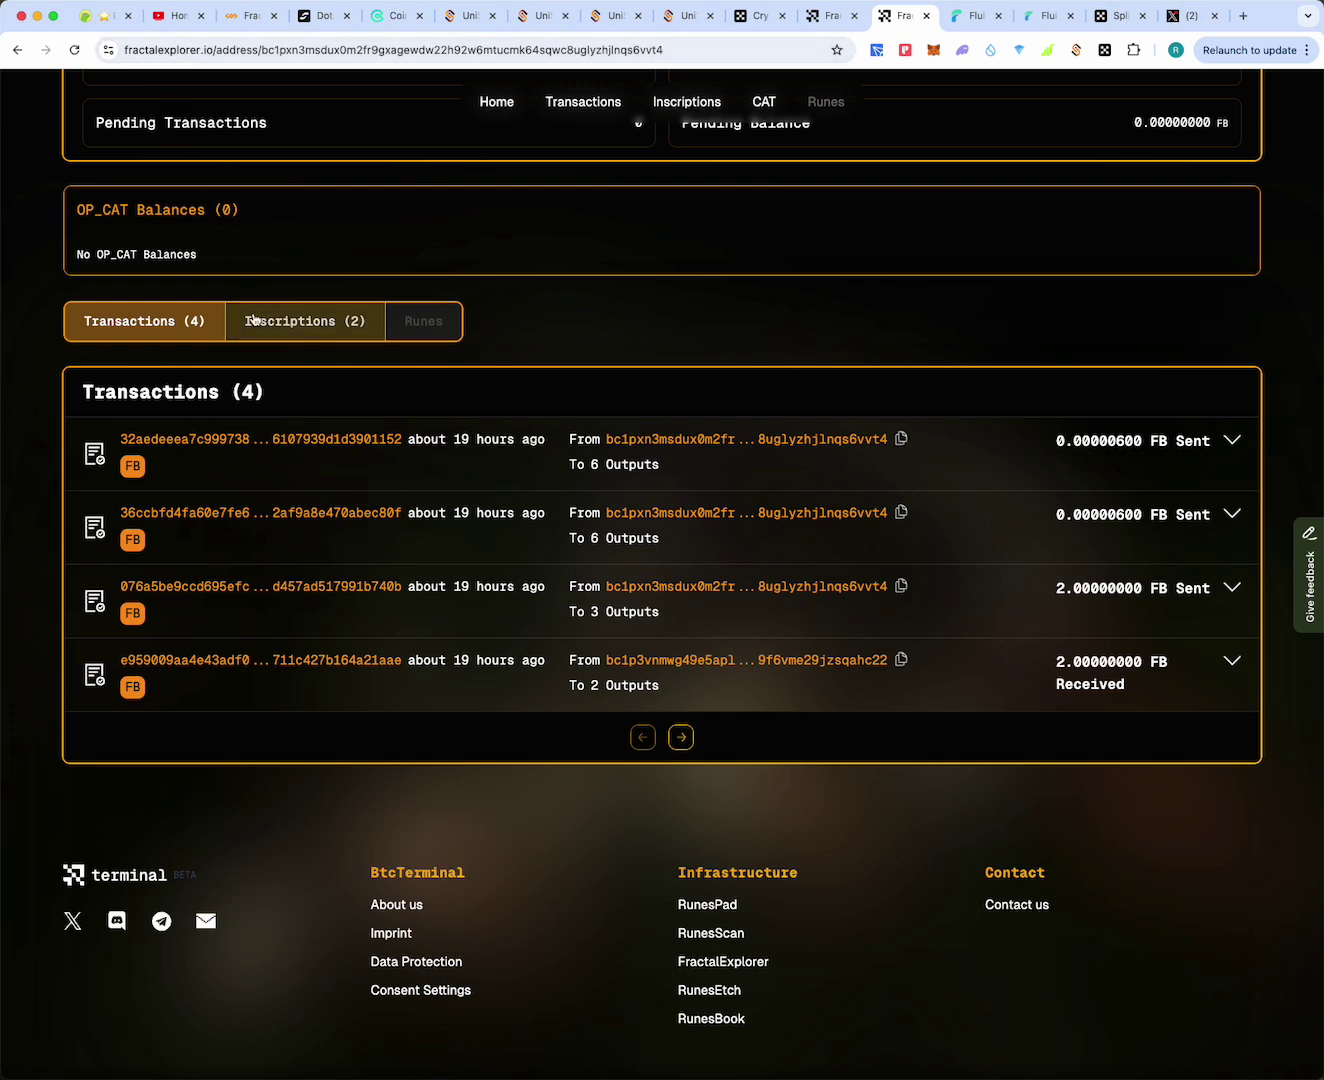
scroll(253, 319, up, 5)
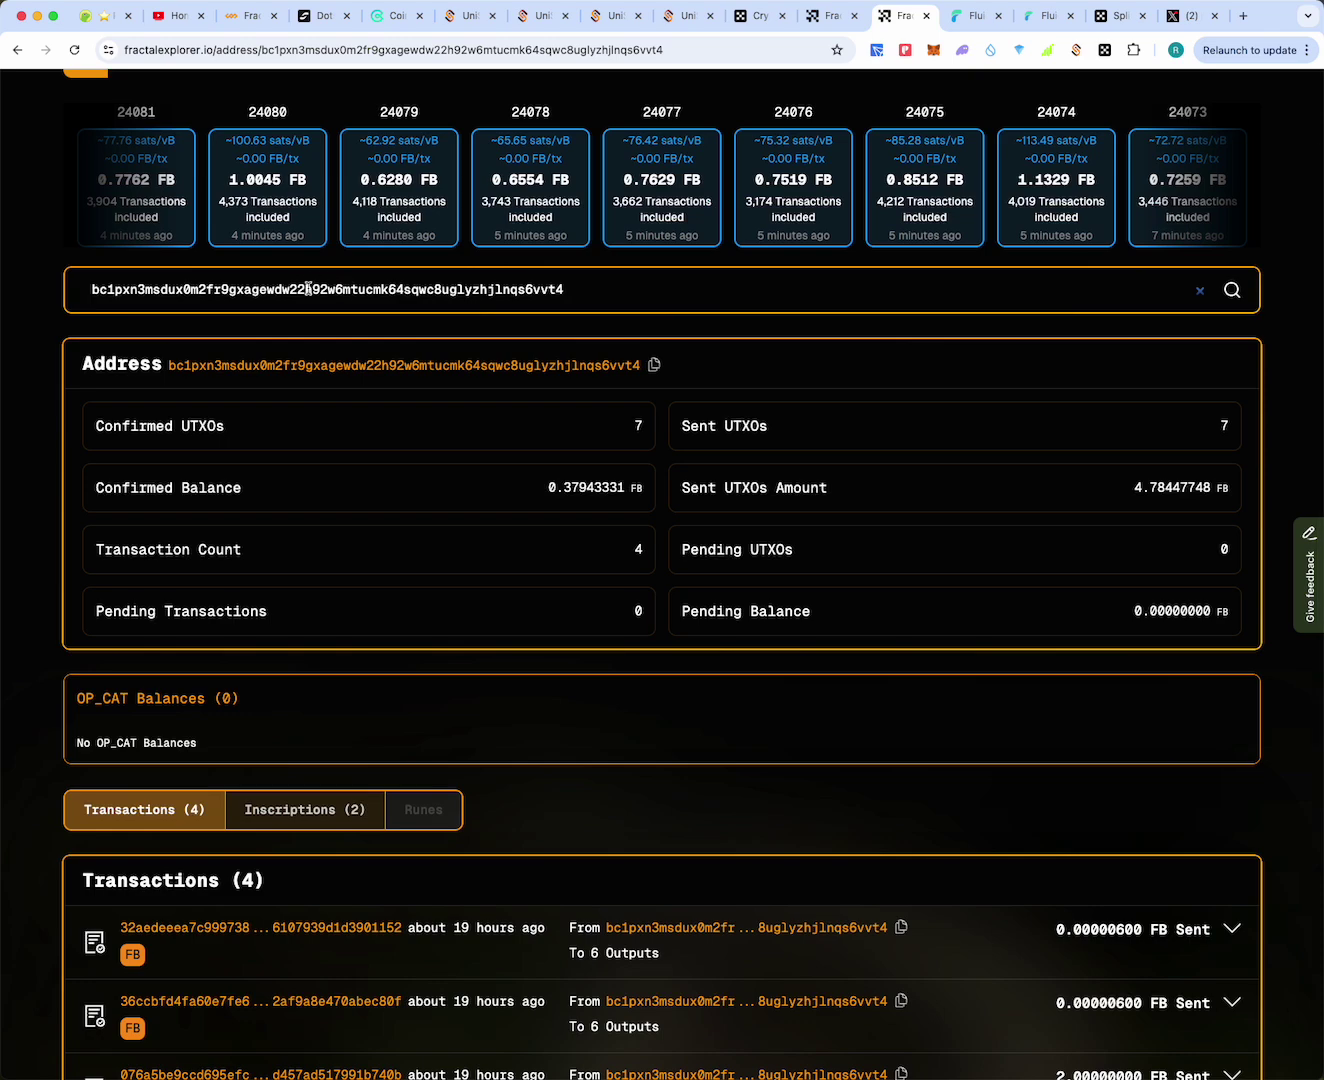
scroll(346, 423, down, 3)
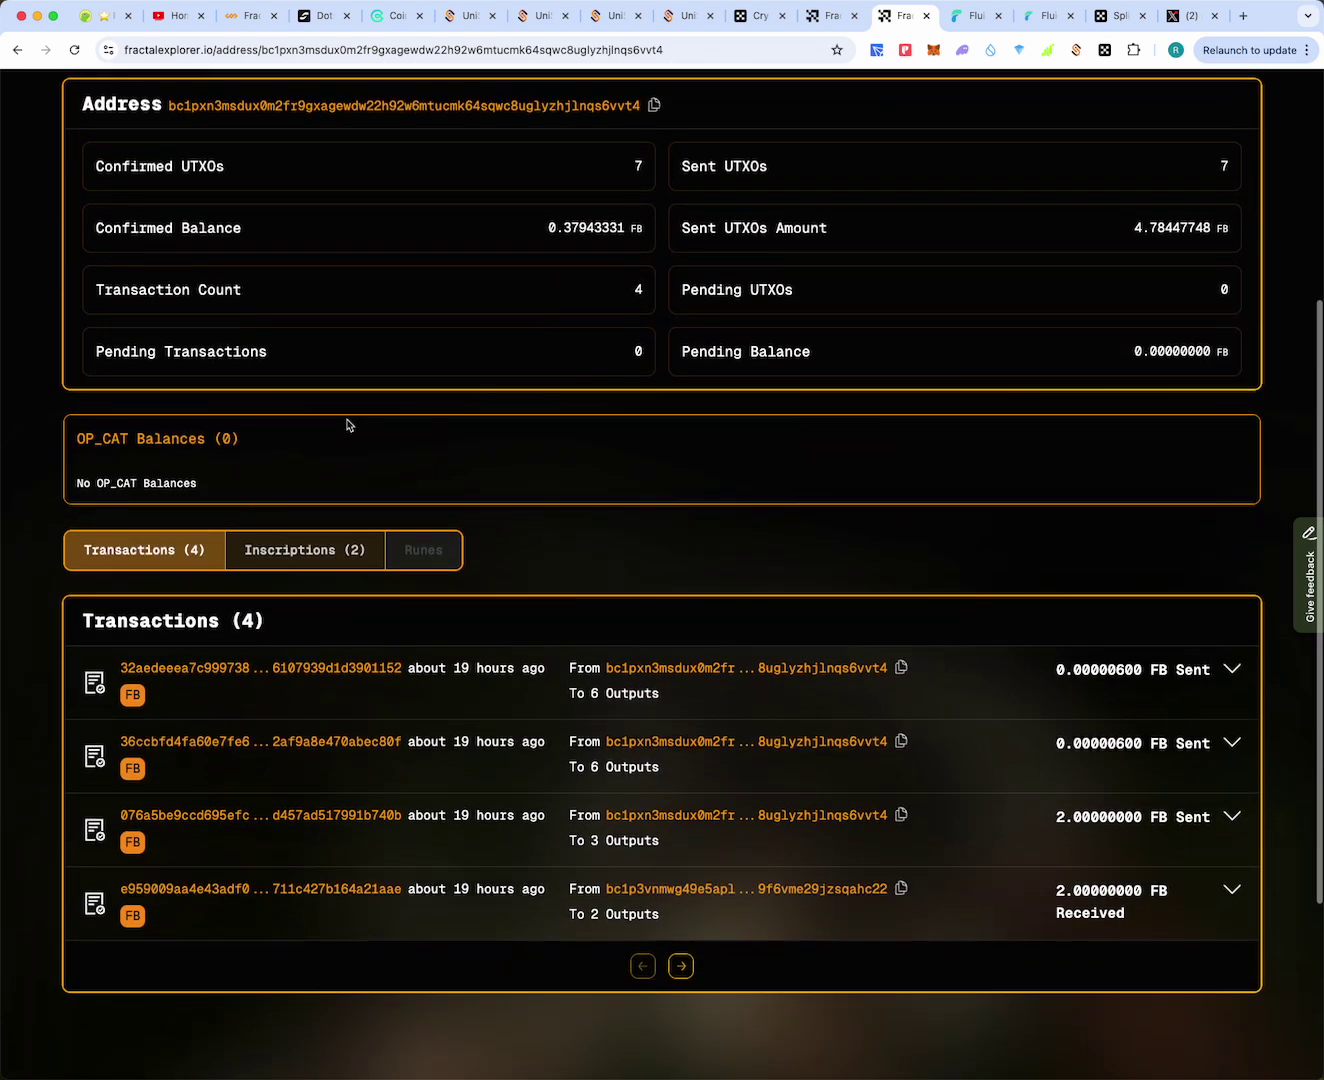
scroll(346, 423, down, 1)
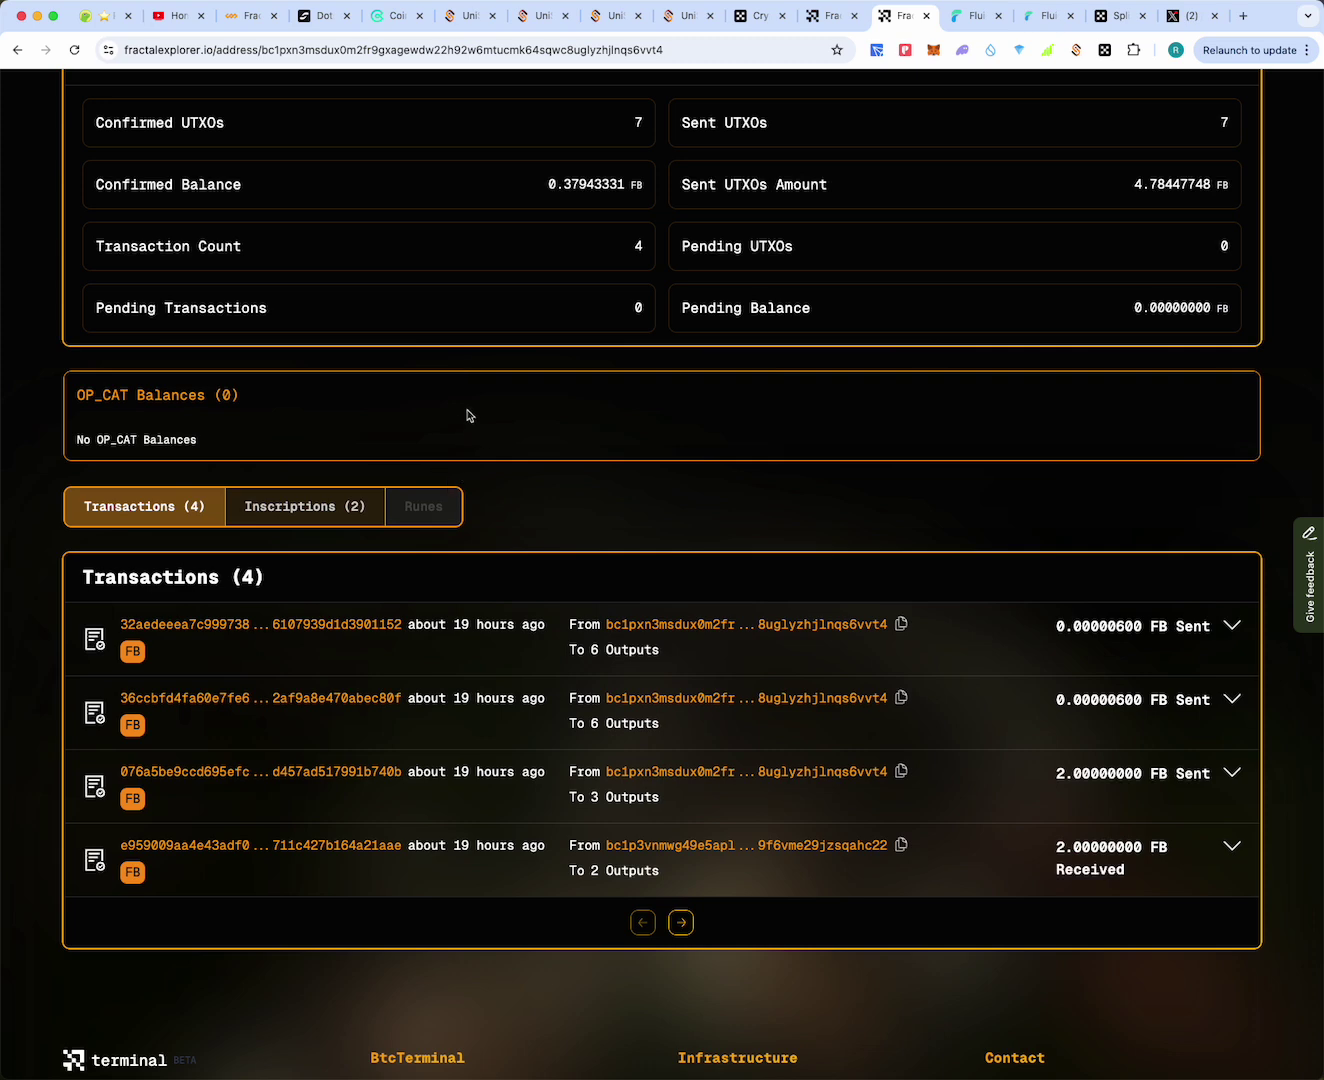
scroll(467, 415, down, 3)
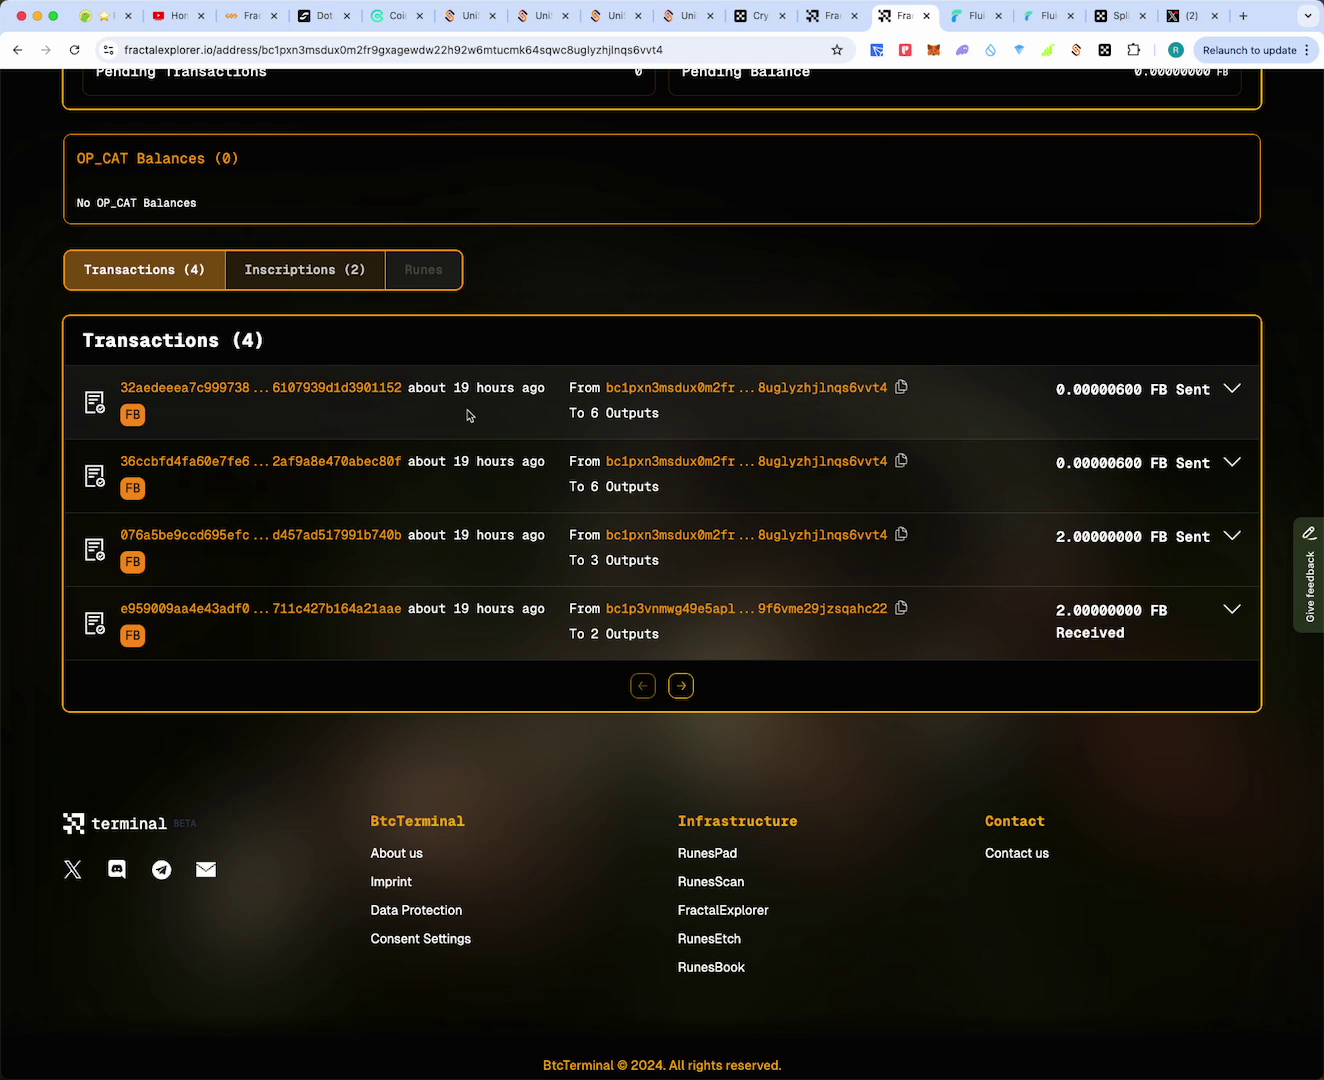
scroll(466, 415, down, 1)
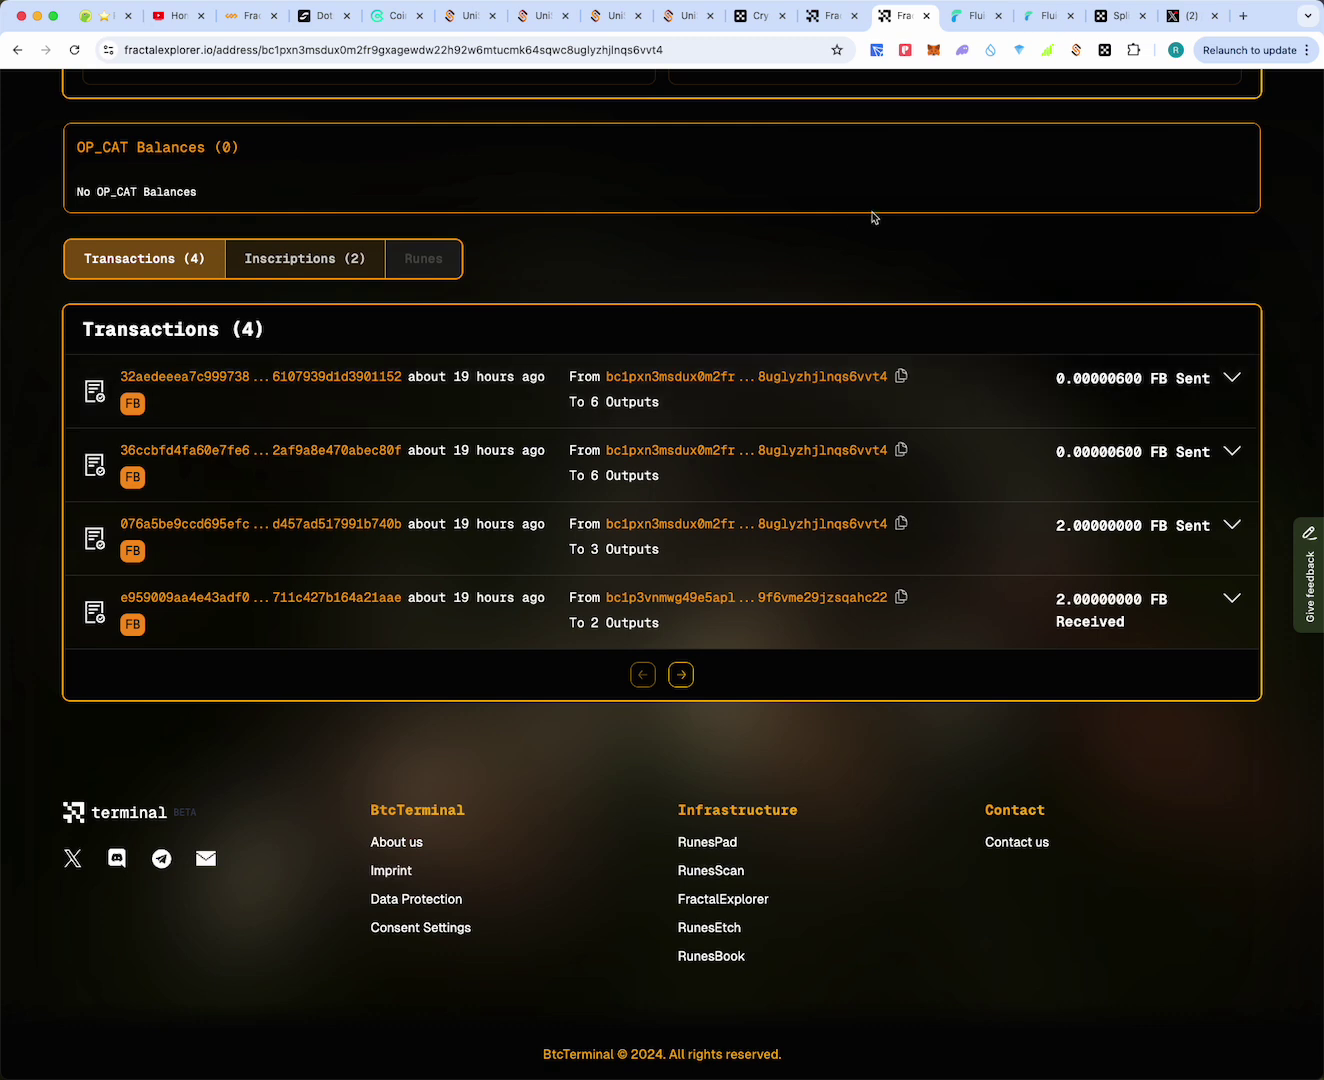
Switch back to the Bitcoin researcher's X profile, skim the must-follows post and fractalexplorer.io thread, and return to the home feed
click(1189, 15)
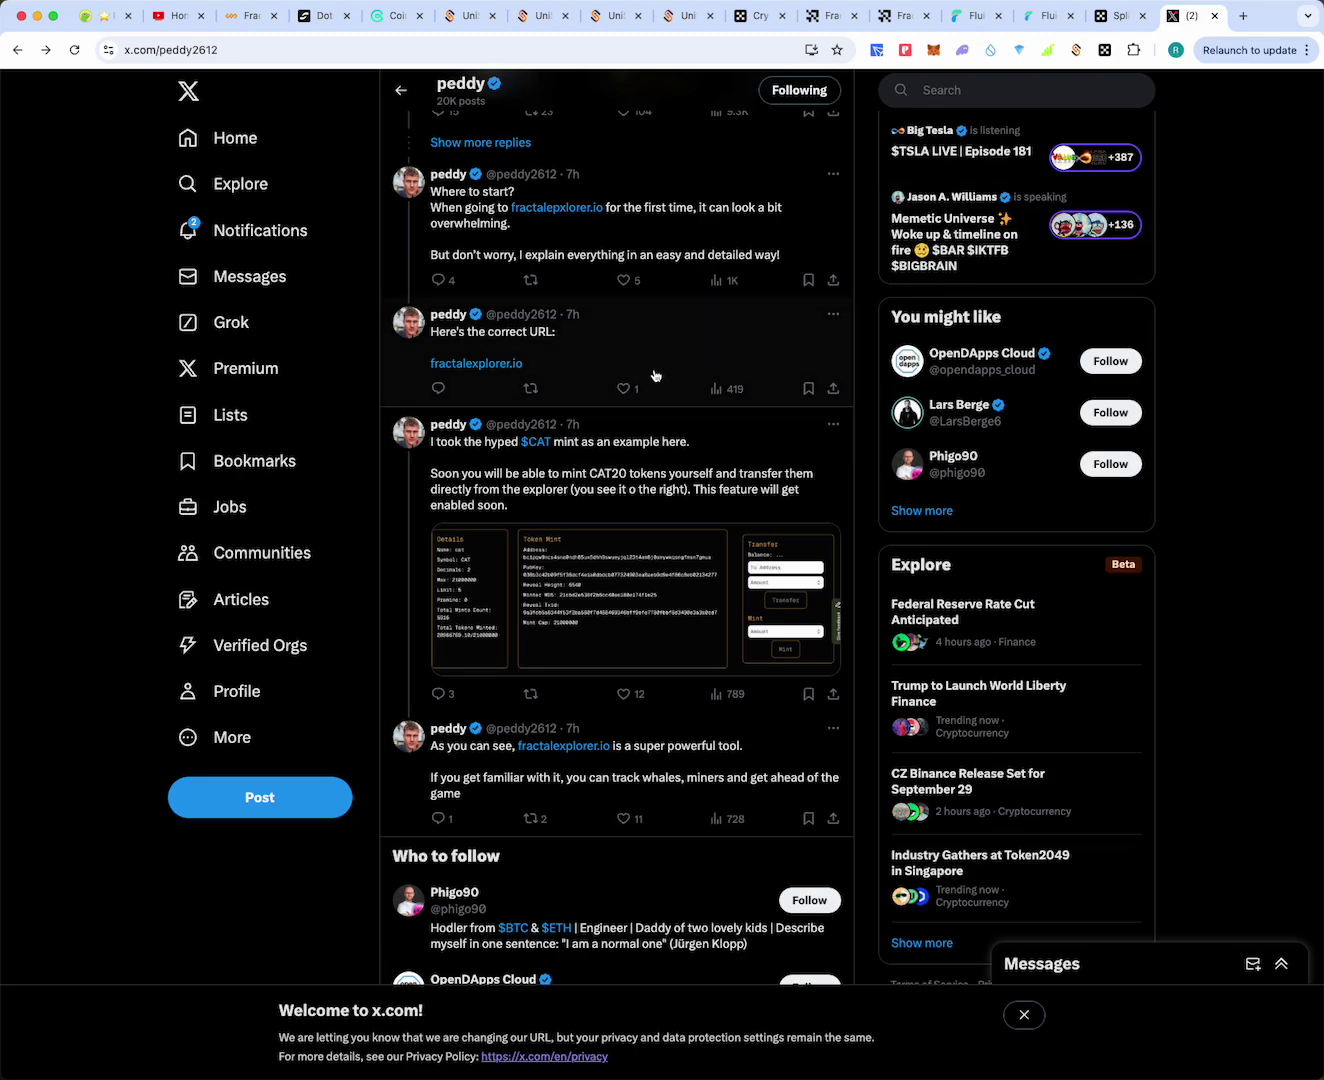
scroll(632, 397, up, 12)
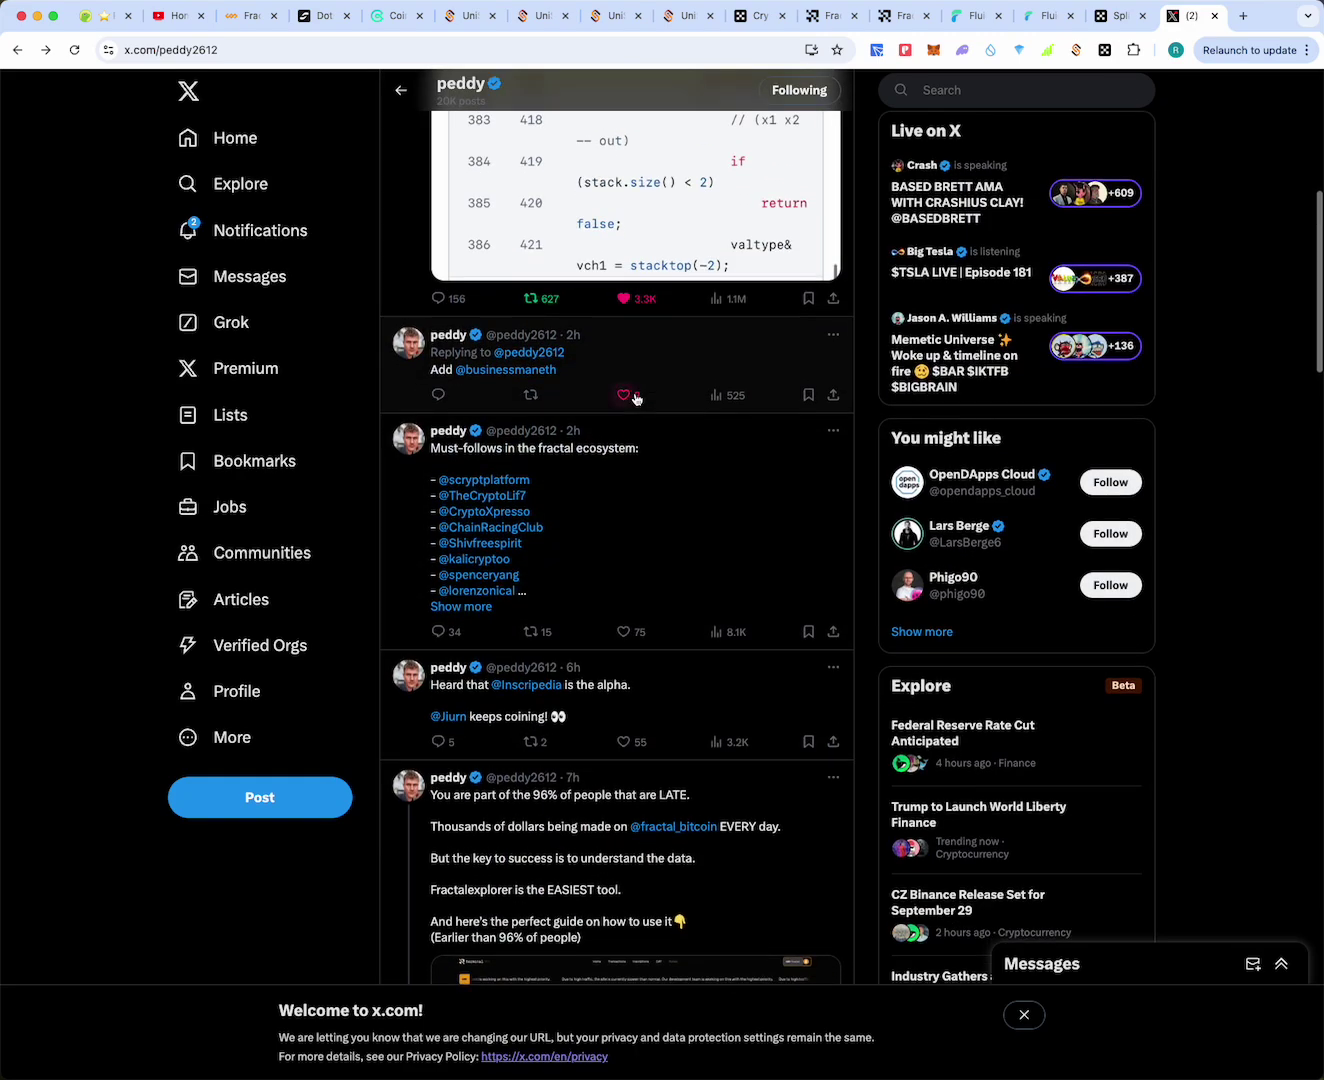
scroll(630, 395, down, 7)
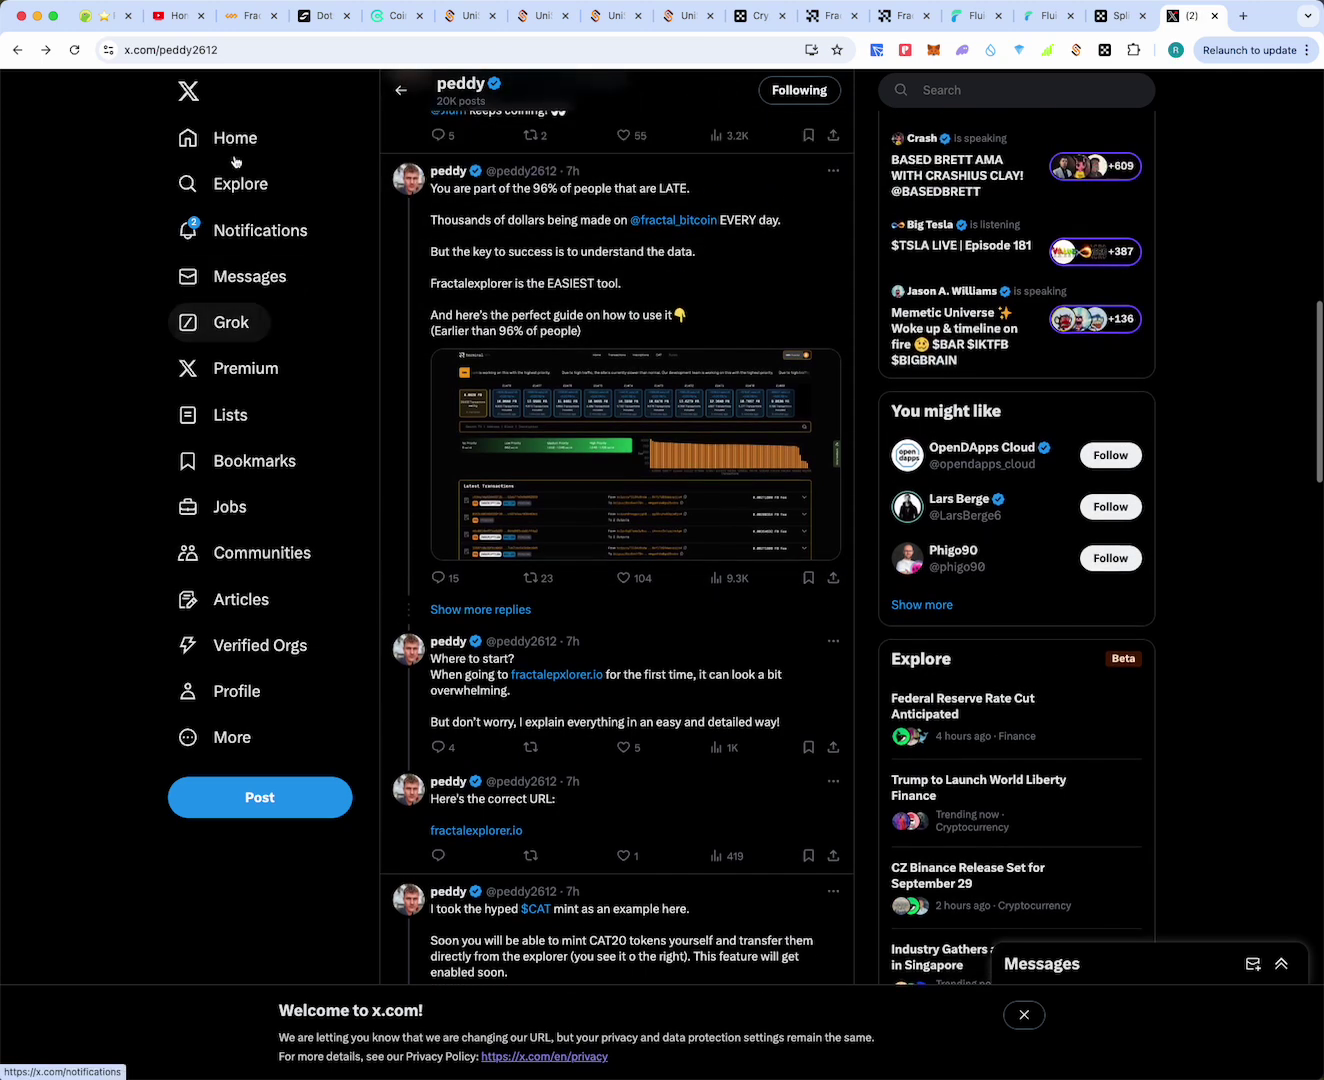
click(225, 136)
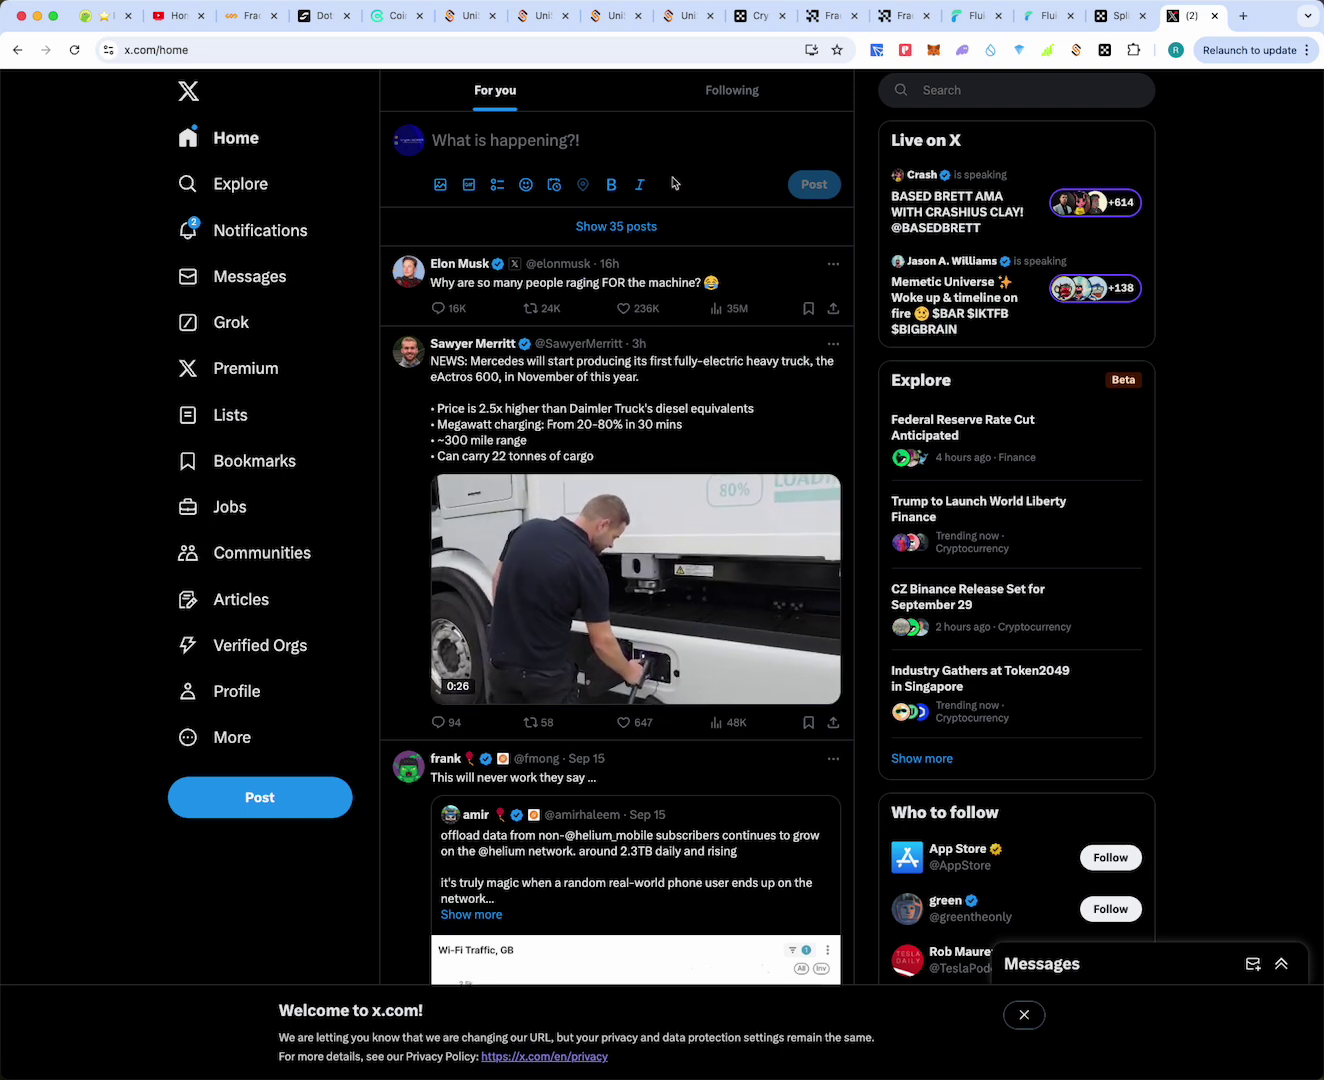
On the UniSat Inscribe page, switch the UniSat wallet's network to Bitcoin Mainnet and back to Fractal Bitcoin Mainnet
click(600, 16)
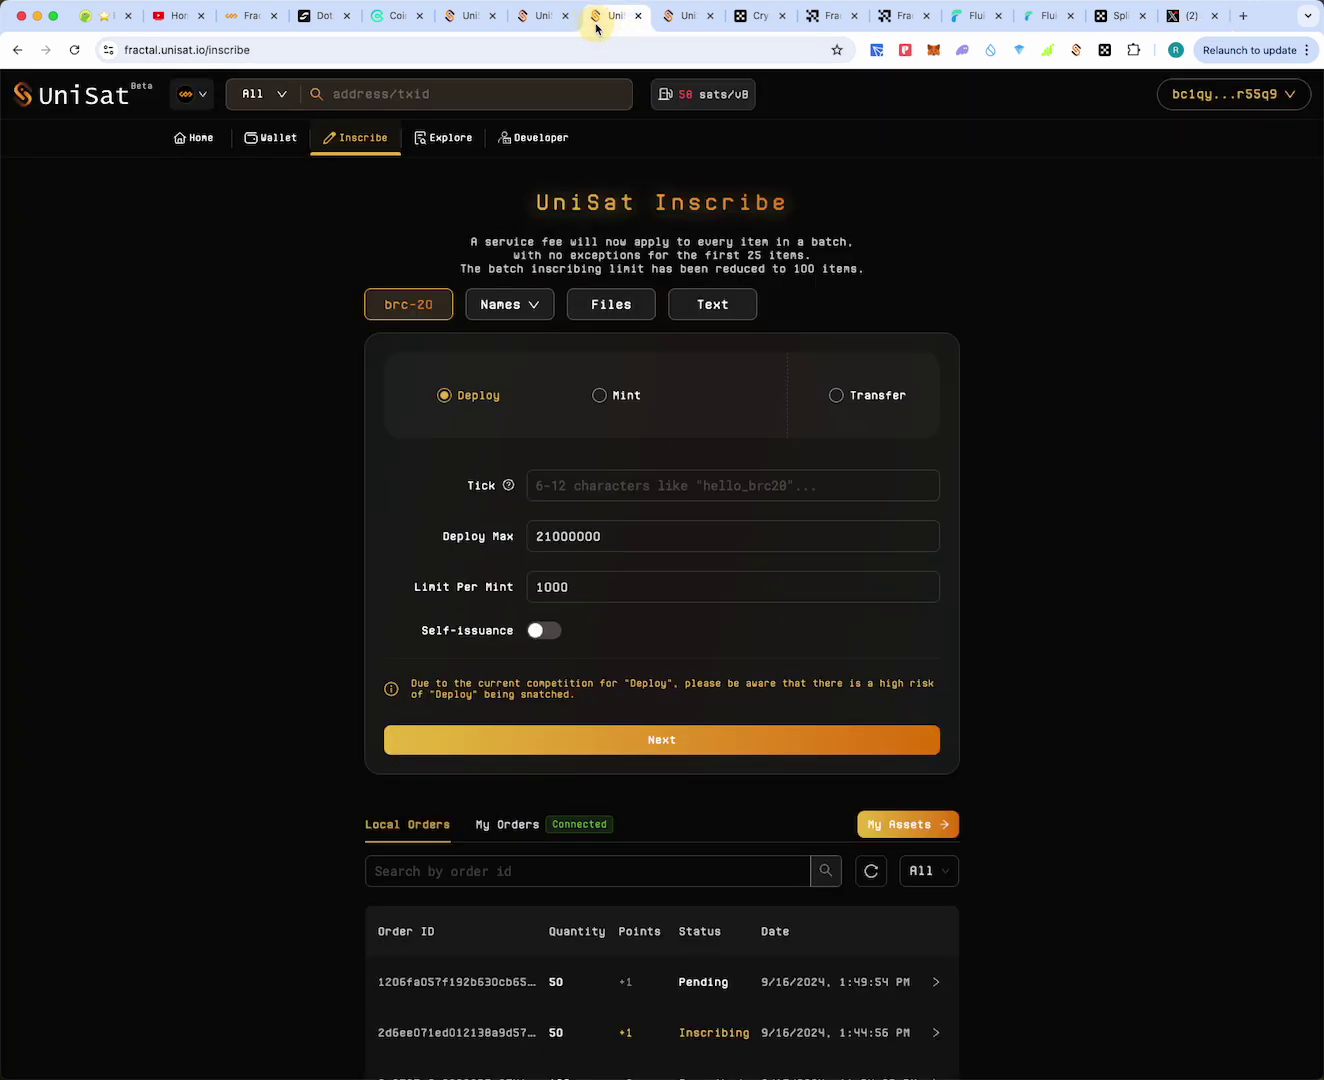
click(684, 495)
click(1076, 49)
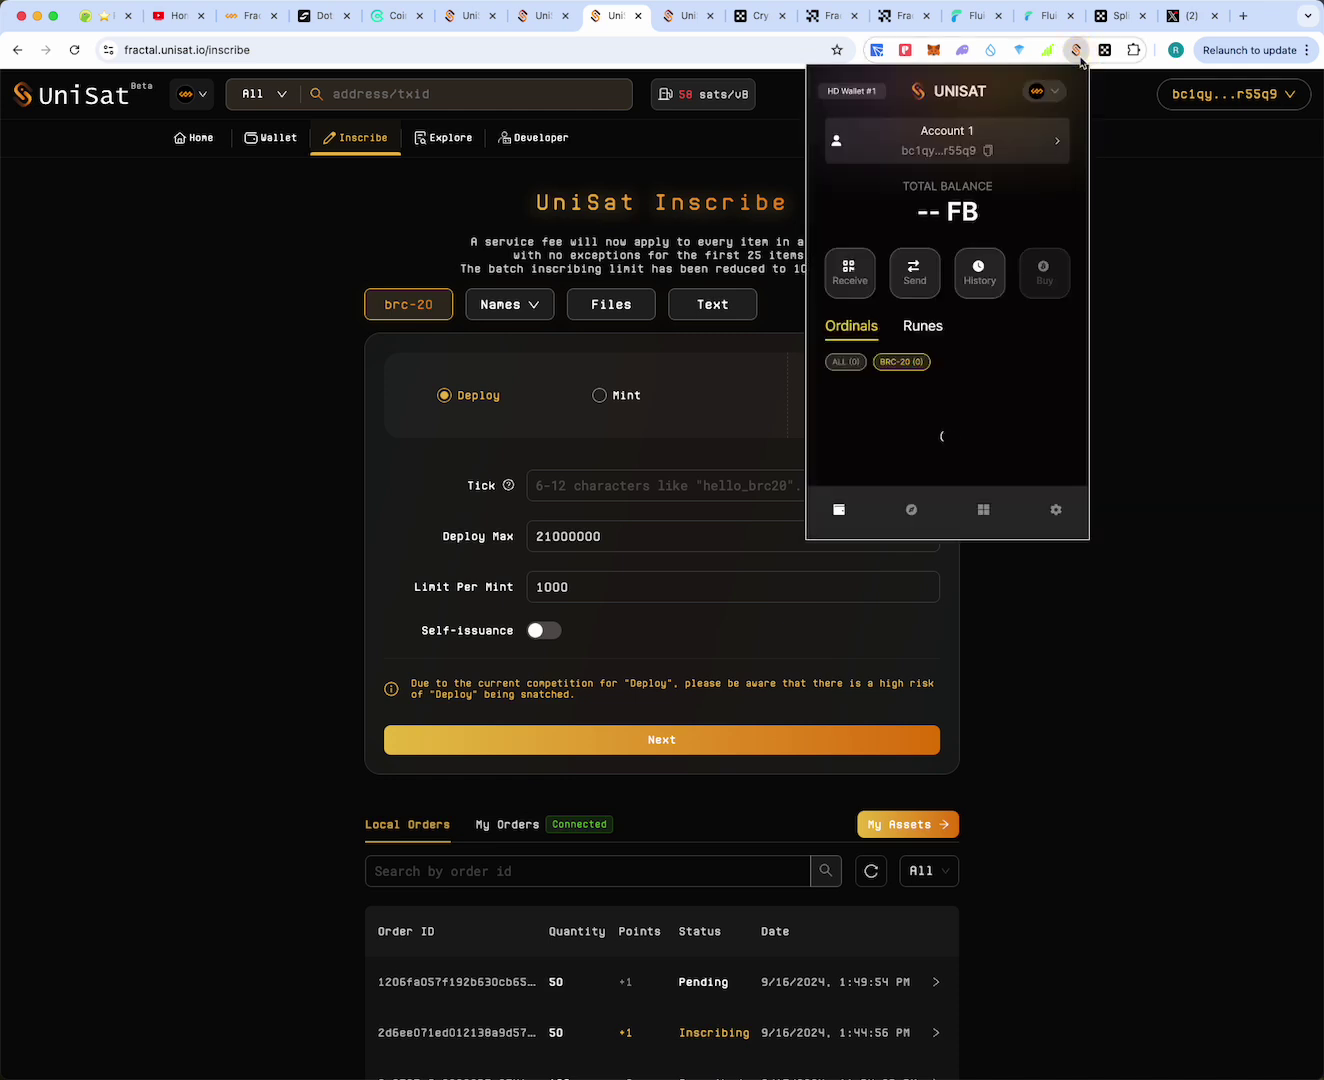
click(1067, 93)
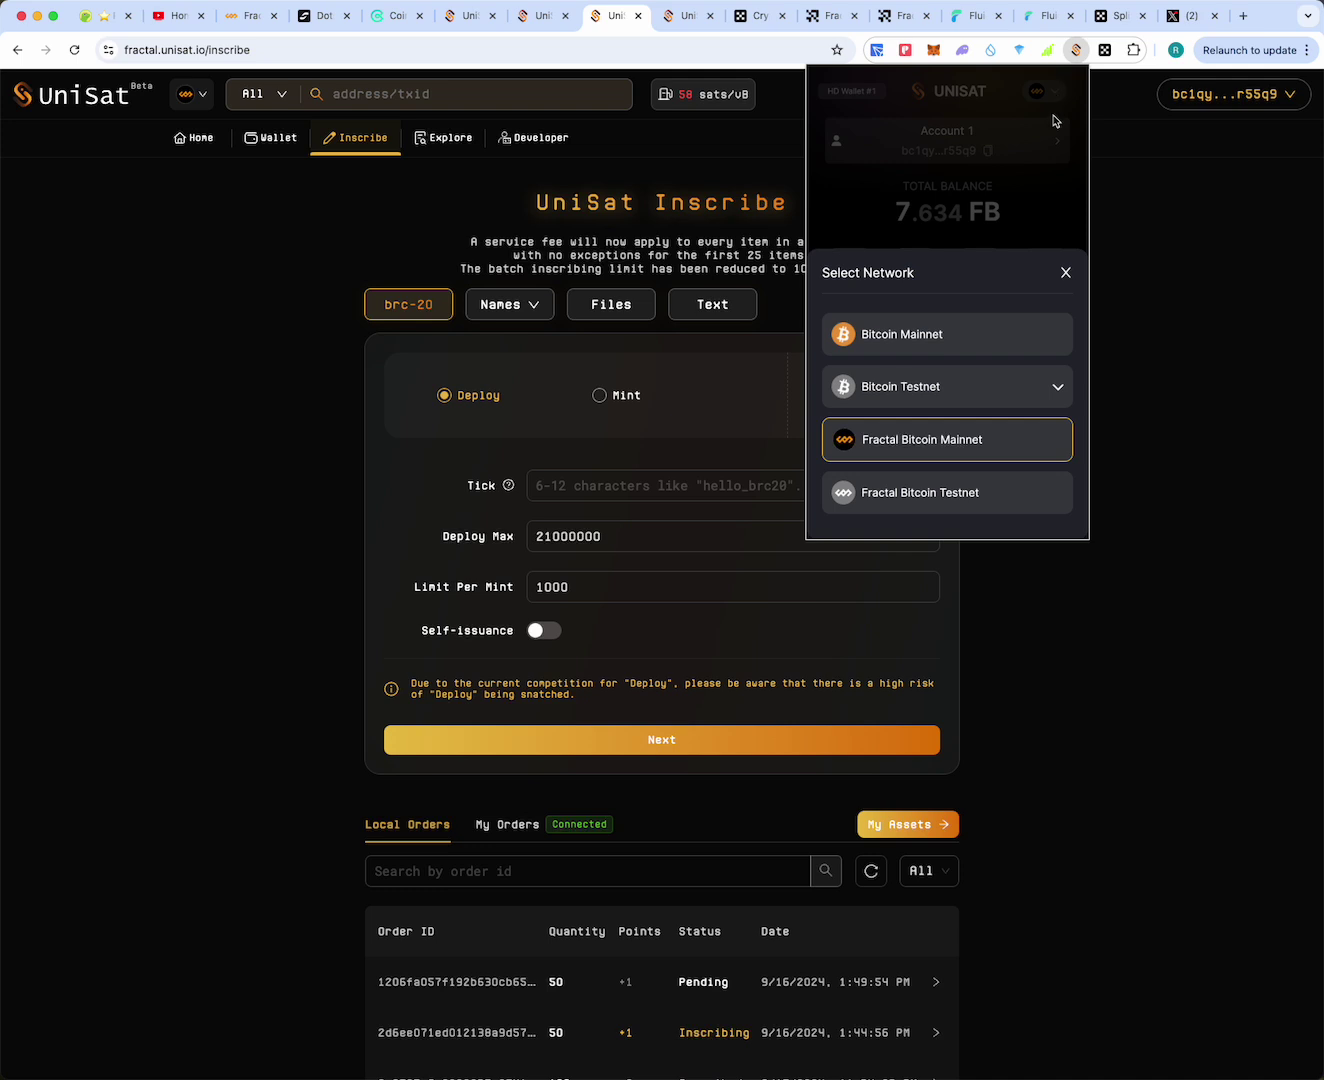
click(1022, 336)
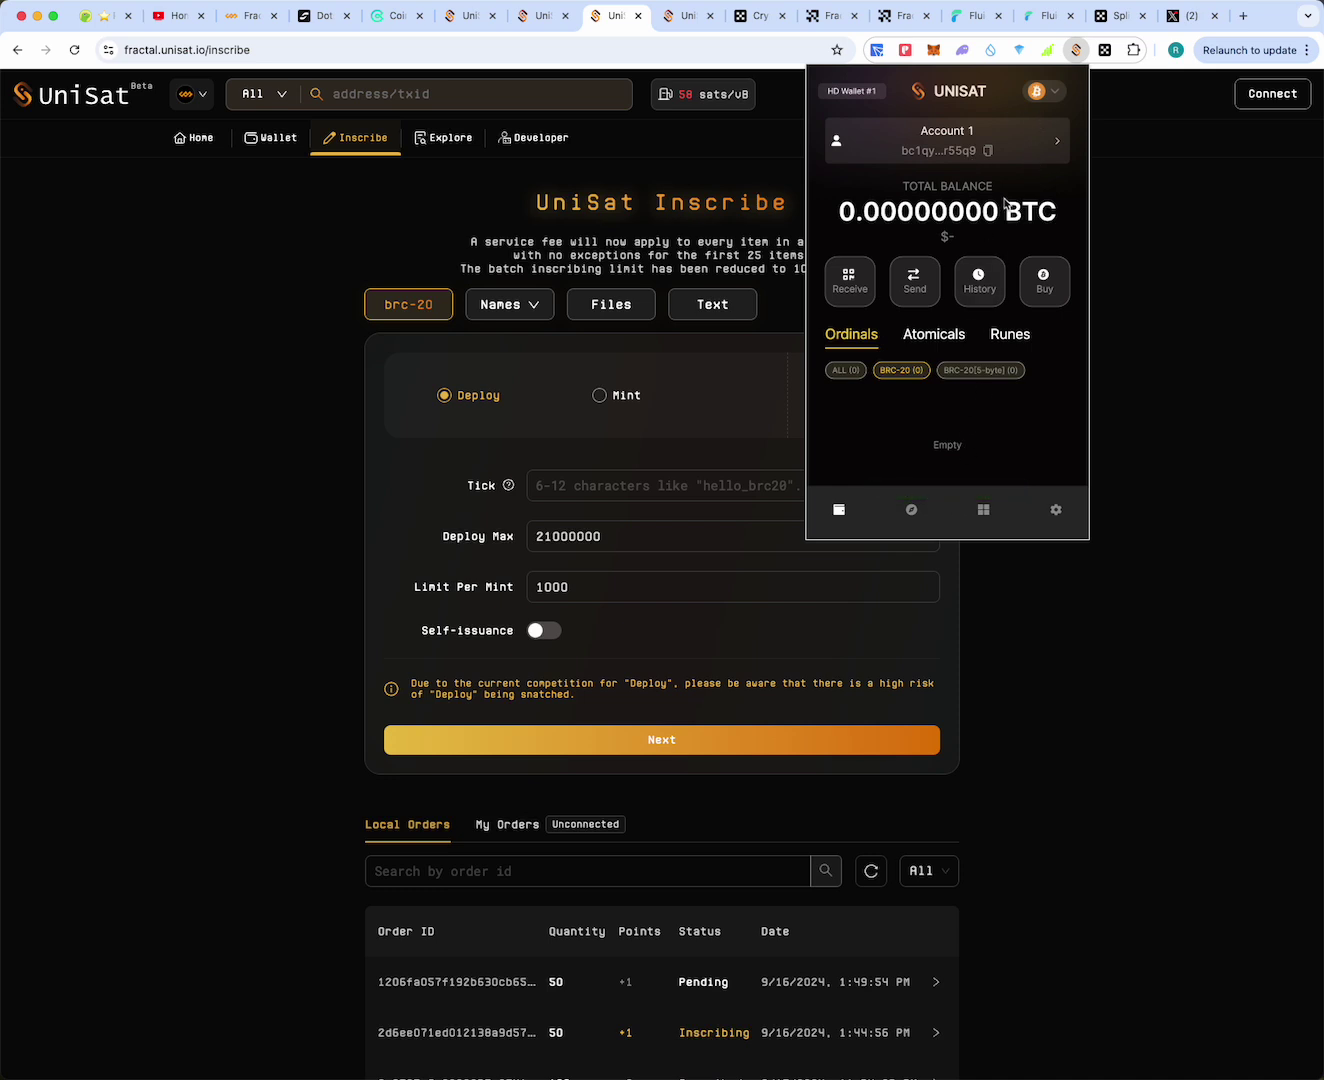
click(1042, 99)
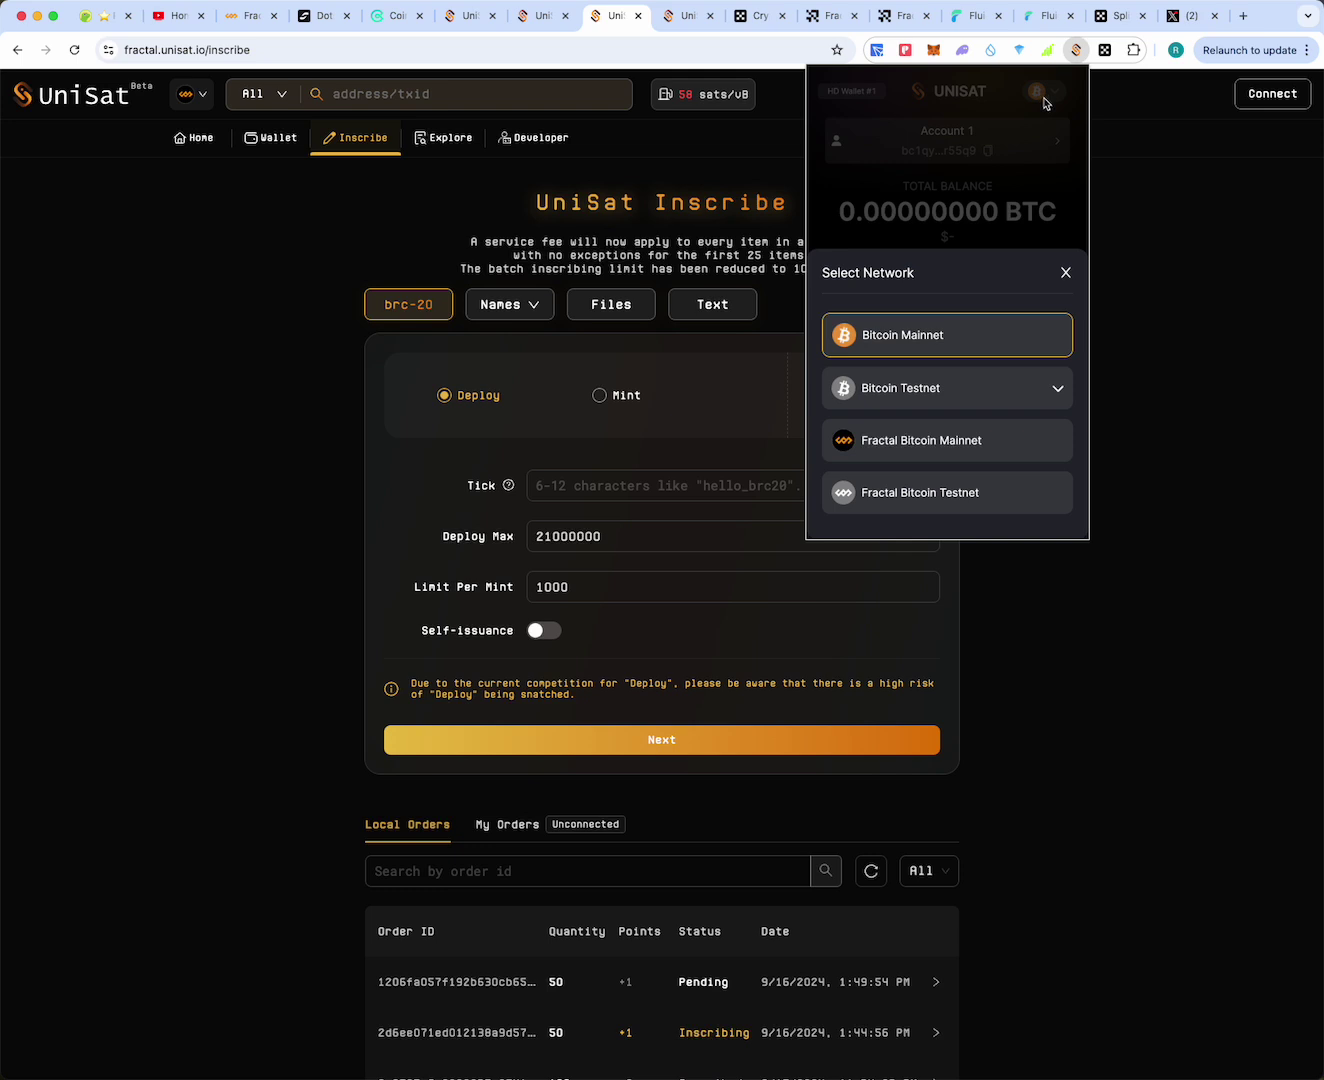
click(996, 436)
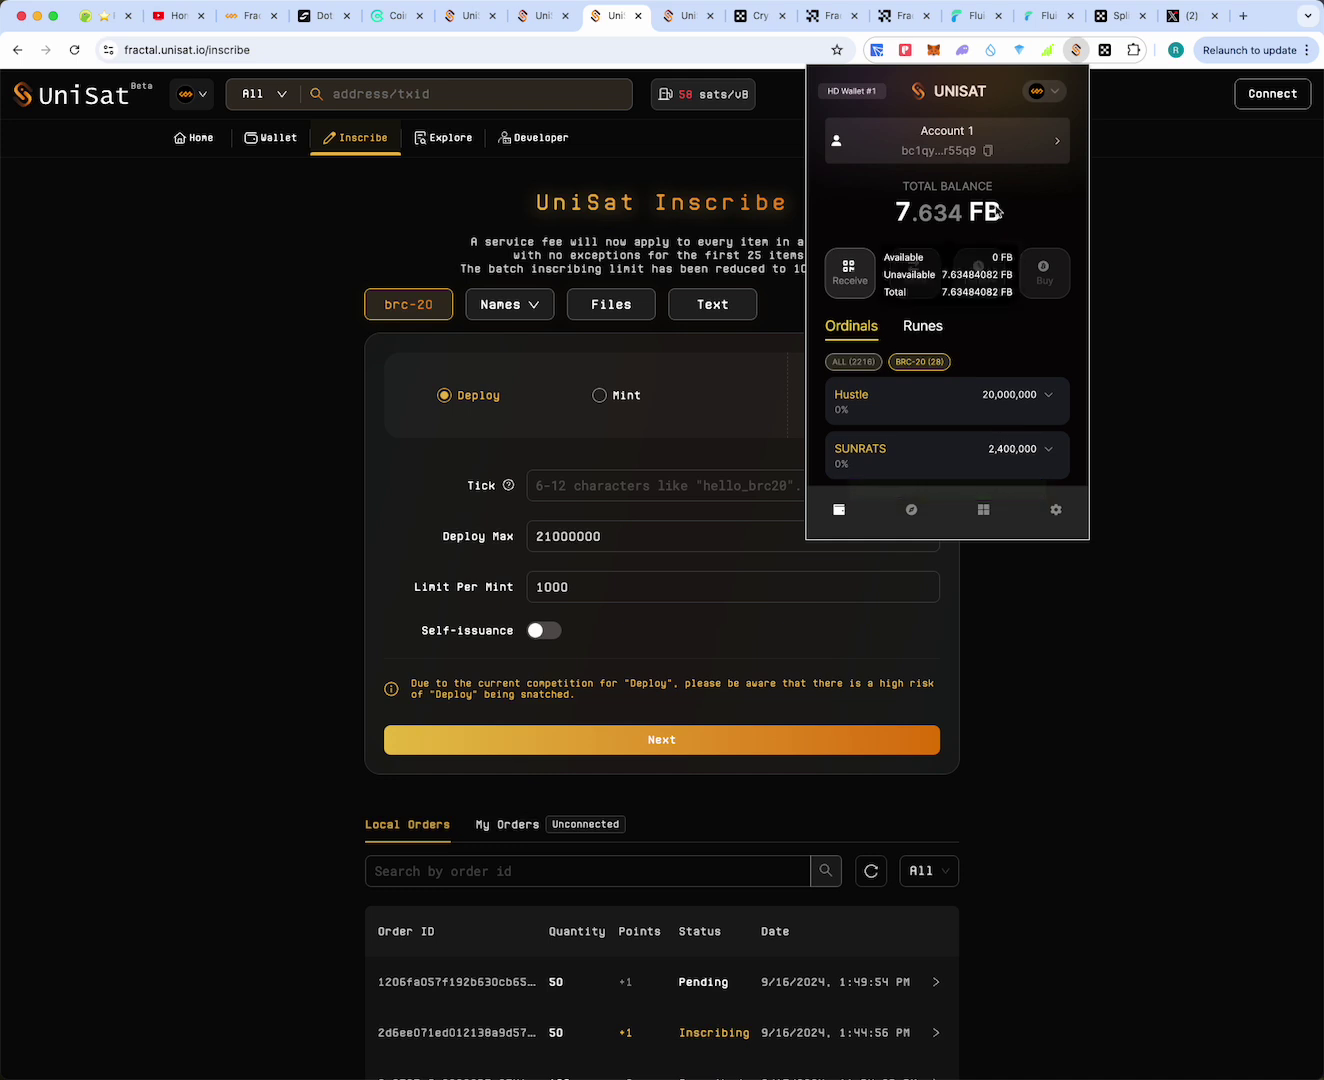